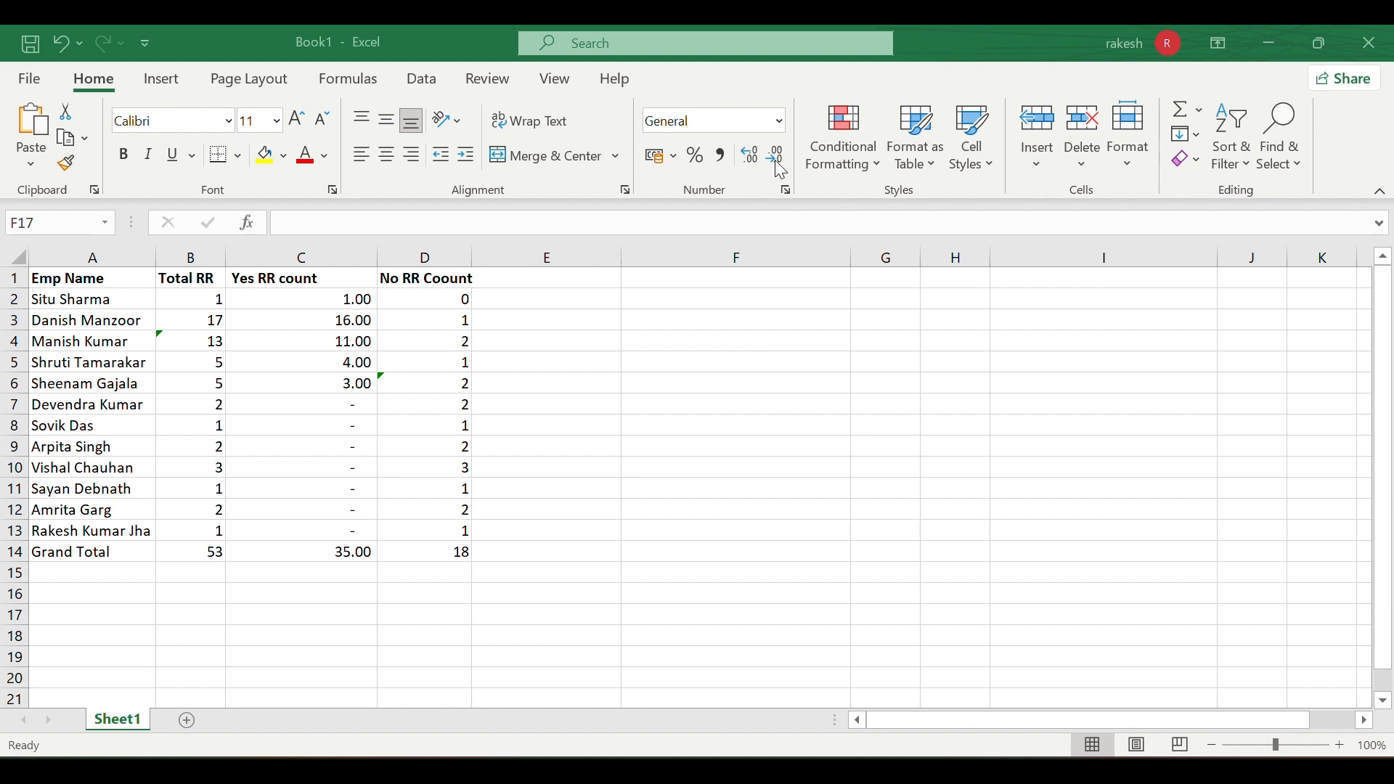
# - Browse the number format list without applying a format
pyautogui.click(780, 116)
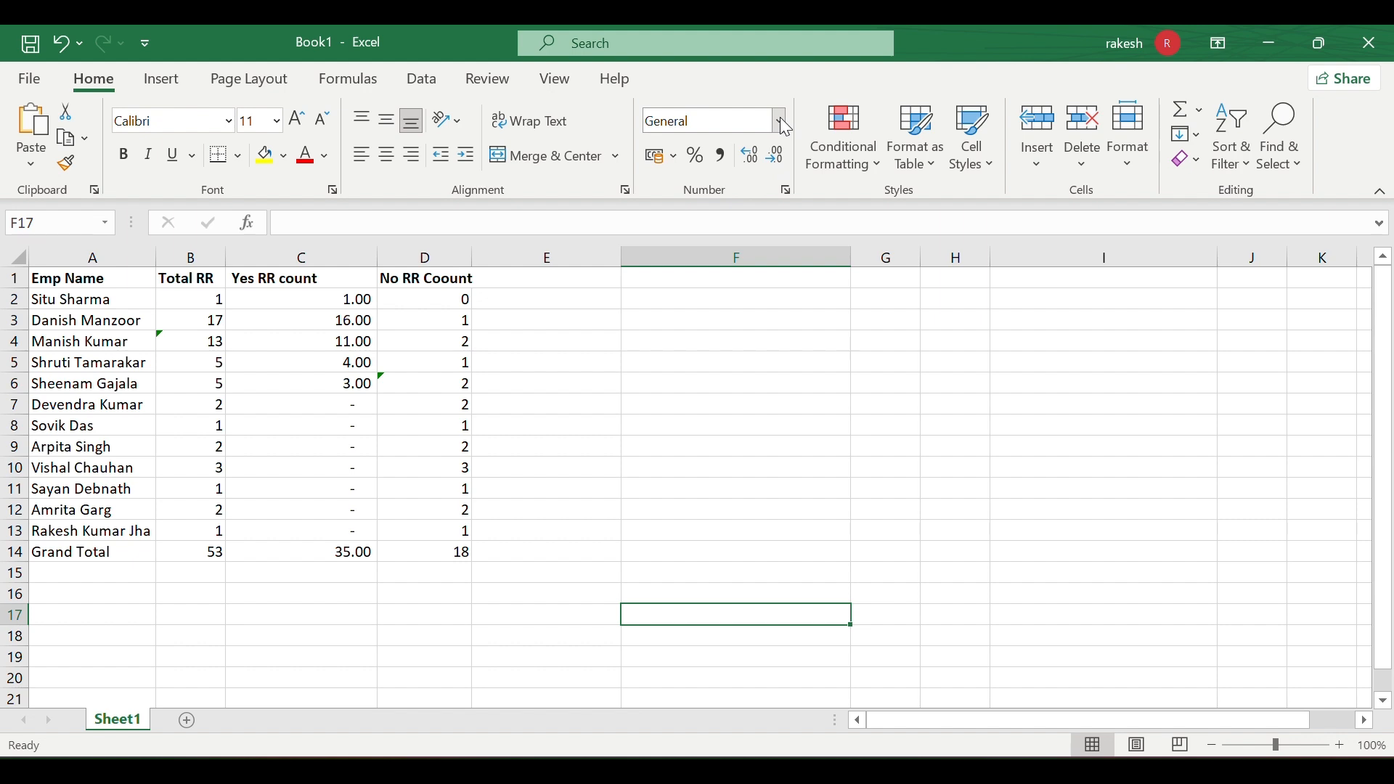
pyautogui.click(779, 121)
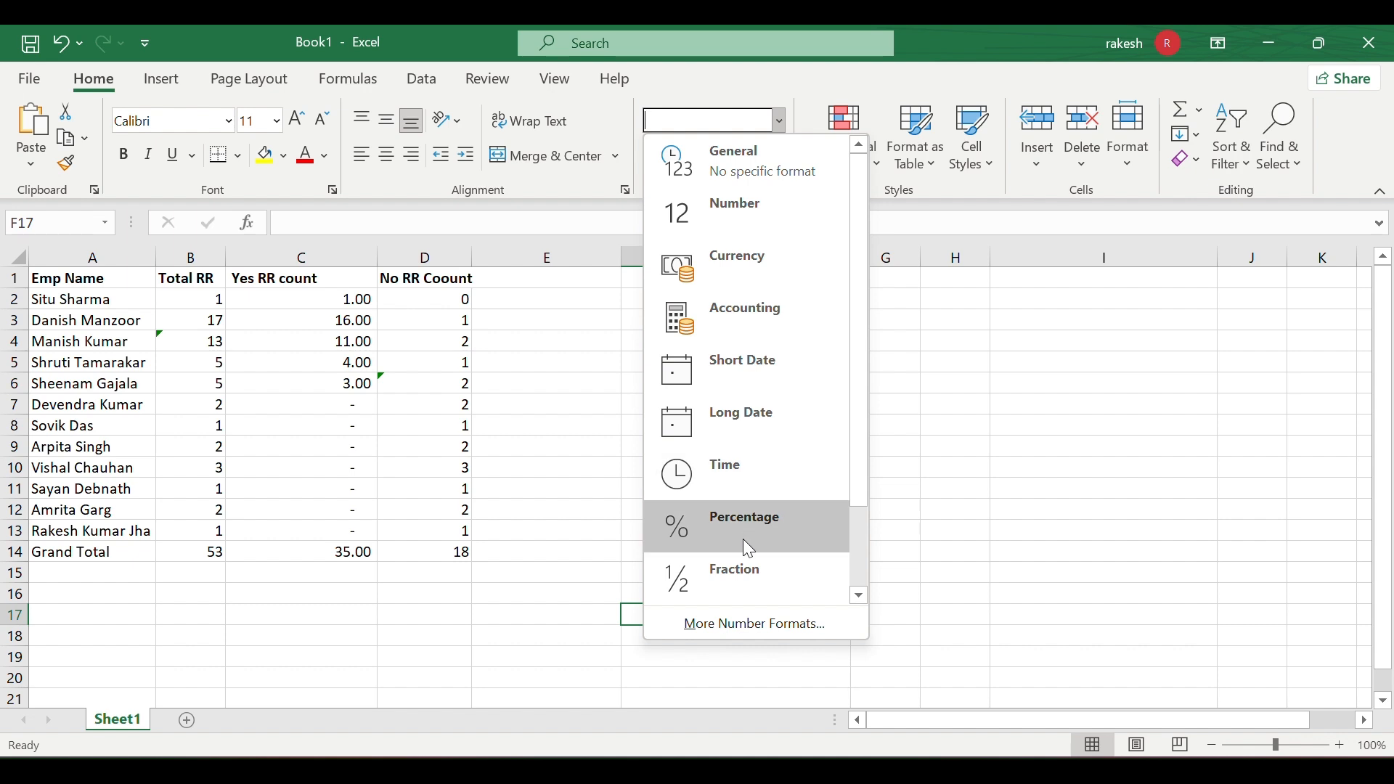
pyautogui.scroll(-2, 817, 460)
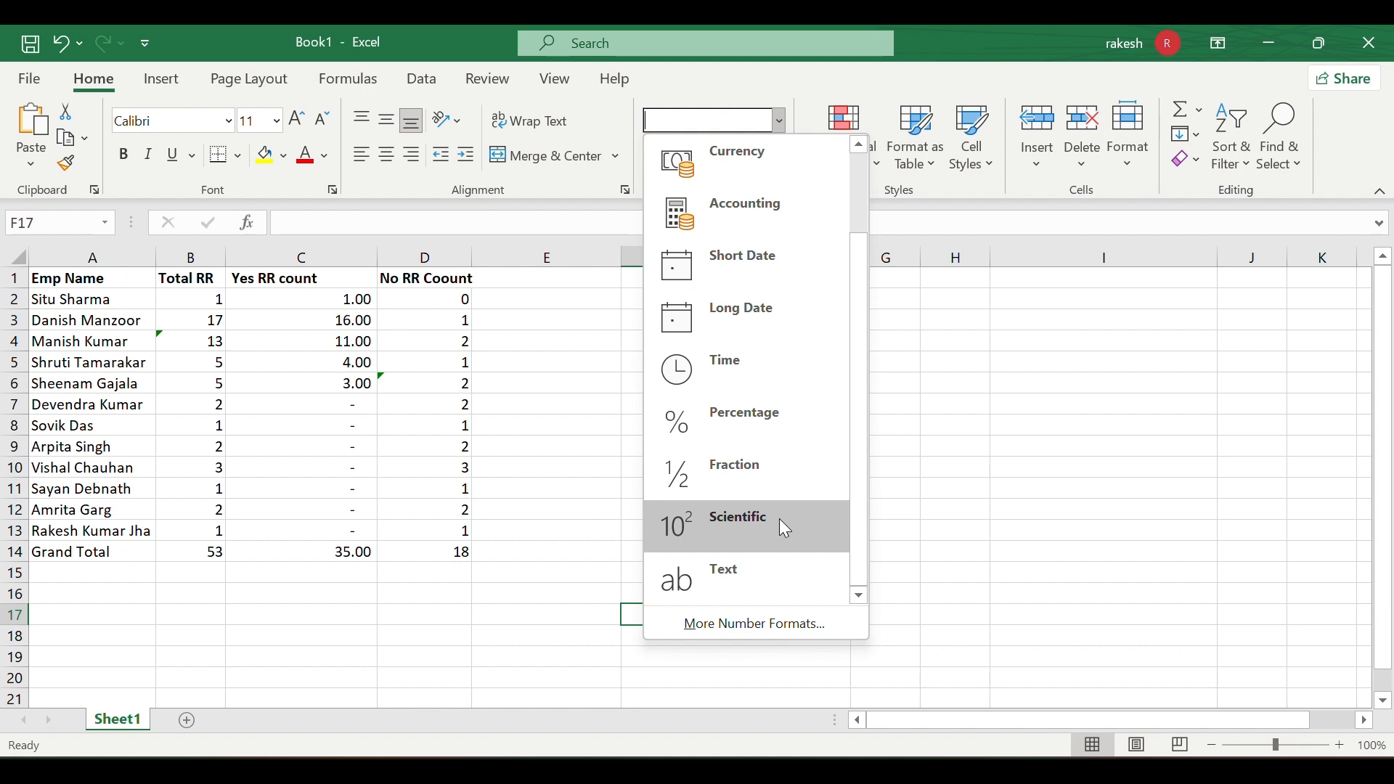
pyautogui.click(620, 426)
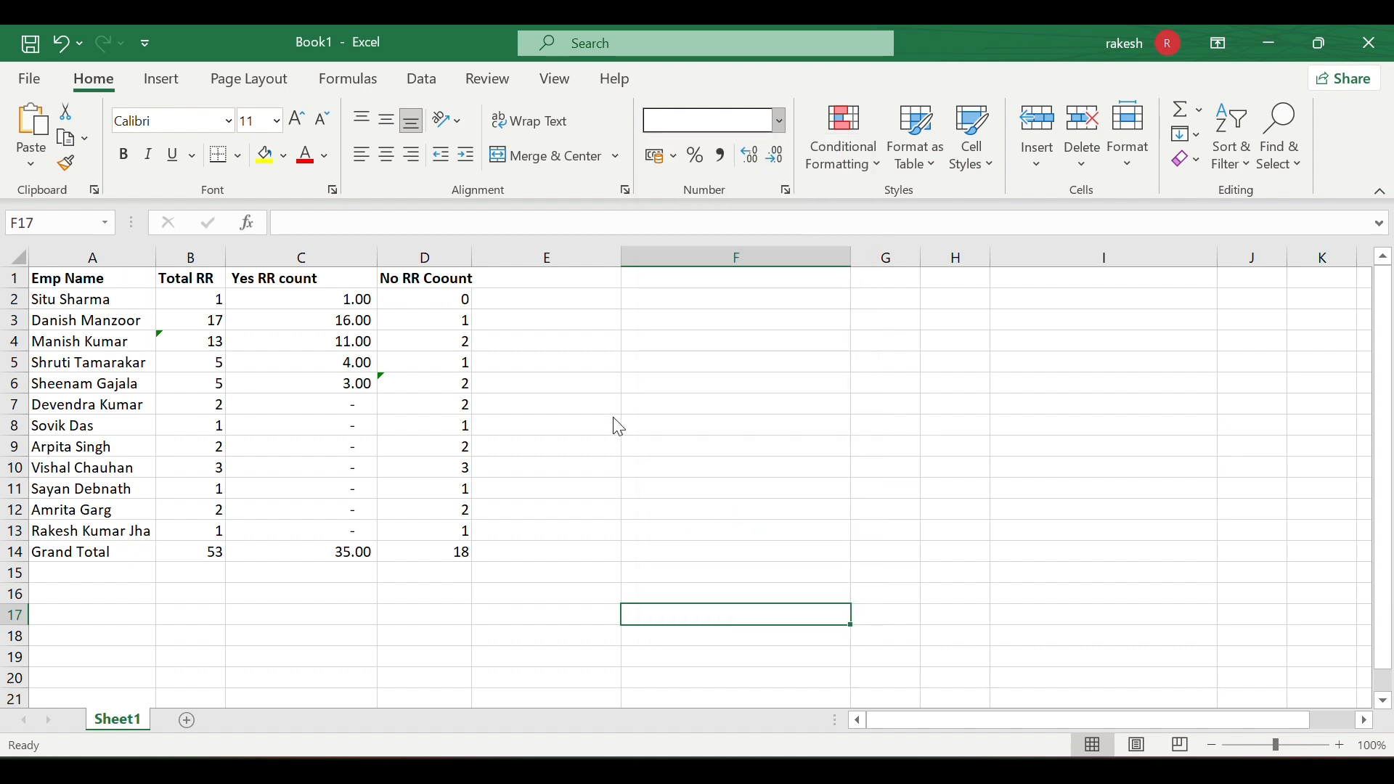
pyautogui.click(781, 119)
pyautogui.click(573, 380)
pyautogui.click(574, 381)
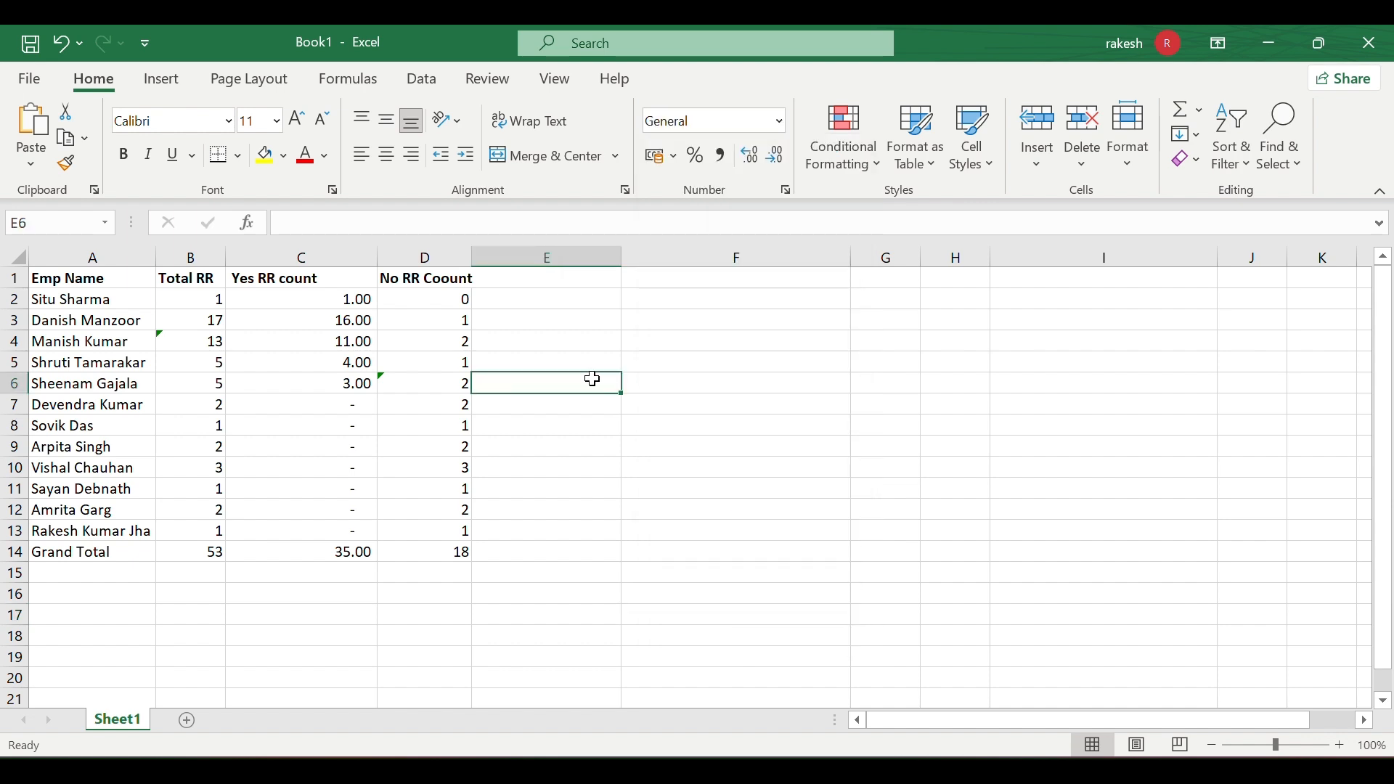
pyautogui.click(719, 424)
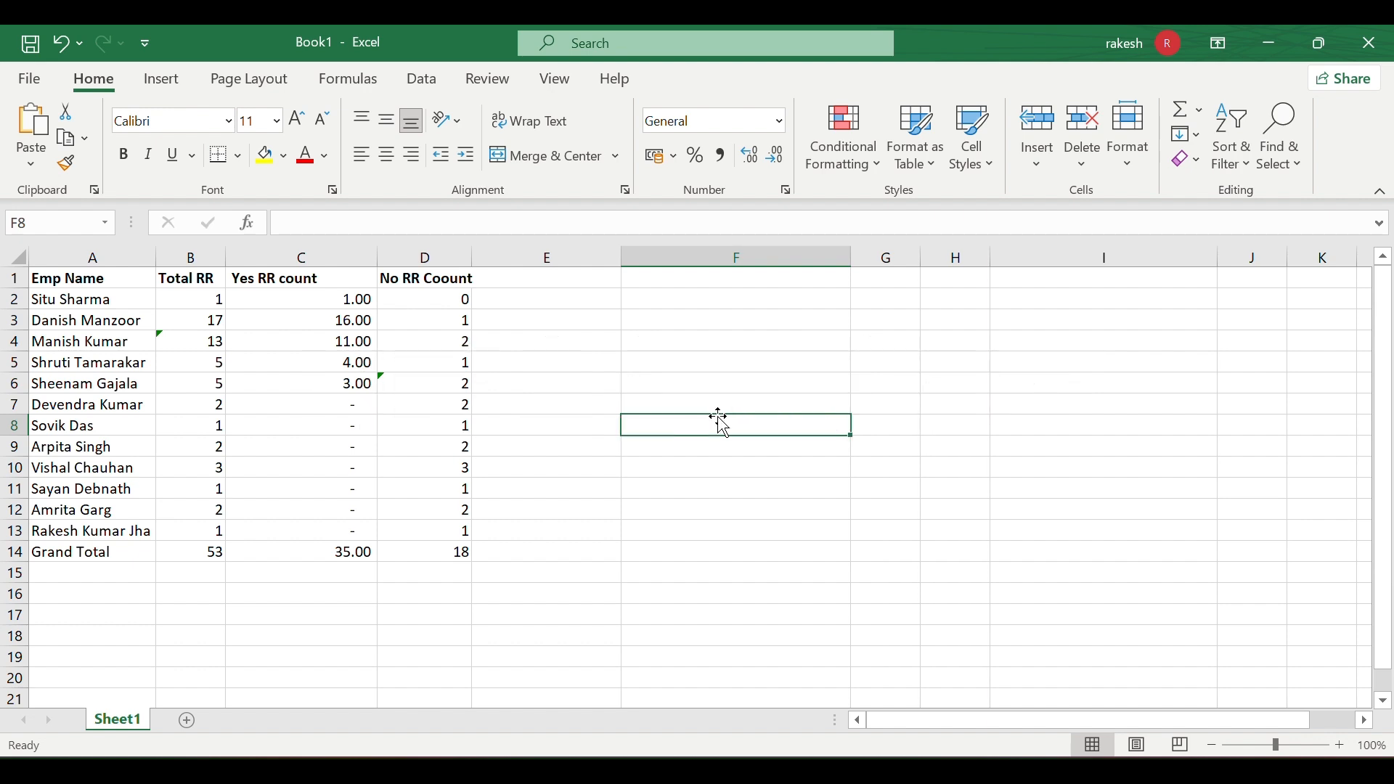
pyautogui.write('987363')
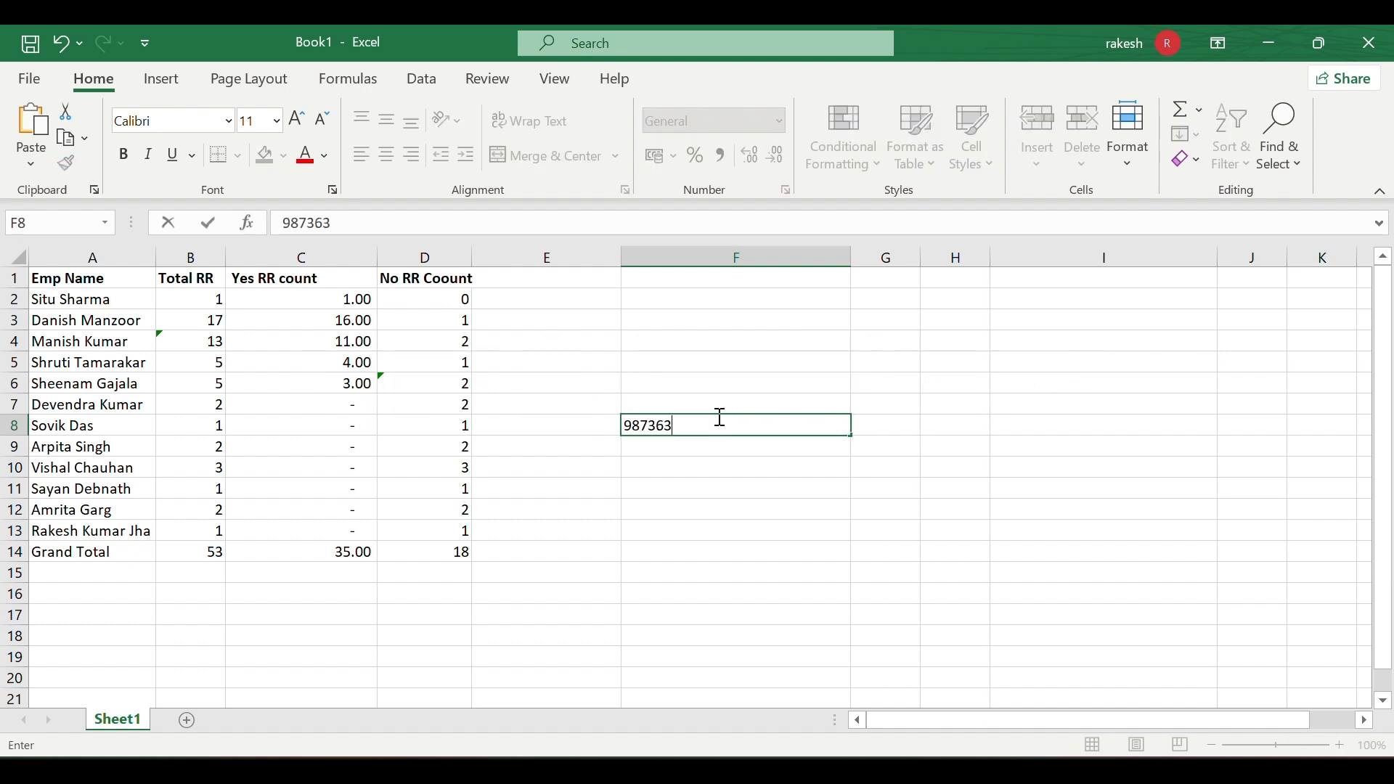
pyautogui.write('53789')
pyautogui.click(715, 450)
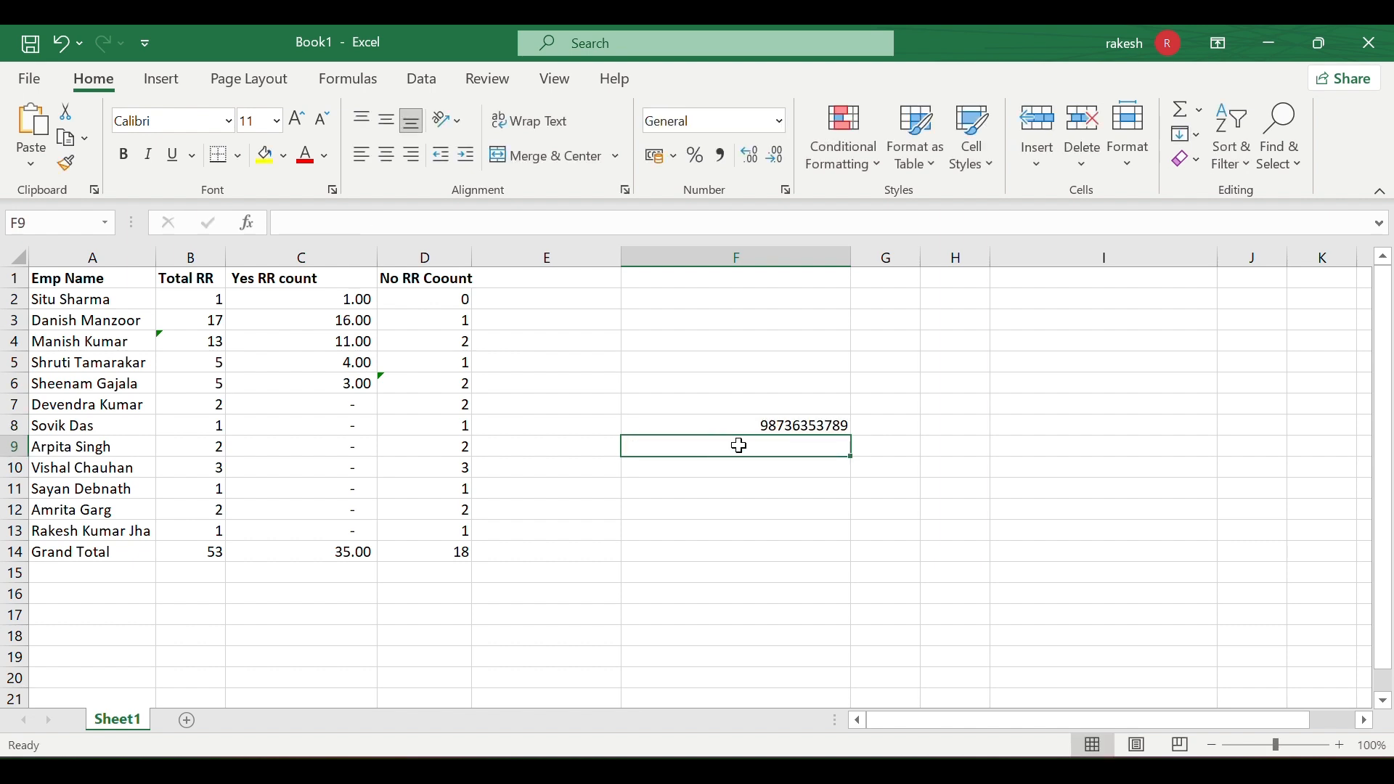
pyautogui.click(807, 426)
pyautogui.doubleClick(809, 426)
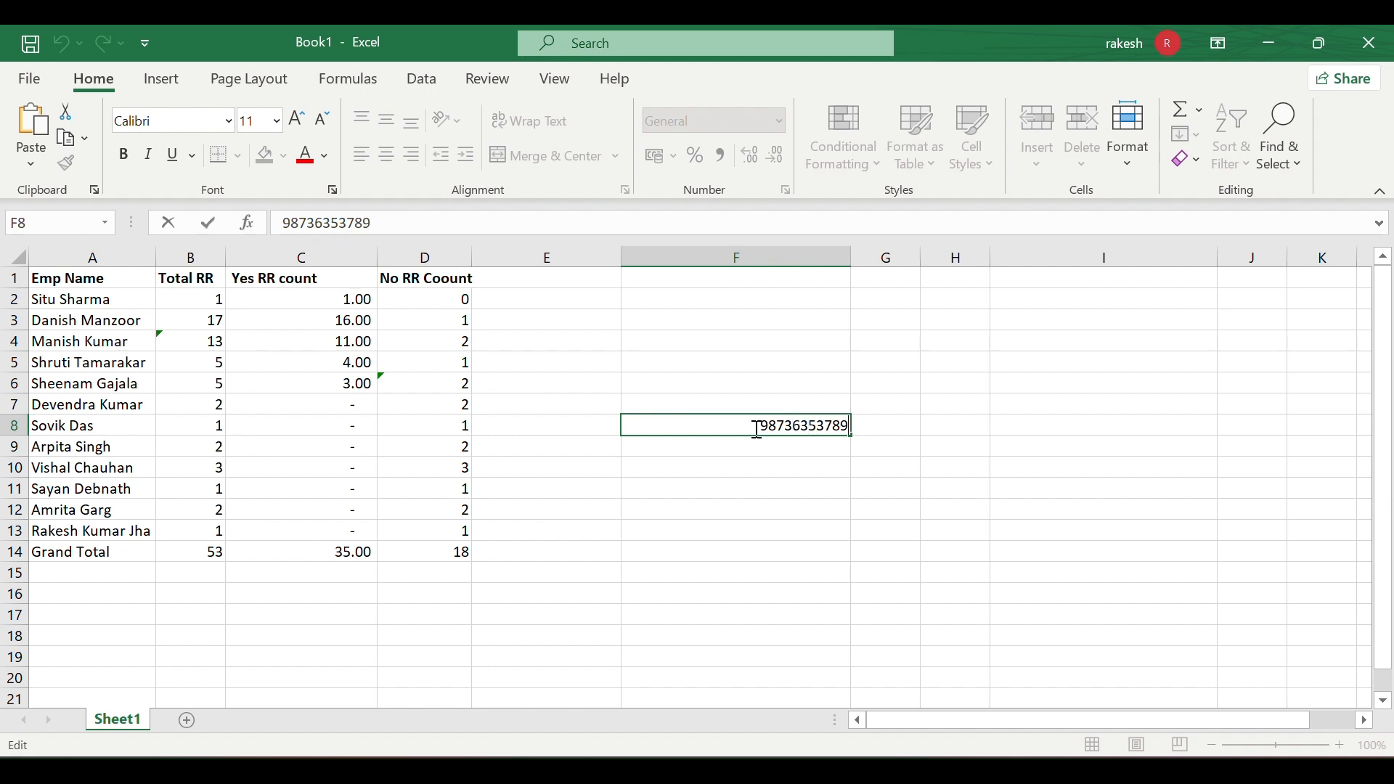
pyautogui.click(759, 443)
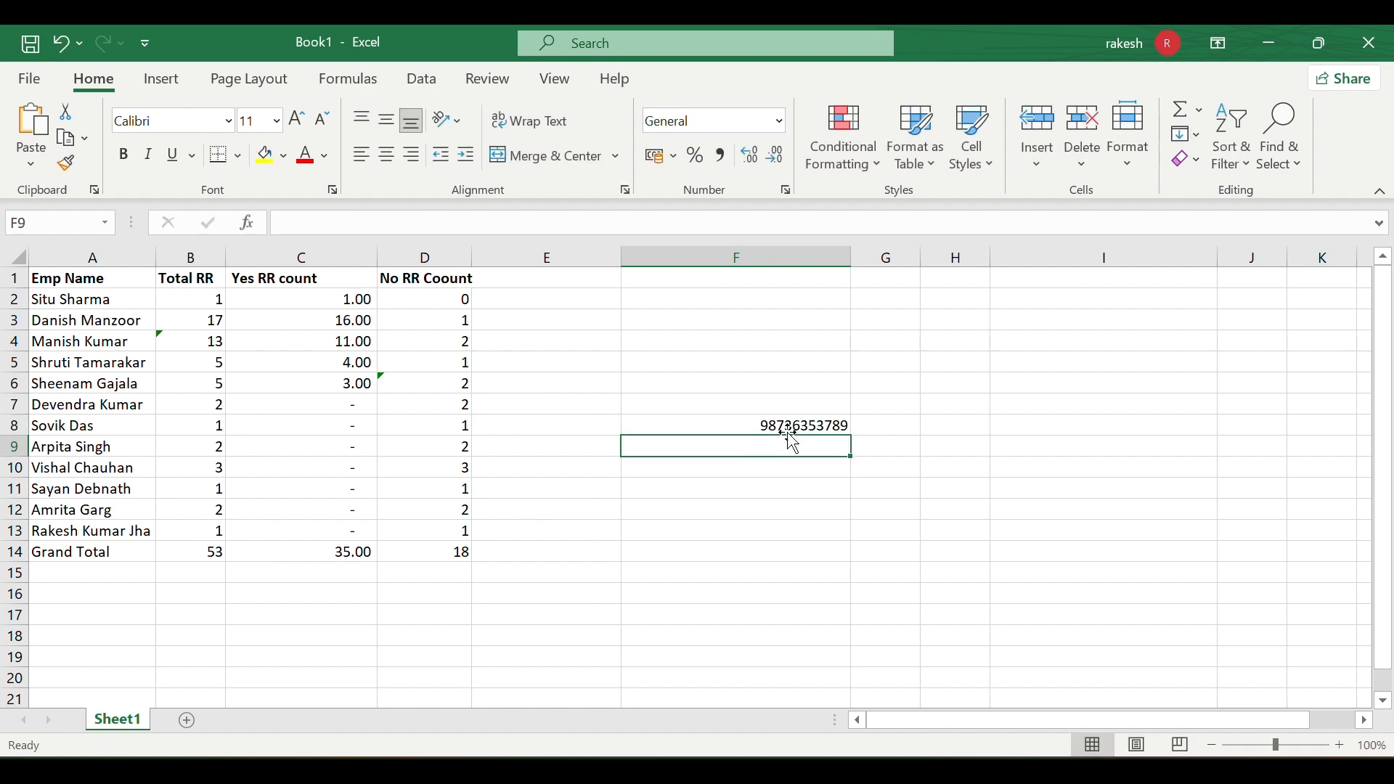
pyautogui.click(816, 420)
pyautogui.doubleClick(818, 425)
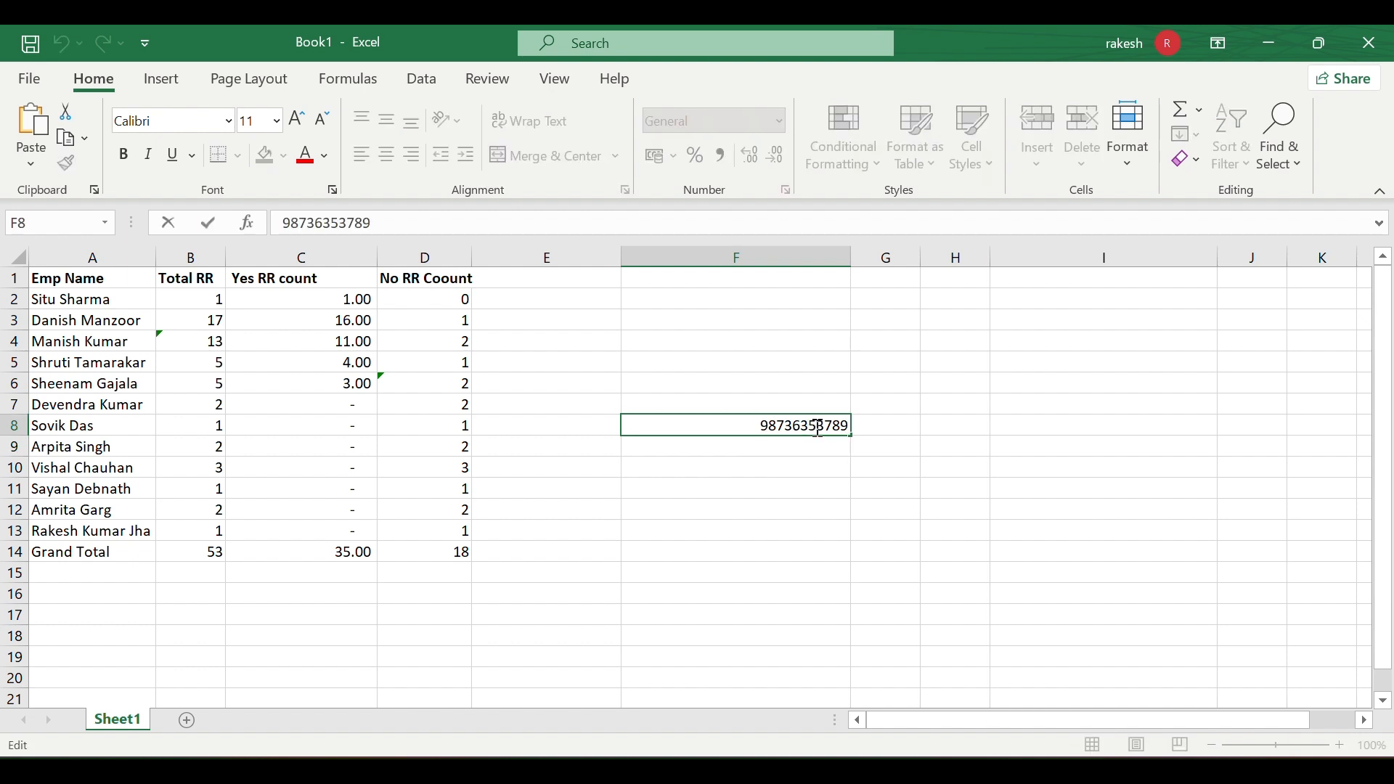
pyautogui.click(763, 473)
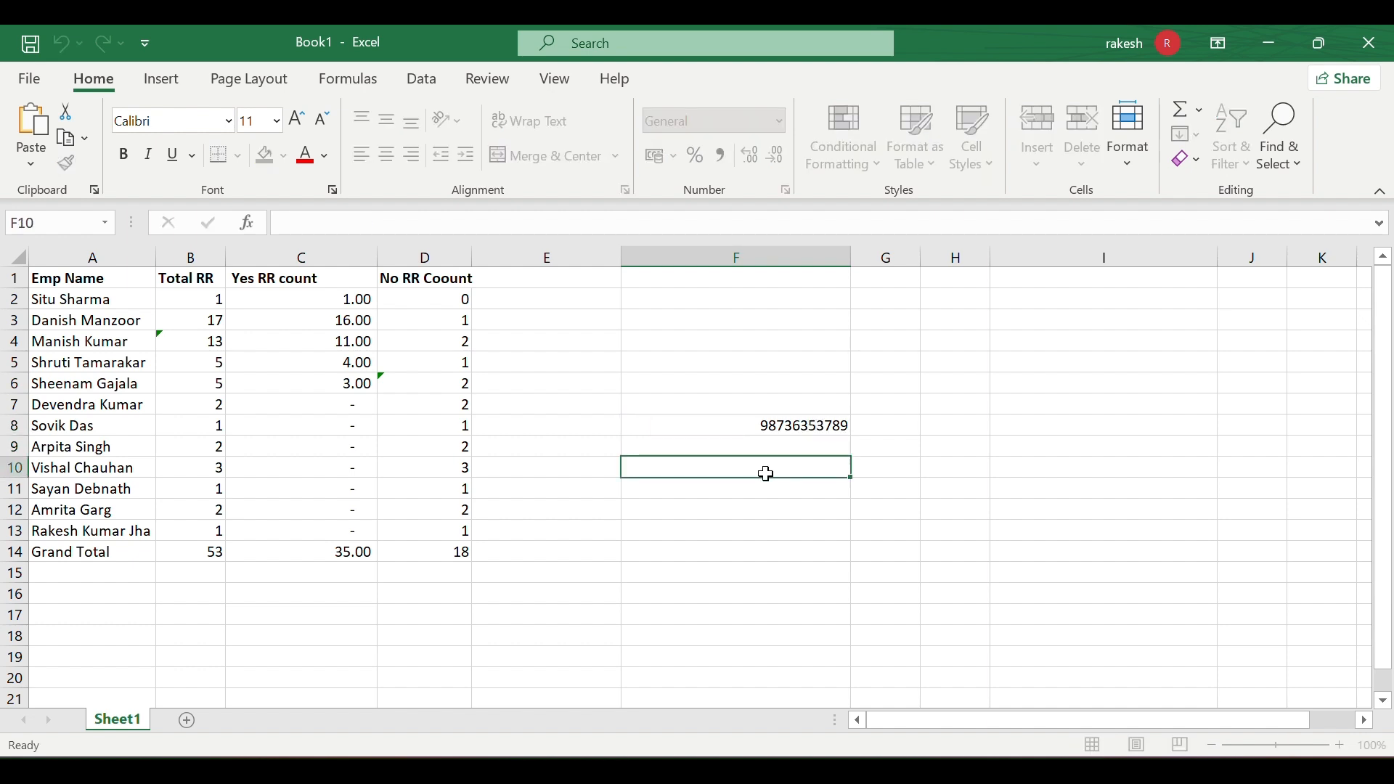
pyautogui.click(801, 430)
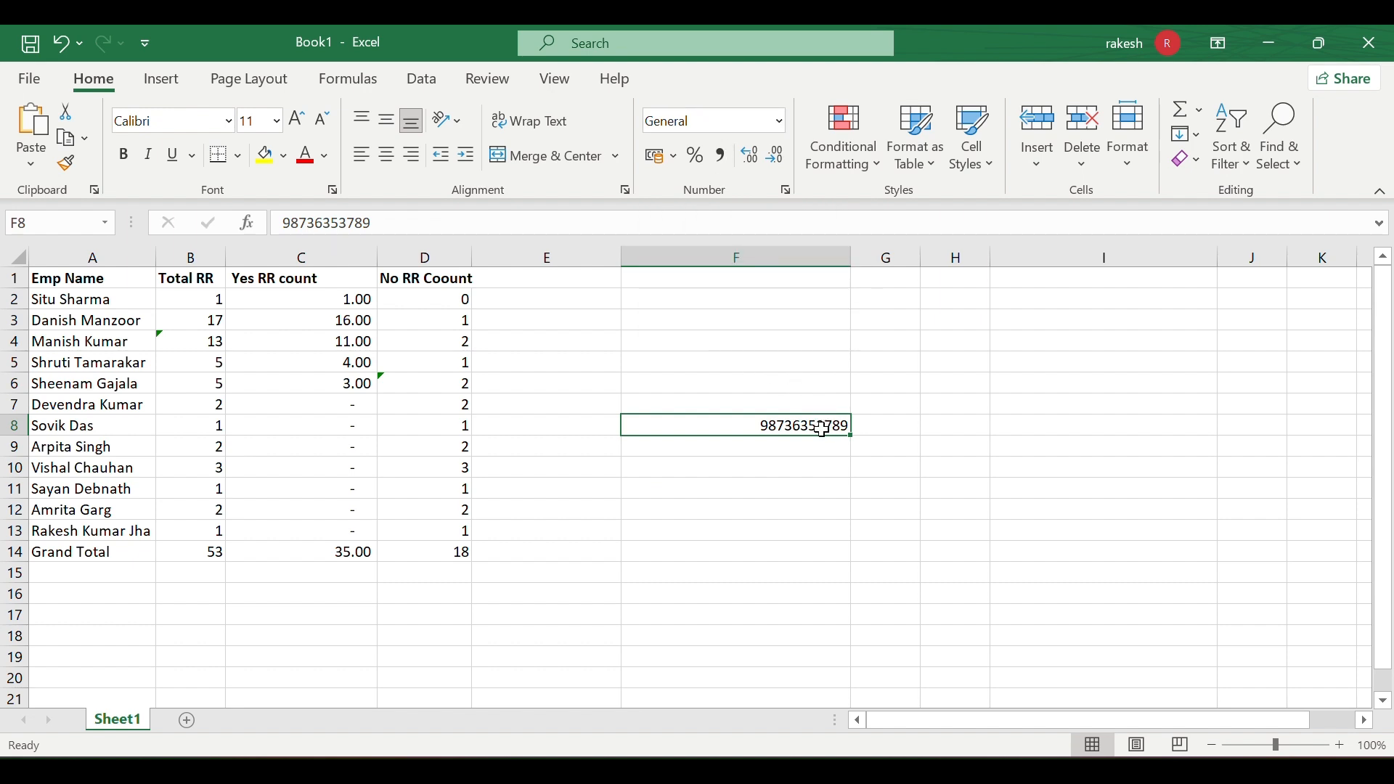
pyautogui.doubleClick(821, 429)
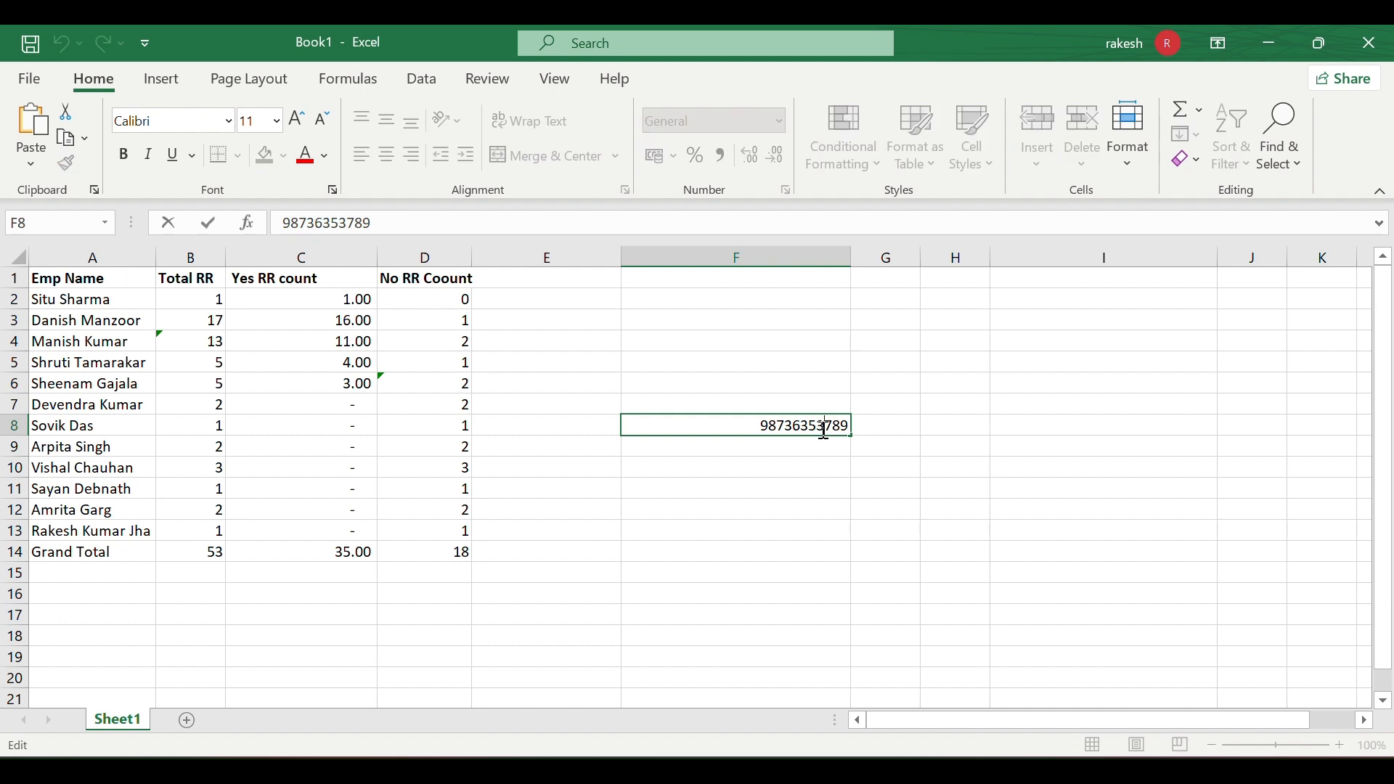
pyautogui.write('5')
pyautogui.click(812, 451)
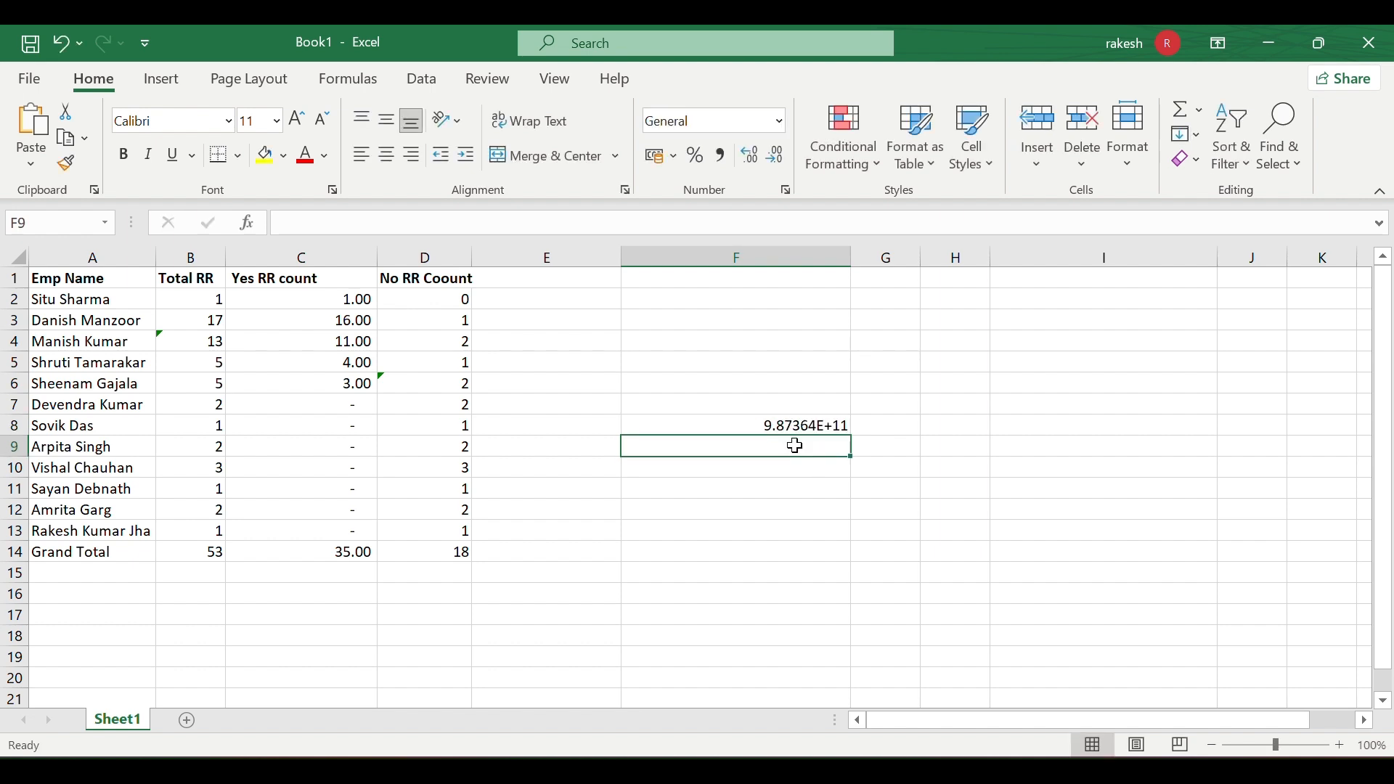
pyautogui.click(775, 421)
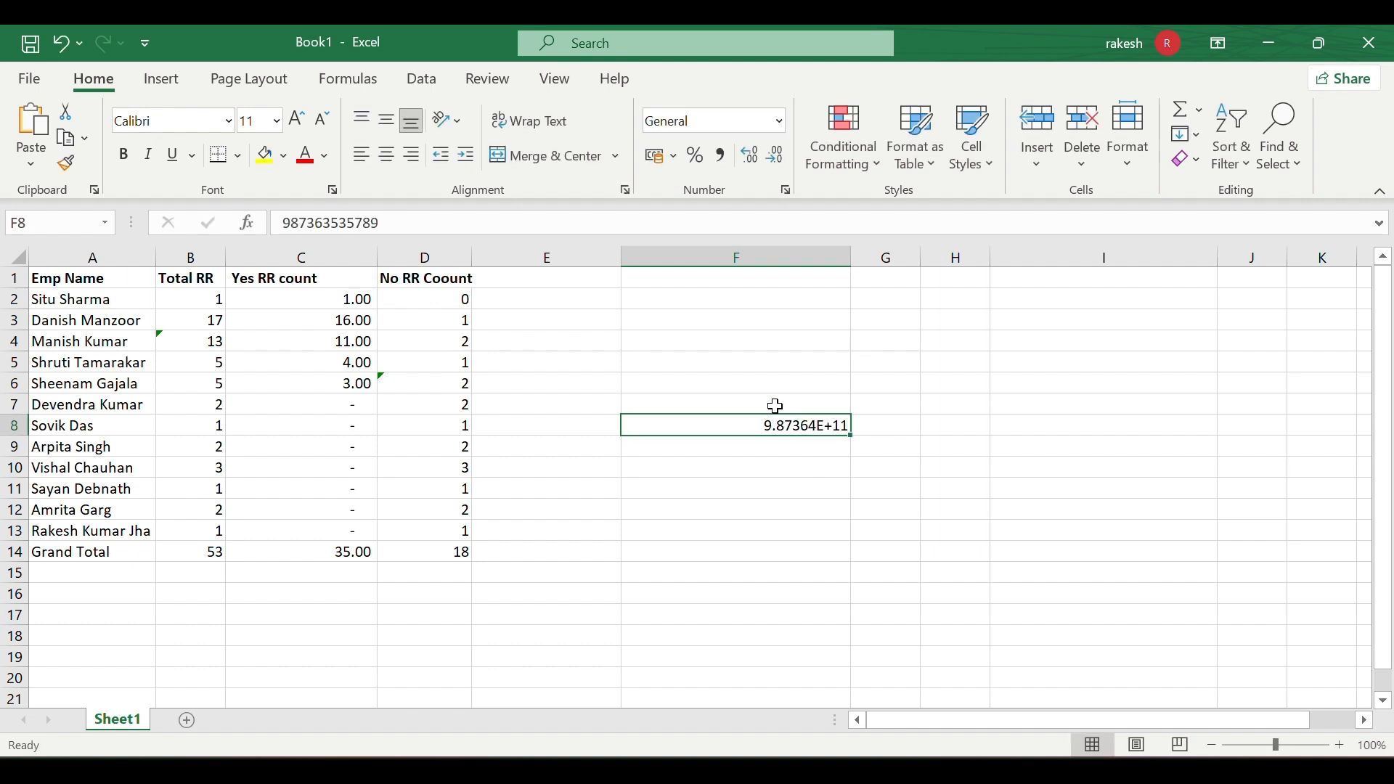
pyautogui.click(781, 119)
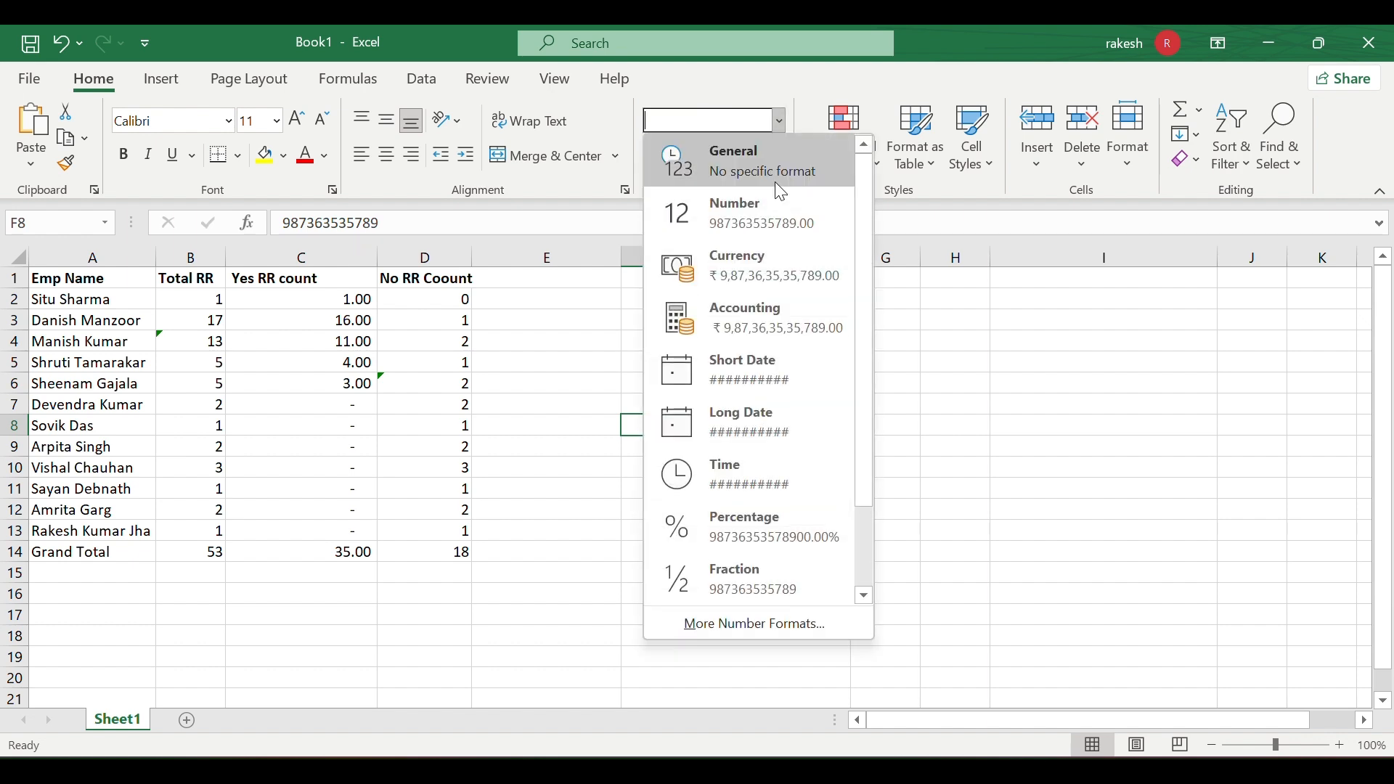
pyautogui.scroll(-2, 801, 419)
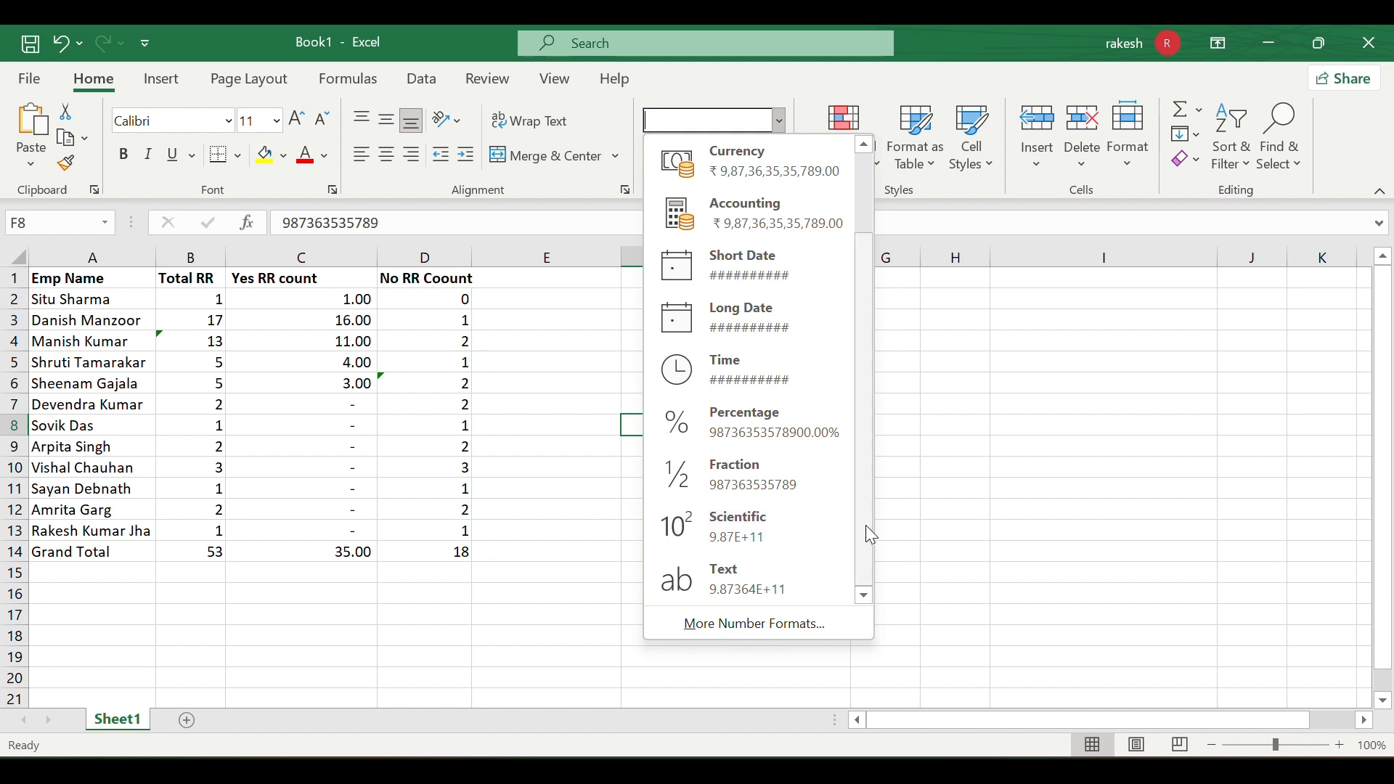
pyautogui.click(994, 514)
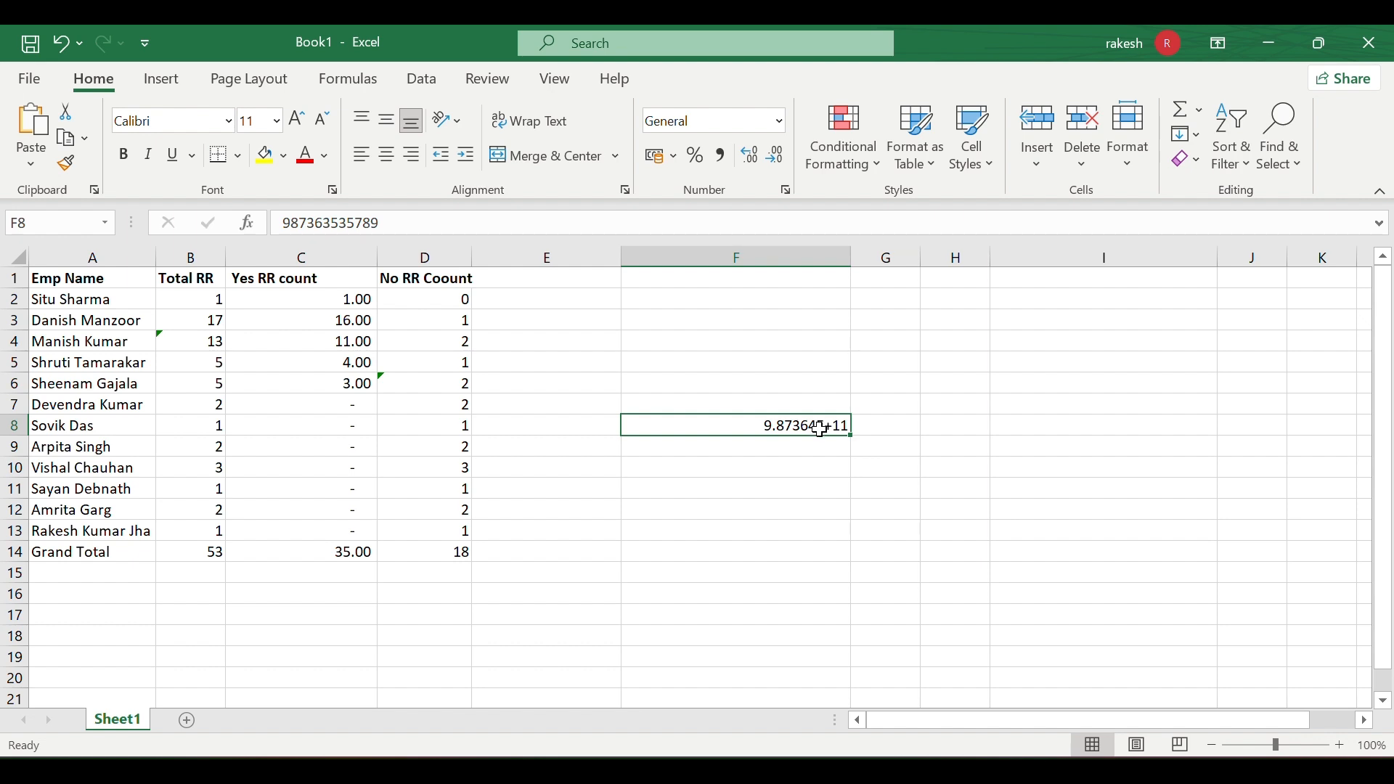
pyautogui.click(816, 453)
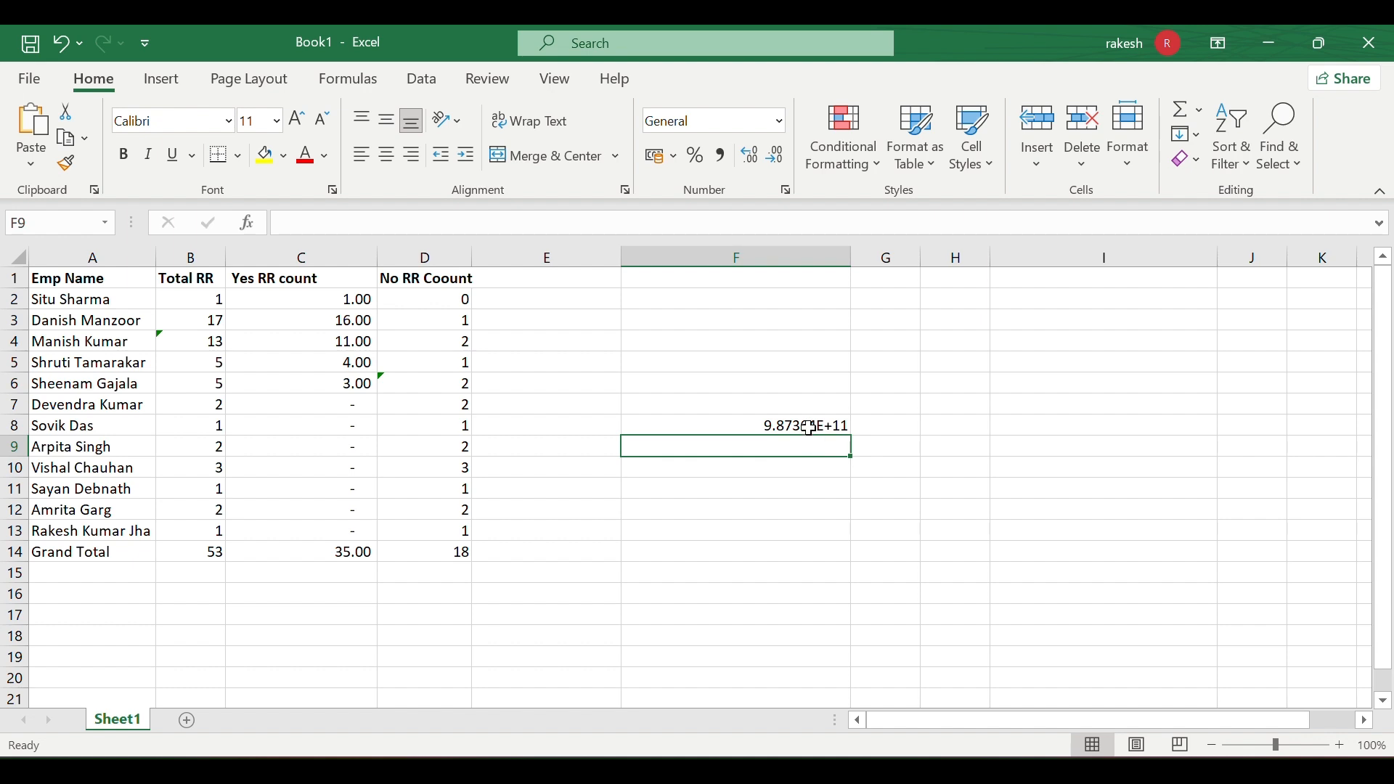
pyautogui.click(809, 424)
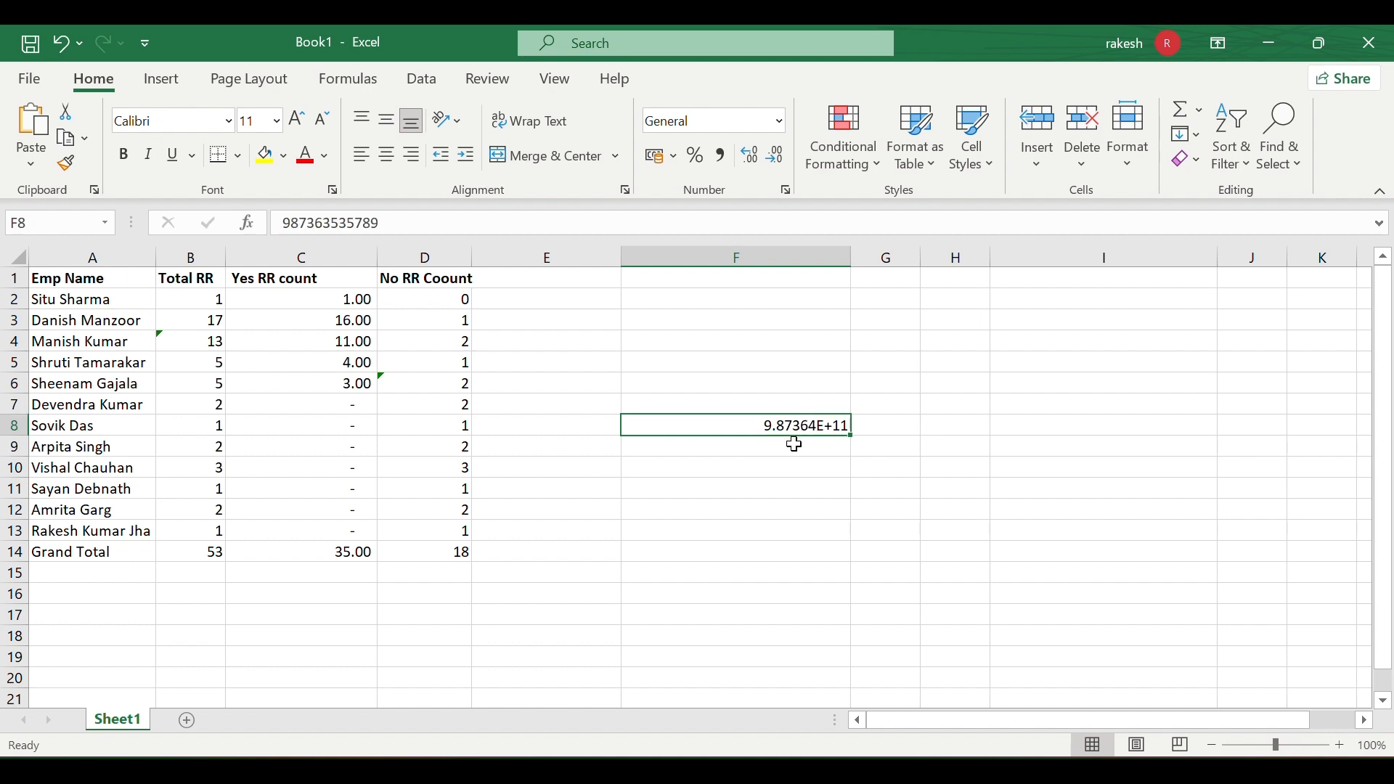
pyautogui.click(774, 475)
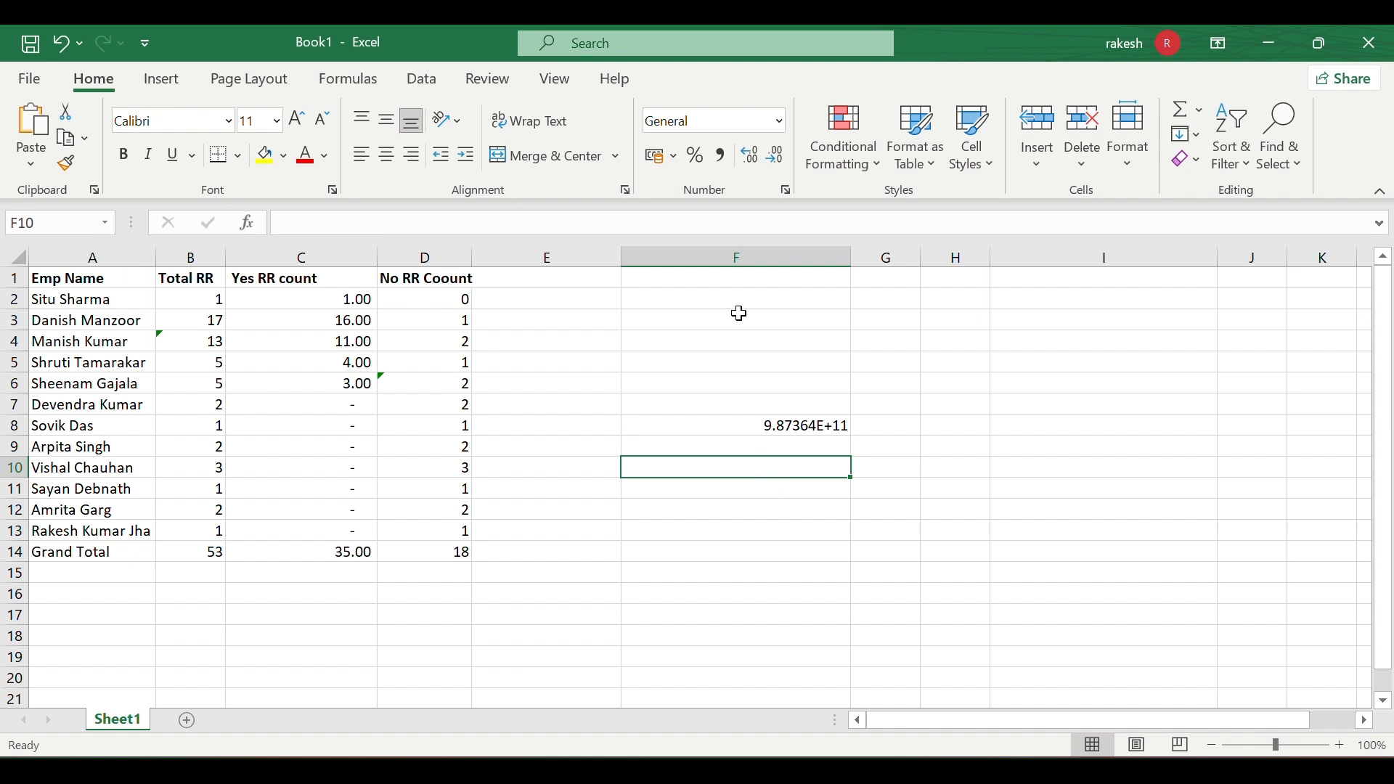
pyautogui.click(781, 118)
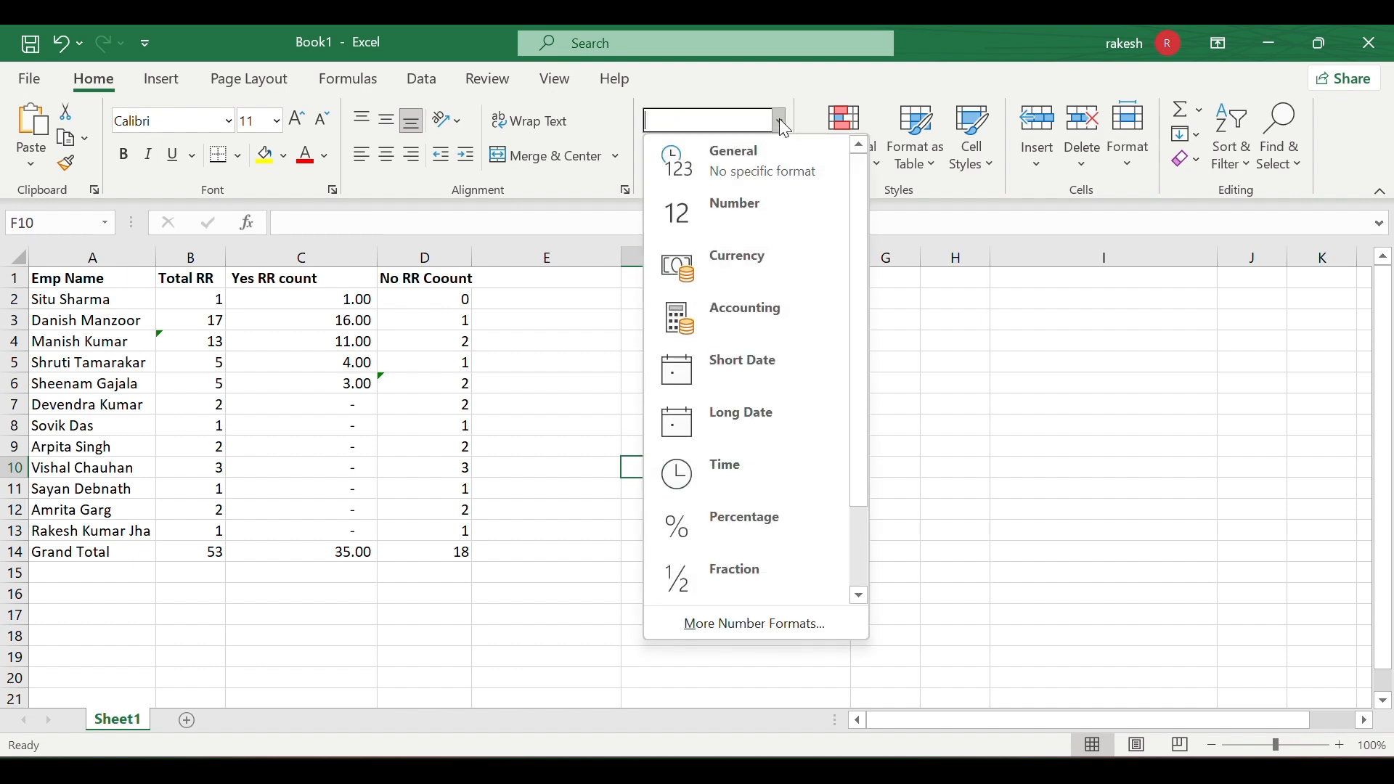
pyautogui.click(761, 211)
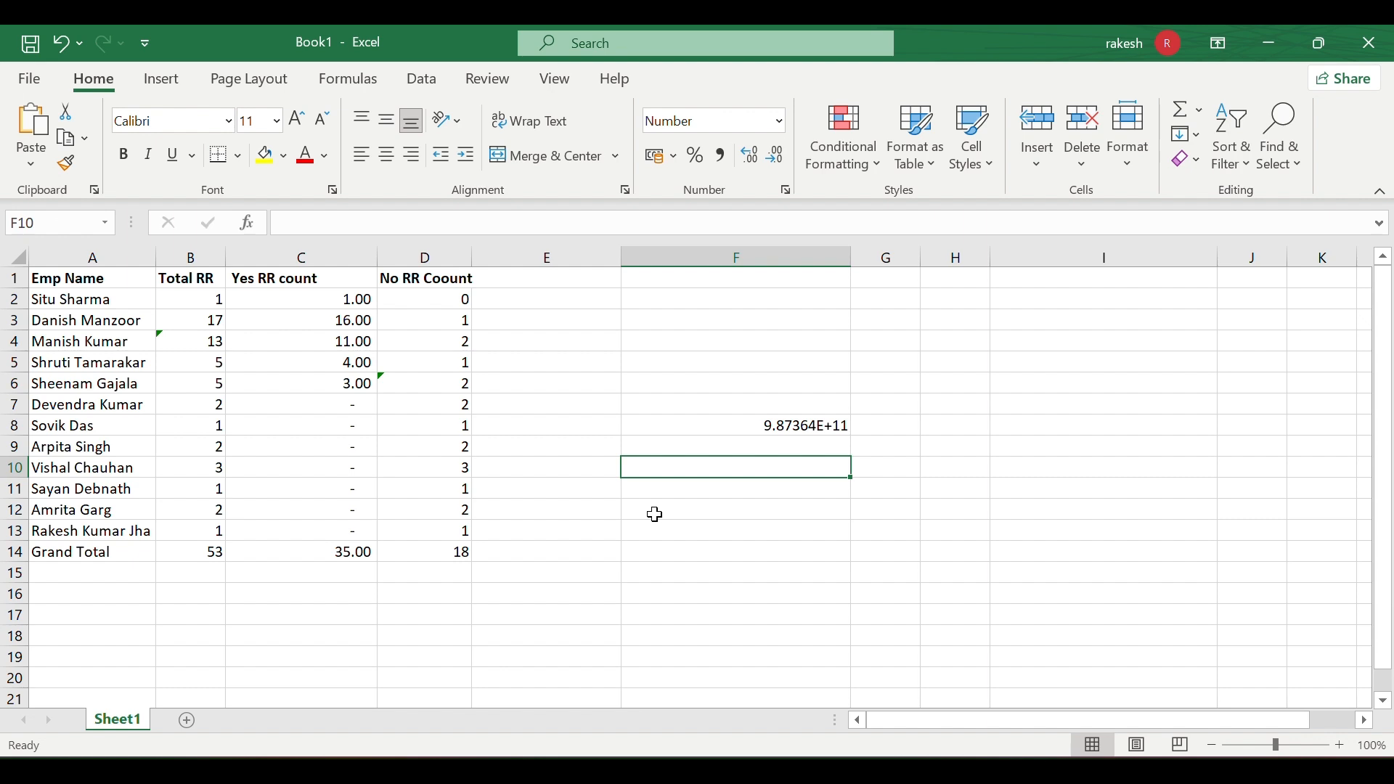
pyautogui.write('9878')
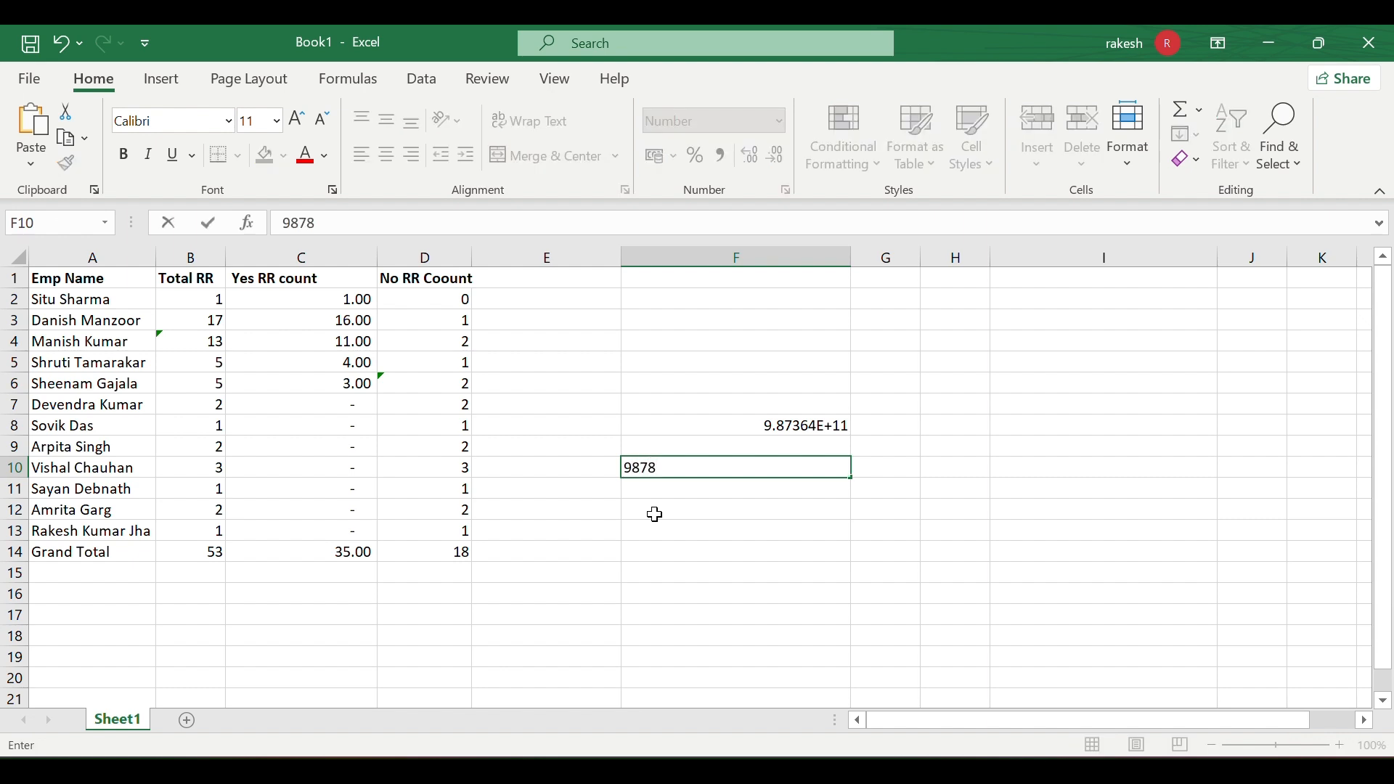
pyautogui.write('9876567')
pyautogui.click(654, 514)
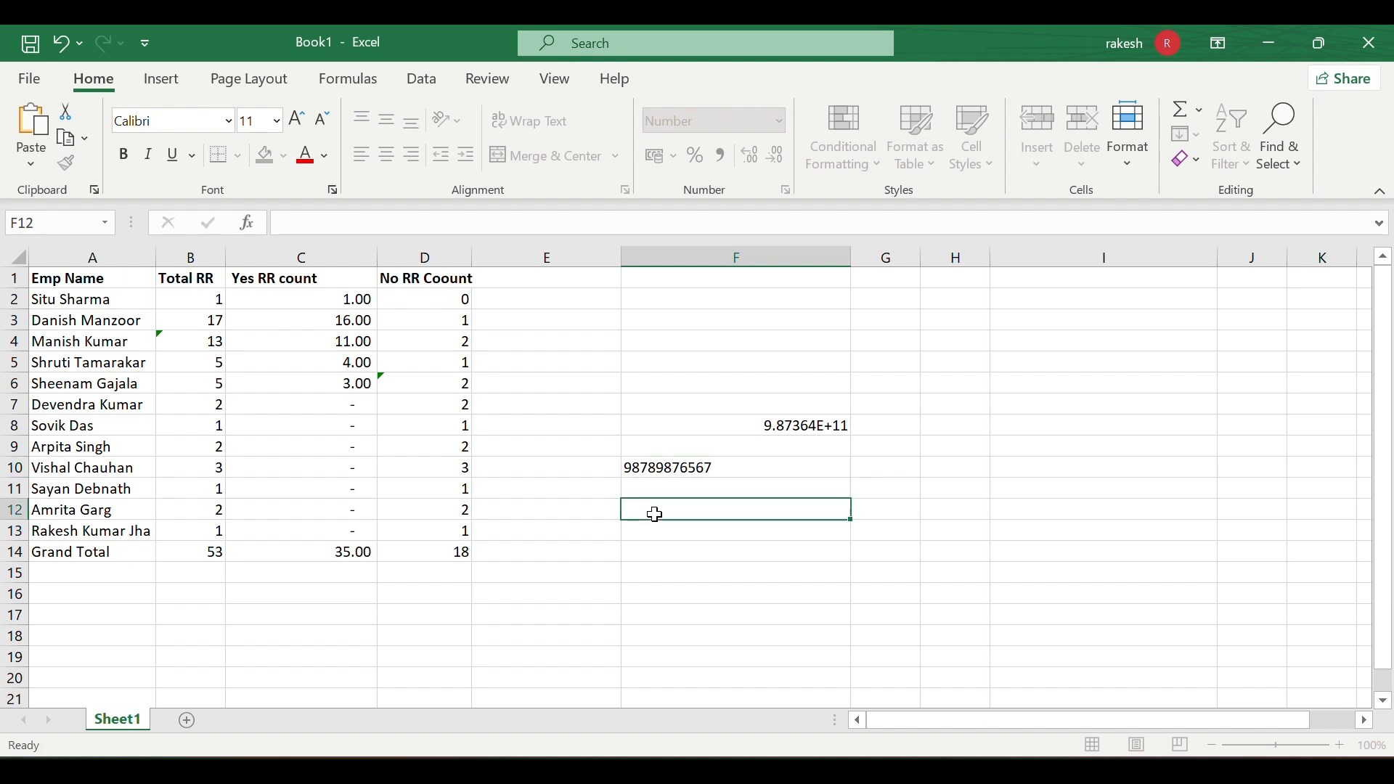
# - Lengthen F10's number by inserting the digits 2 and then 222
pyautogui.click(840, 468)
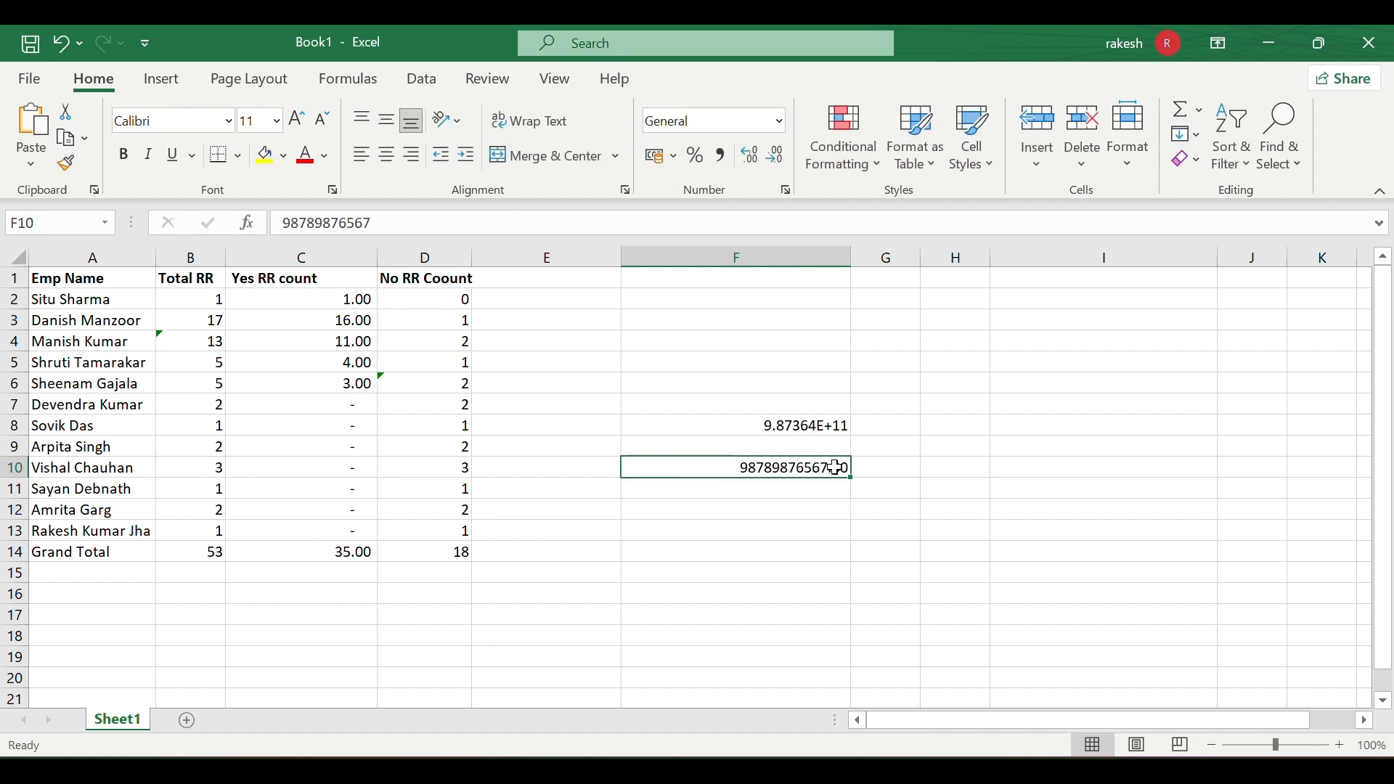
pyautogui.doubleClick(842, 468)
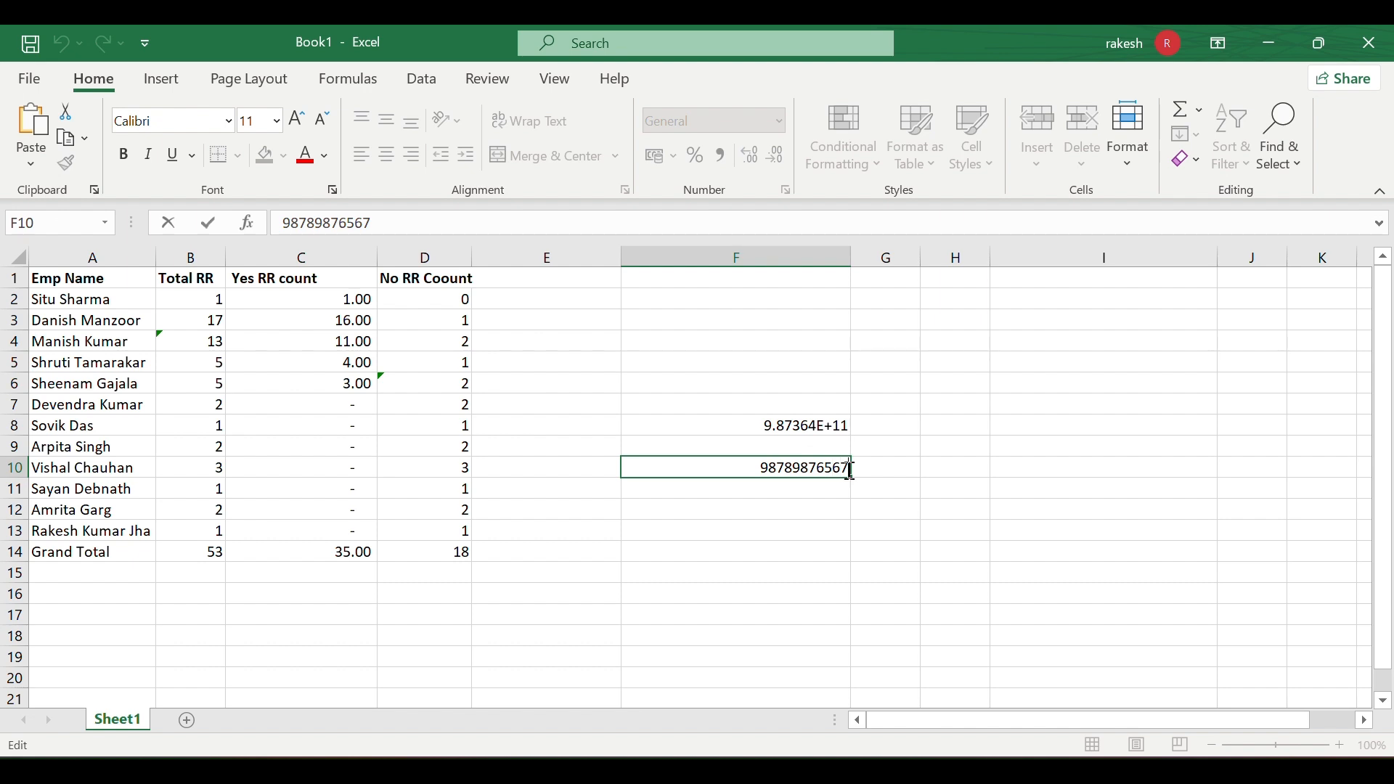
pyautogui.write('2')
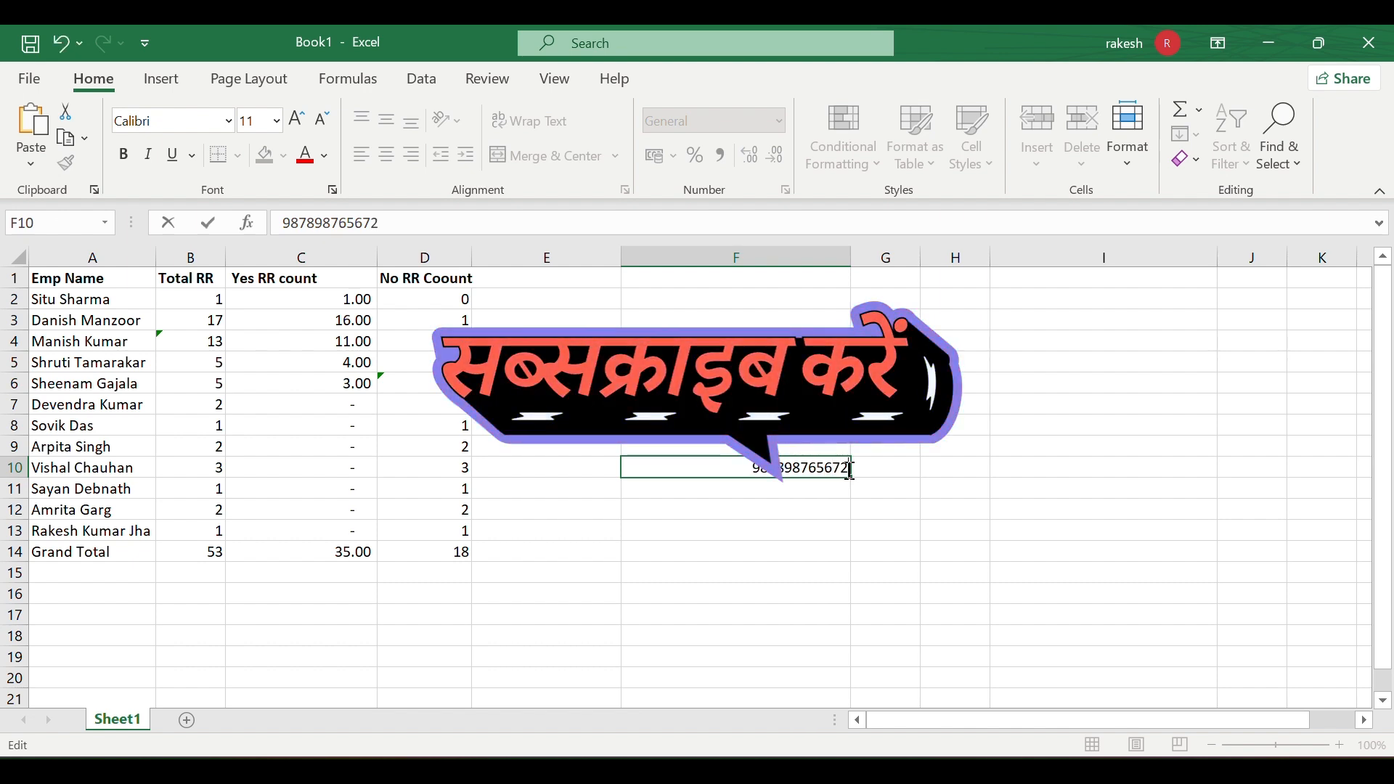
pyautogui.click(842, 482)
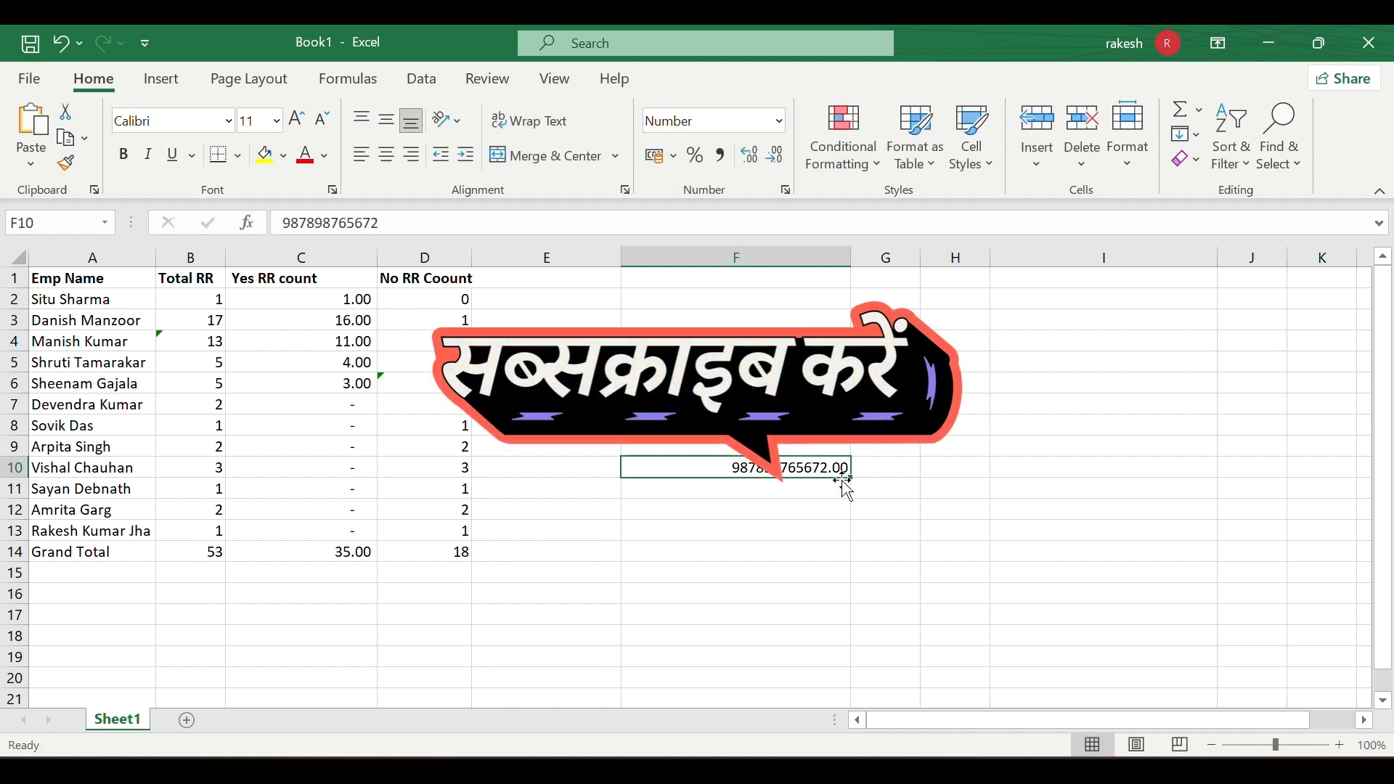
pyautogui.click(838, 503)
pyautogui.click(834, 462)
pyautogui.click(834, 455)
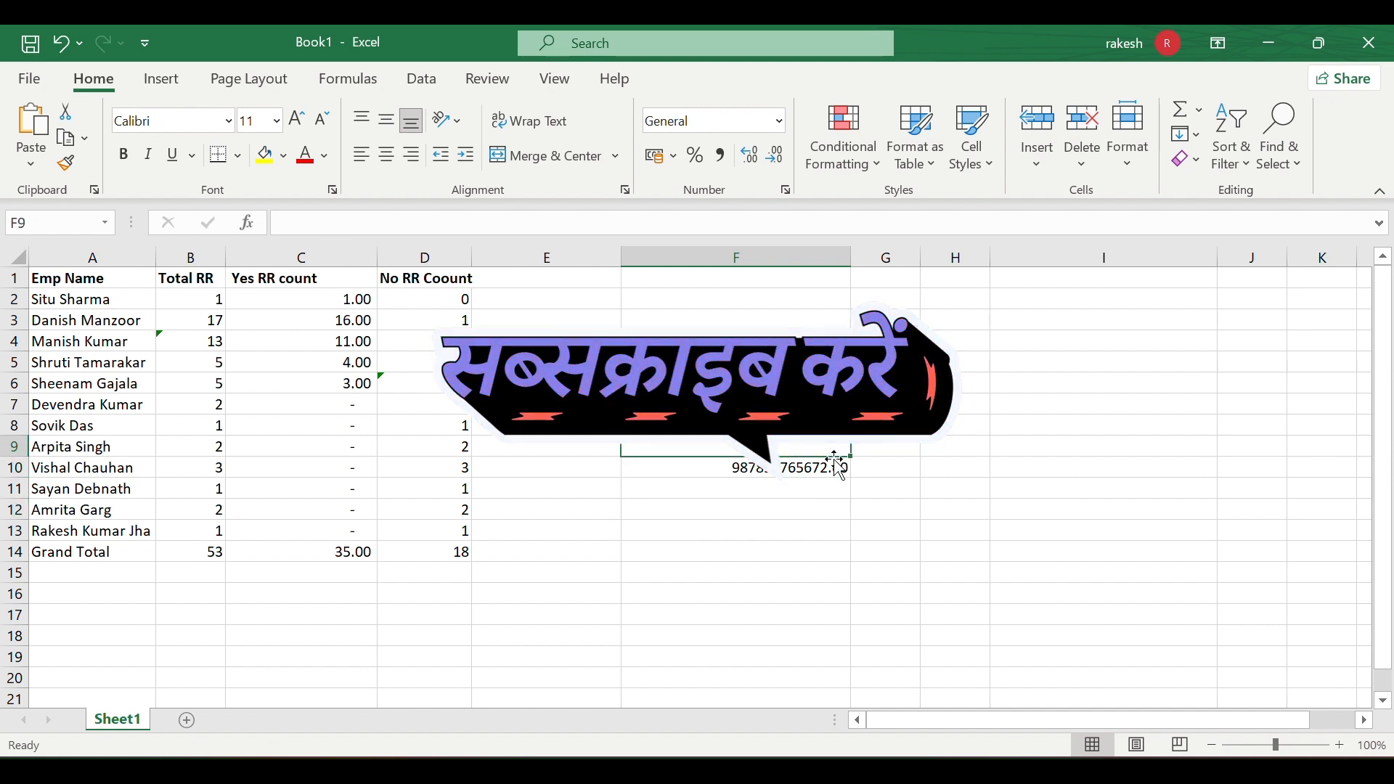
pyautogui.click(825, 467)
pyautogui.doubleClick(812, 465)
pyautogui.write('22265672')
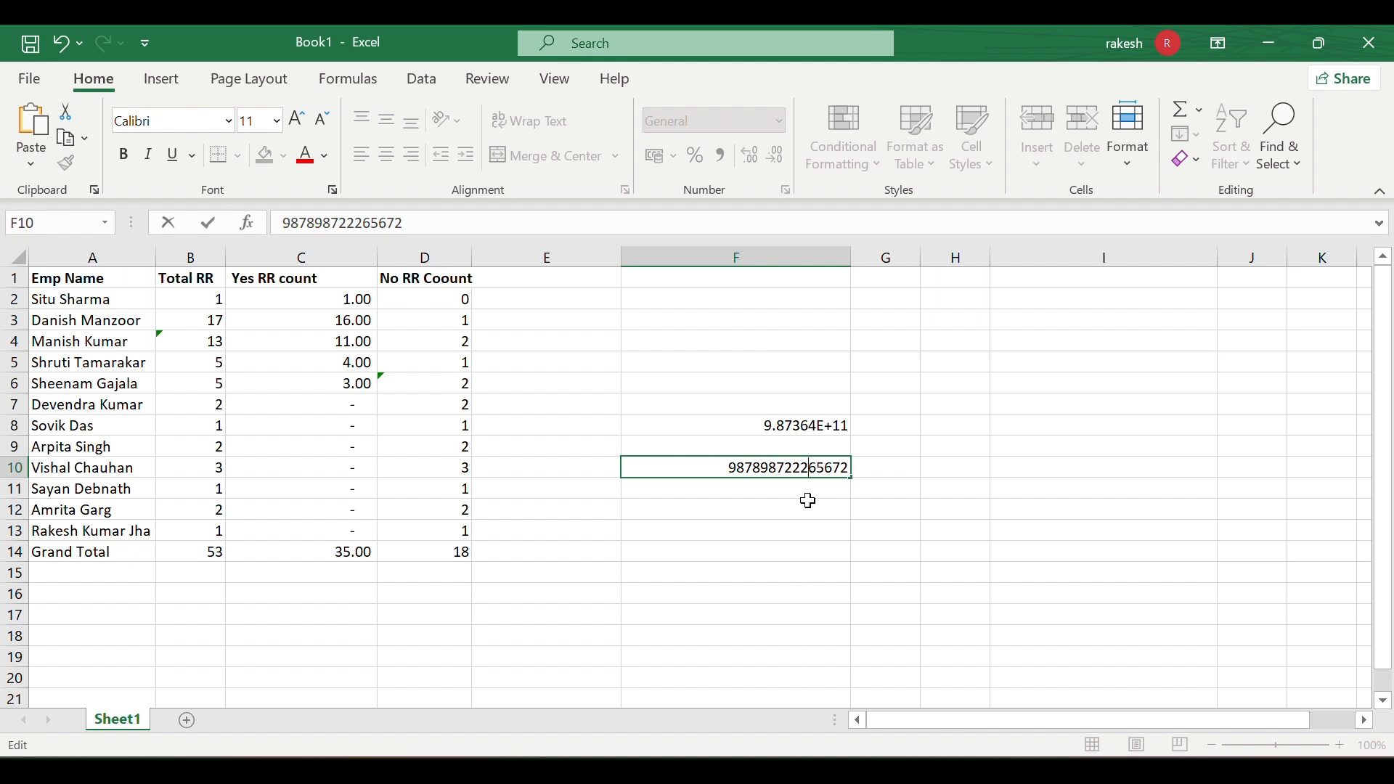
pyautogui.click(807, 502)
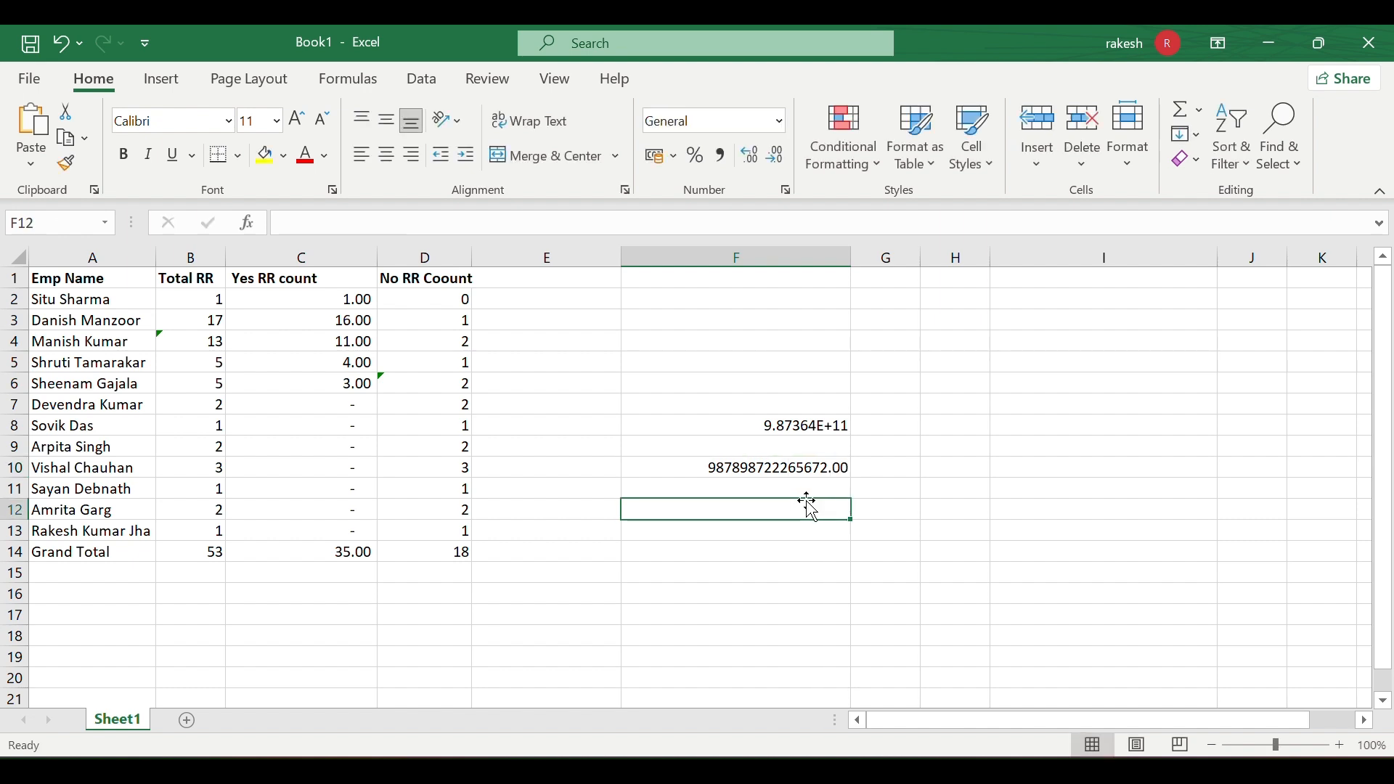
# - Insert more digits, 222 and 77888, into F10's number
pyautogui.click(774, 470)
pyautogui.doubleClick(773, 470)
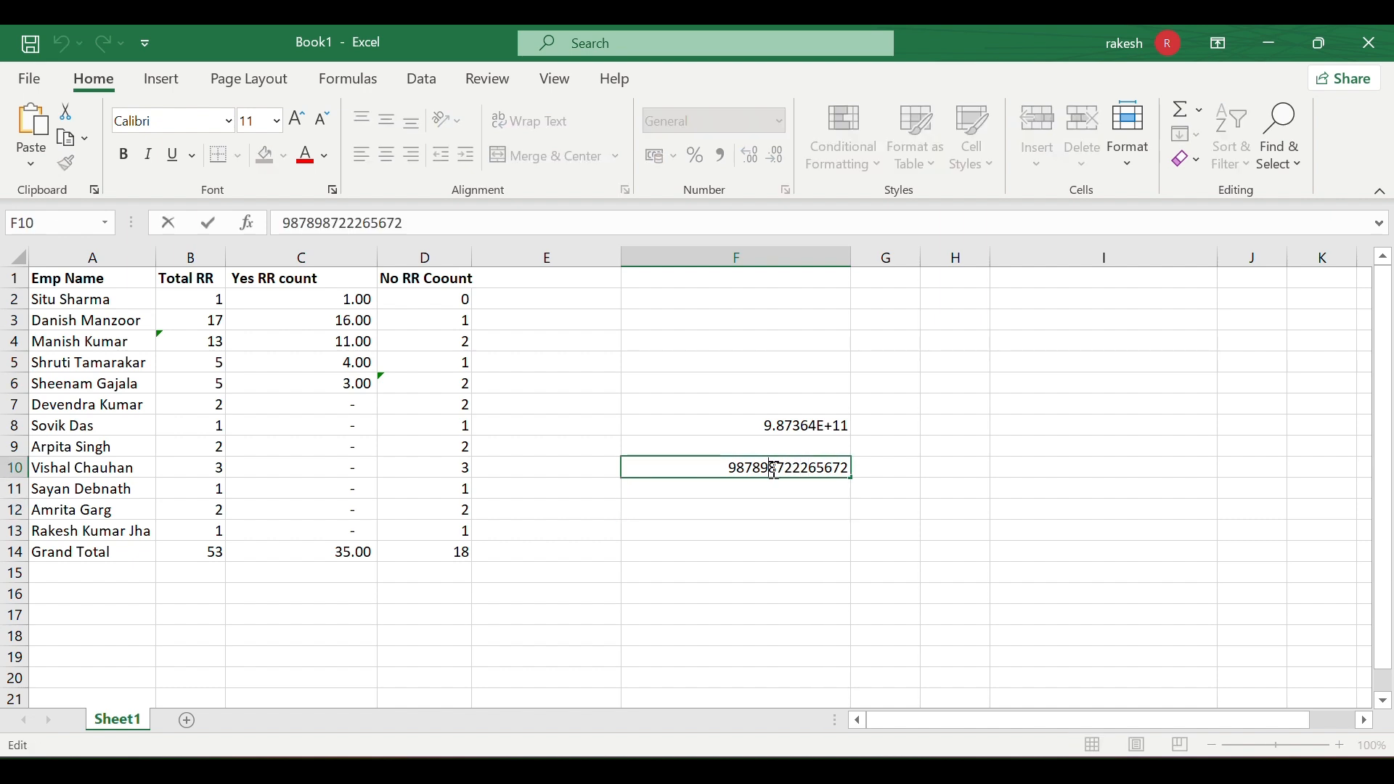
pyautogui.write('222')
pyautogui.click(763, 525)
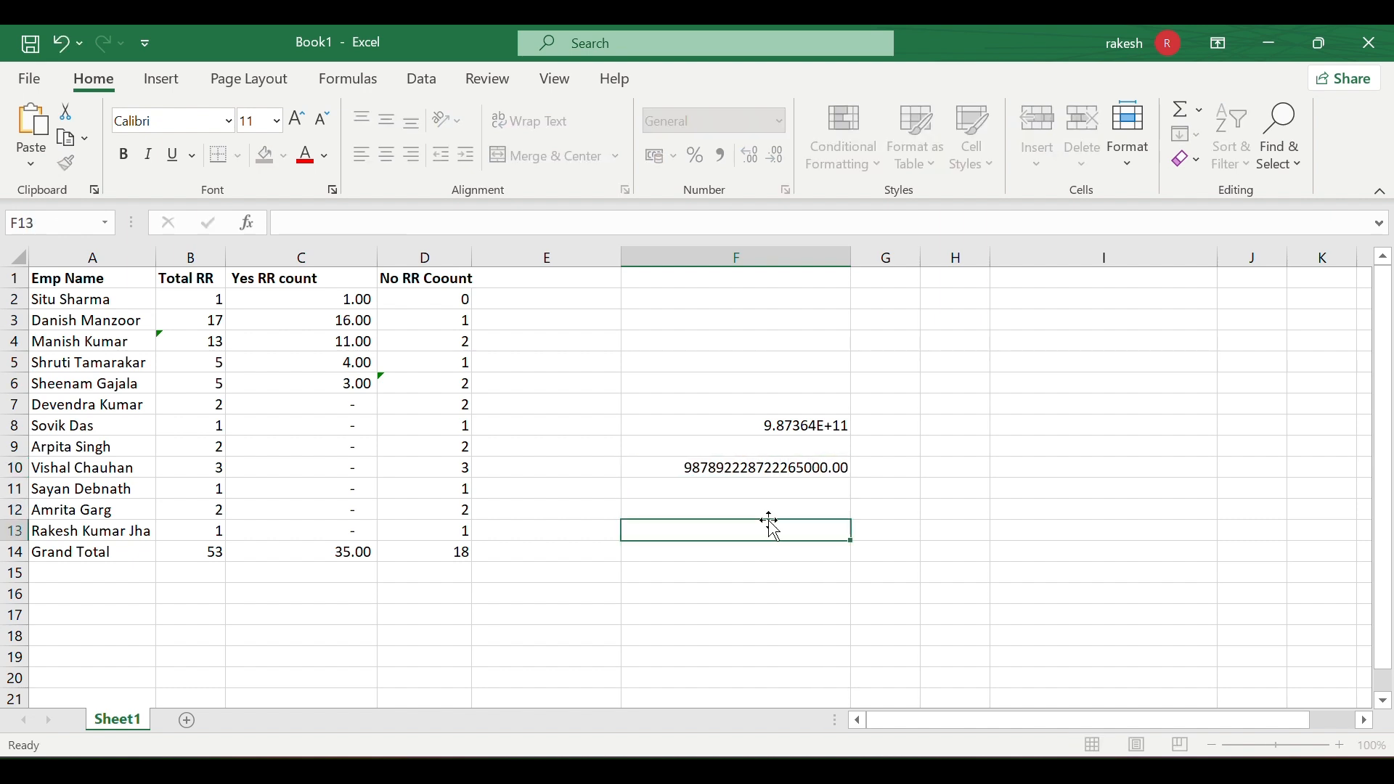
pyautogui.click(690, 468)
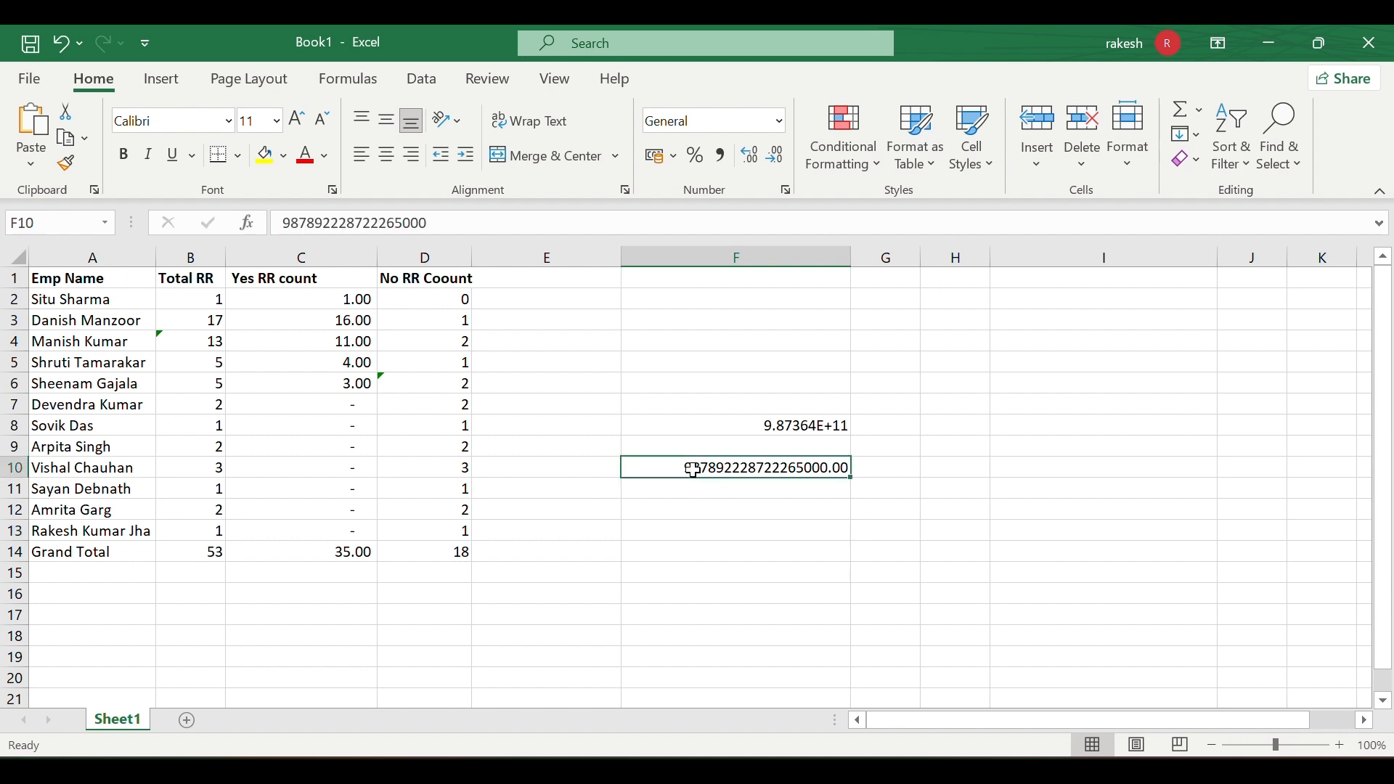
pyautogui.doubleClick(806, 470)
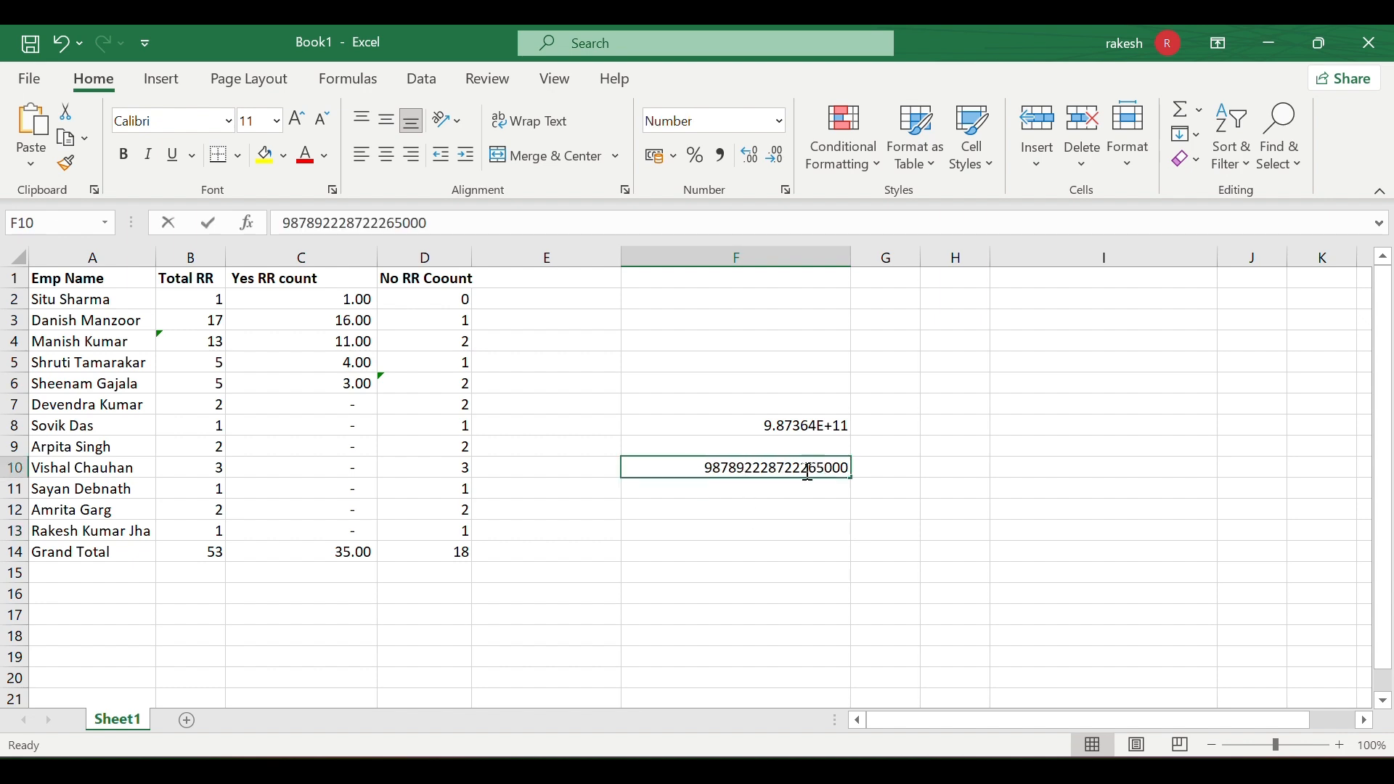
pyautogui.click(823, 486)
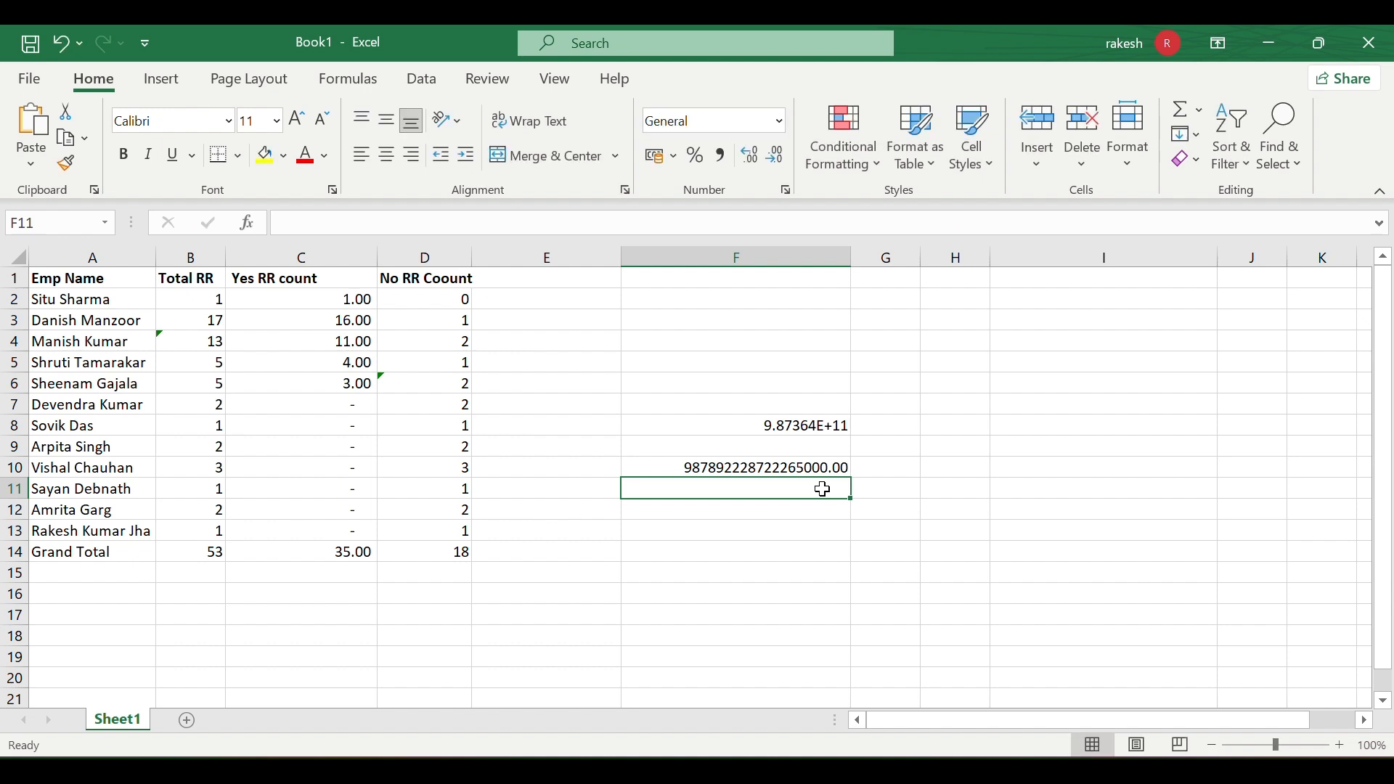
pyautogui.doubleClick(788, 467)
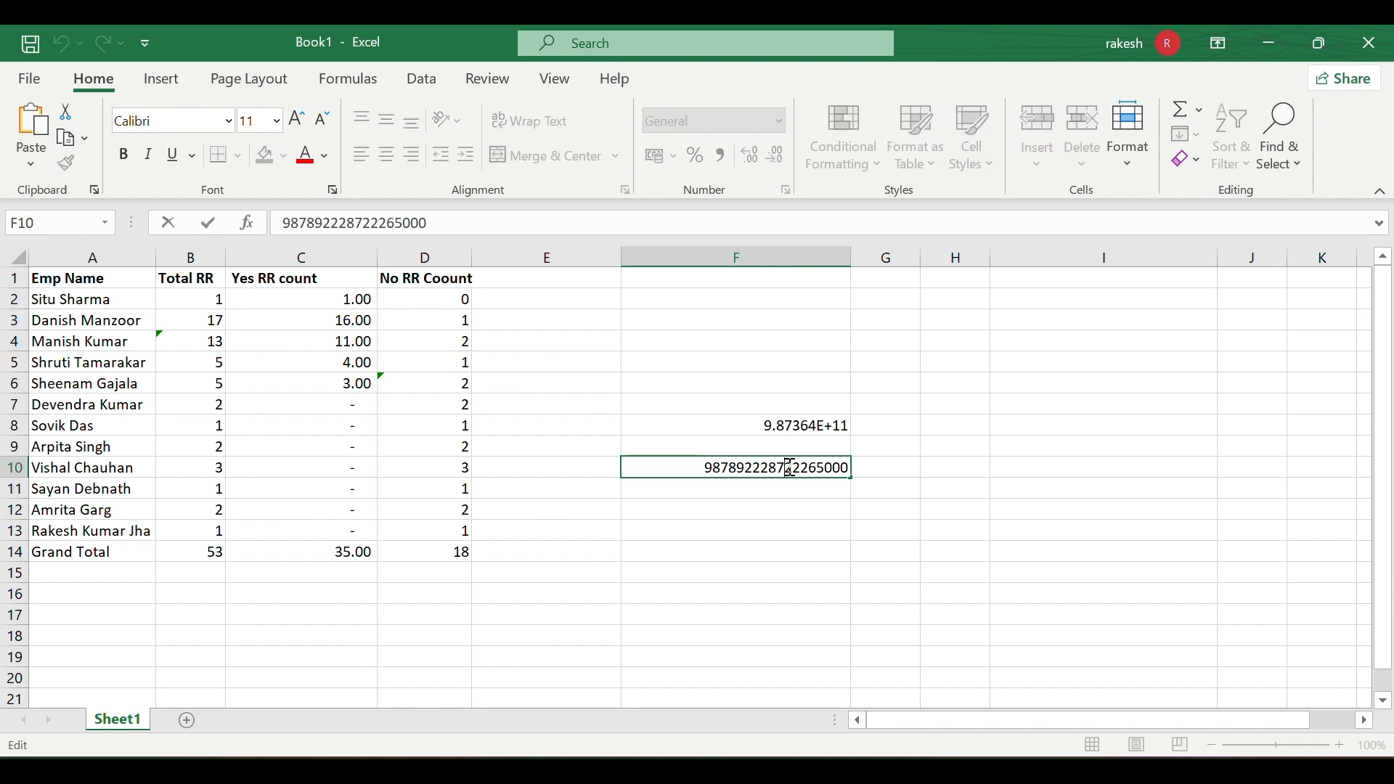
pyautogui.write('77888')
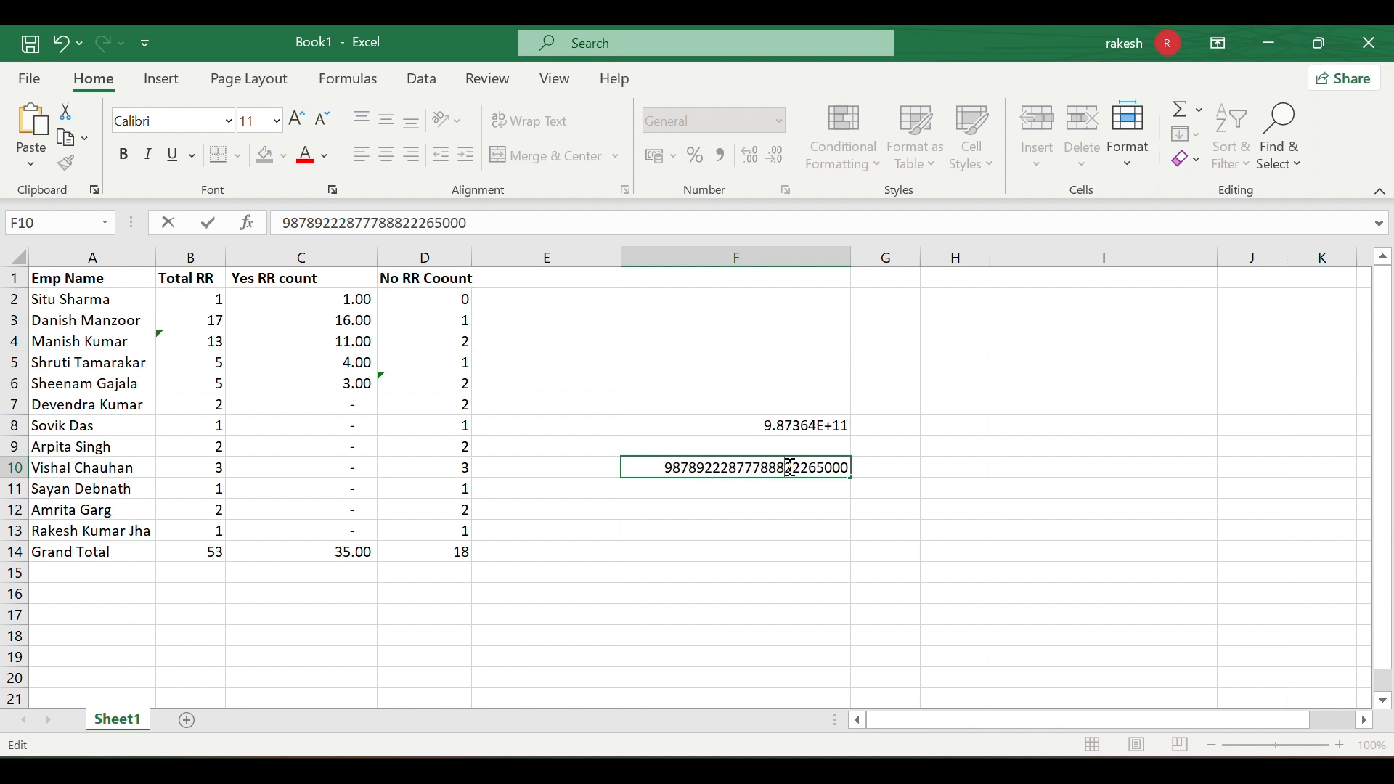
pyautogui.click(778, 507)
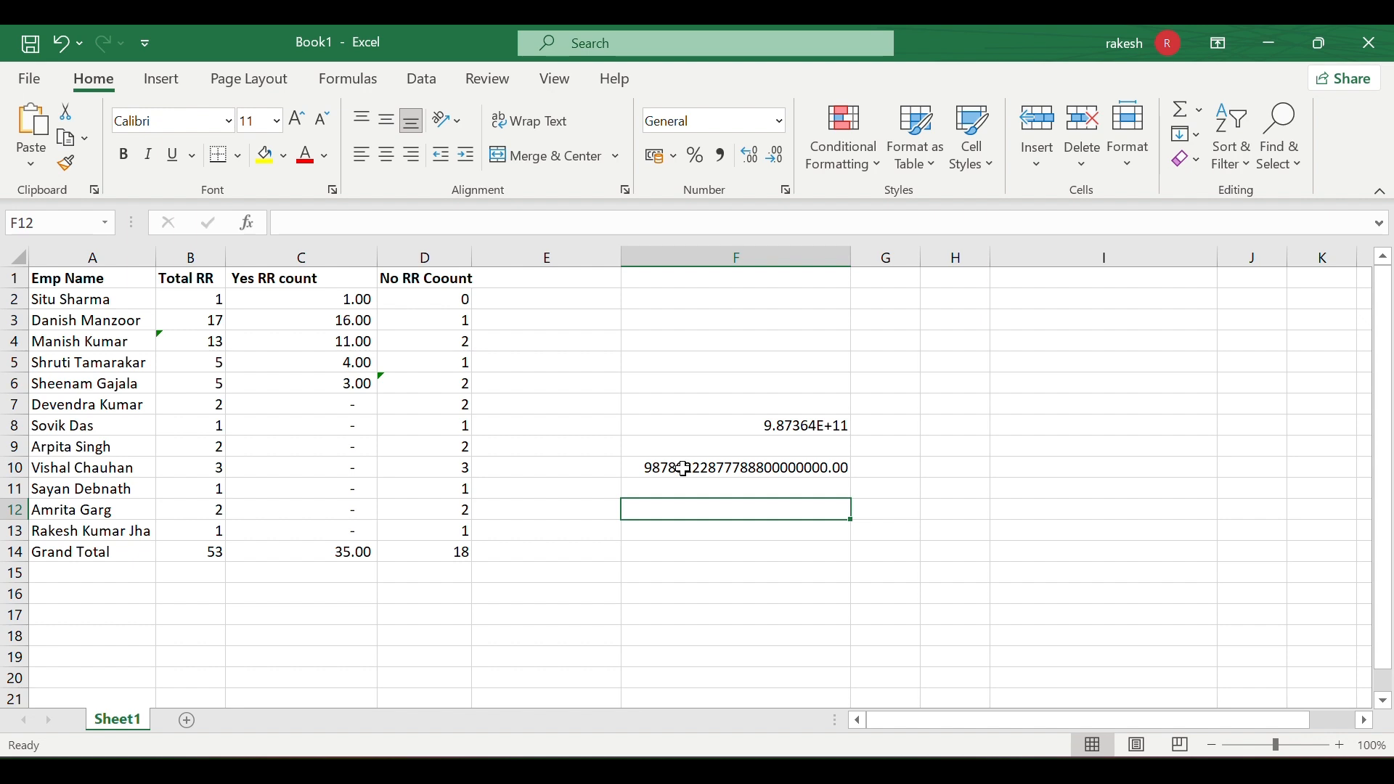
# - Add 66 to F10's number so it displays as 9866789222877780000000000.00
pyautogui.doubleClick(683, 469)
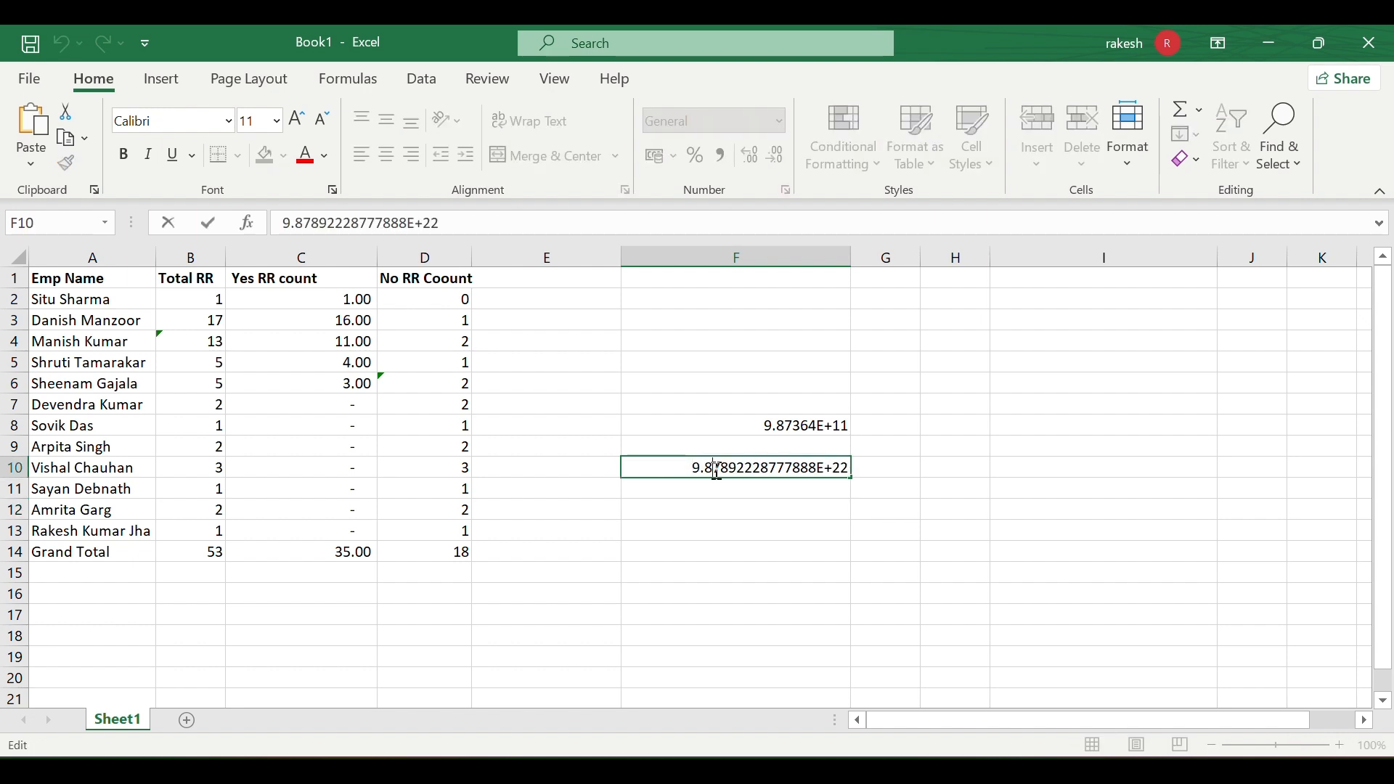
pyautogui.write('66')
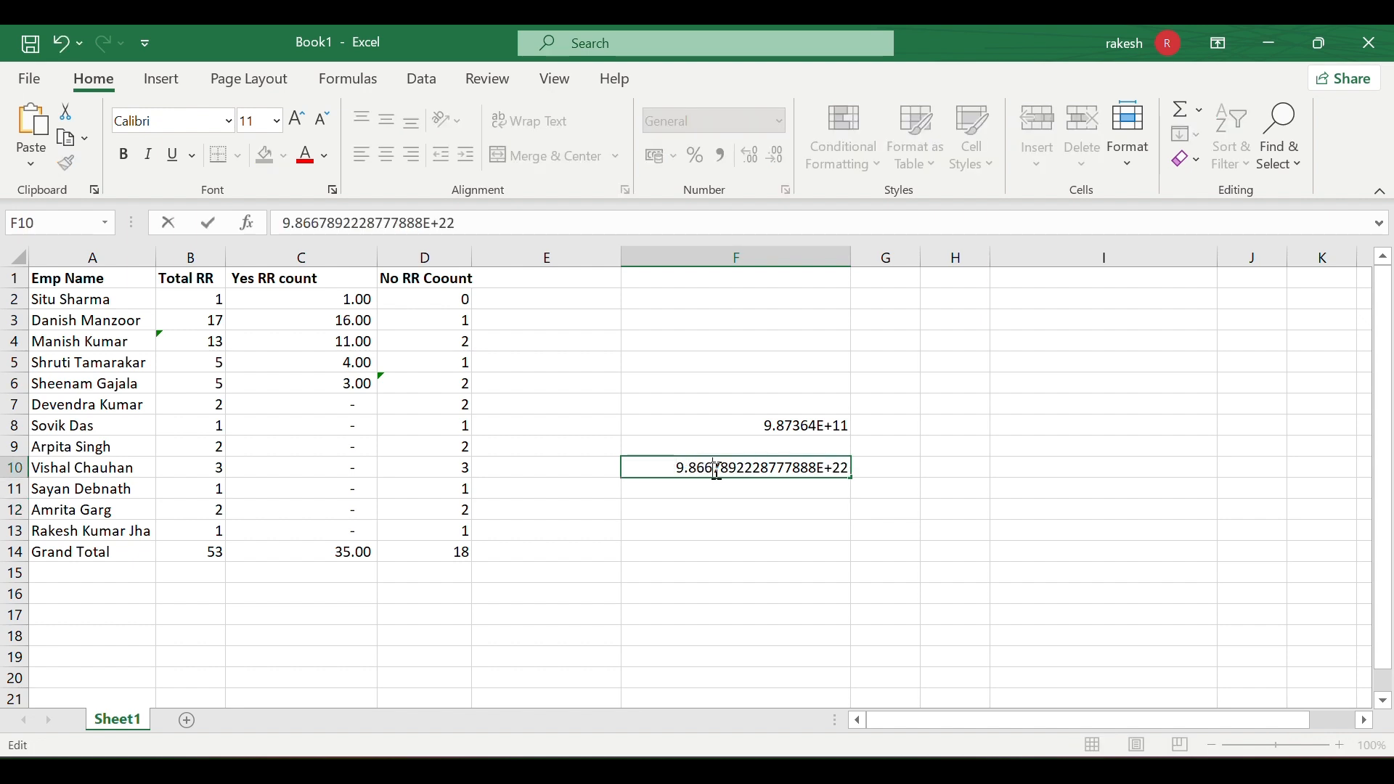
pyautogui.click(713, 507)
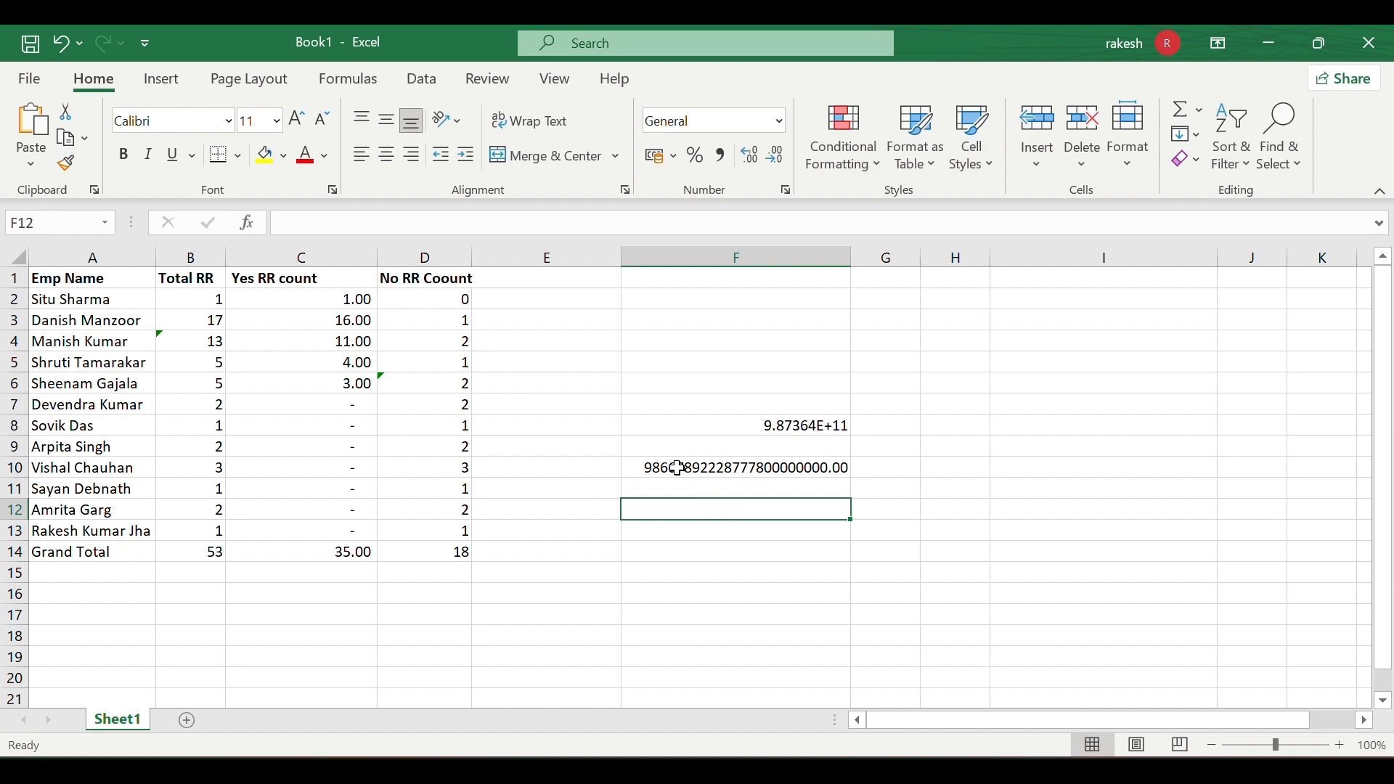
pyautogui.click(748, 467)
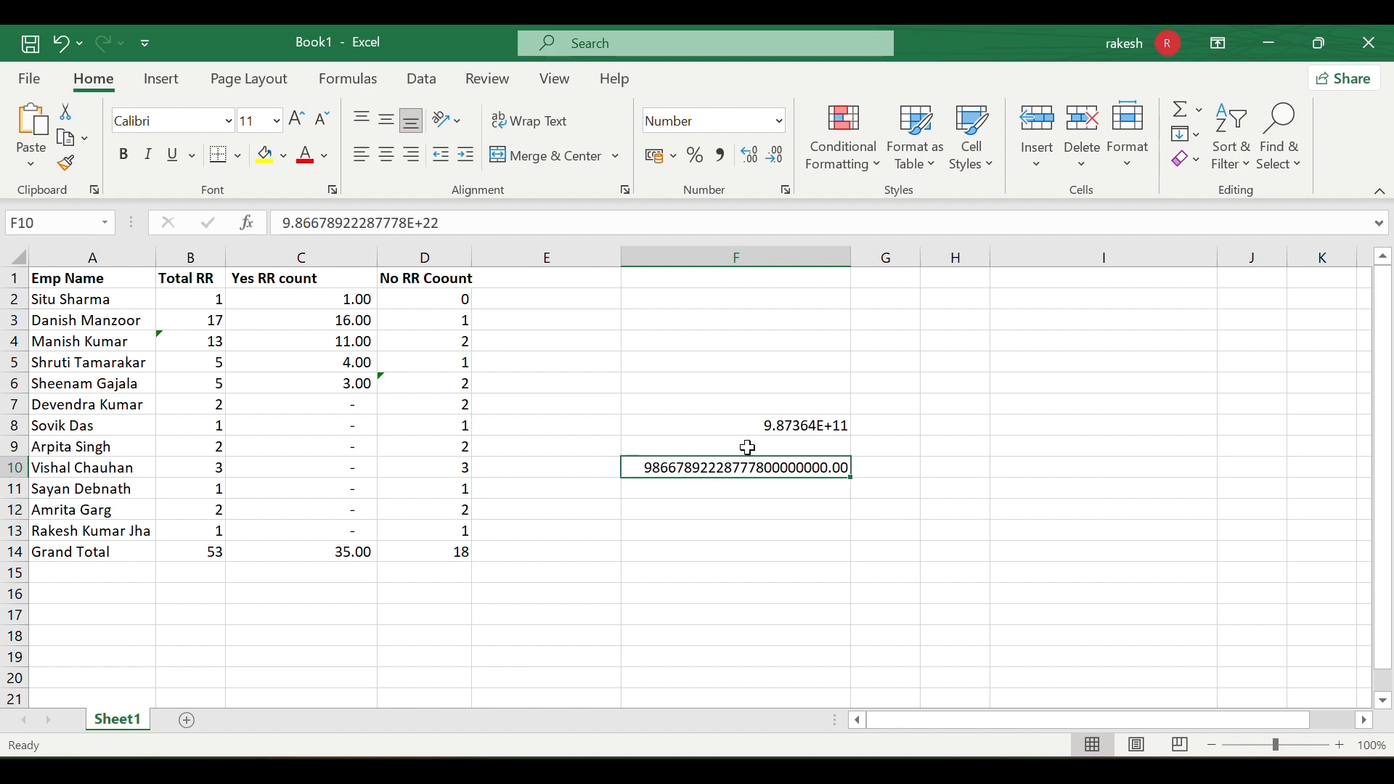
pyautogui.click(741, 362)
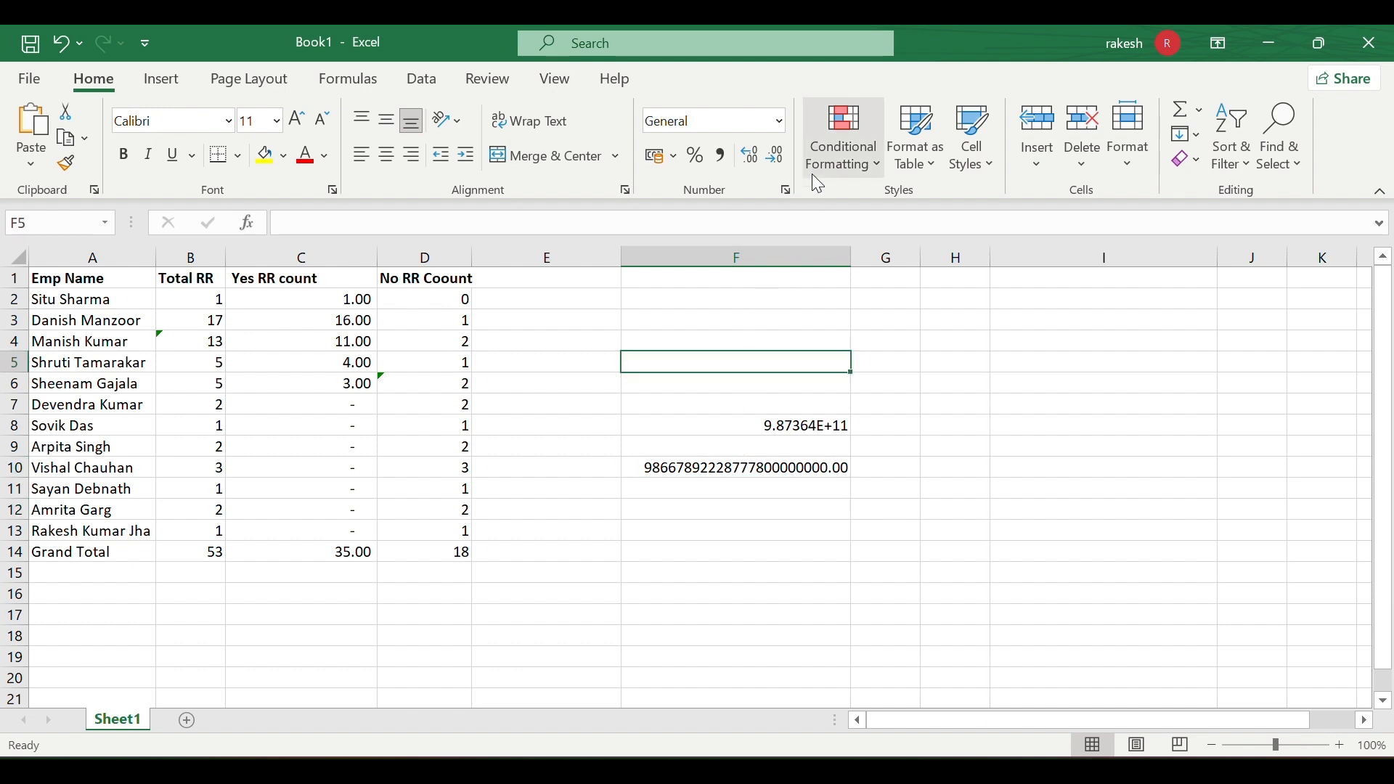
pyautogui.click(780, 121)
pyautogui.scroll(-1, 788, 303)
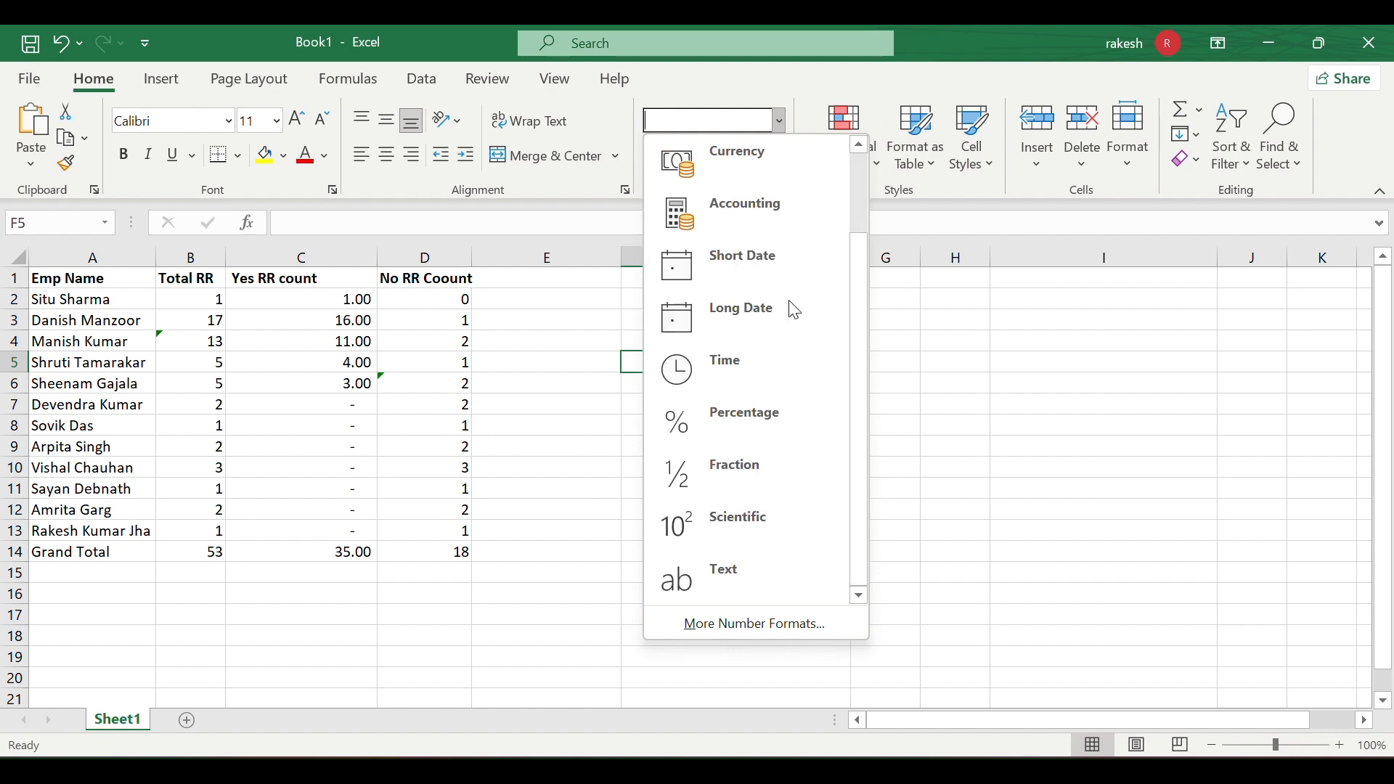
pyautogui.click(760, 574)
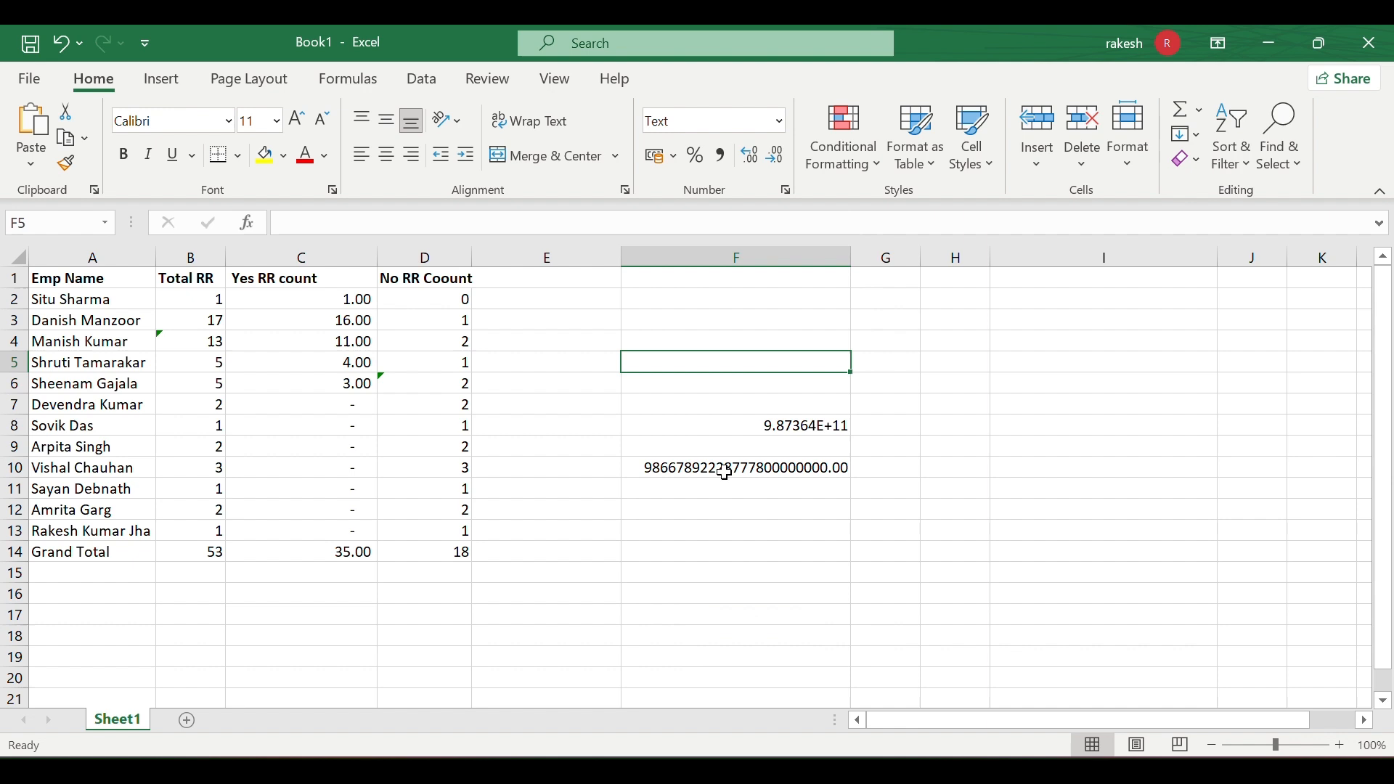
pyautogui.write('68')
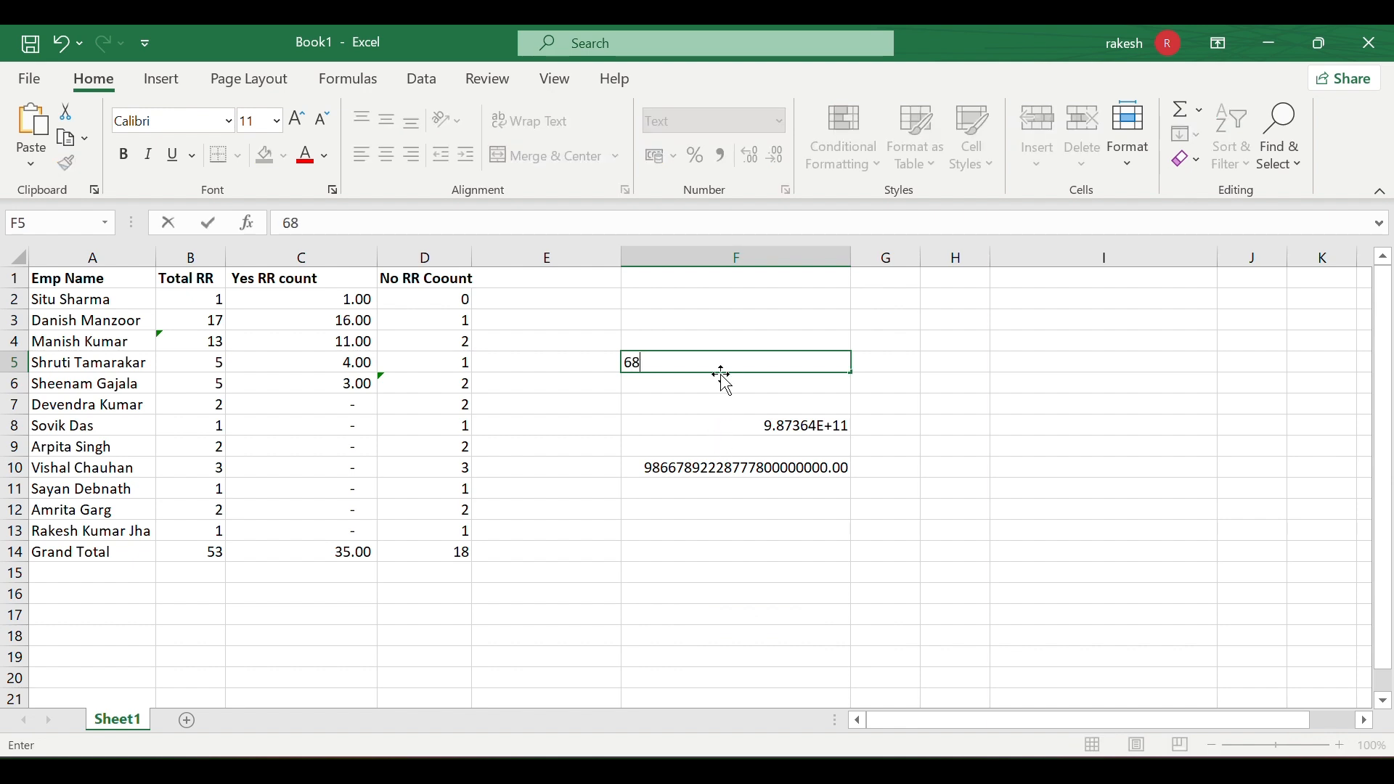
pyautogui.write('943268879342798324789324879324732468932467')
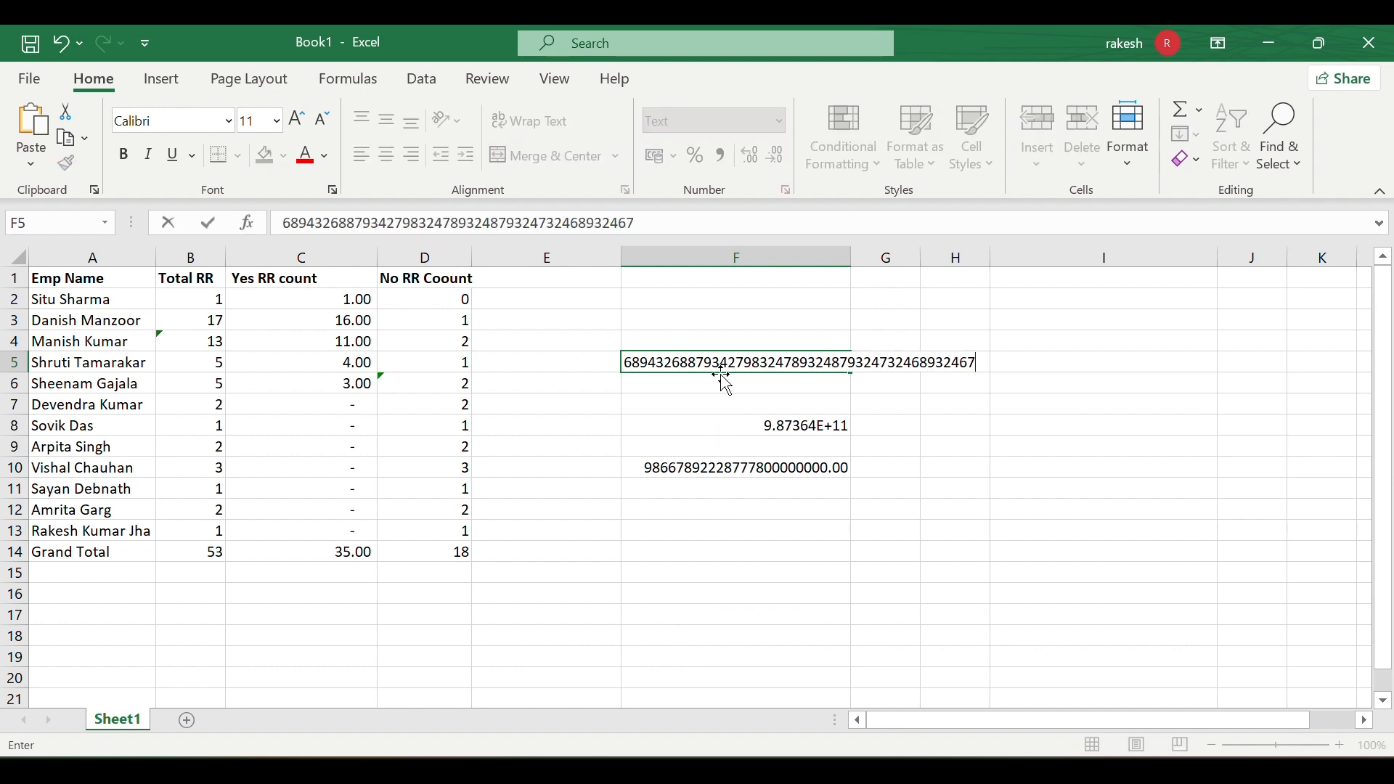
pyautogui.click(717, 422)
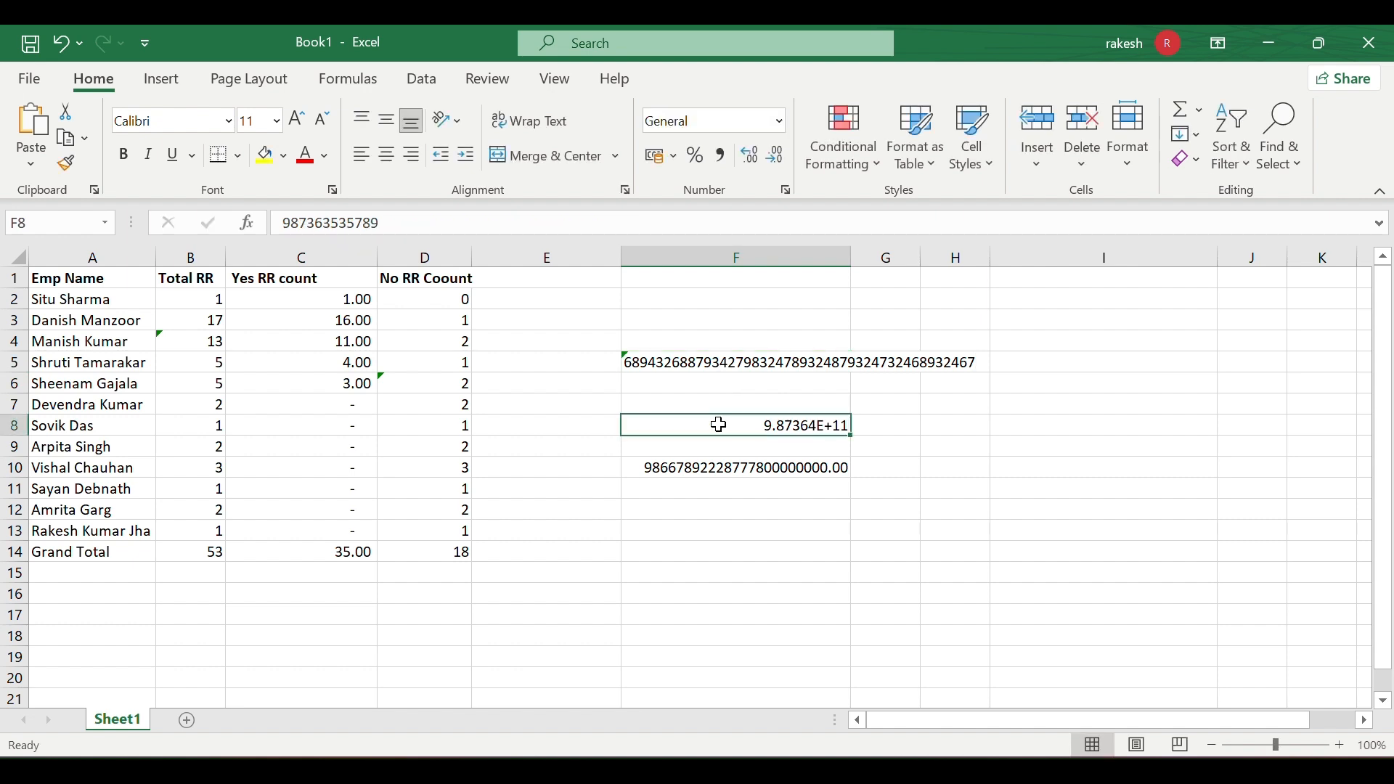
pyautogui.click(628, 358)
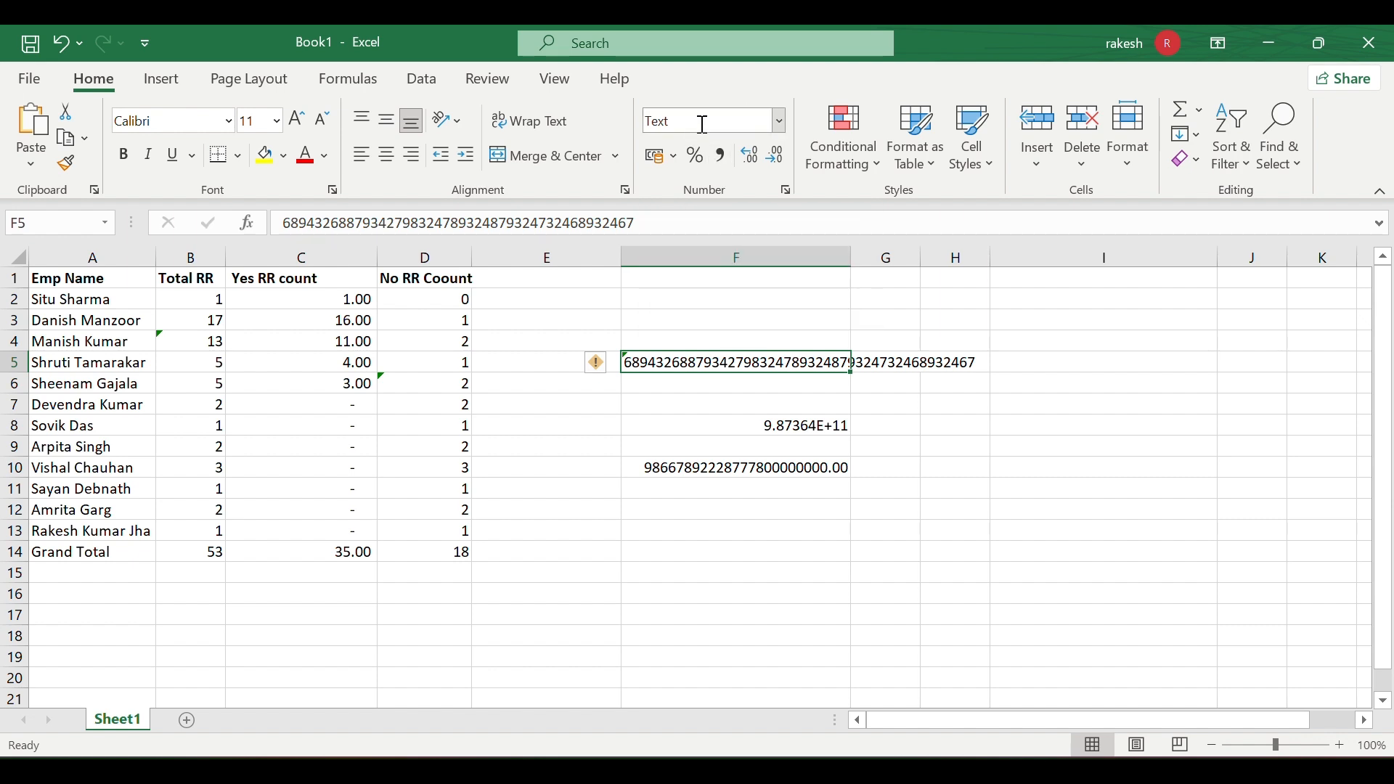
# - Look through the number format list for F6 without choosing a format
pyautogui.click(654, 383)
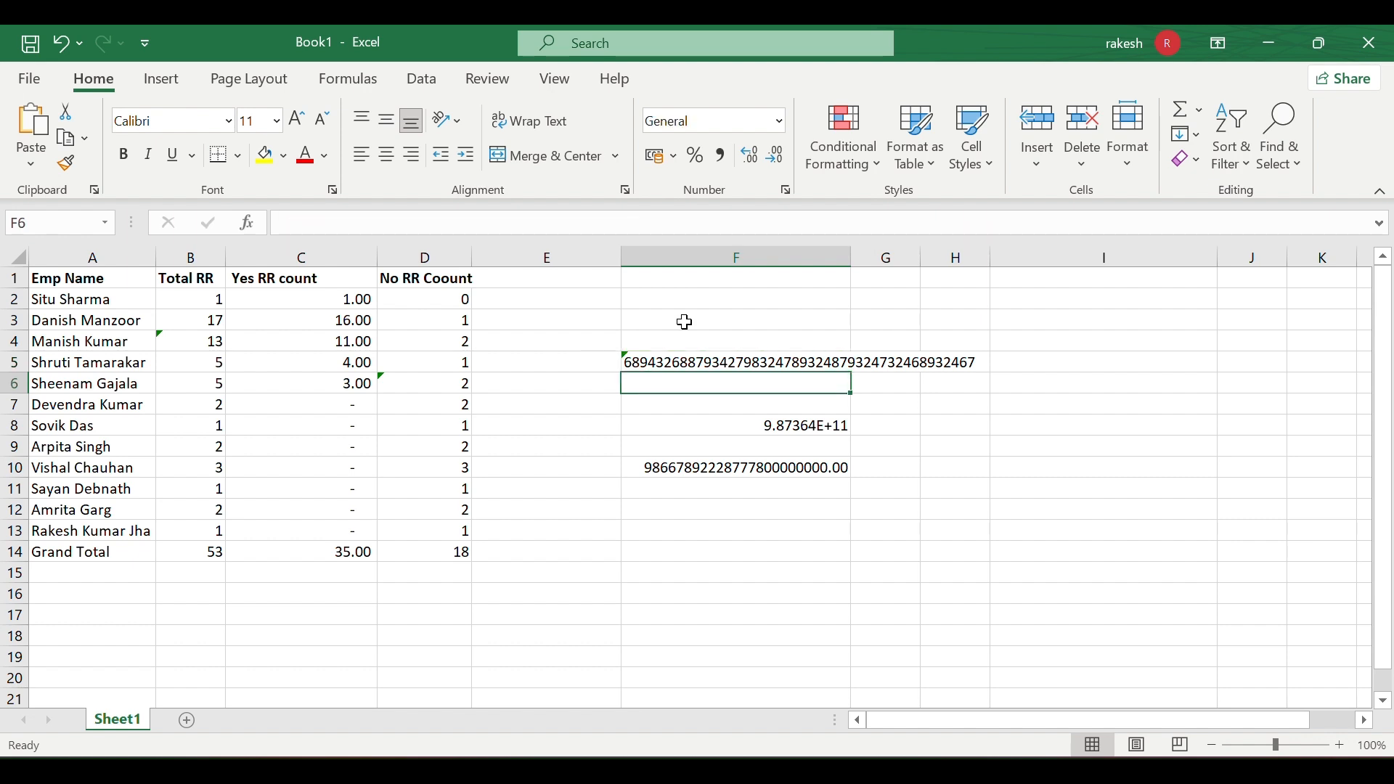
pyautogui.click(780, 122)
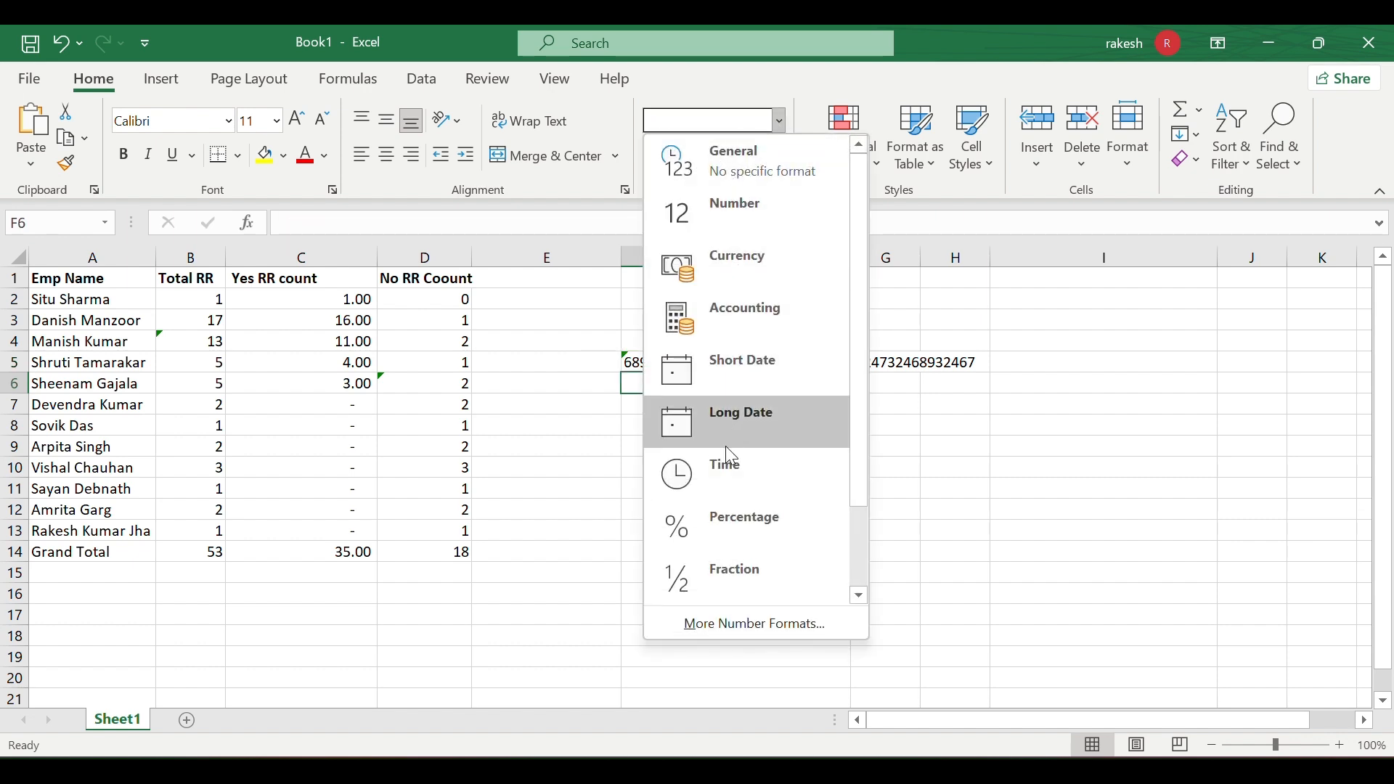
pyautogui.scroll(-2, 726, 446)
pyautogui.scroll(2, 740, 289)
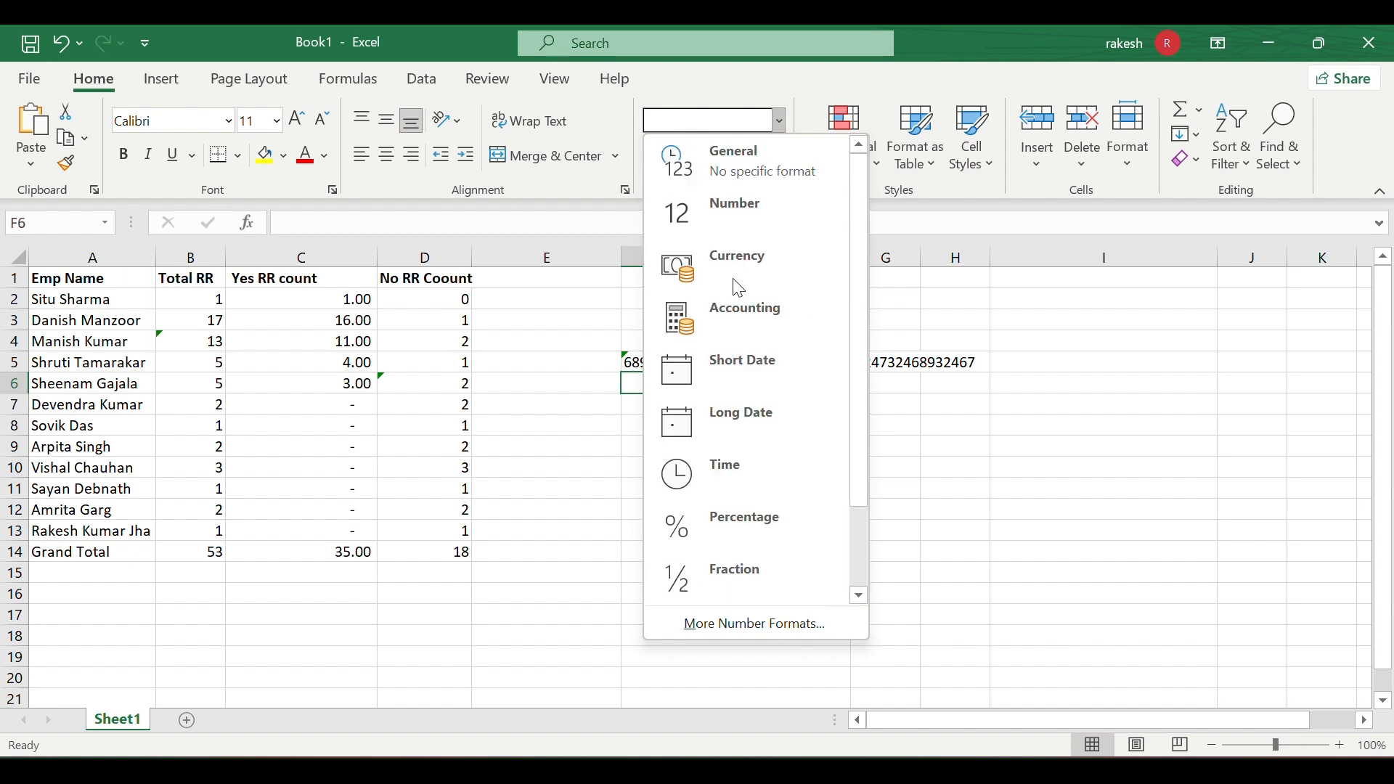
pyautogui.click(948, 412)
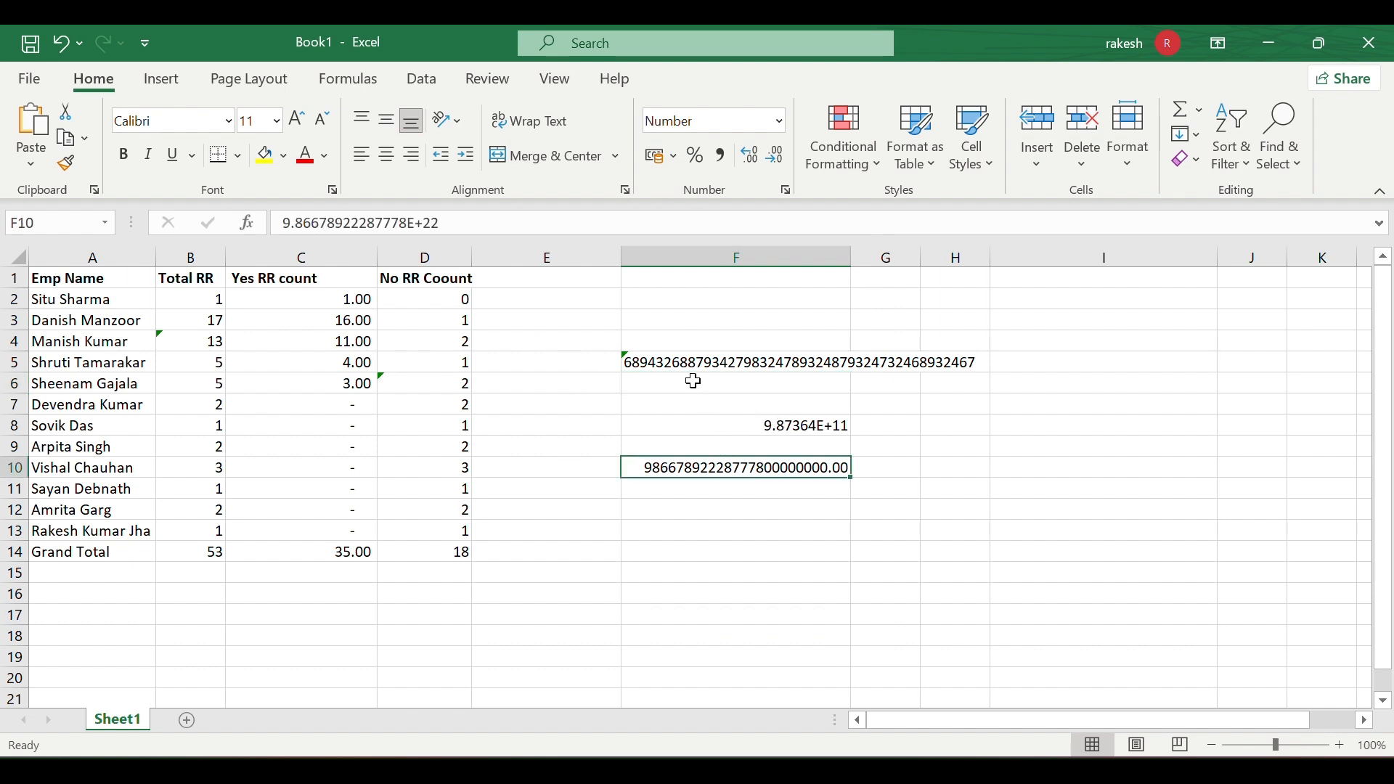
# - Apply the Number format to the long entry in F5
pyautogui.click(668, 361)
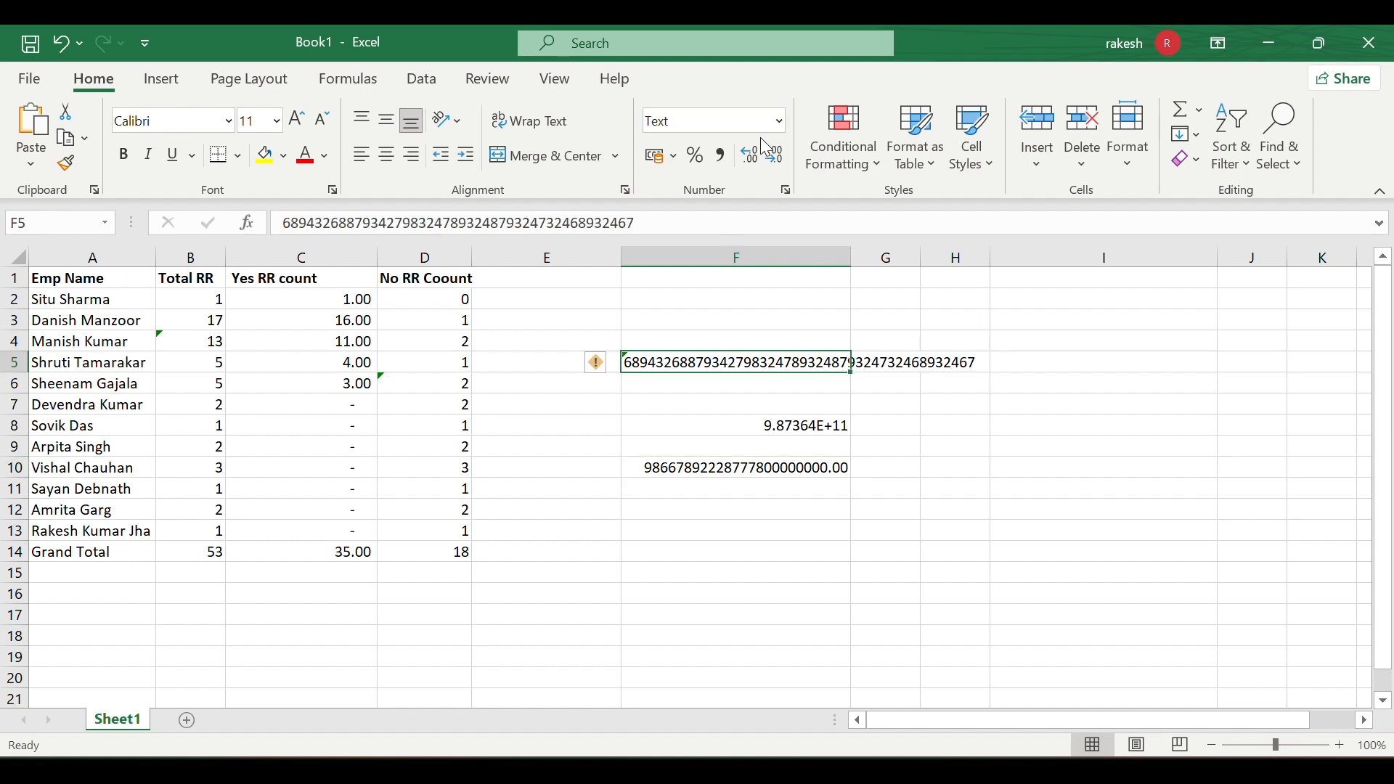
pyautogui.click(776, 120)
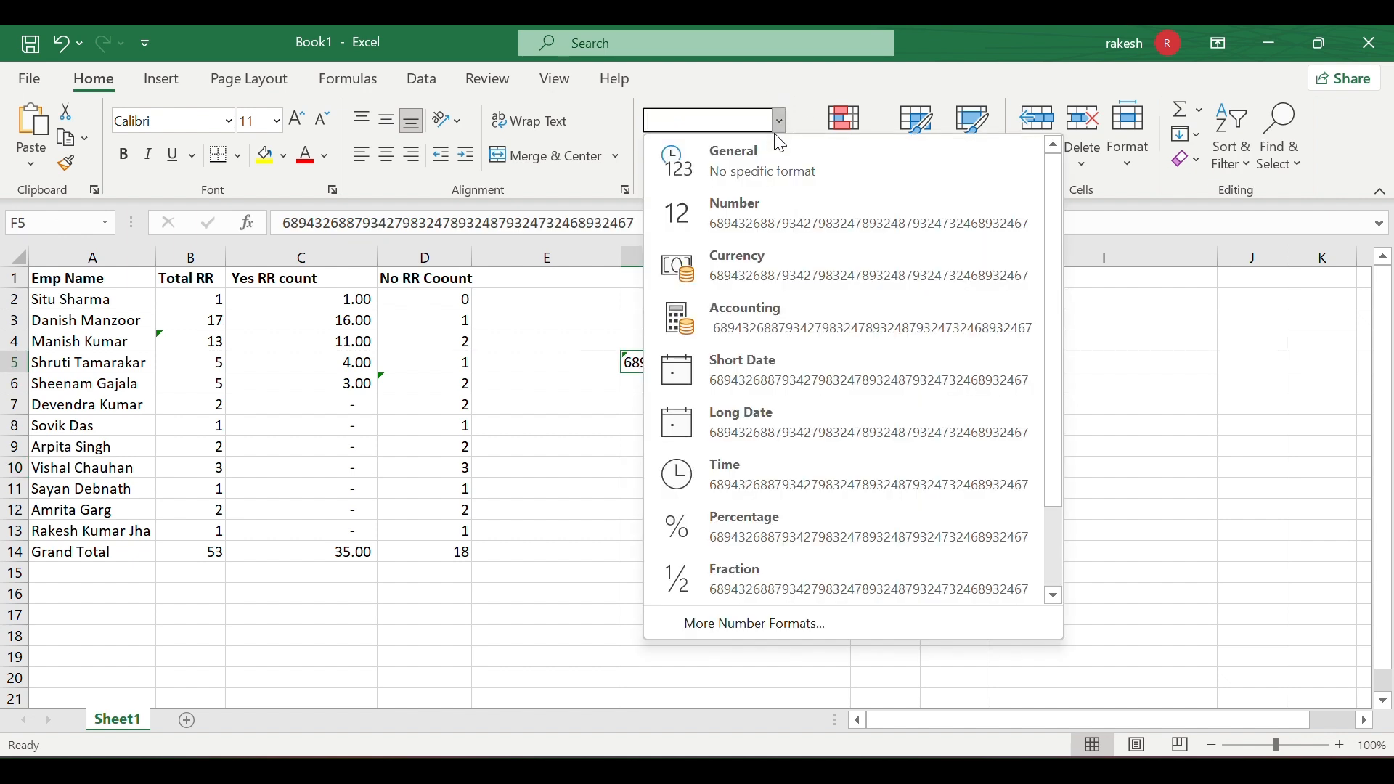
pyautogui.click(776, 198)
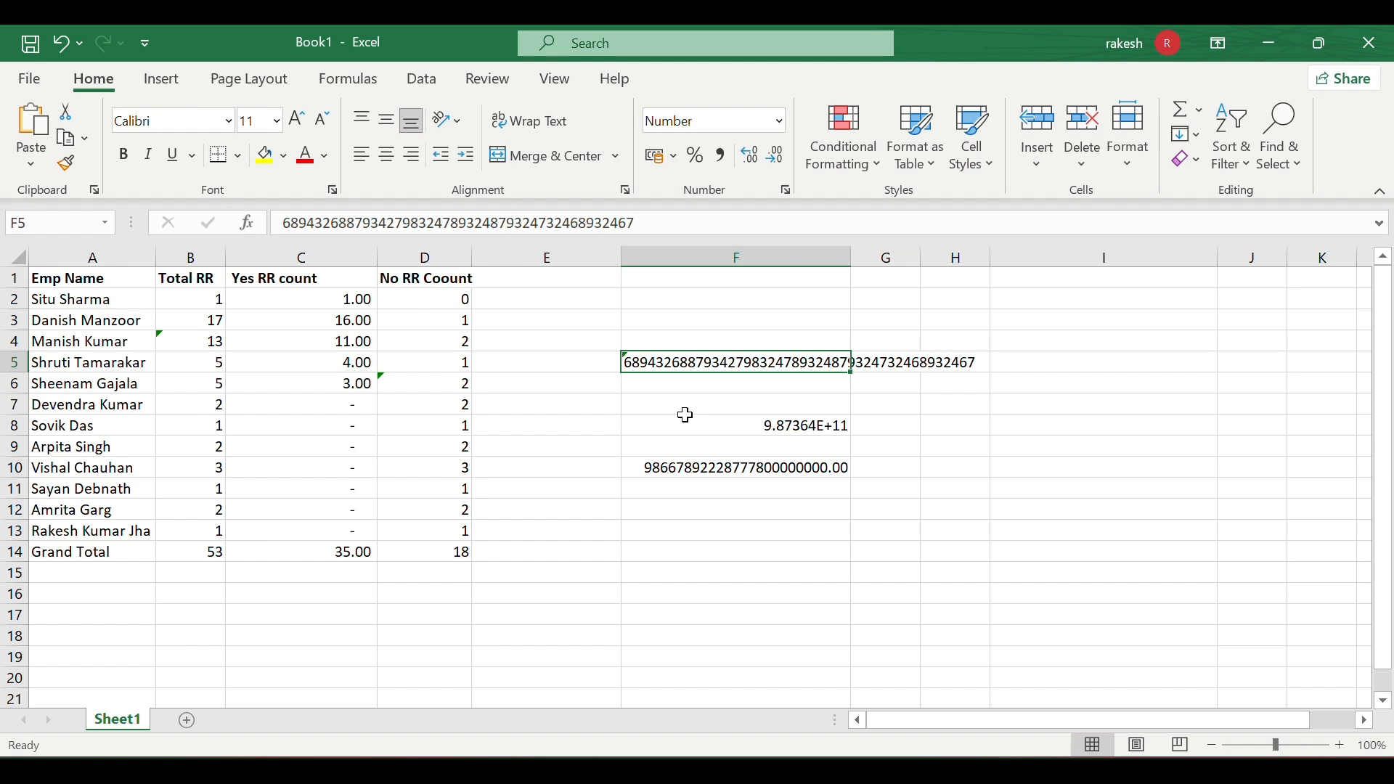
# - Compare with F8, then switch F5 back to the Text format
pyautogui.click(686, 417)
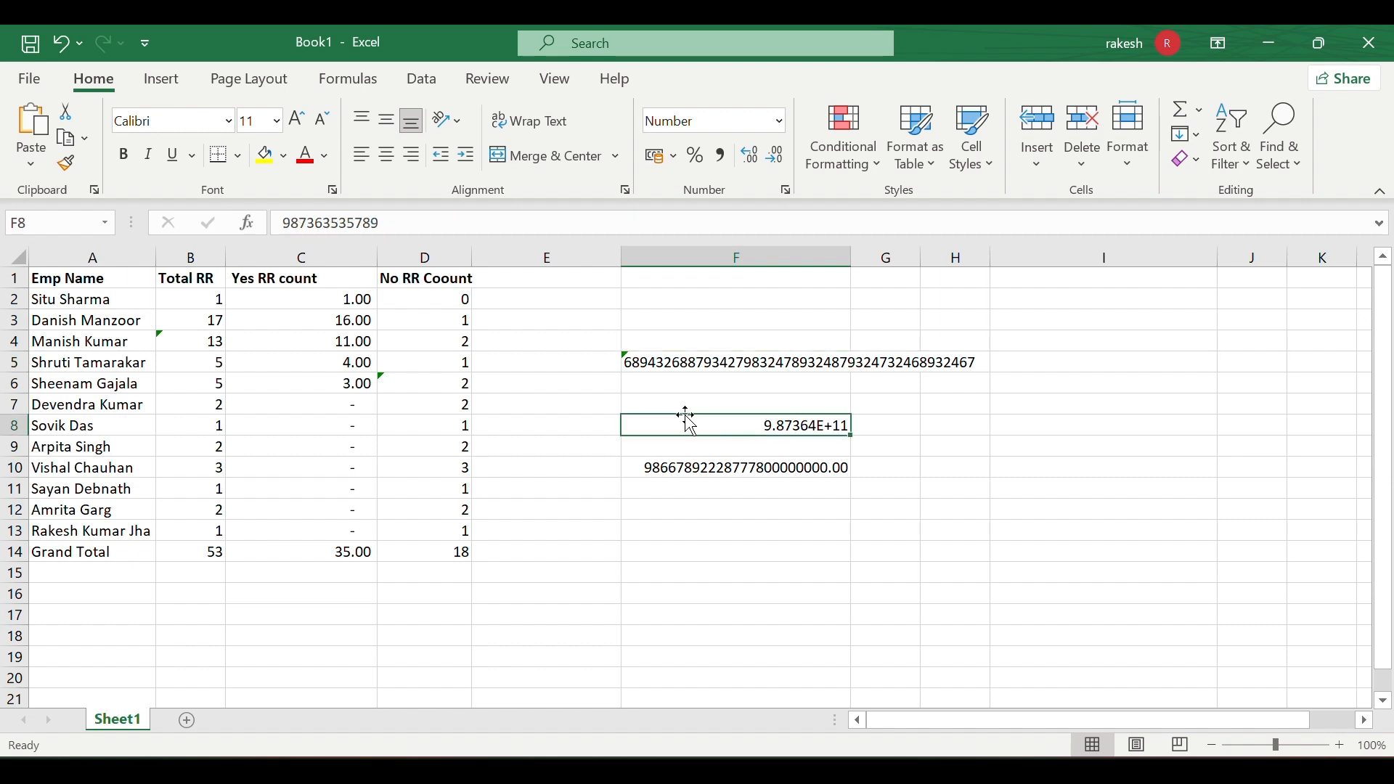
pyautogui.click(682, 359)
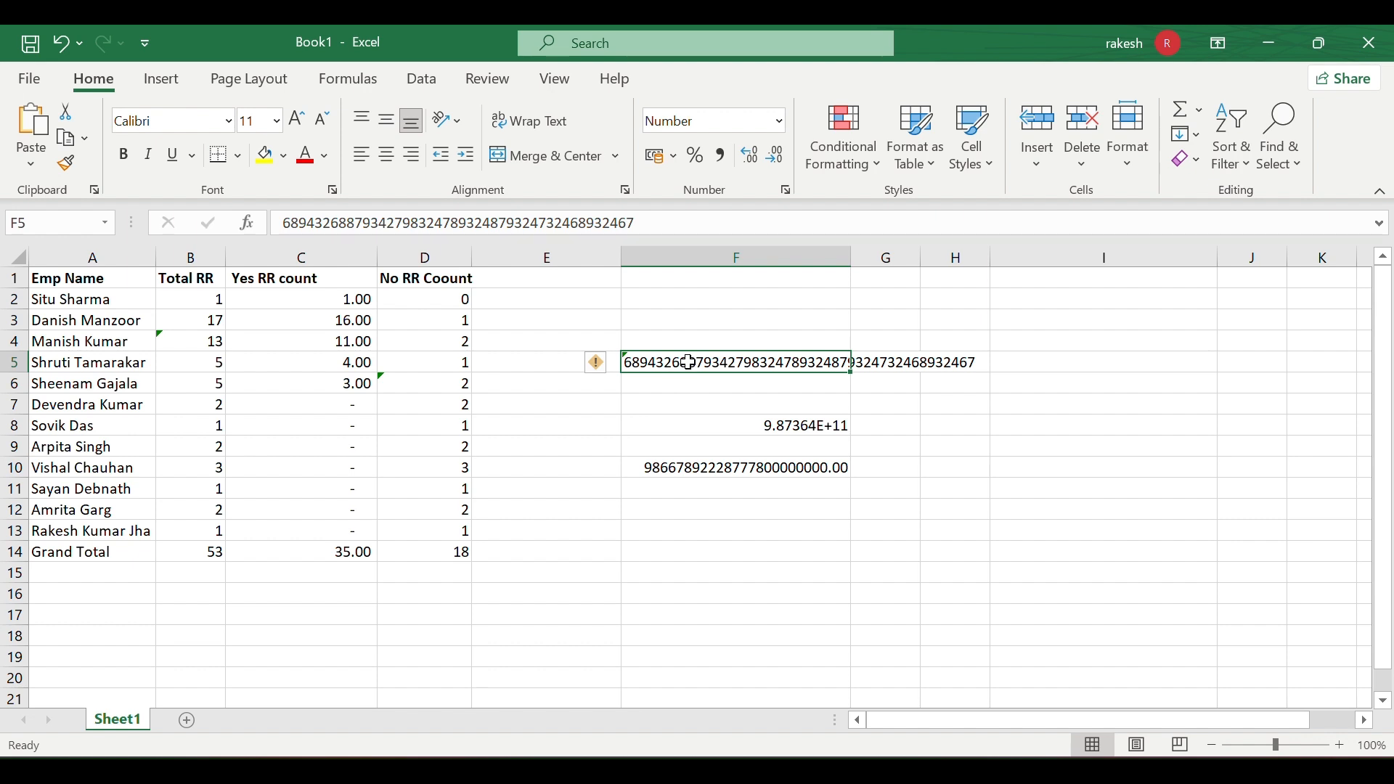
pyautogui.click(778, 124)
pyautogui.scroll(-1, 824, 405)
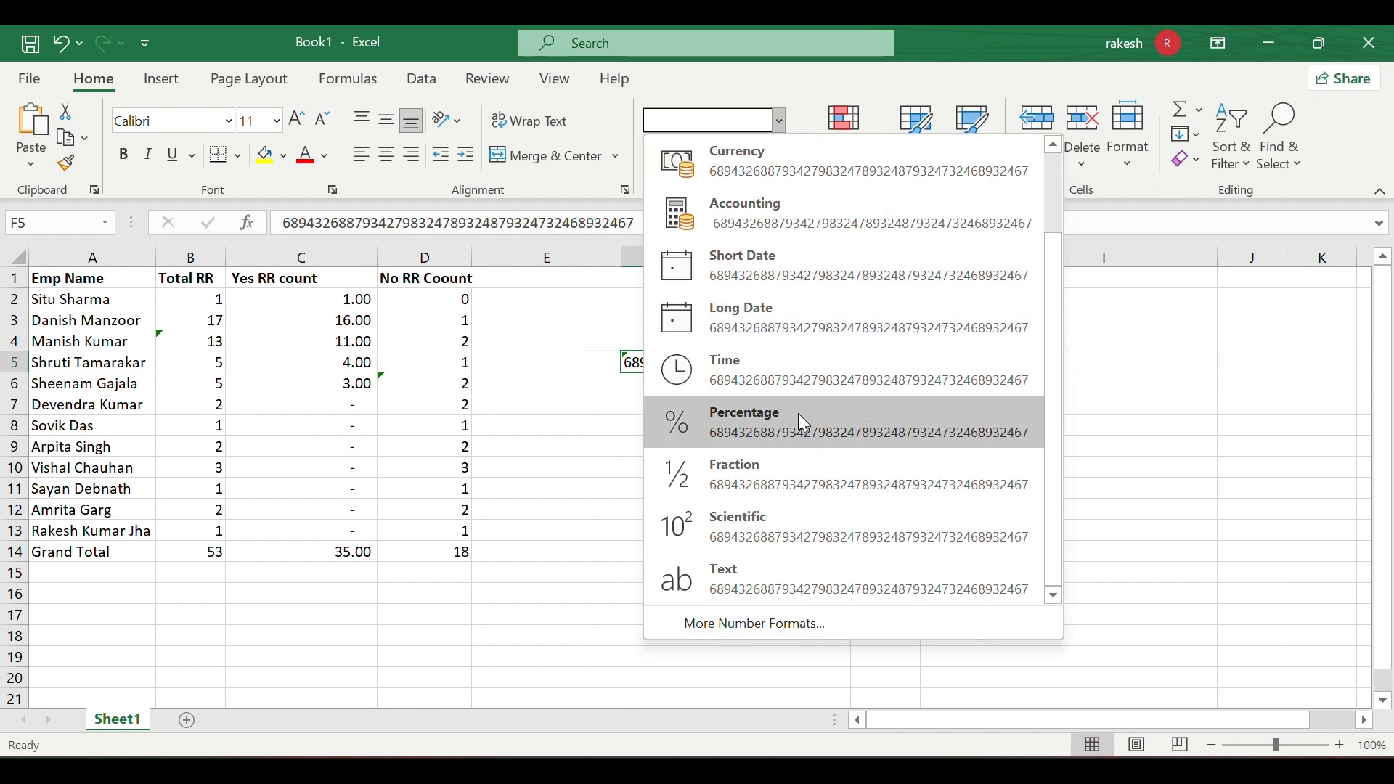
pyautogui.click(739, 575)
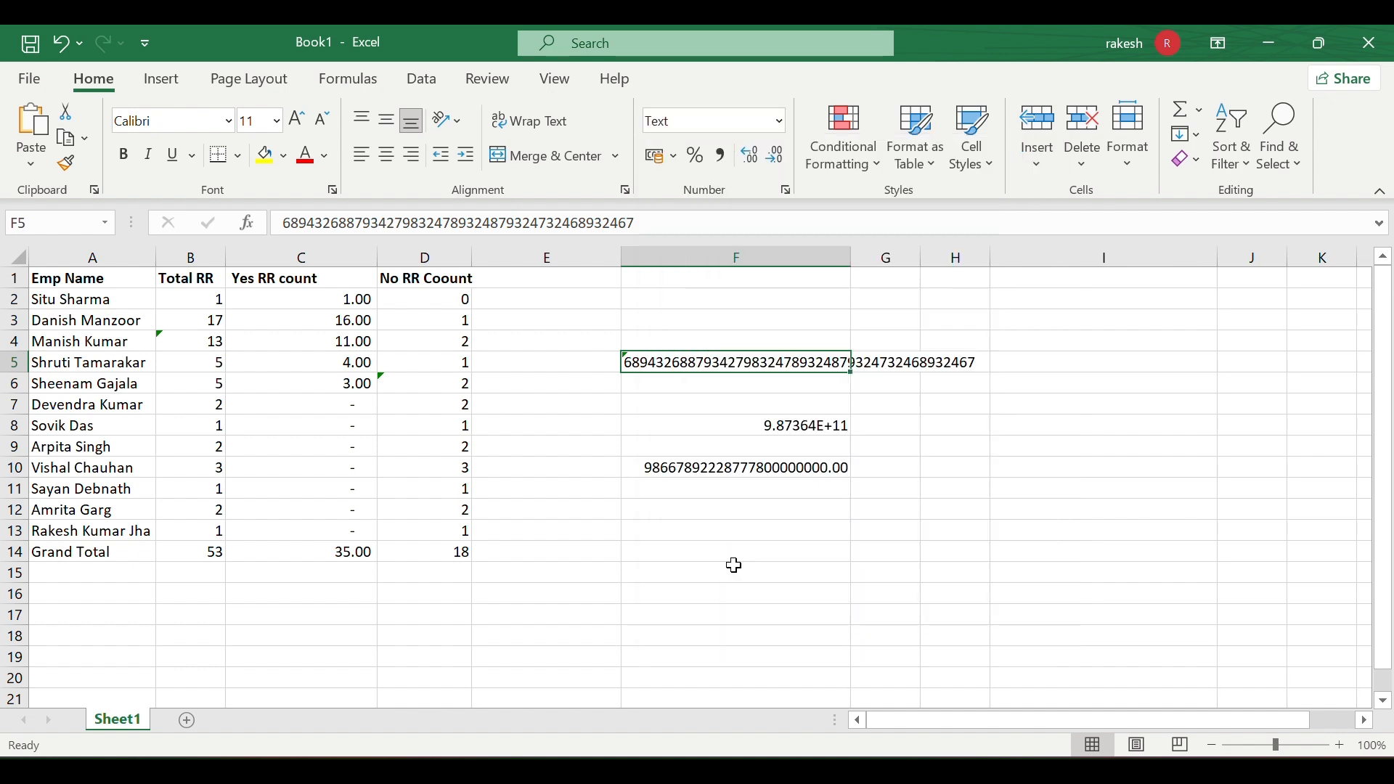
# - Check F6's number format list without changing anything
pyautogui.click(667, 379)
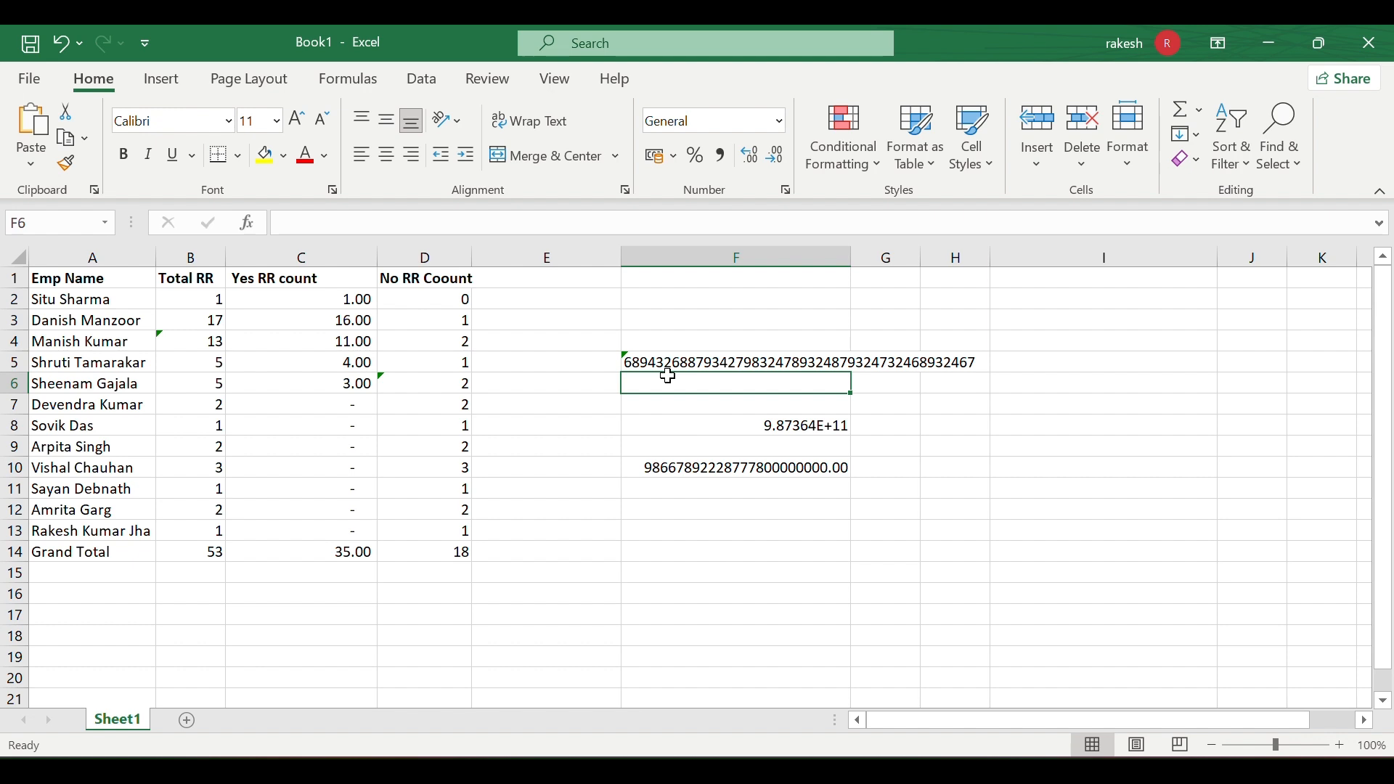
pyautogui.click(781, 122)
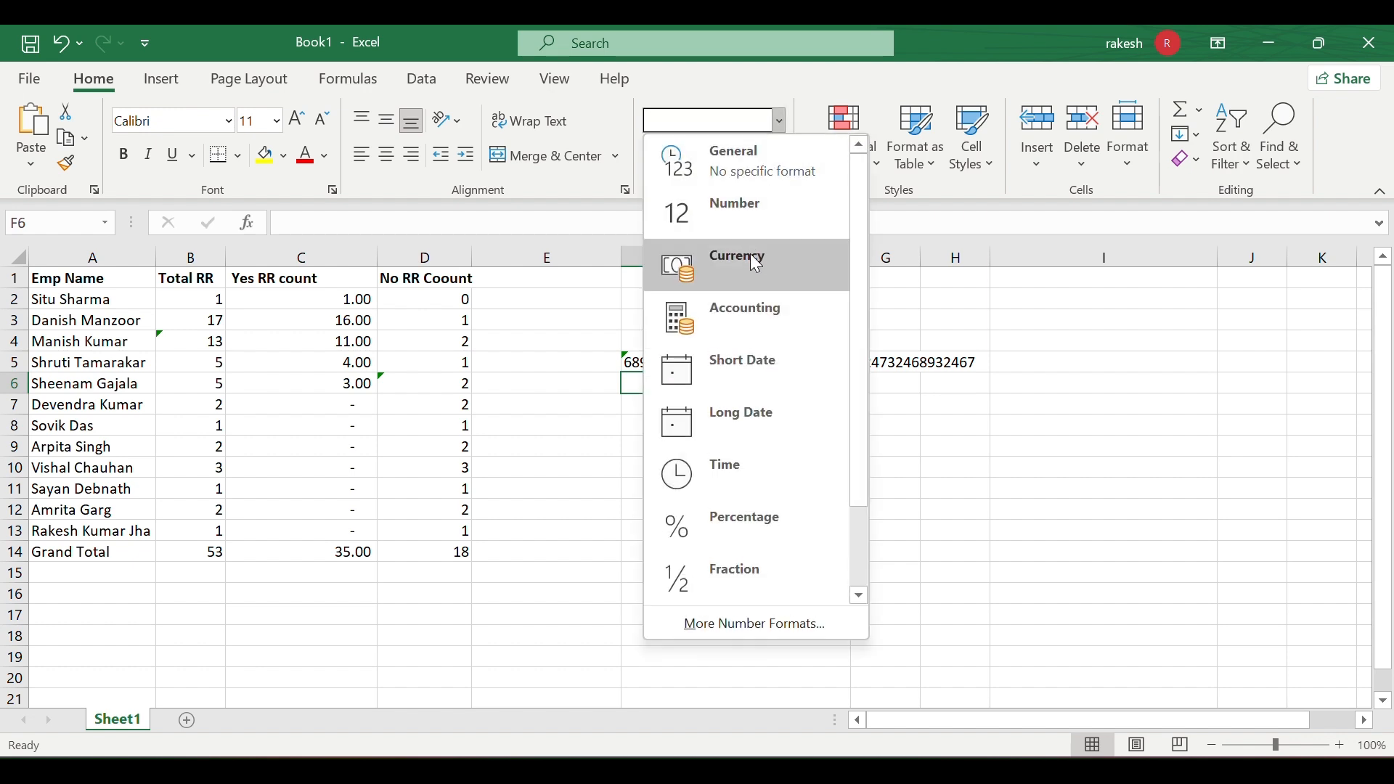
pyautogui.click(409, 381)
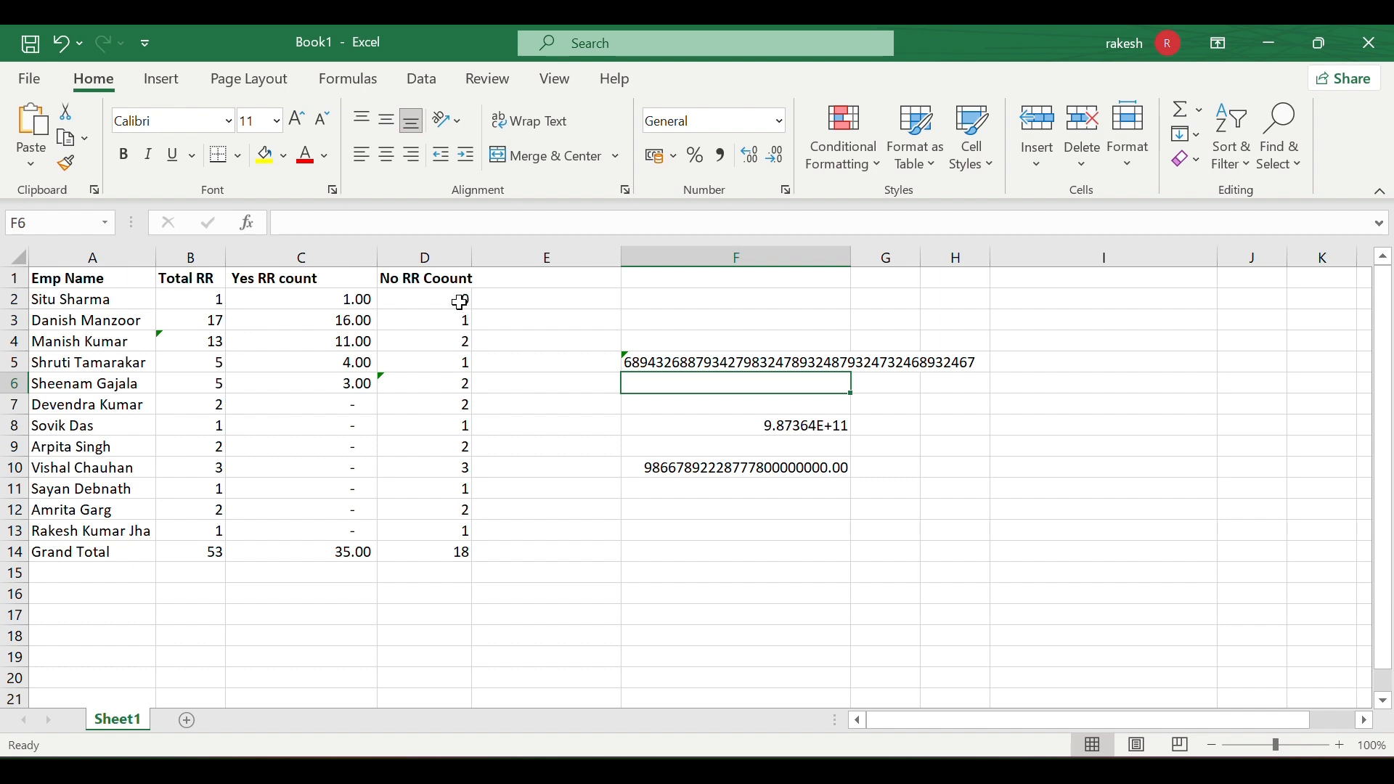
# - Apply the Currency format to the No RR Coount values D2:D13
pyautogui.moveTo(461, 302); pyautogui.dragTo(463, 532)
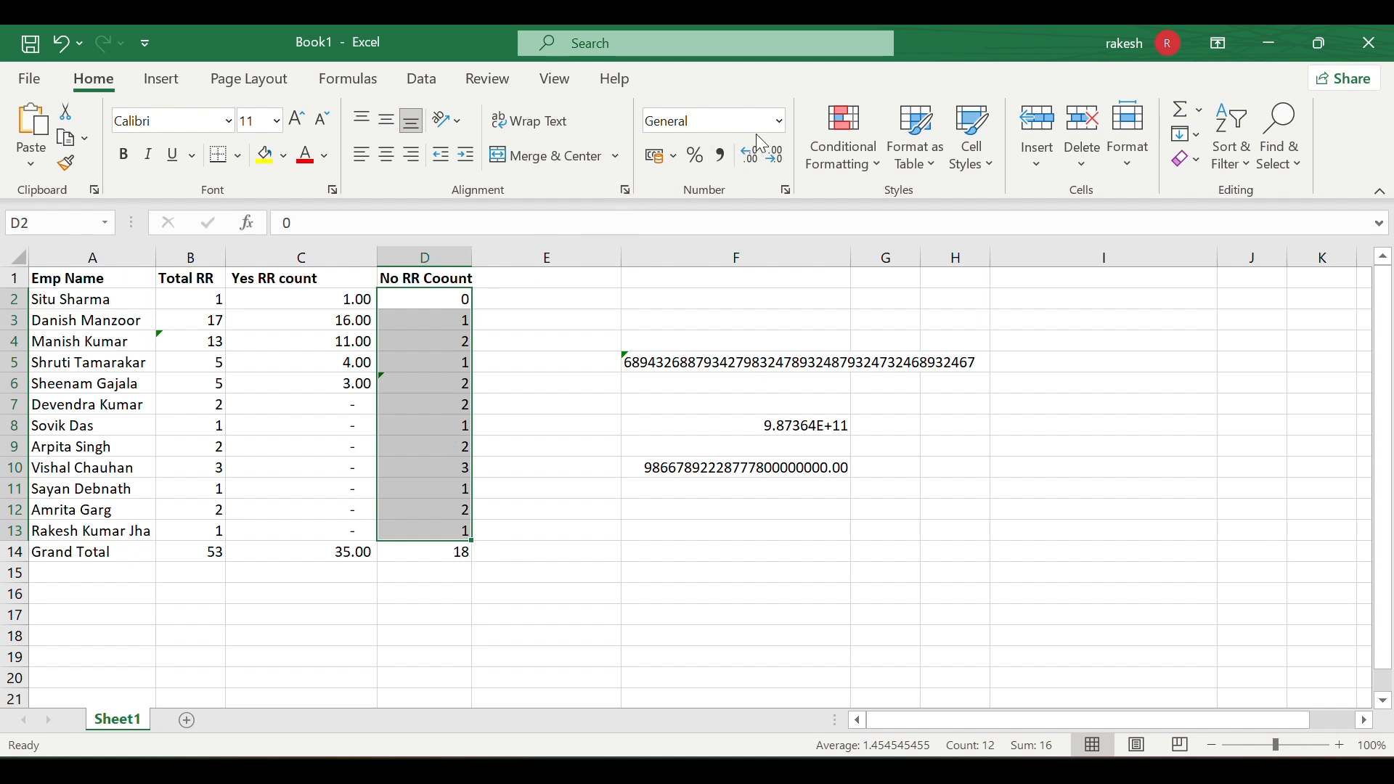
pyautogui.click(777, 124)
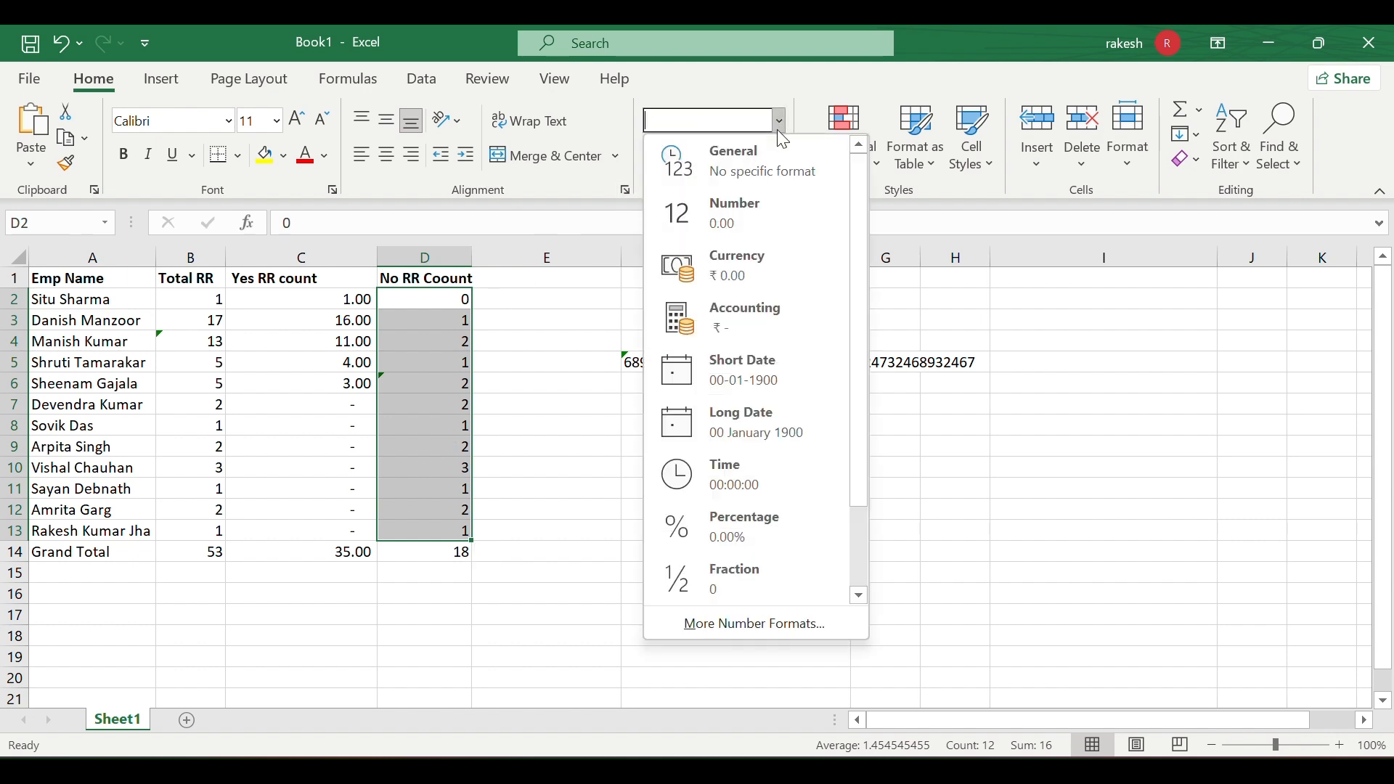
pyautogui.click(761, 258)
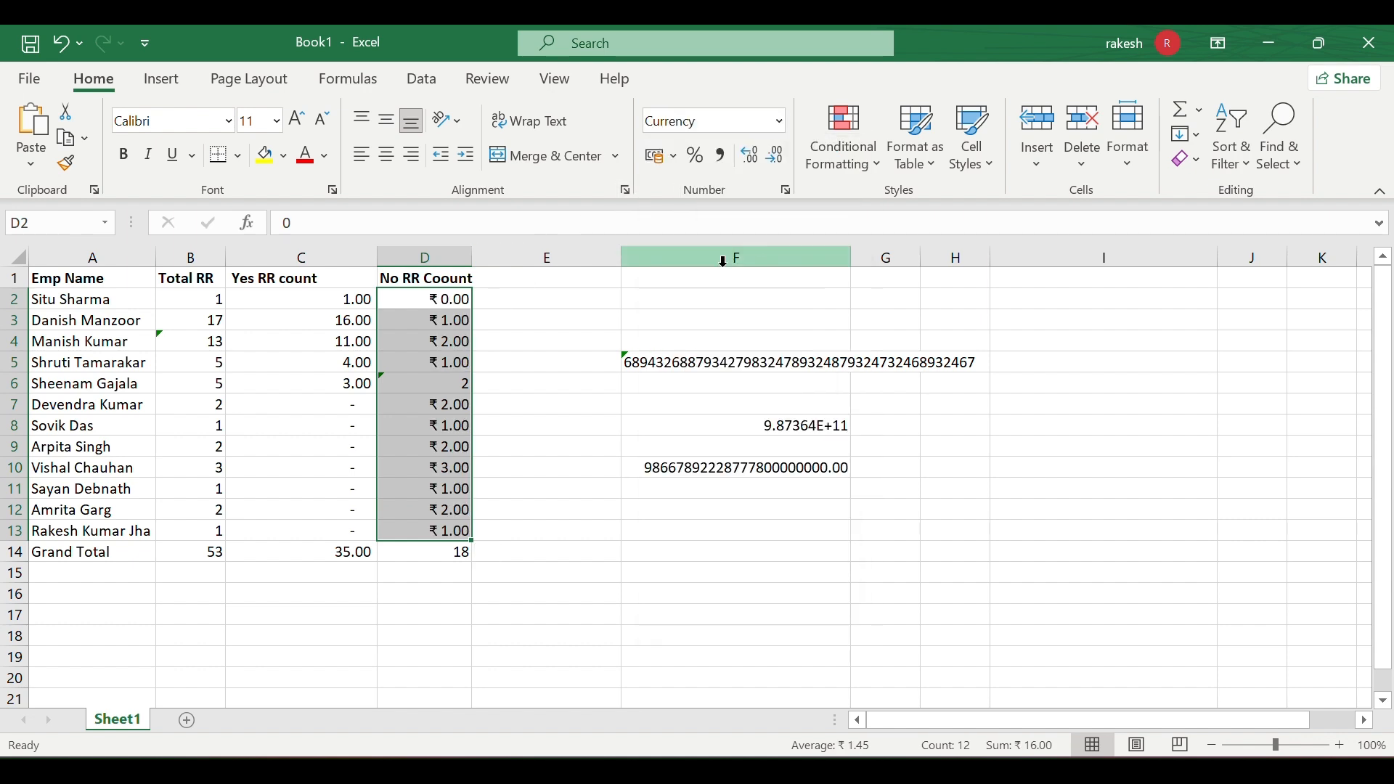
# - Reselect the column D values and pick cell D6, still showing 2
pyautogui.click(495, 388)
pyautogui.moveTo(450, 299); pyautogui.dragTo(439, 529)
pyautogui.moveTo(535, 482); pyautogui.dragTo(423, 378)
pyautogui.click(422, 378)
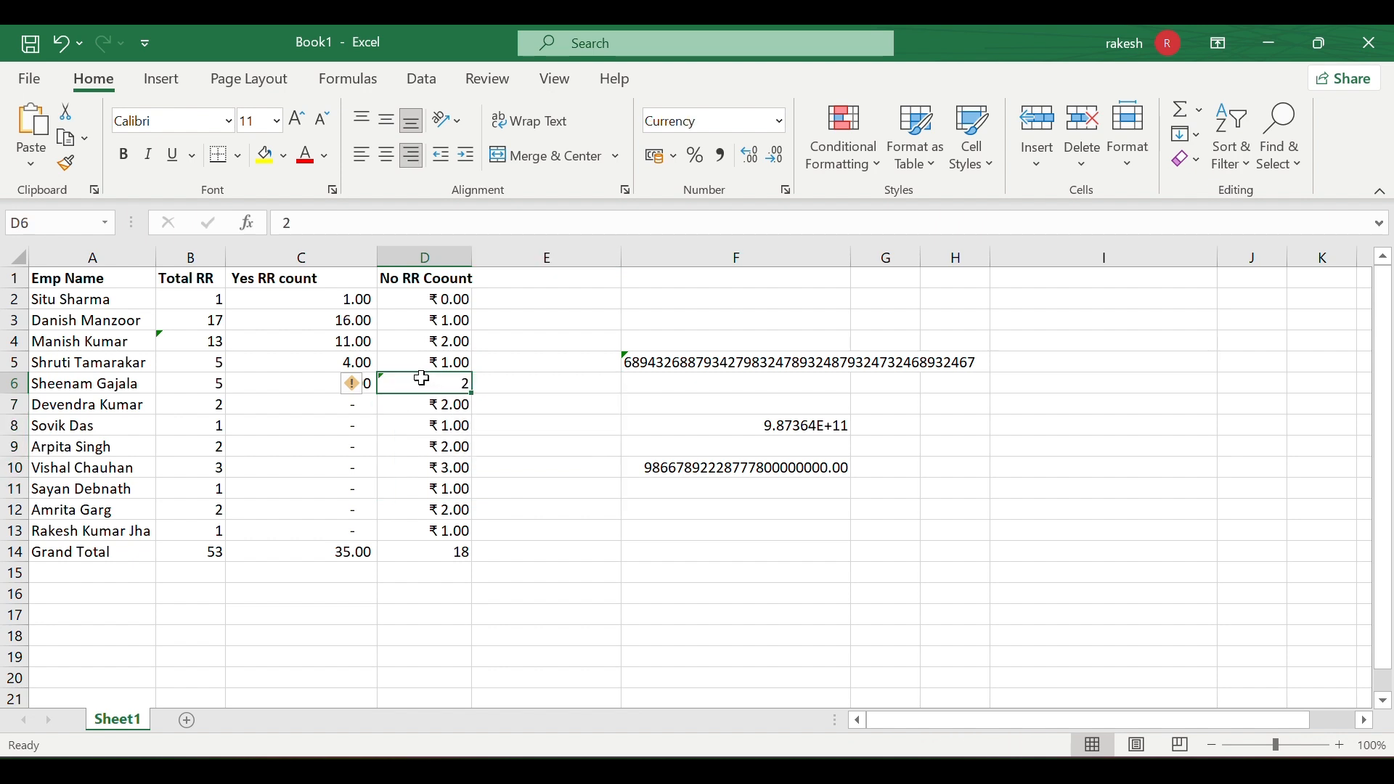
# - Ignore the number-stored-as-text error on D6 and apply Currency to it
pyautogui.click(355, 389)
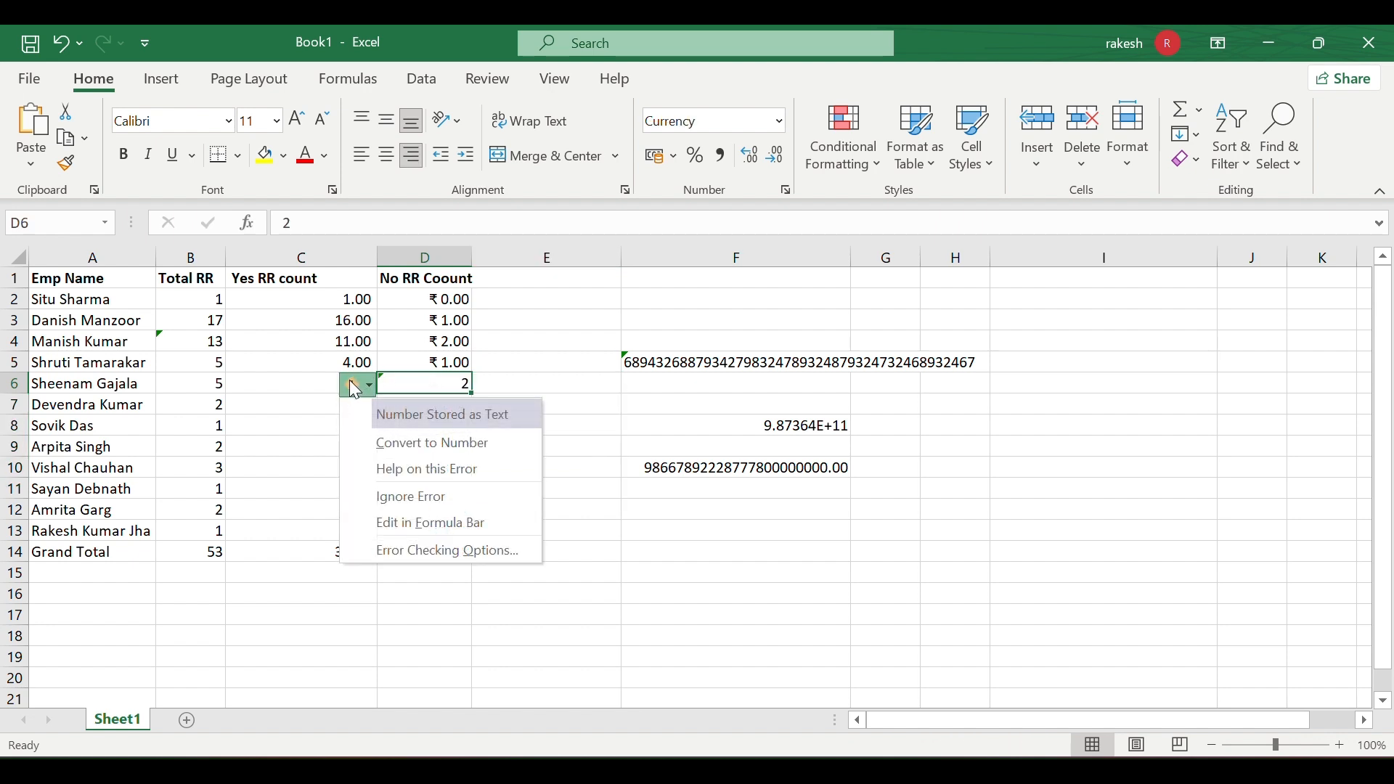
pyautogui.click(425, 494)
pyautogui.click(523, 426)
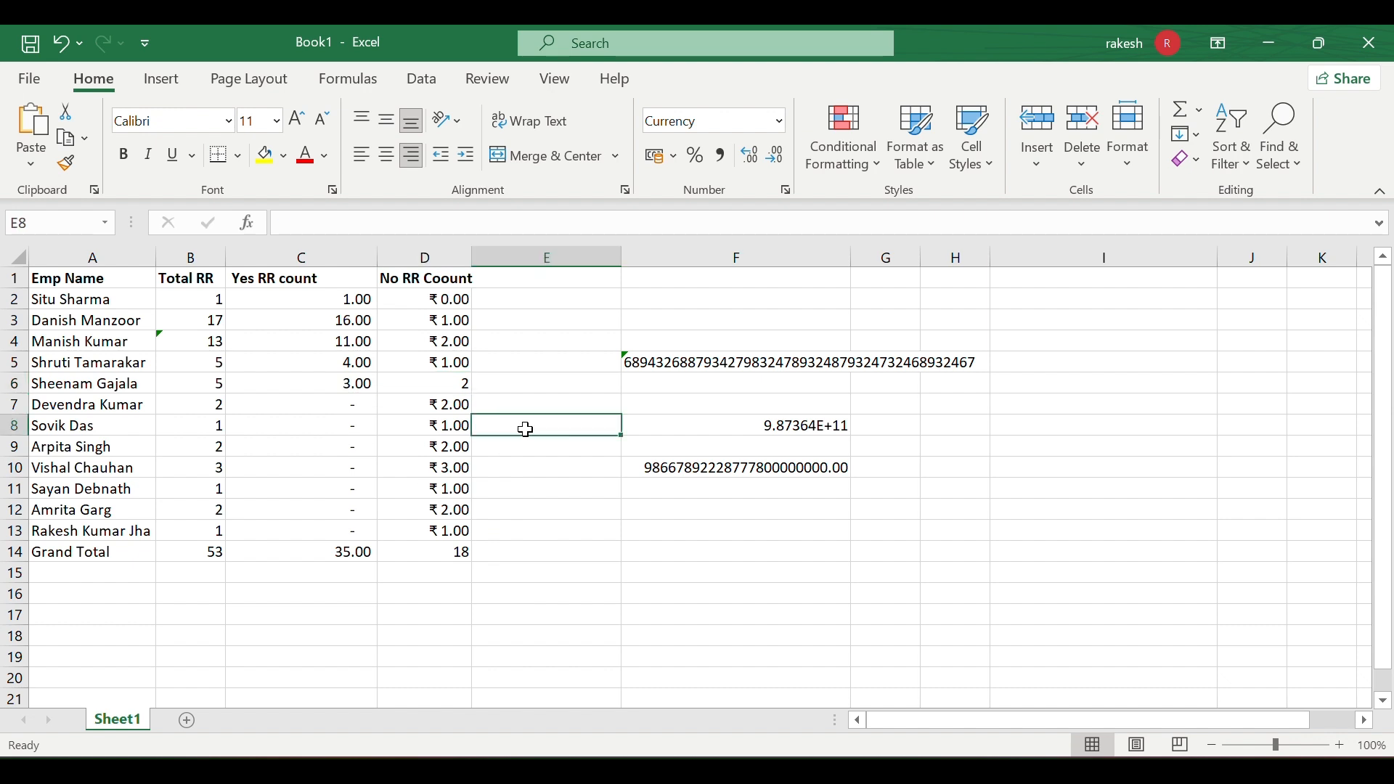
pyautogui.click(455, 392)
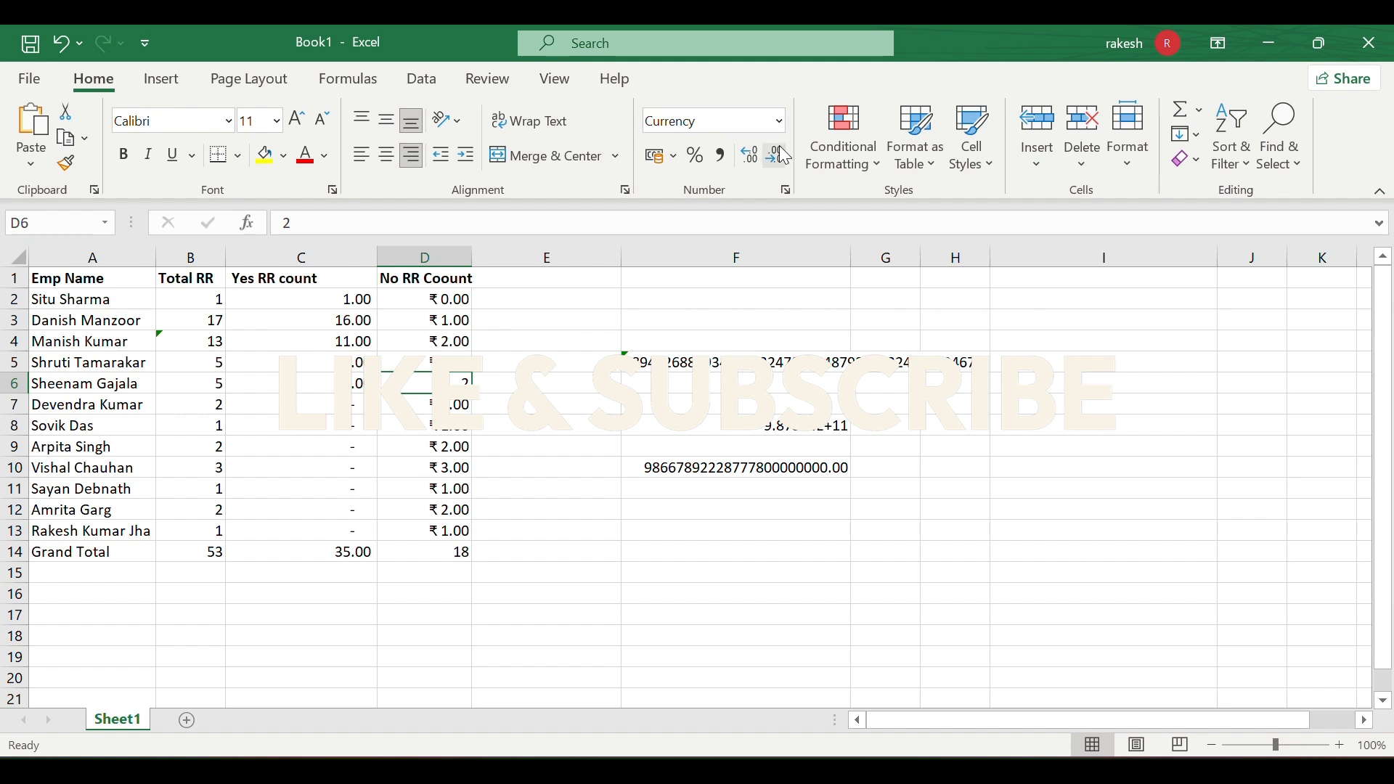
pyautogui.click(779, 121)
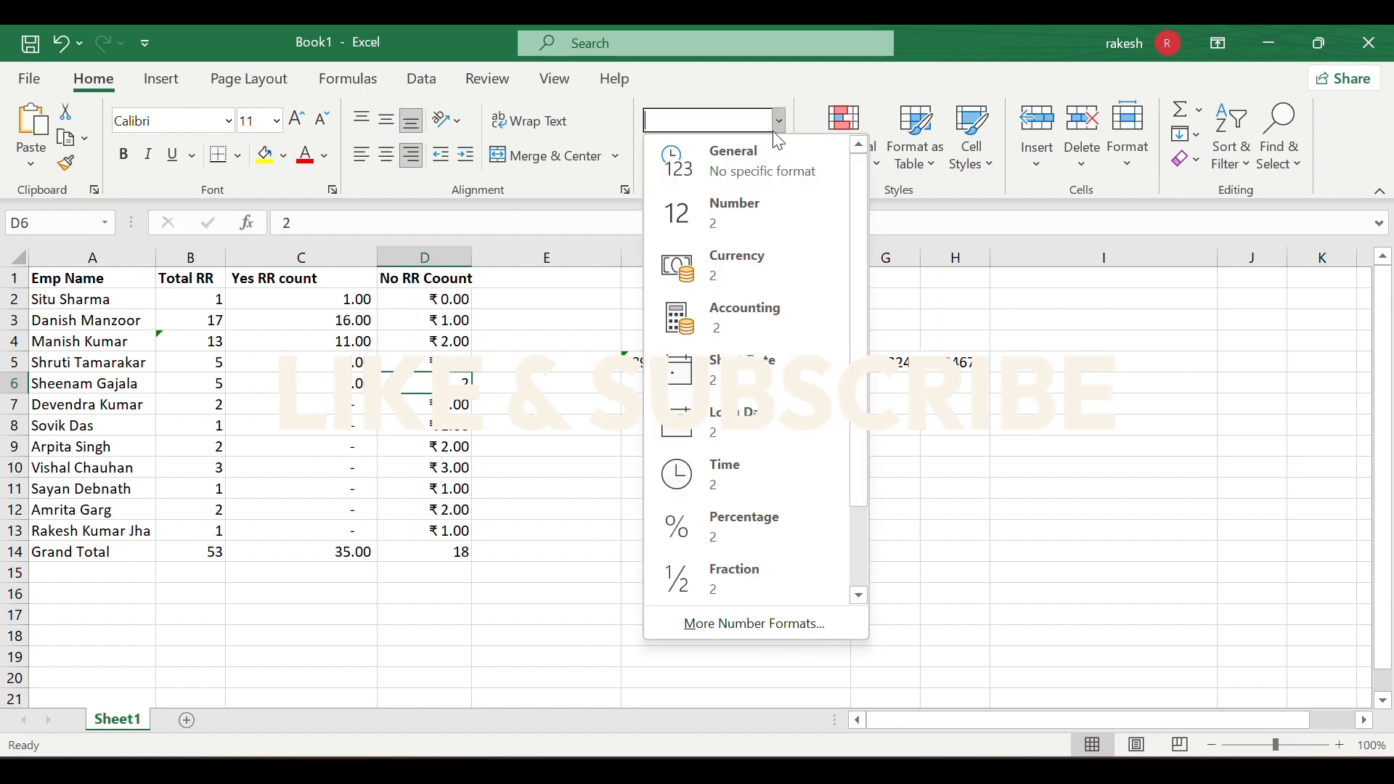
pyautogui.click(769, 263)
# - Delete D6's contents so the cell is blank
pyautogui.click(525, 408)
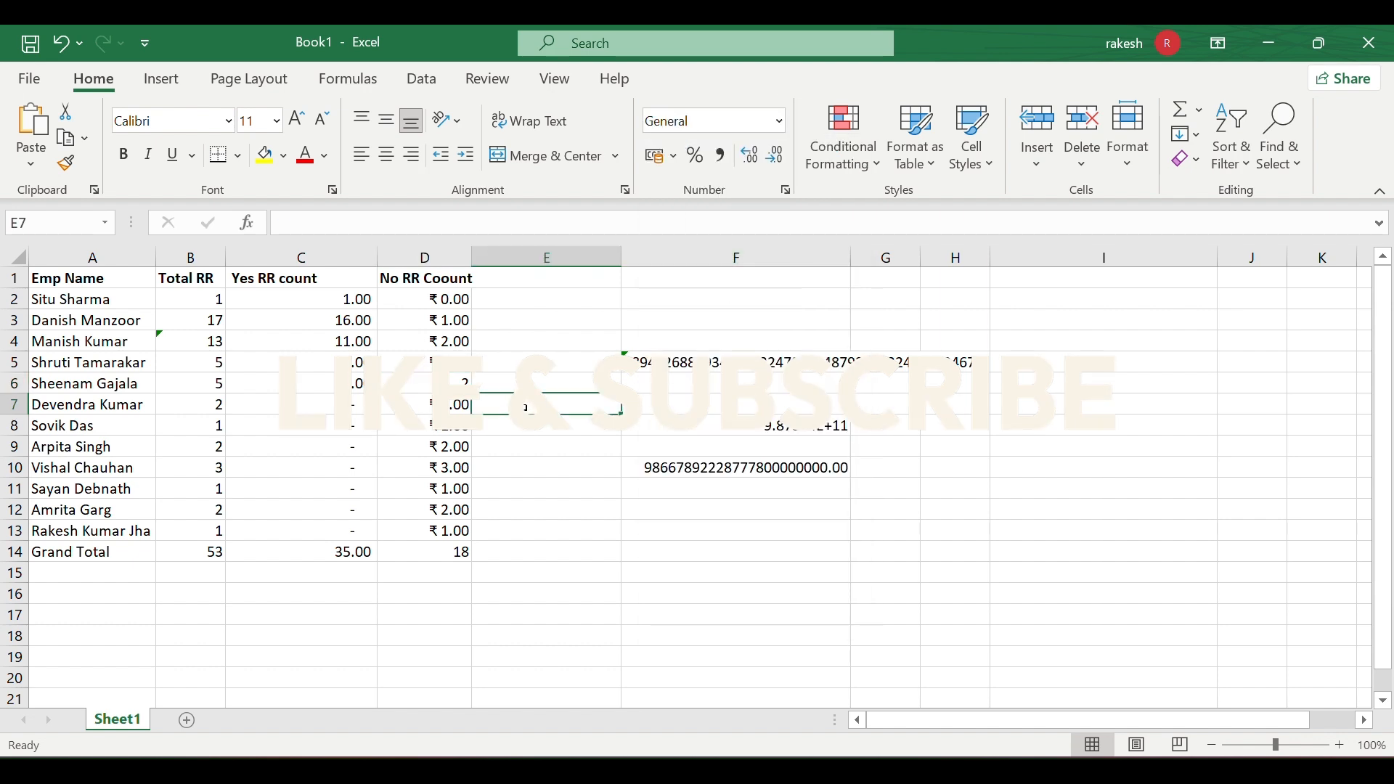
pyautogui.press('Up')
pyautogui.press('Left')
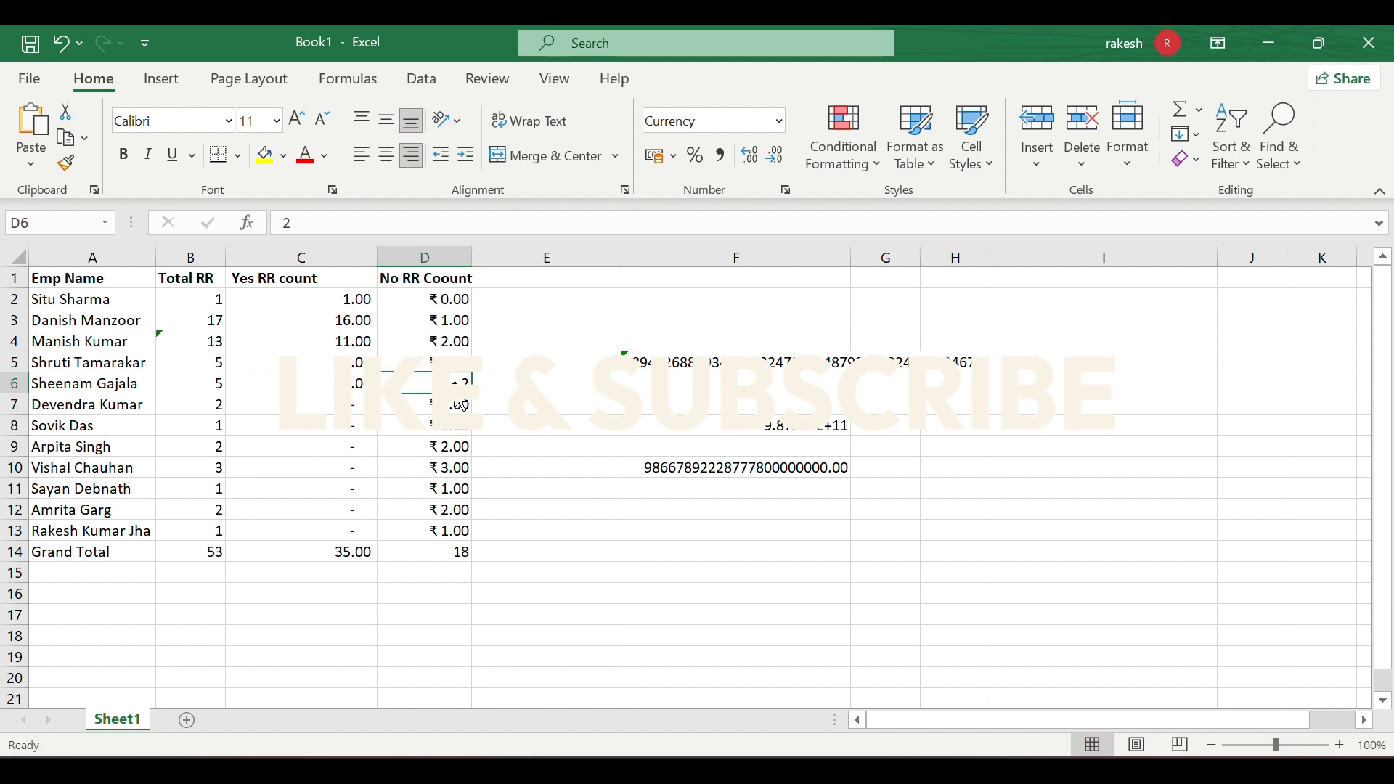
pyautogui.rightClick(463, 380)
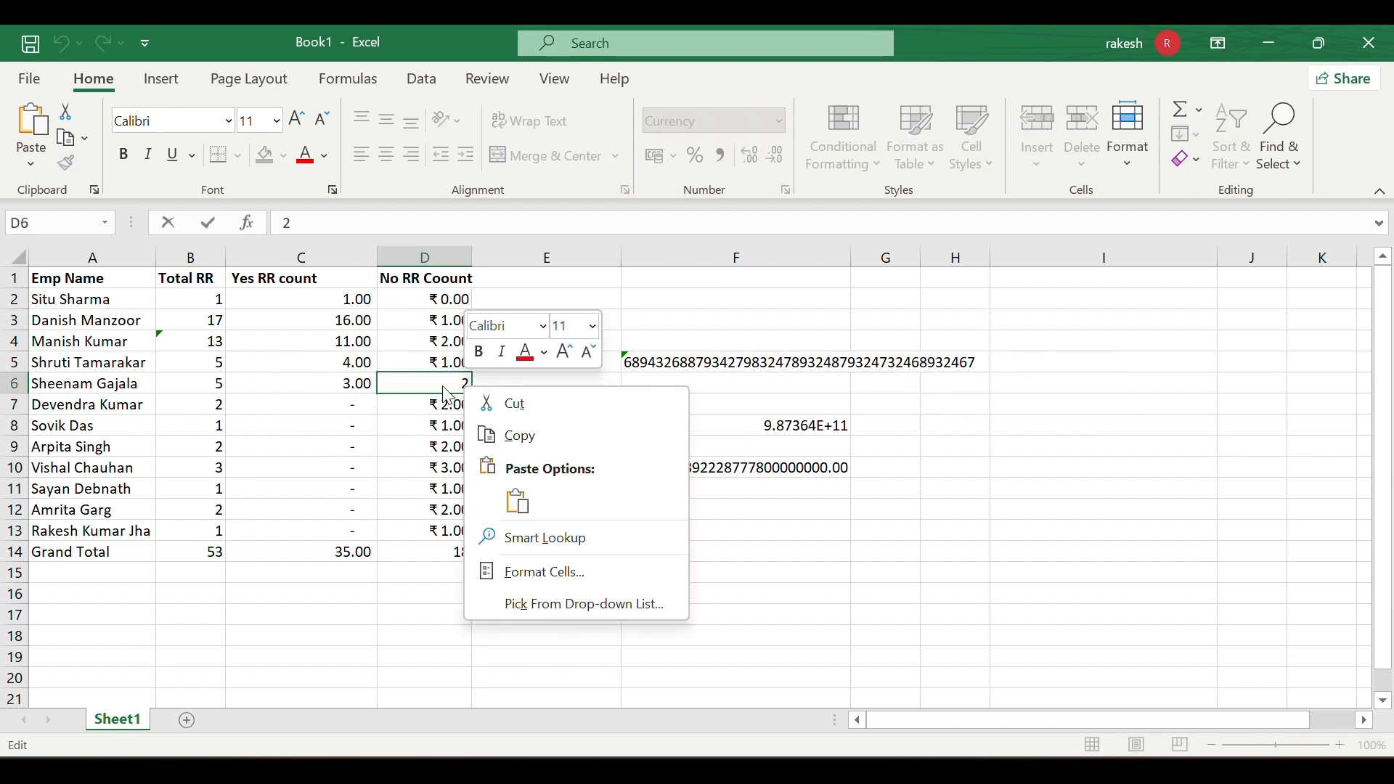
pyautogui.doubleClick(445, 385)
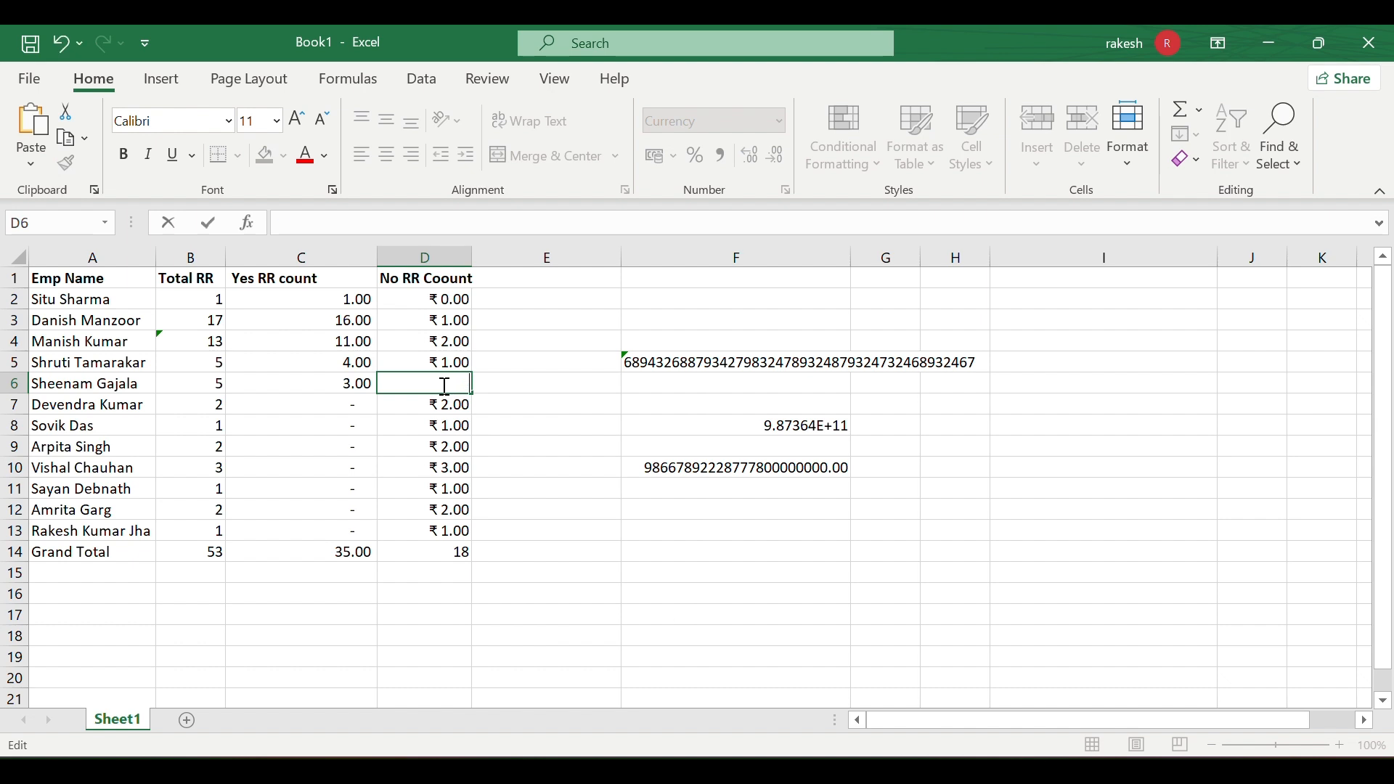
pyautogui.click(521, 393)
pyautogui.click(466, 389)
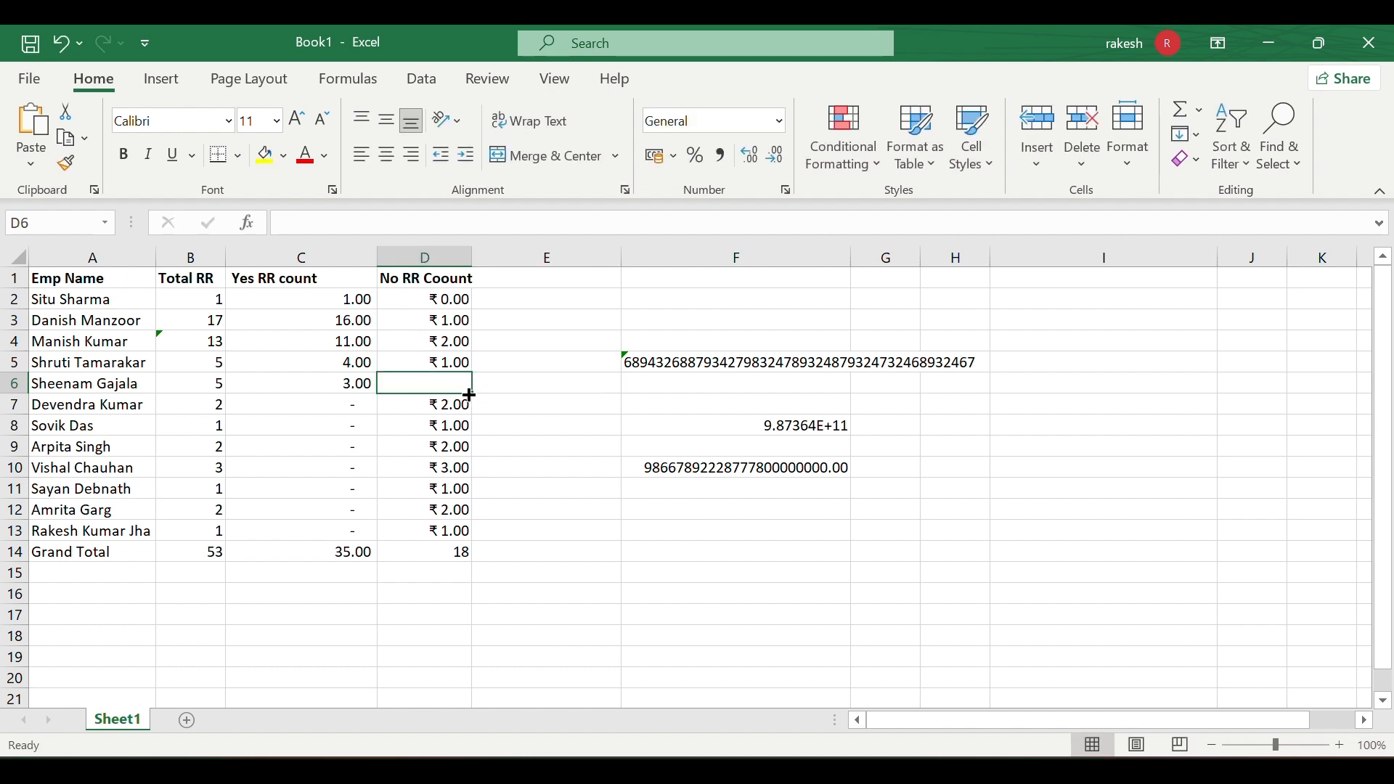
pyautogui.click(507, 396)
# - Select the counts from D2 through D13 again
pyautogui.moveTo(447, 299); pyautogui.dragTo(445, 544)
pyautogui.click(441, 530)
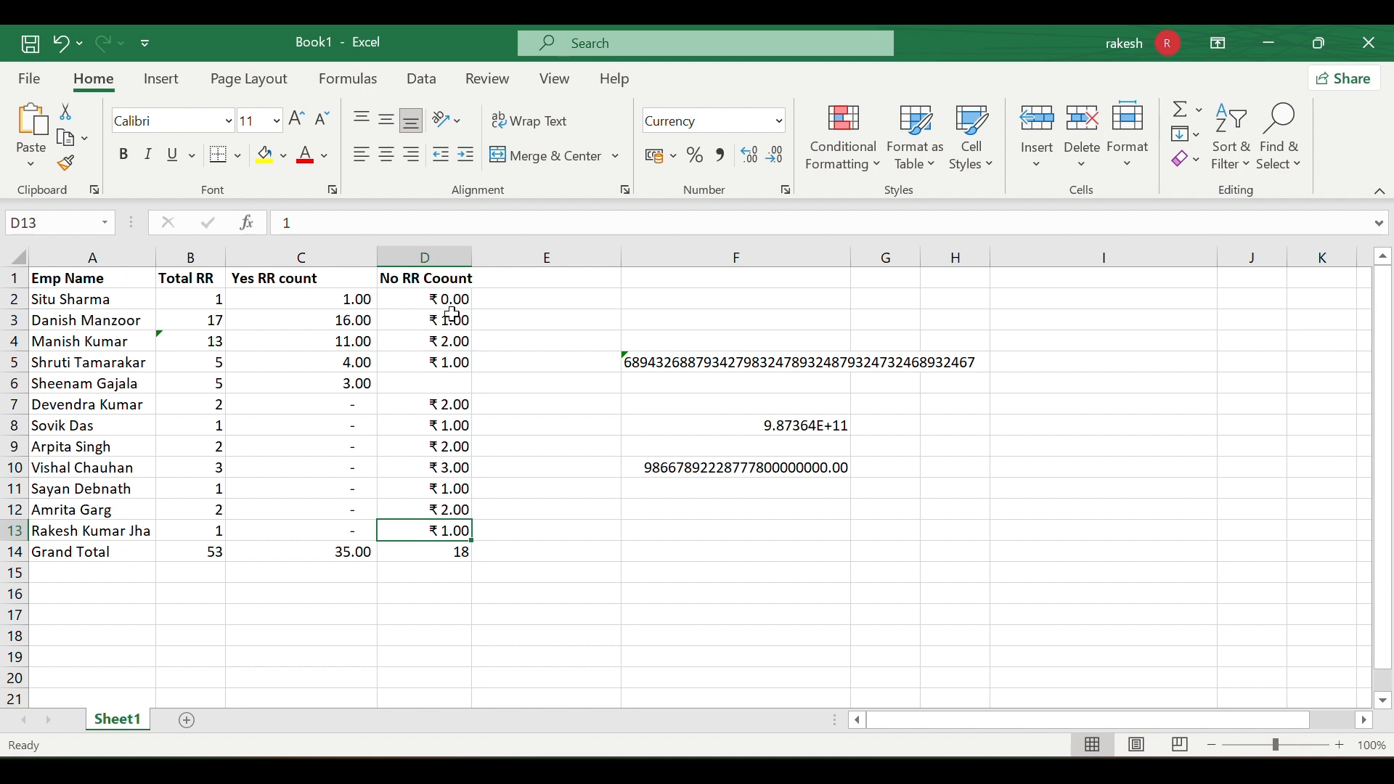
pyautogui.moveTo(450, 299); pyautogui.dragTo(430, 527)
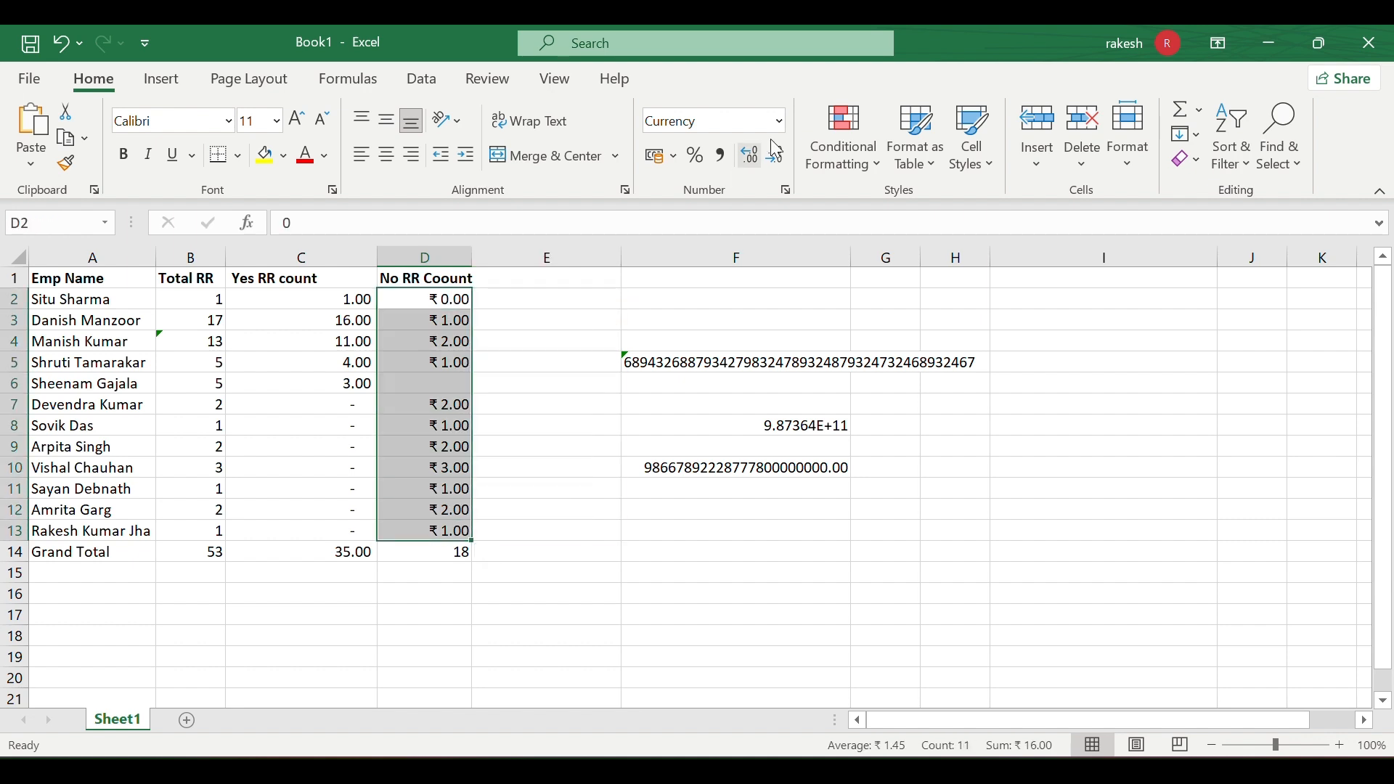
# - Apply Currency with the $ Chinese (Singapore) symbol to column D via Format Cells
pyautogui.click(786, 191)
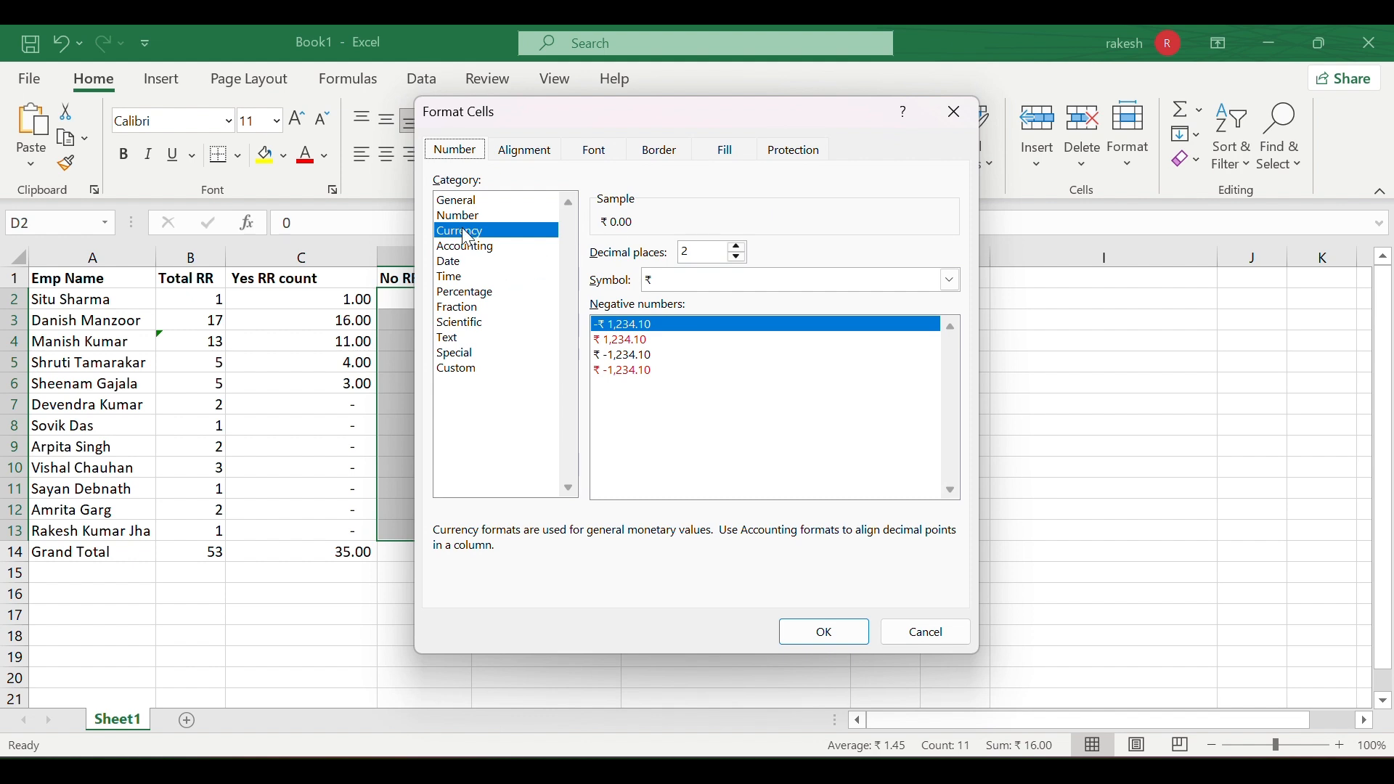
pyautogui.click(952, 282)
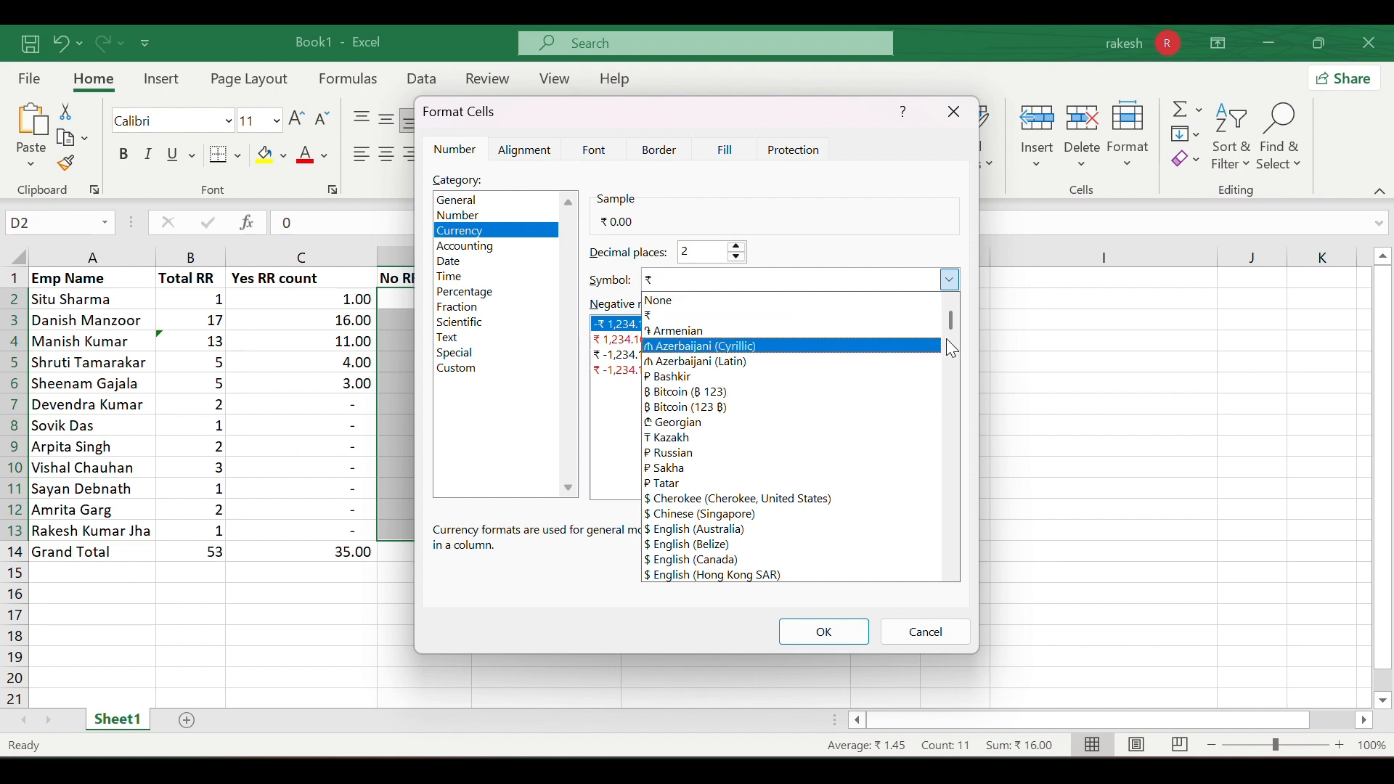
pyautogui.scroll(-10, 950, 320)
pyautogui.moveTo(946, 349); pyautogui.dragTo(937, 316)
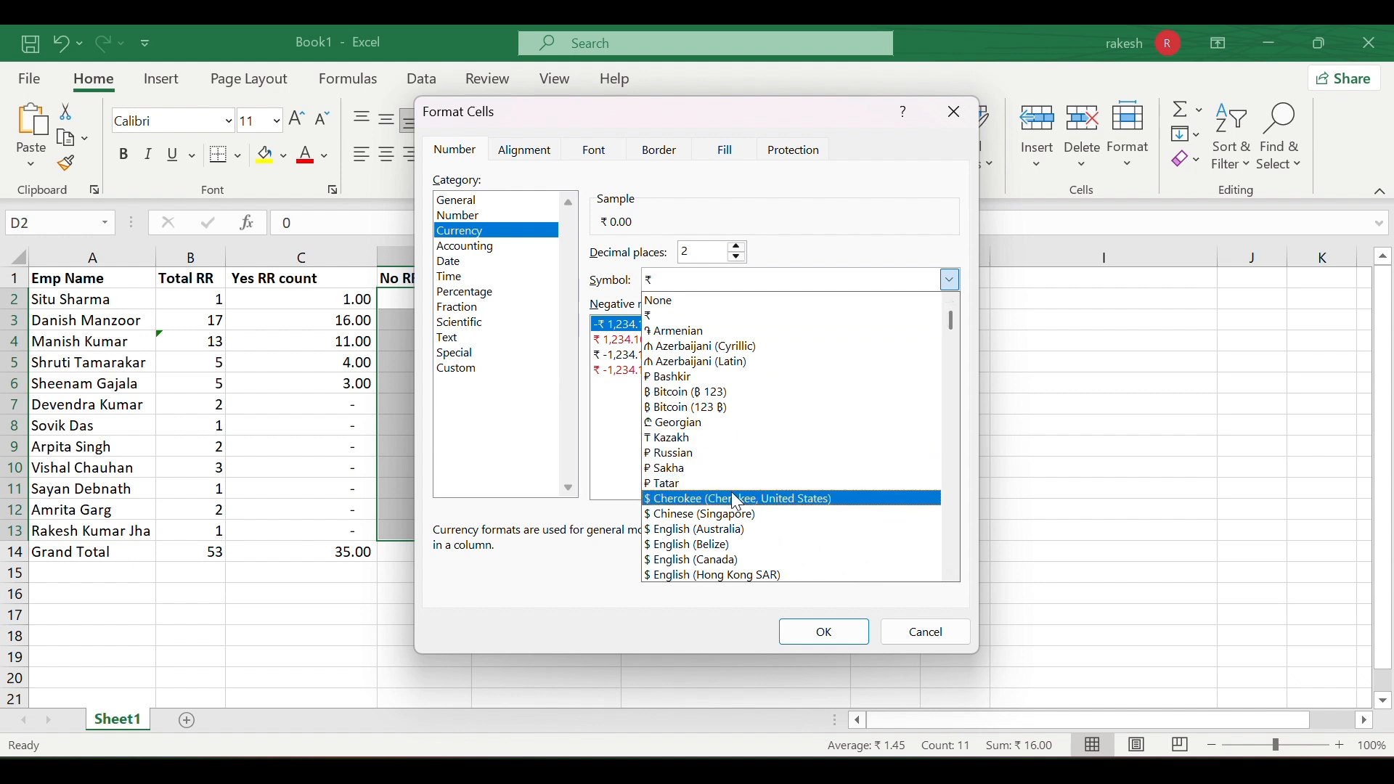
pyautogui.click(731, 514)
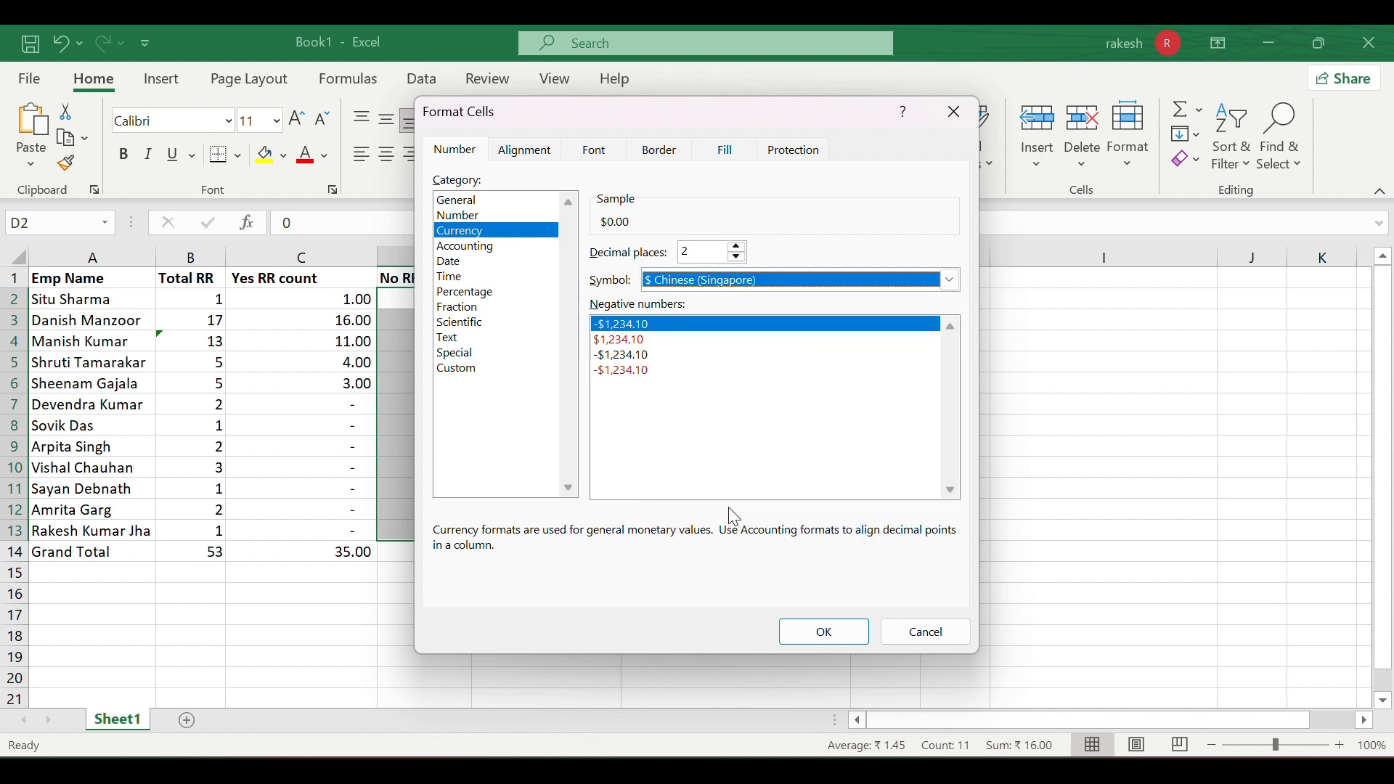
pyautogui.click(833, 626)
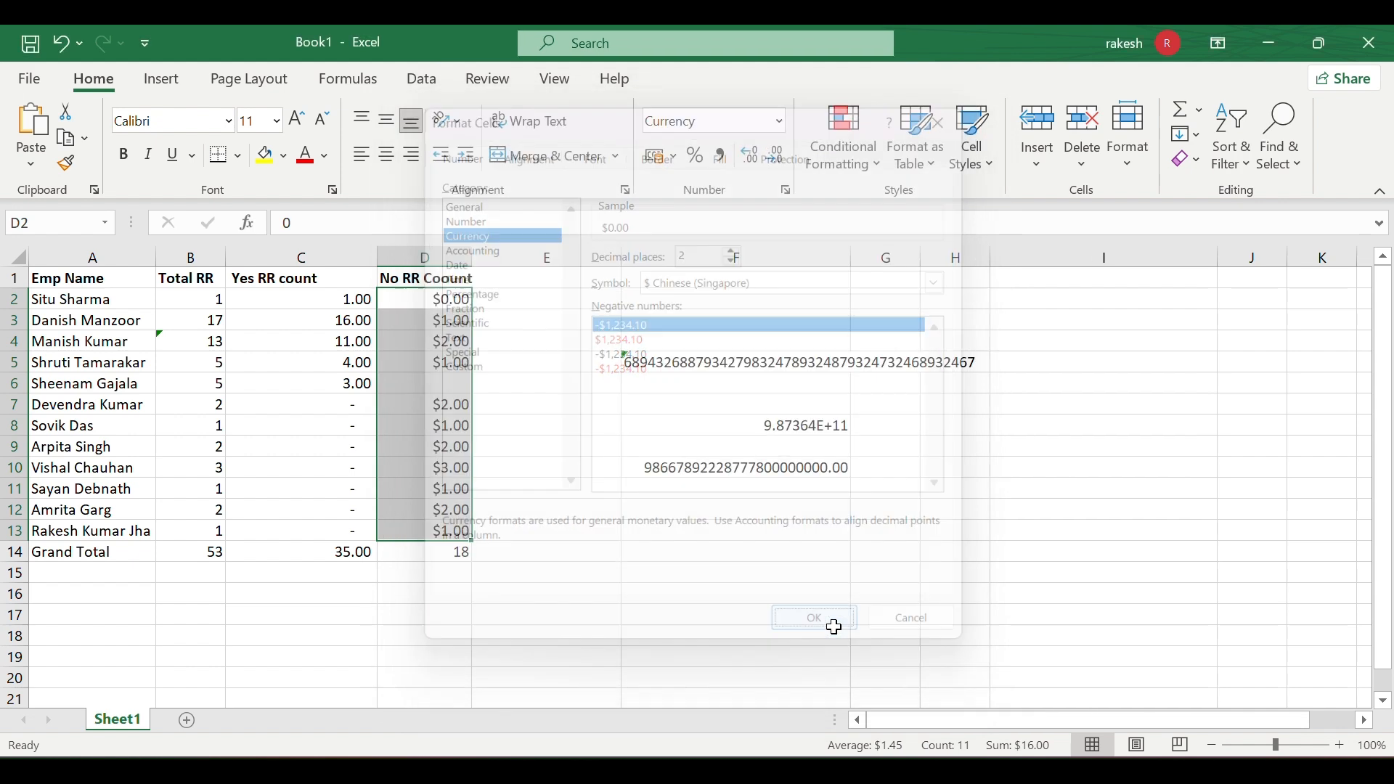
pyautogui.click(498, 472)
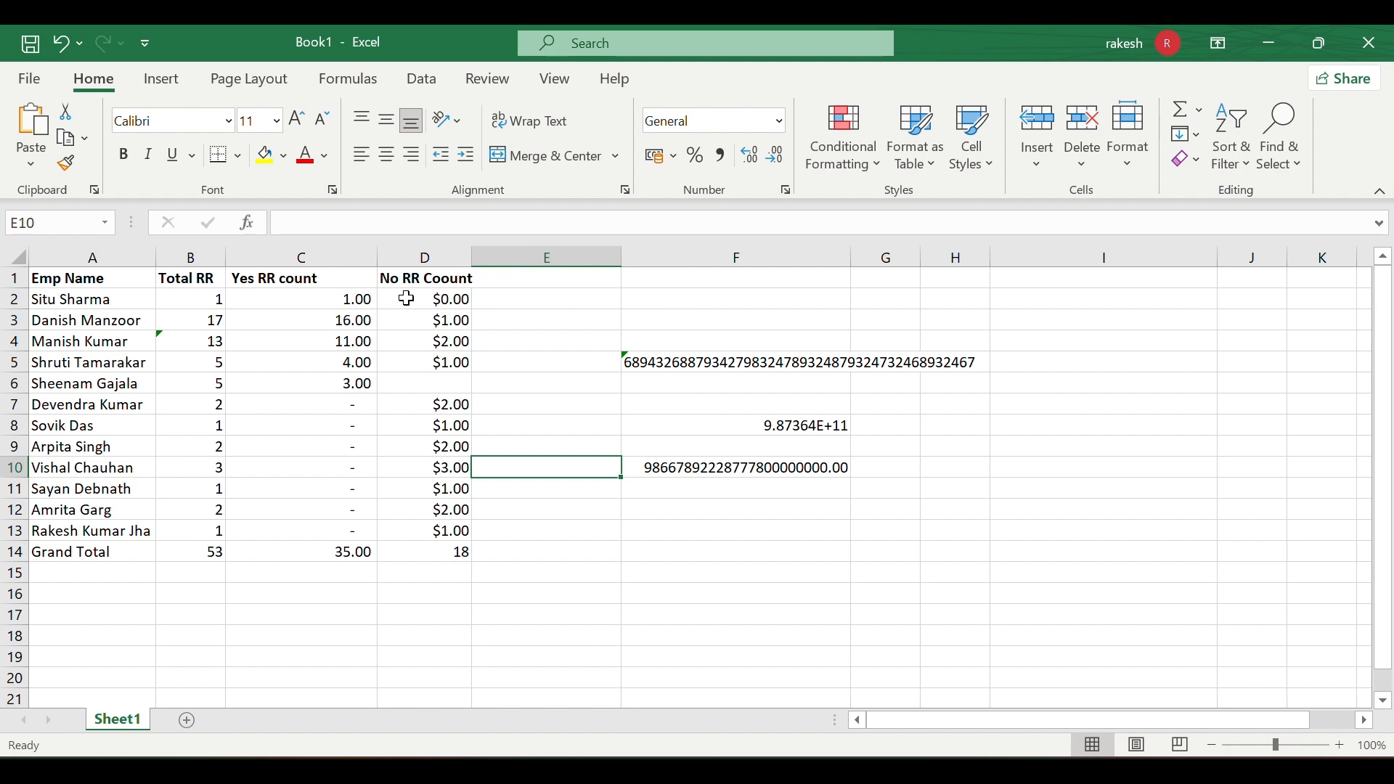
# - Format D2:D14 as Accounting, then back to ₹ Currency, giving D14 ₹18.00
pyautogui.moveTo(433, 299); pyautogui.dragTo(431, 545)
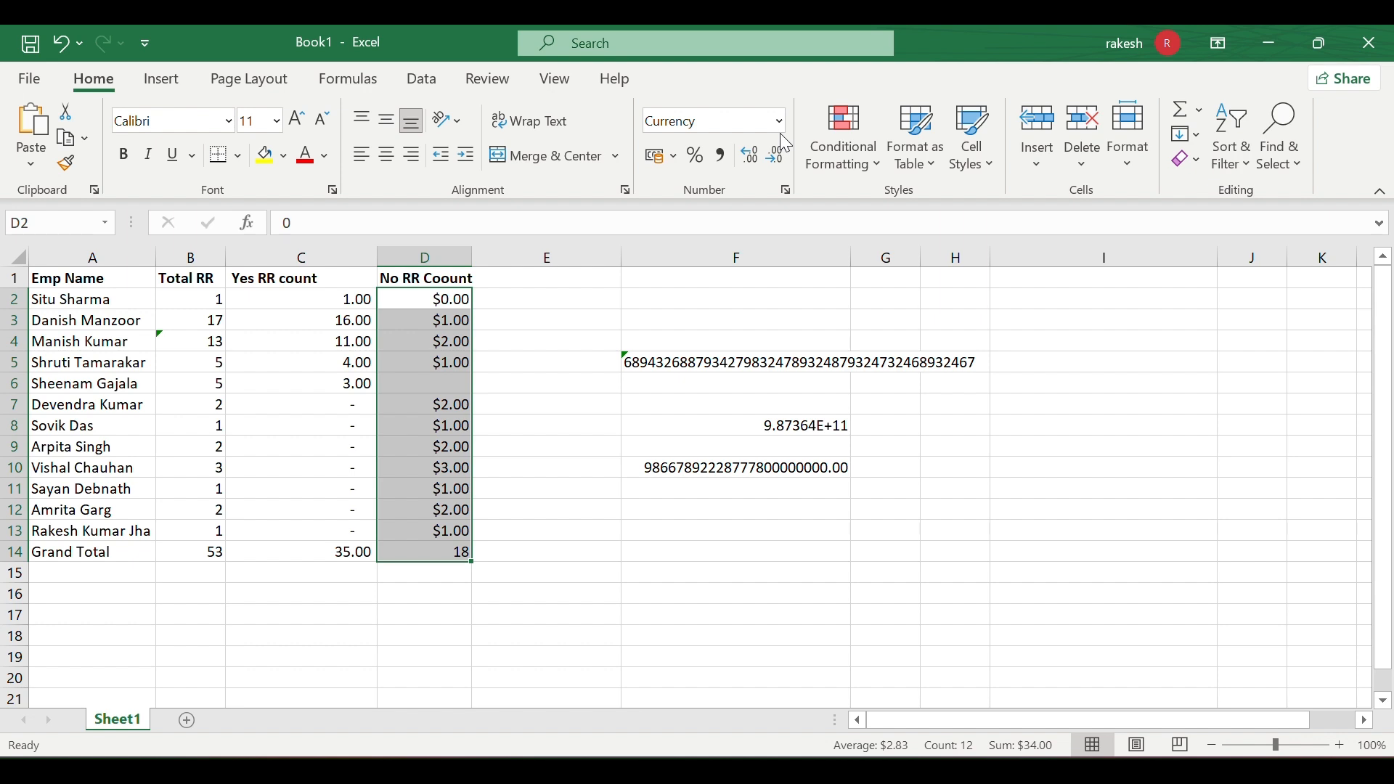
pyautogui.click(780, 122)
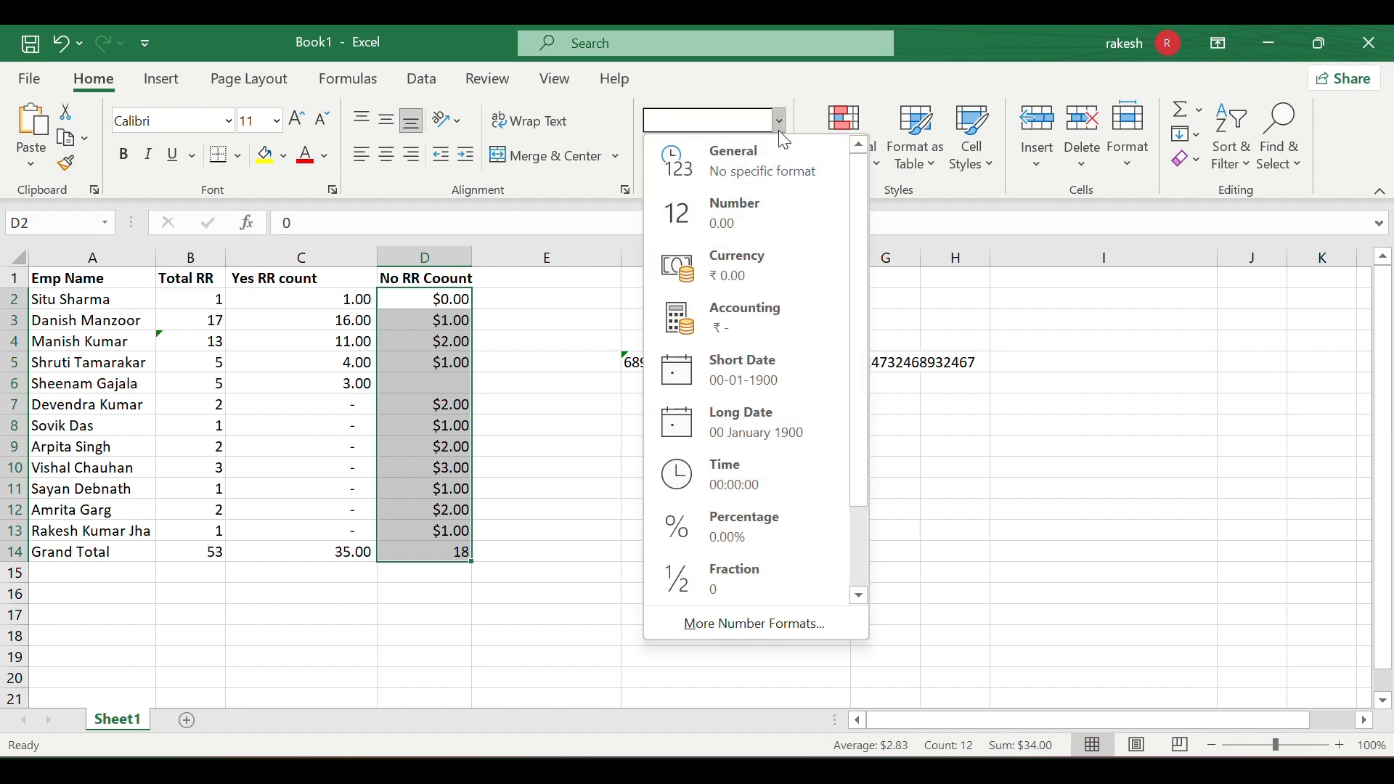
pyautogui.click(731, 330)
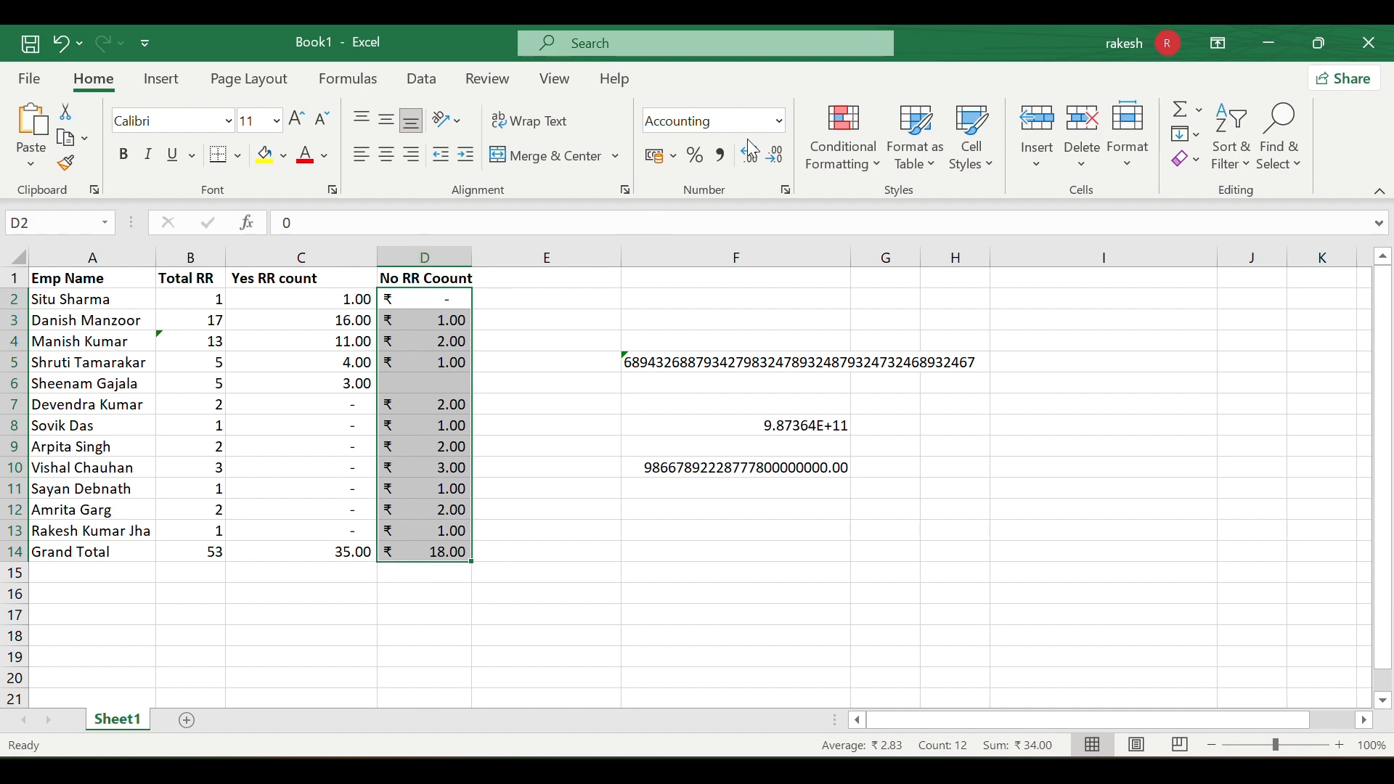
pyautogui.click(780, 120)
pyautogui.click(758, 262)
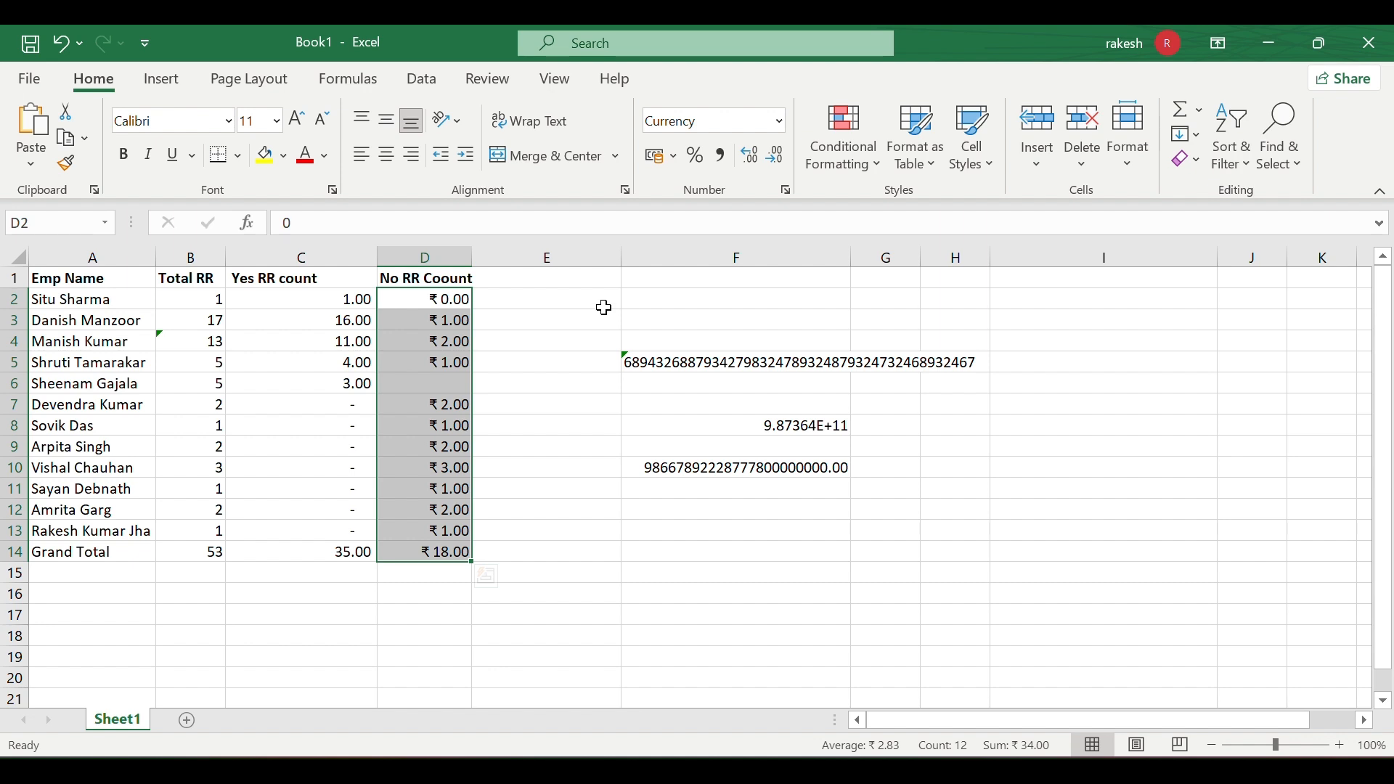
pyautogui.click(780, 119)
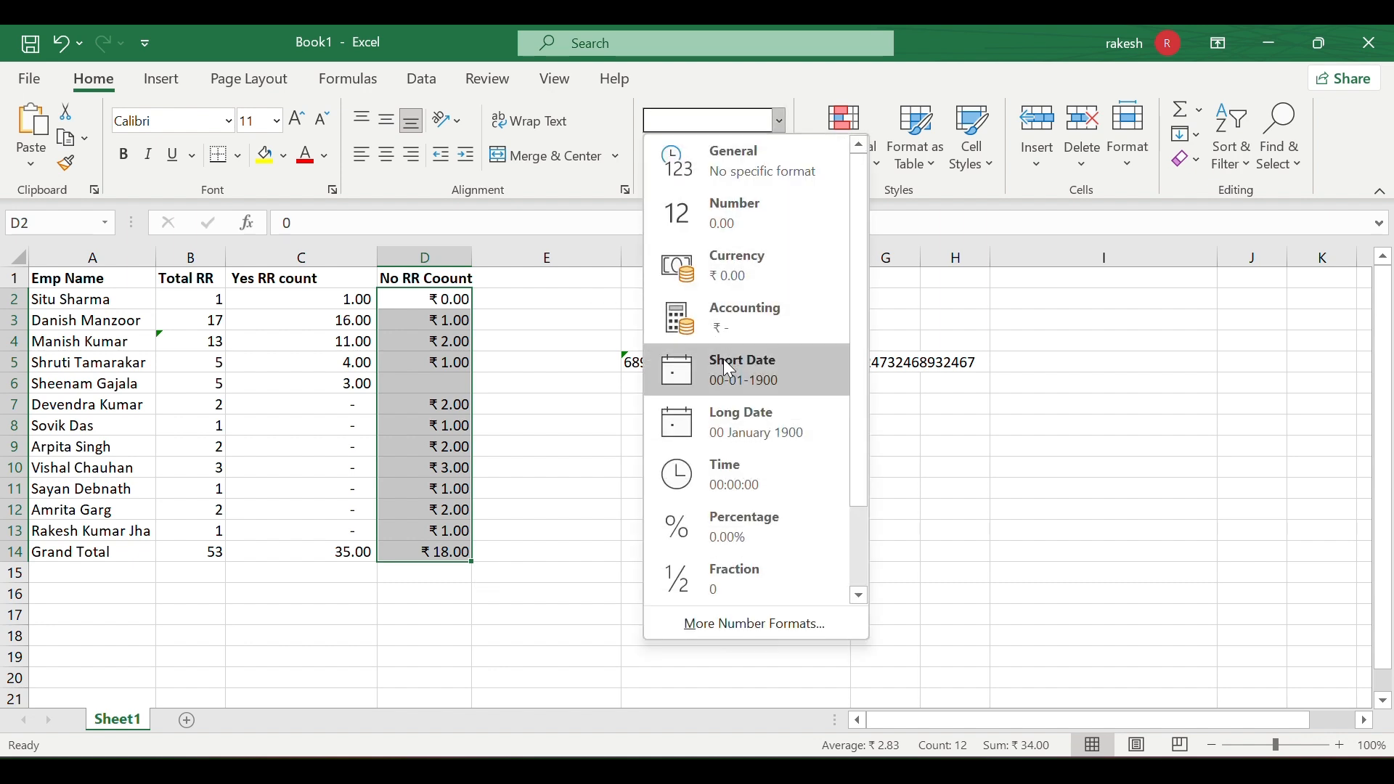
pyautogui.click(633, 407)
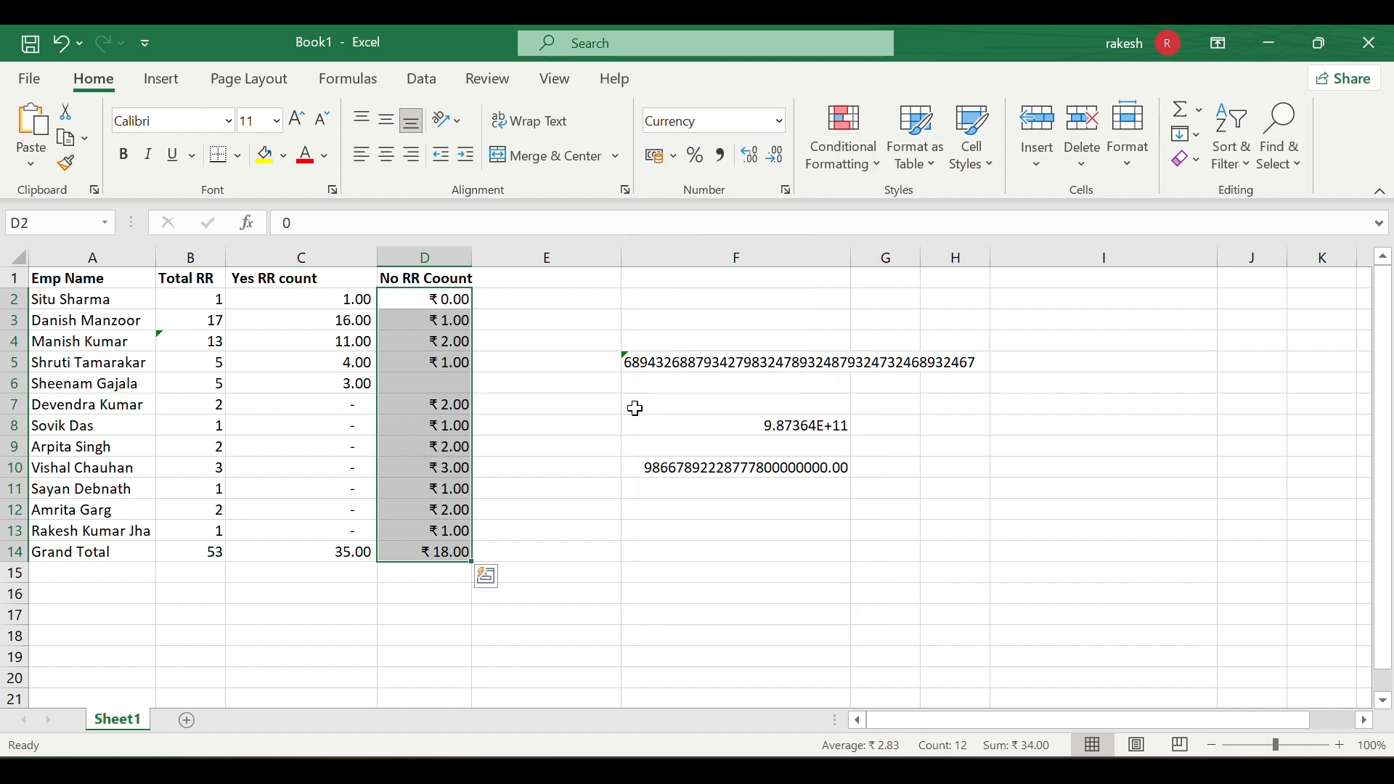
pyautogui.click(669, 513)
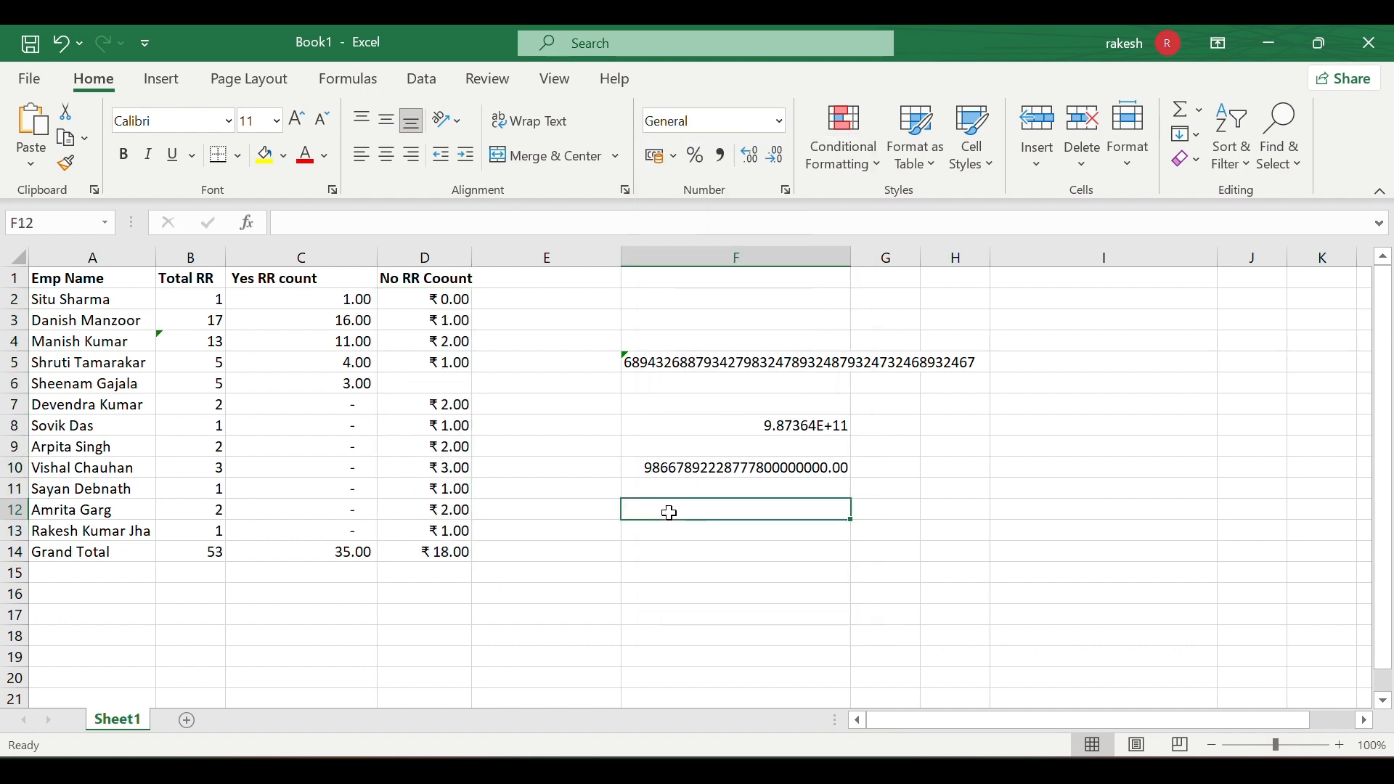
# - Enter 1\1\2025 in F12 and apply Short Date (it stays text), then start 1-1-202 in F14
pyautogui.write('1\\1')
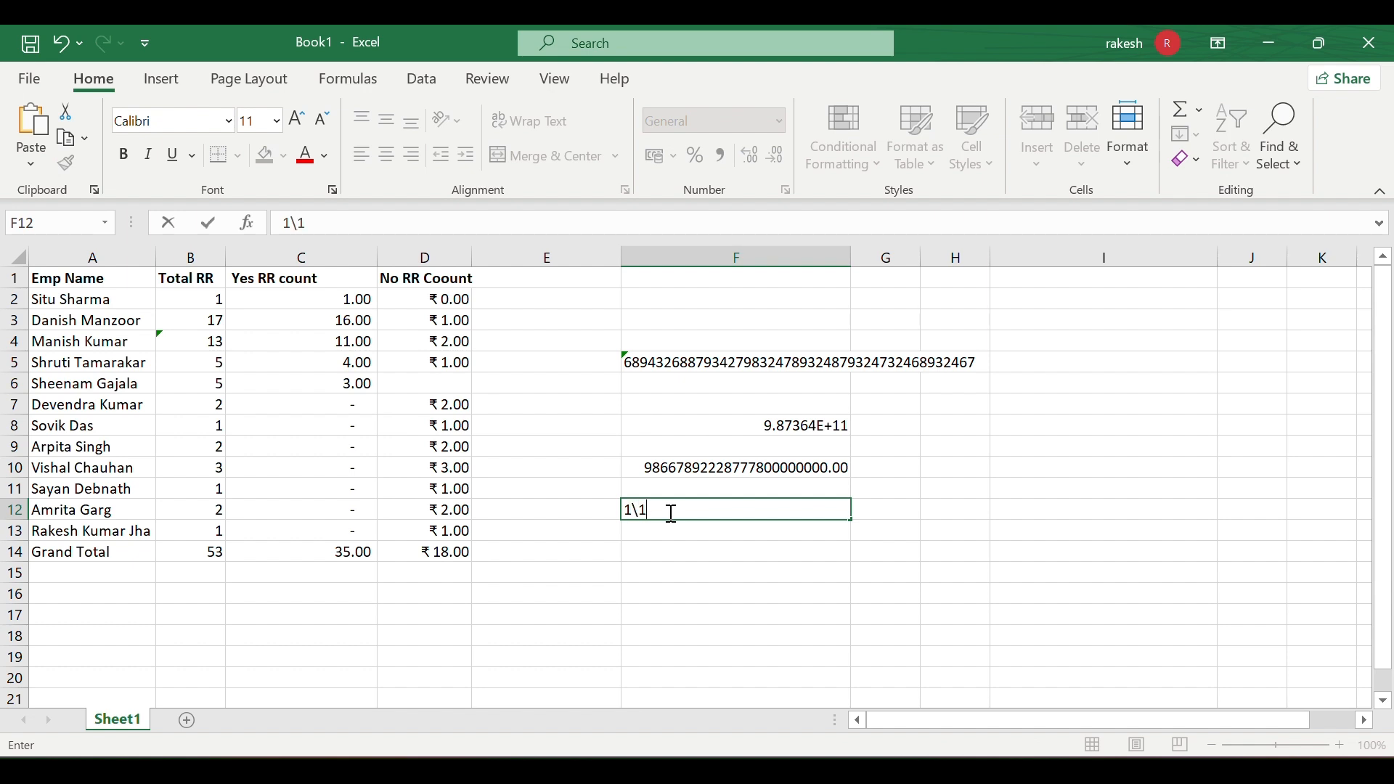
pyautogui.write('\\2025')
pyautogui.press('Return')
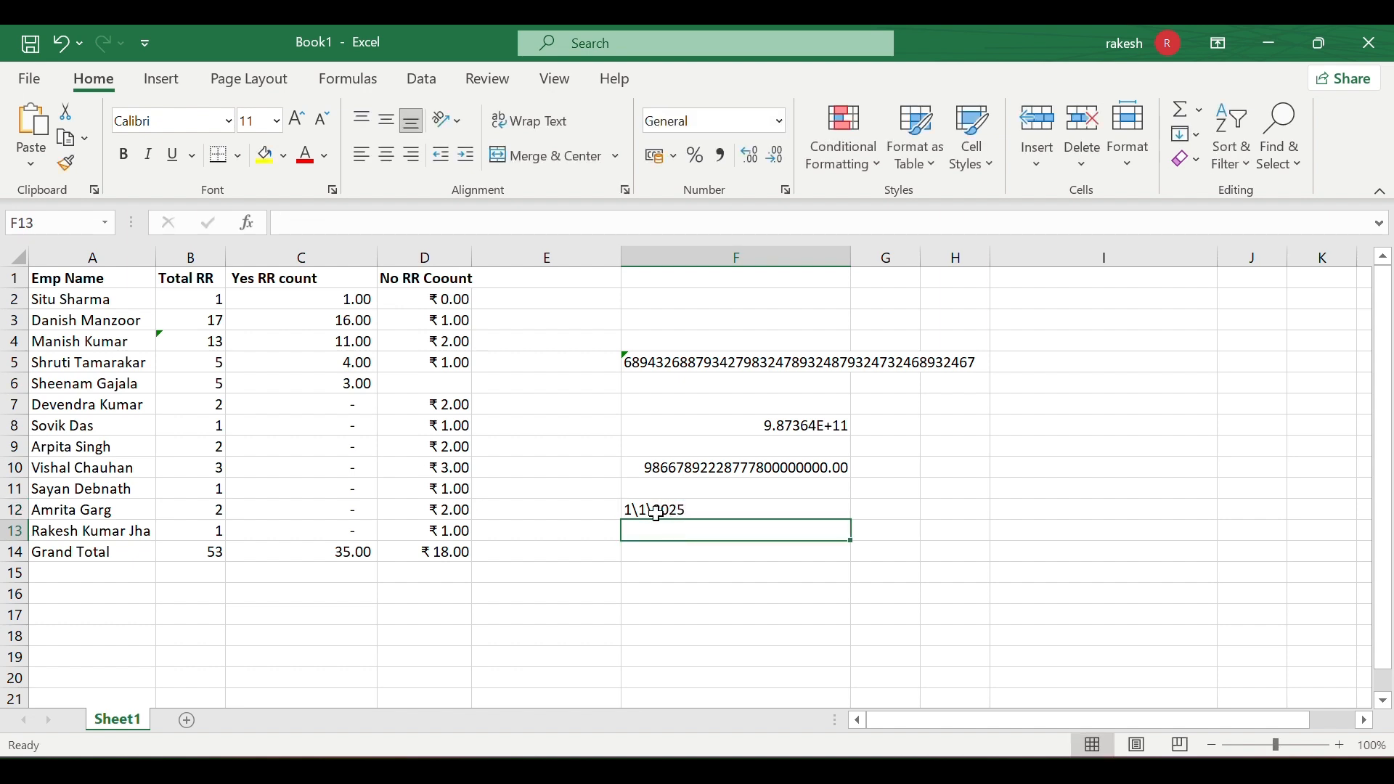
pyautogui.click(657, 513)
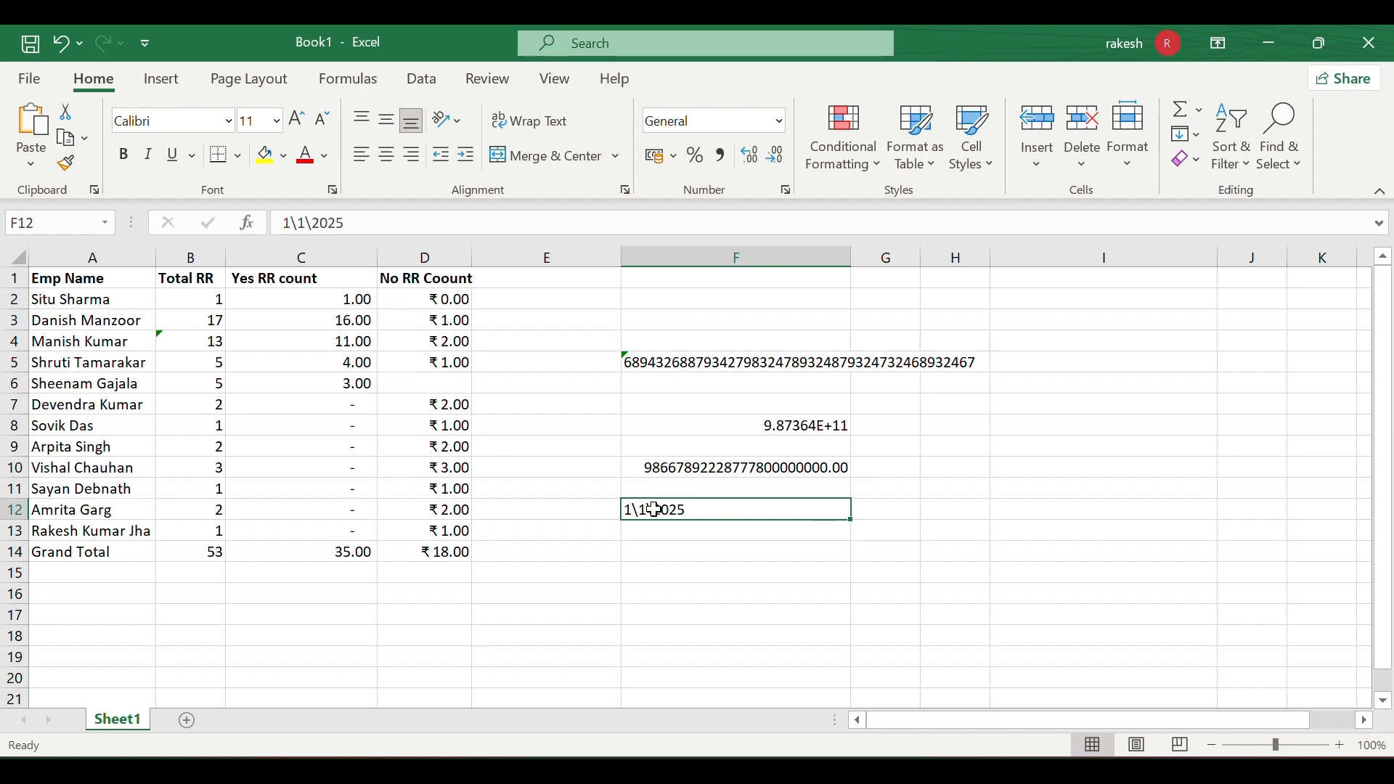
pyautogui.click(780, 123)
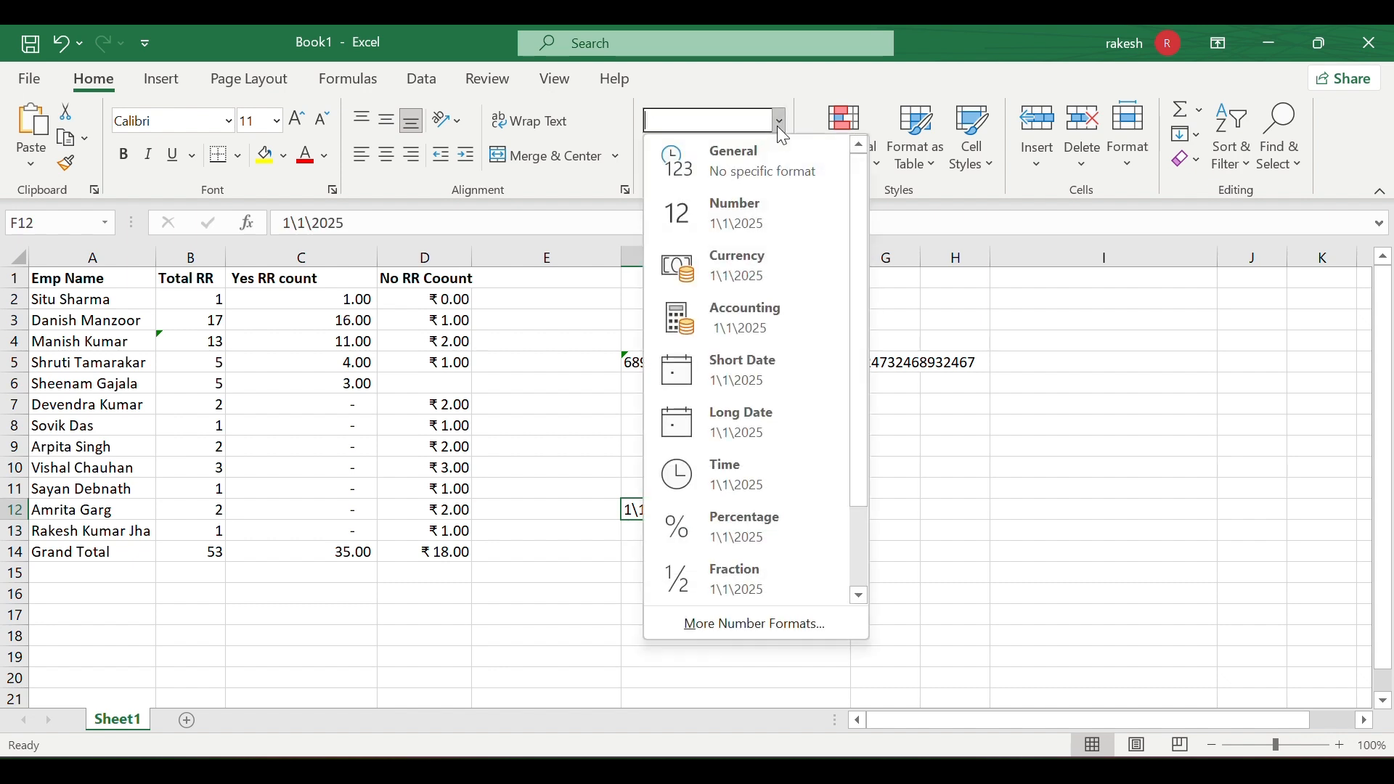
pyautogui.click(741, 381)
pyautogui.click(689, 548)
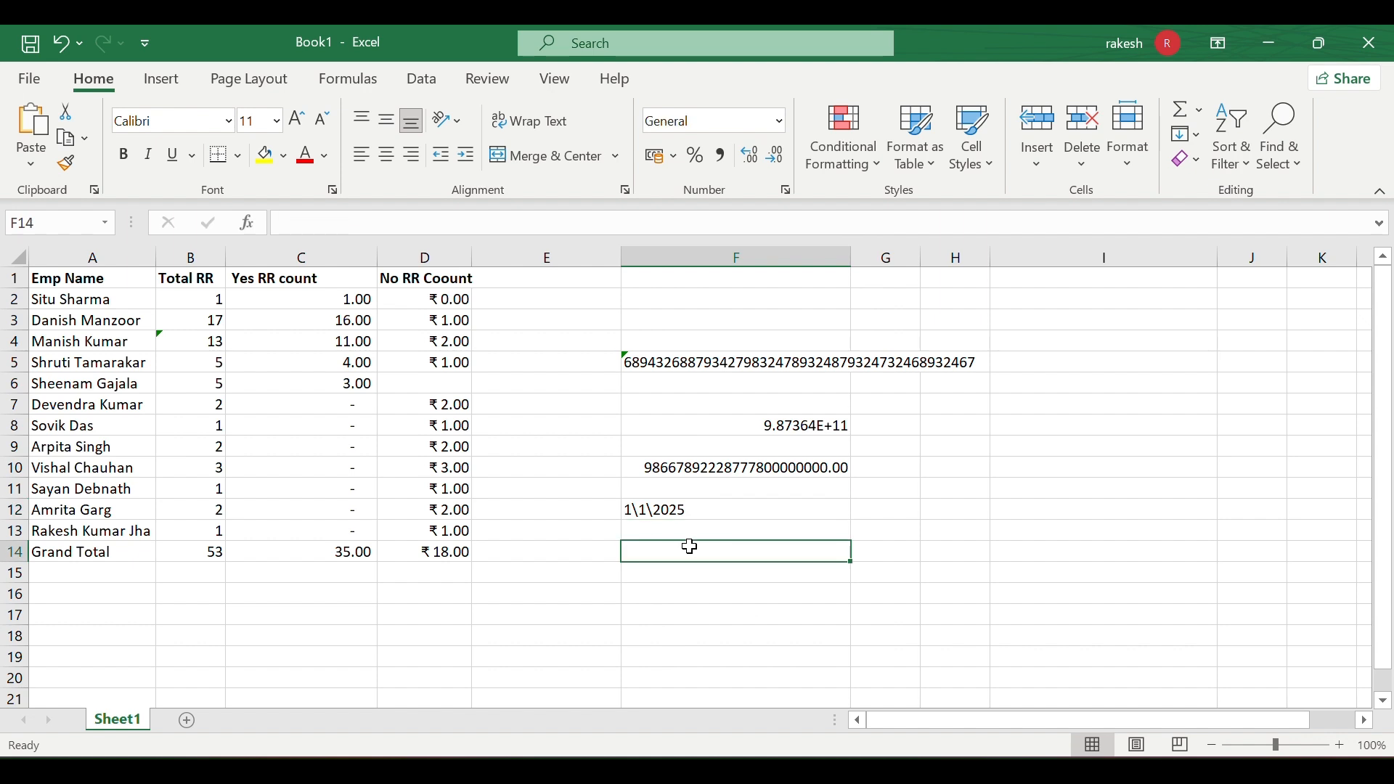
pyautogui.write('1-1')
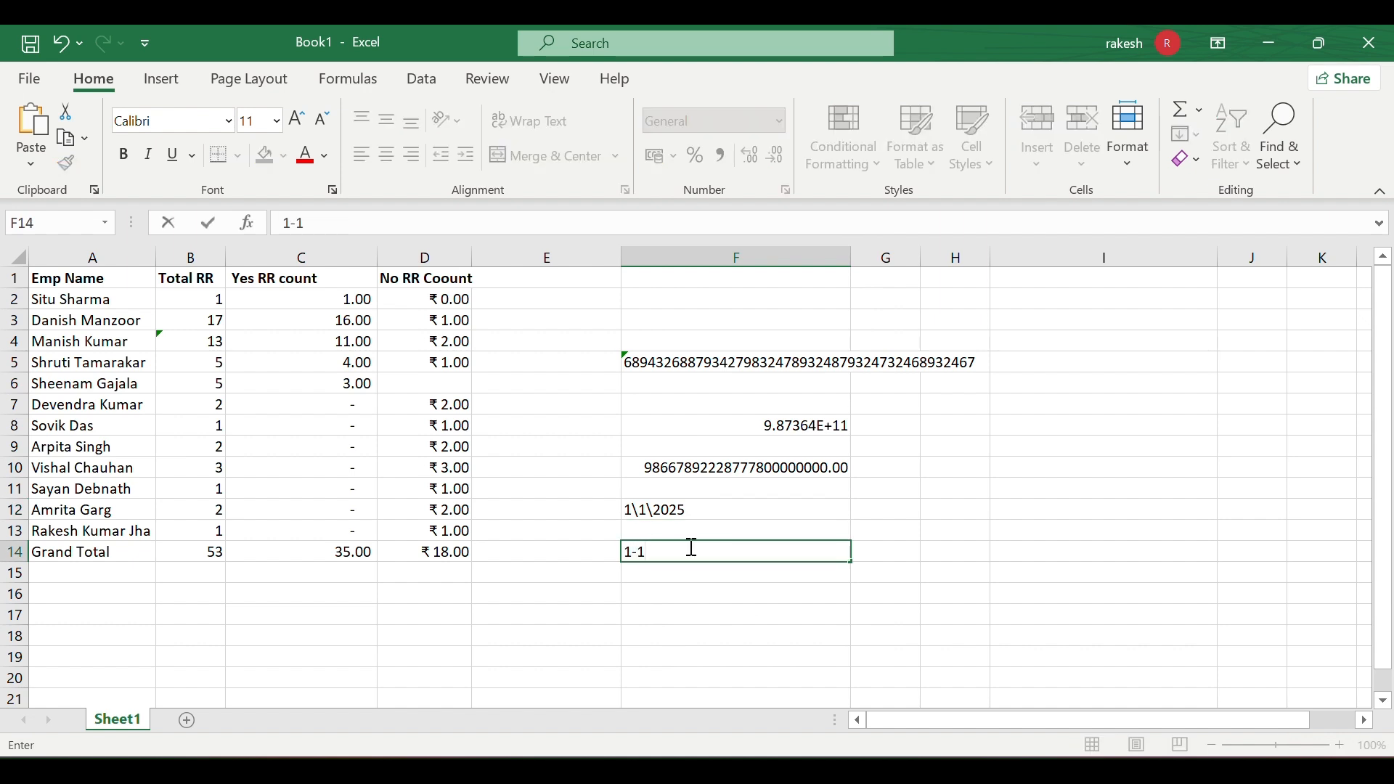
pyautogui.write('-2025')
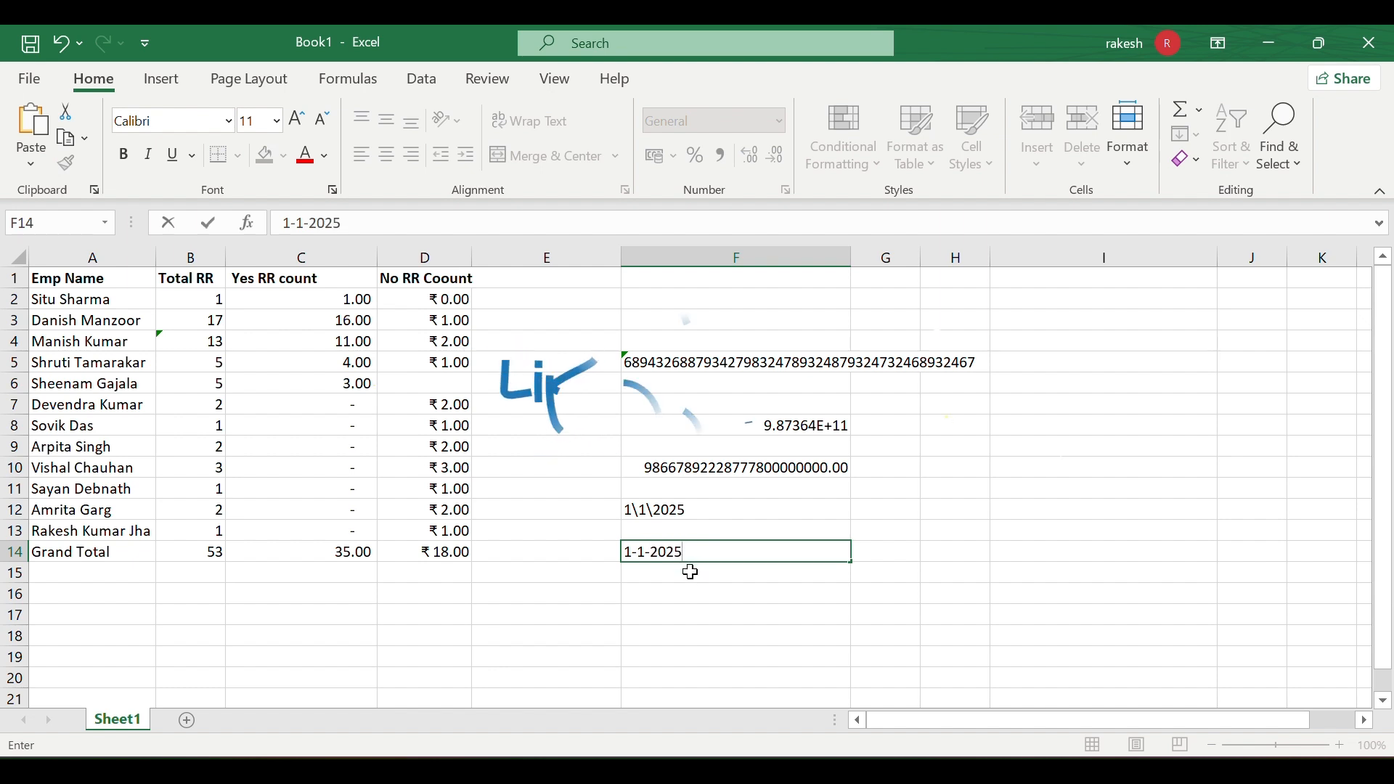
# - Commit 1-1-2025 in F14, apply Long Date (01 January 2025), and open Format Cells
pyautogui.hotkey('ctrl', 'Return')
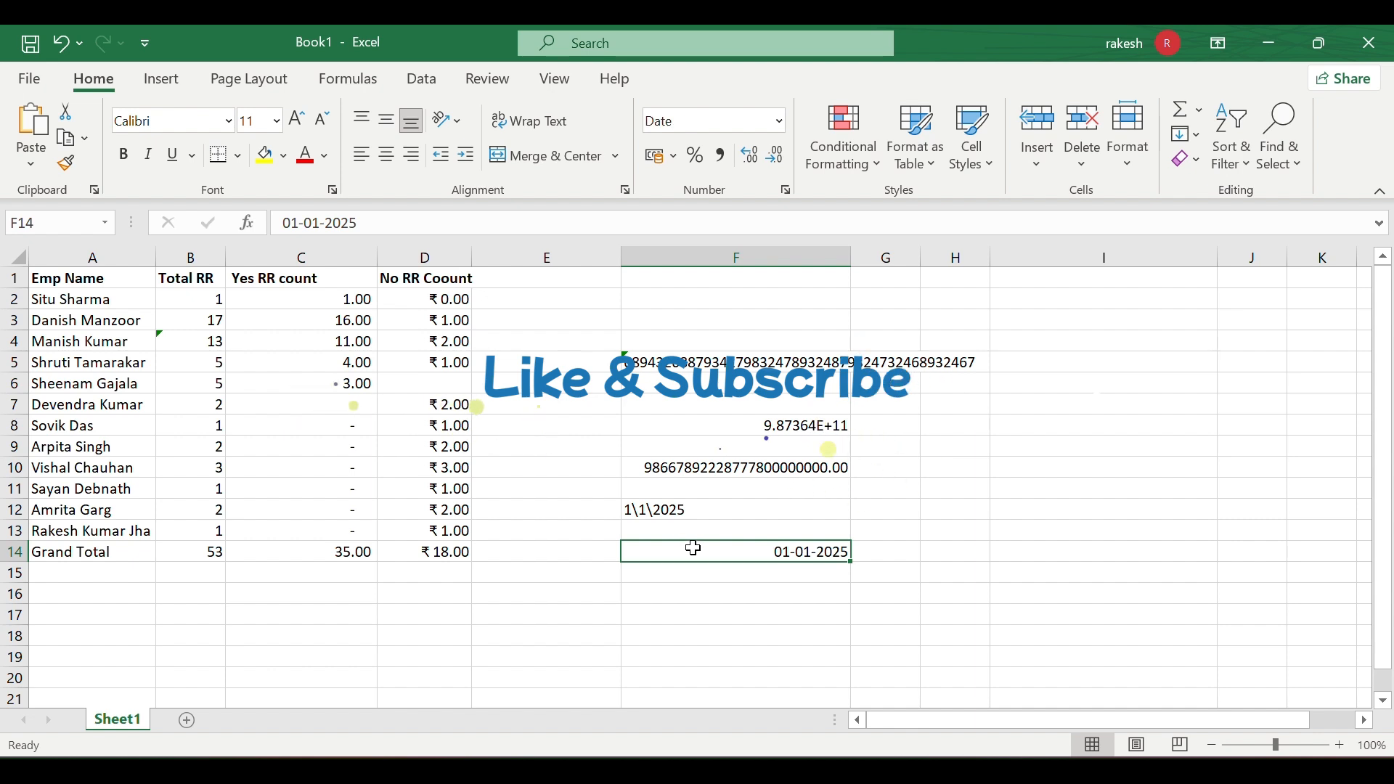
pyautogui.click(777, 125)
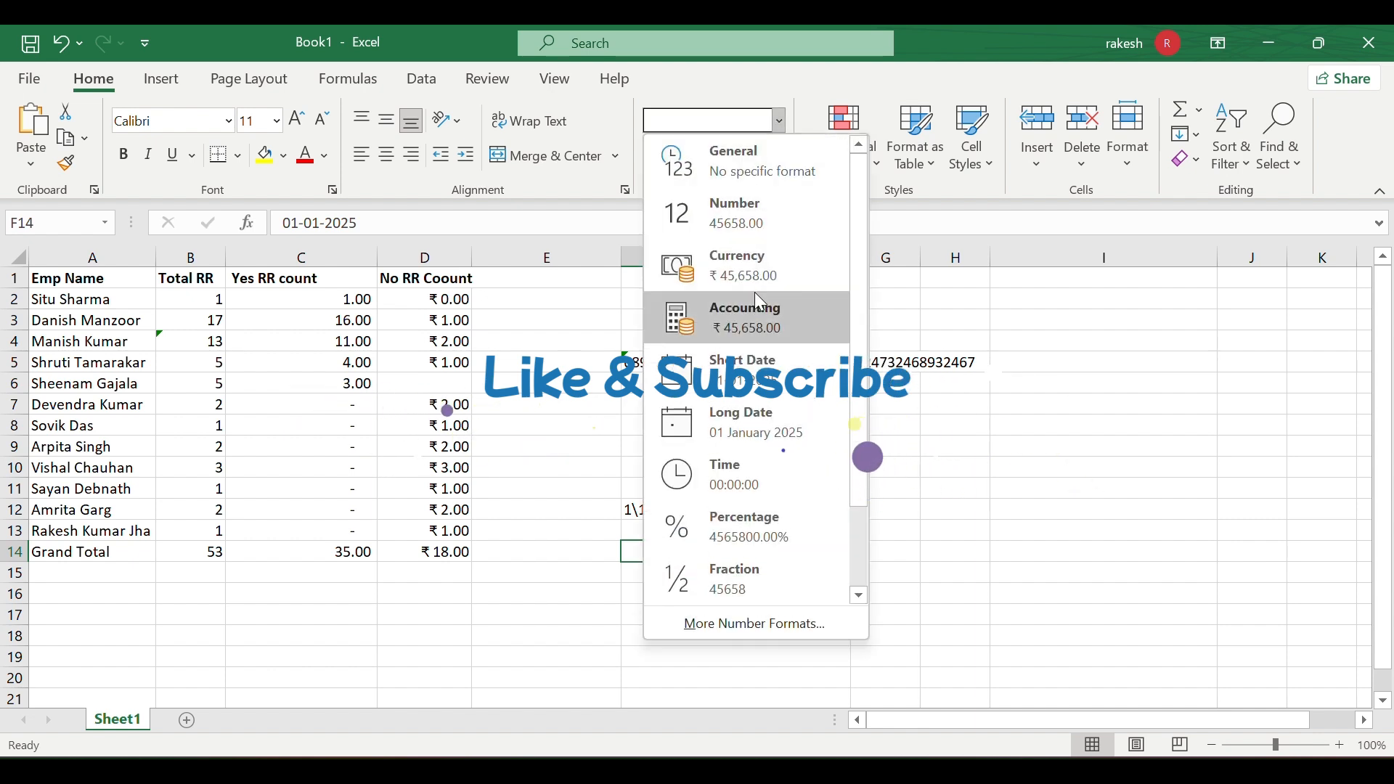
pyautogui.click(742, 377)
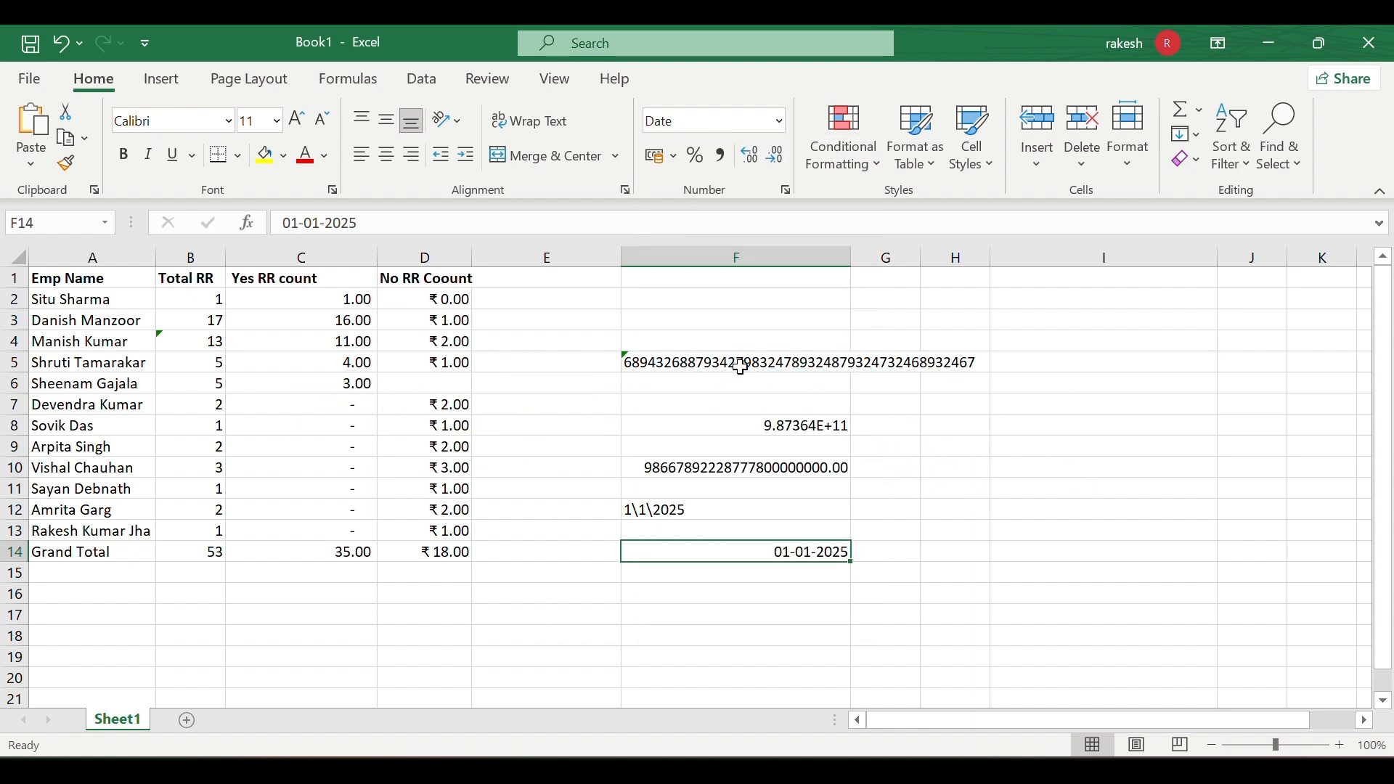
pyautogui.click(777, 124)
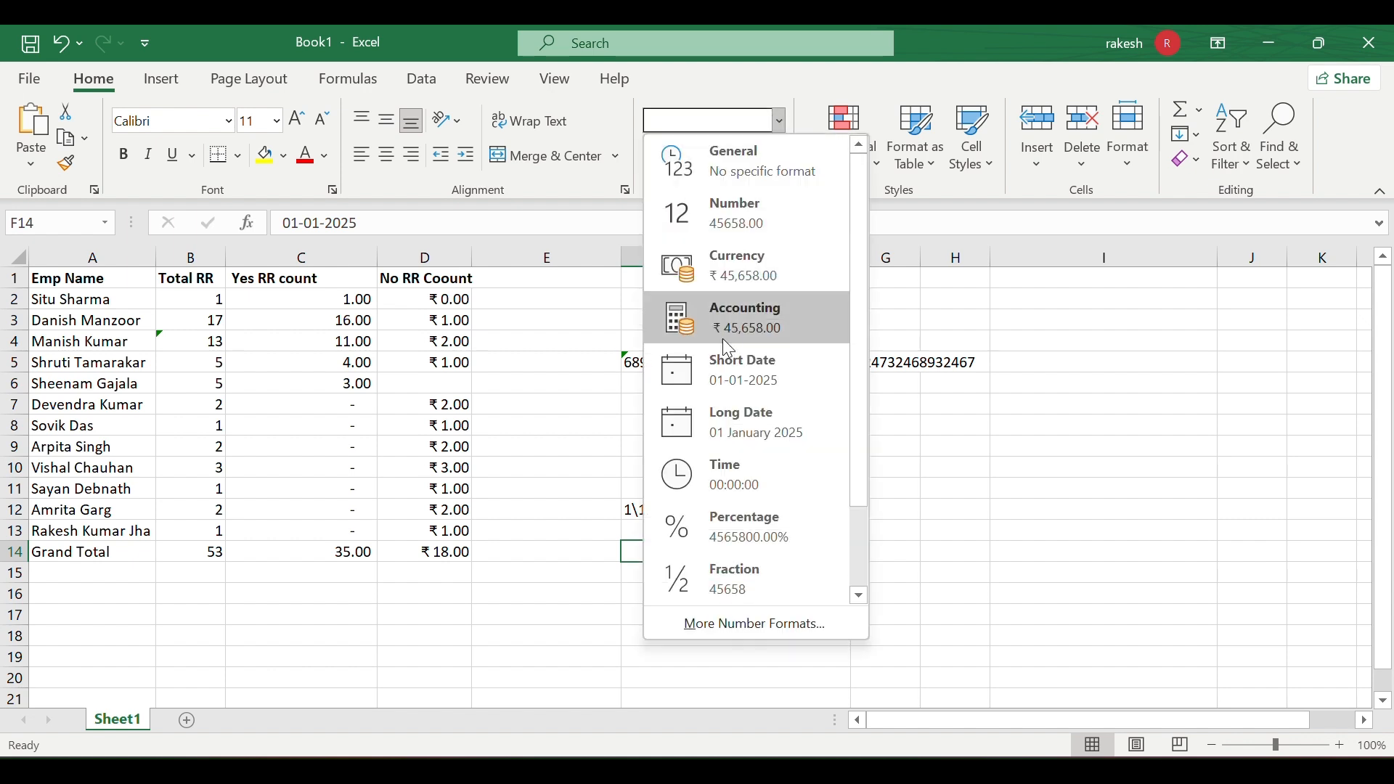
pyautogui.click(712, 364)
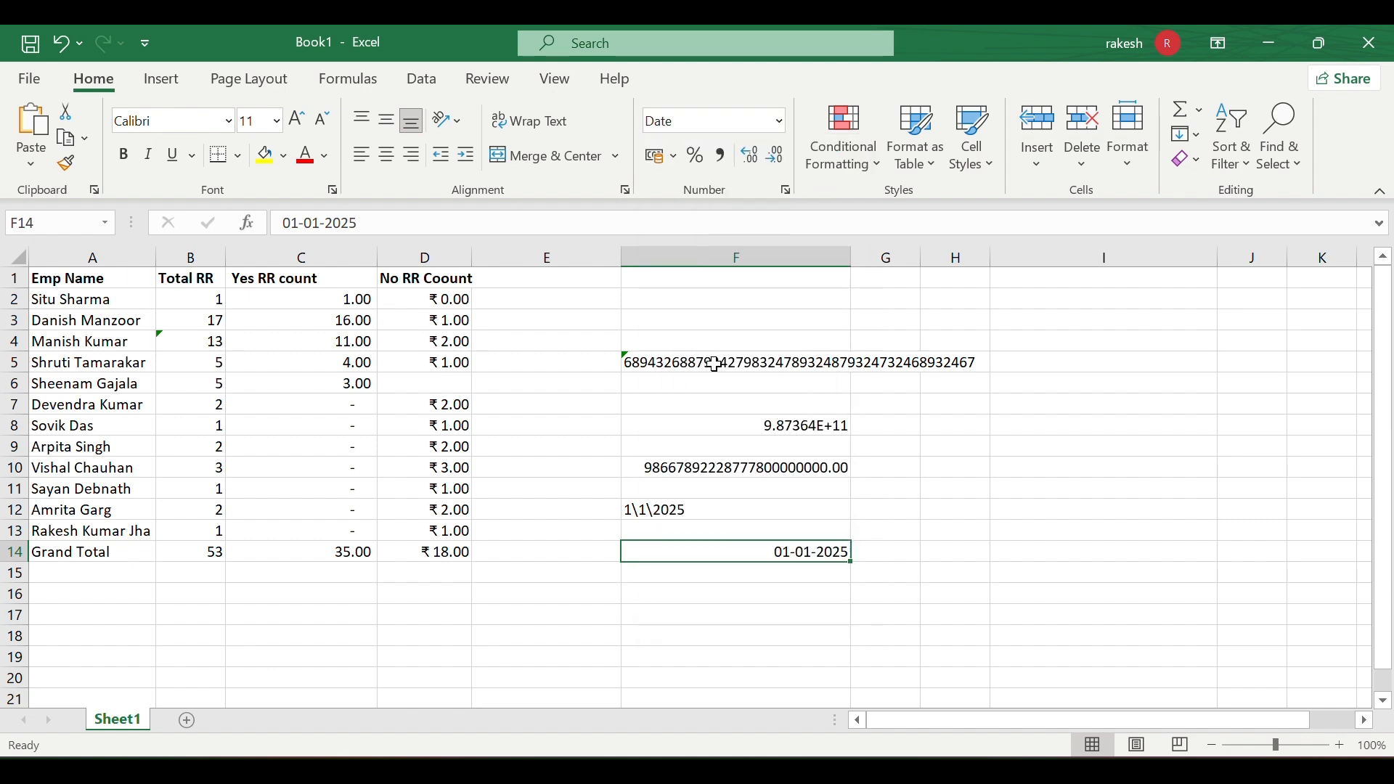
pyautogui.click(777, 123)
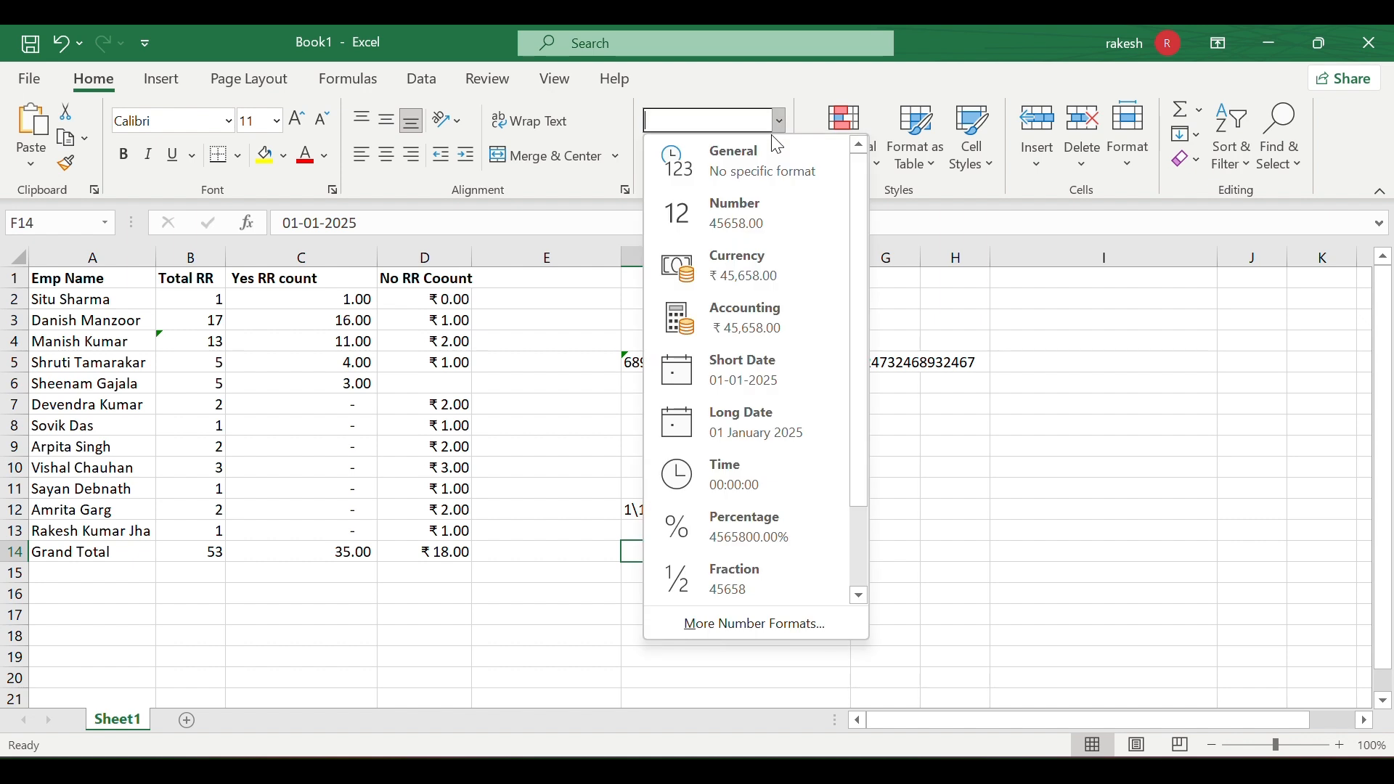
pyautogui.click(739, 425)
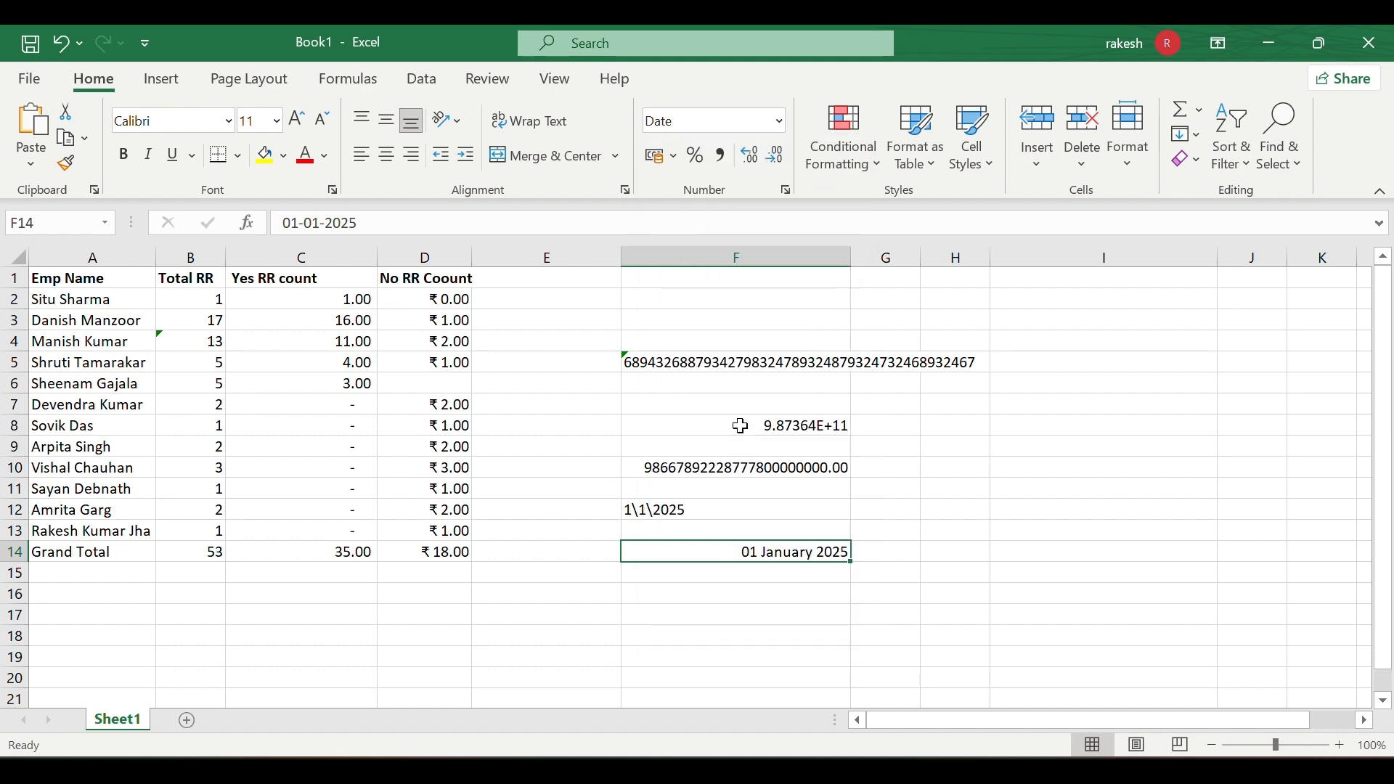
pyautogui.click(787, 190)
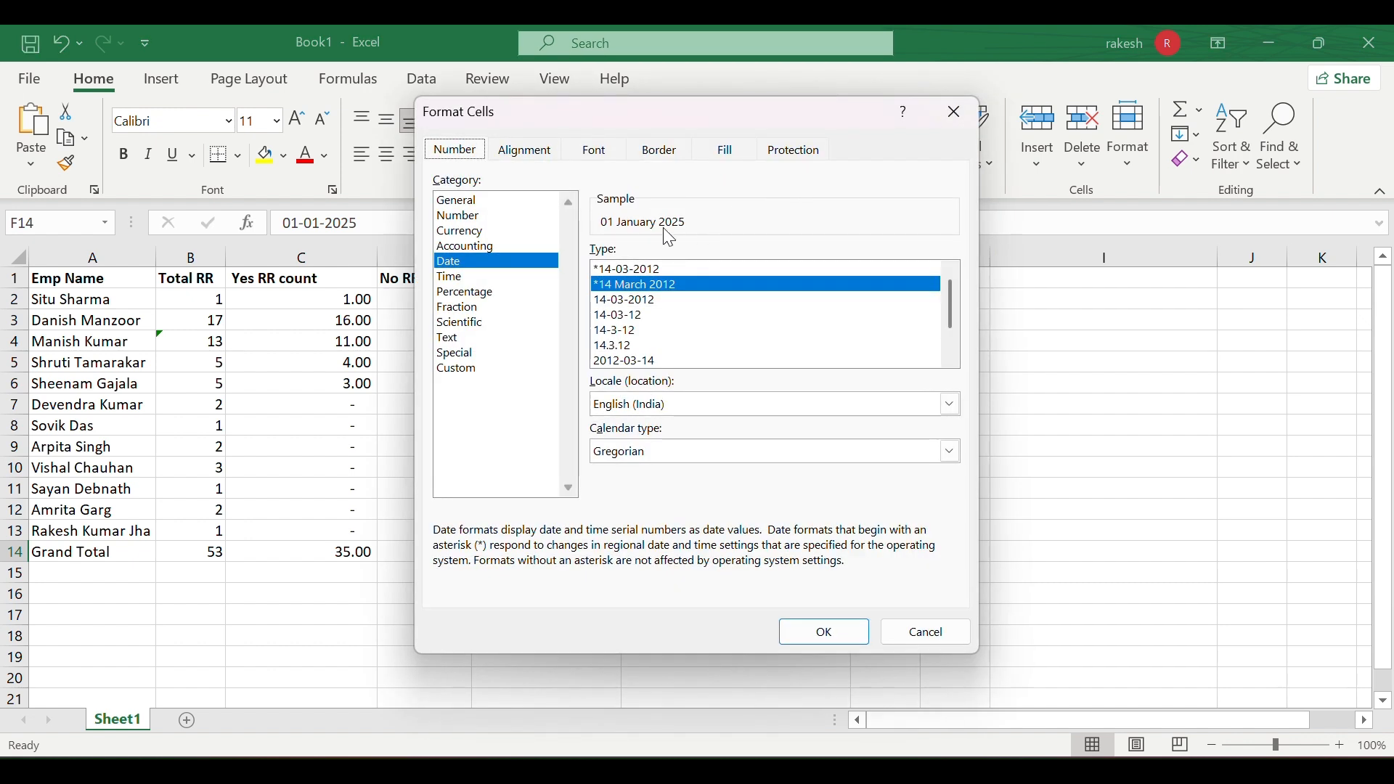
# - Format F14 with the weekday date type so it reads Wednesday, 1 January, 2025
pyautogui.click(736, 300)
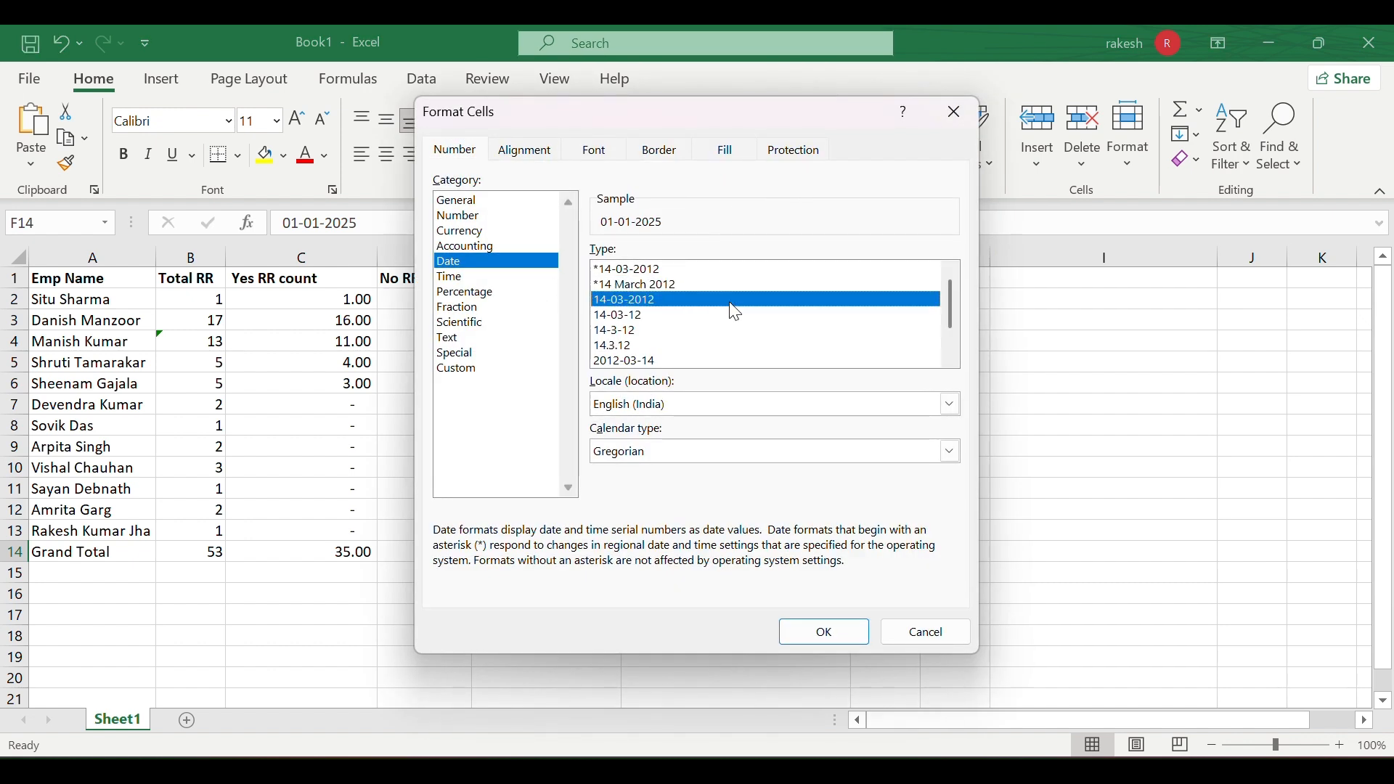
pyautogui.click(716, 331)
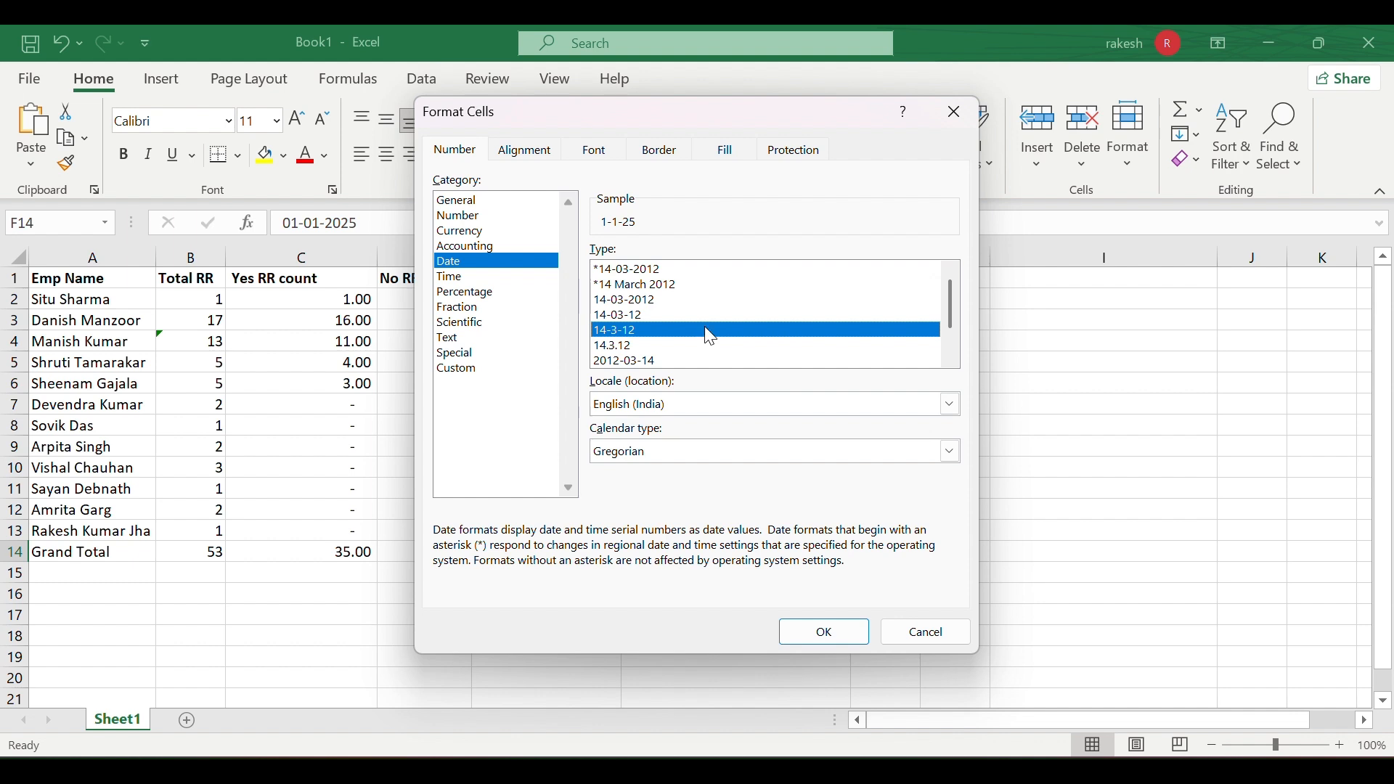
pyautogui.click(650, 343)
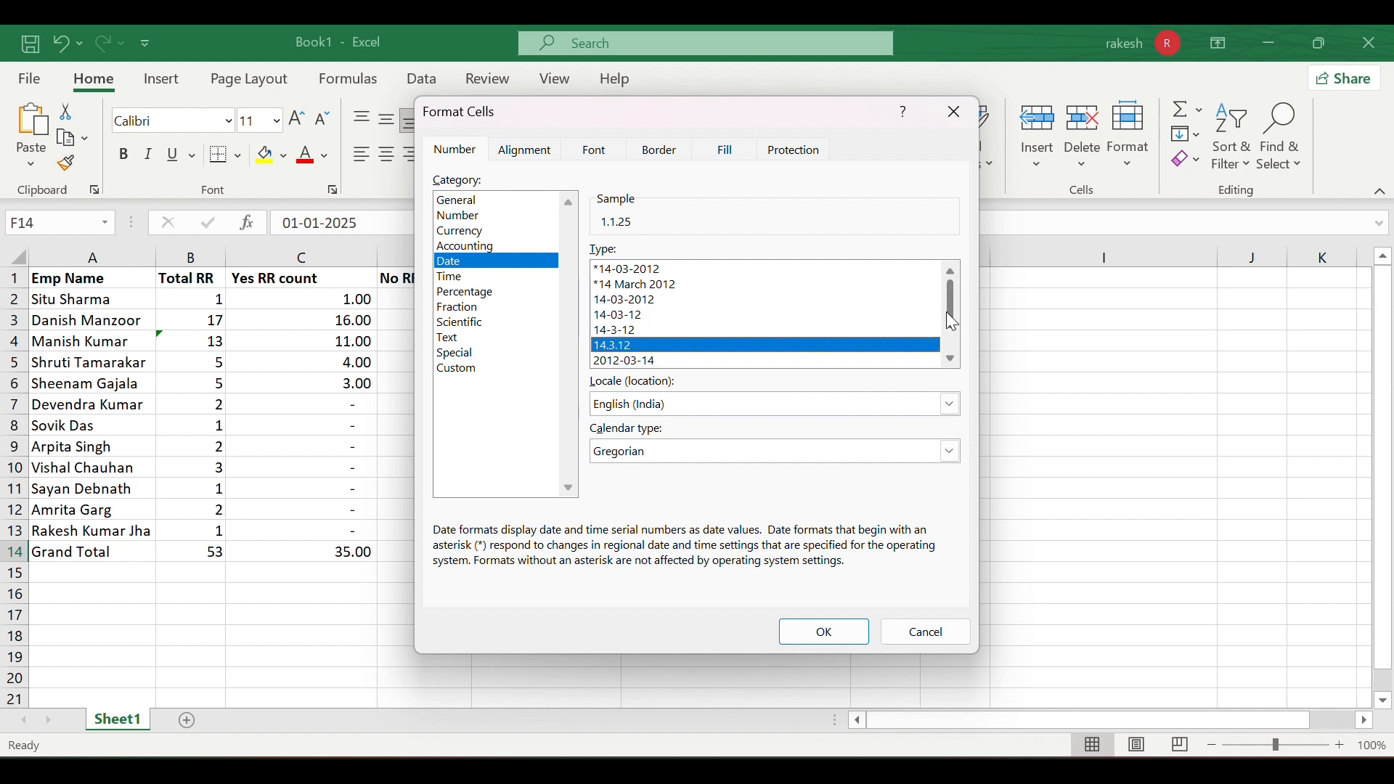
pyautogui.moveTo(952, 320); pyautogui.dragTo(957, 347)
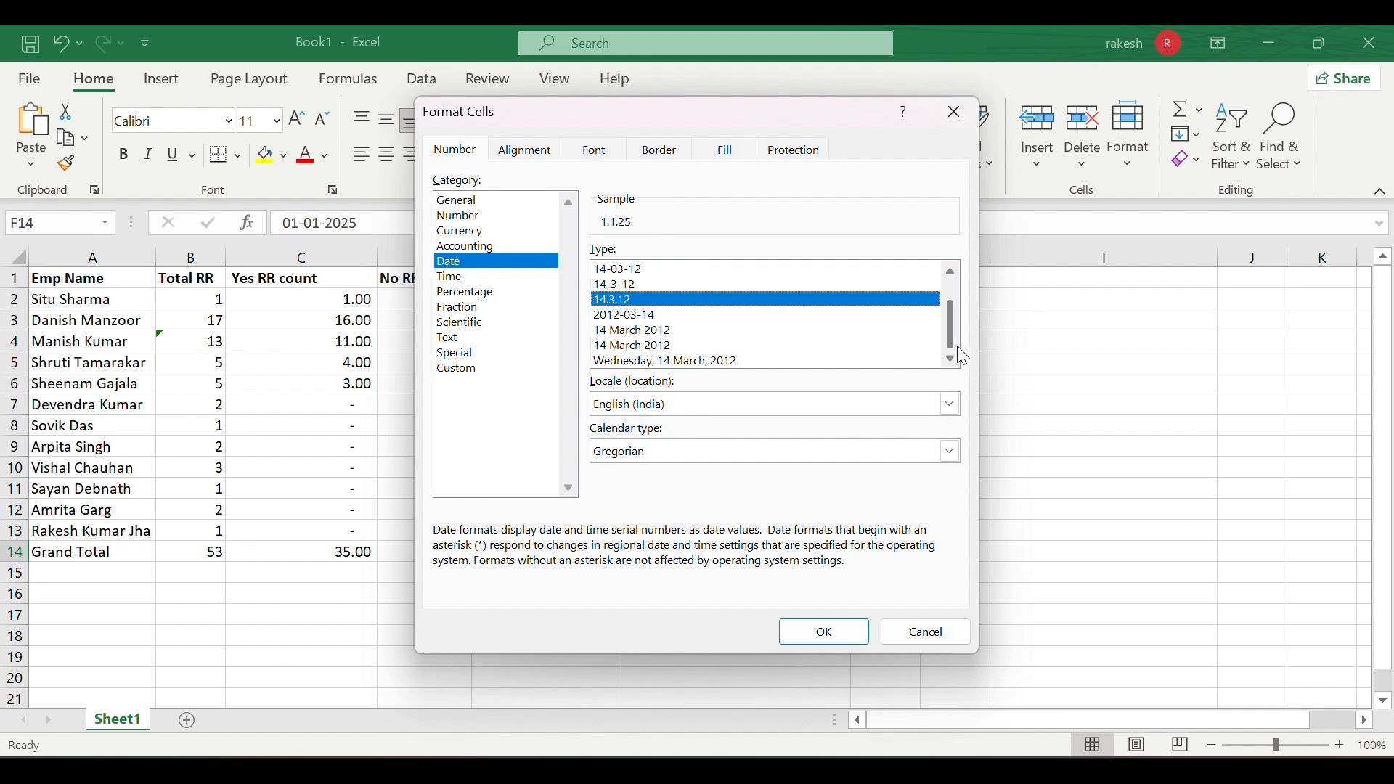
pyautogui.click(774, 363)
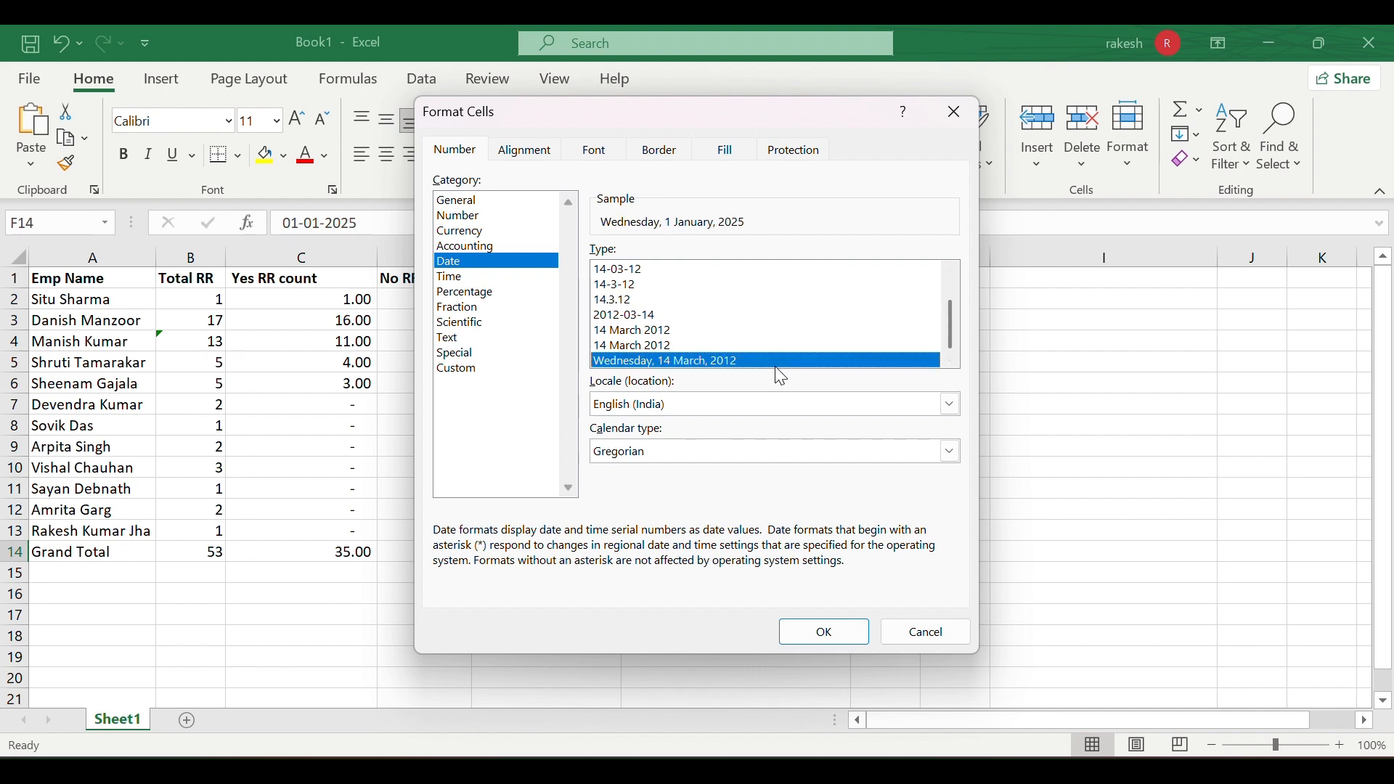
pyautogui.click(823, 633)
# - Switch F14 back to Short Date showing 01-01-2025, then start editing H9
pyautogui.click(818, 624)
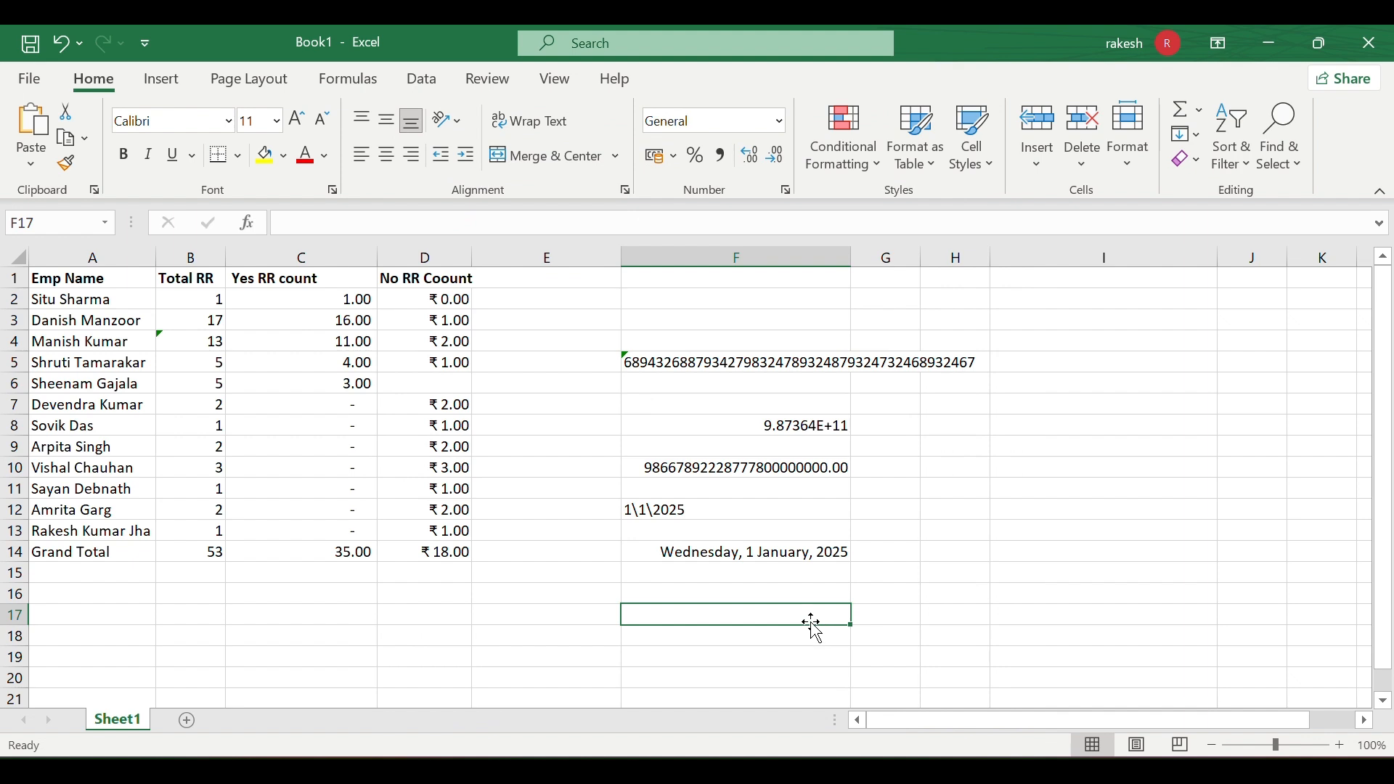
pyautogui.click(749, 554)
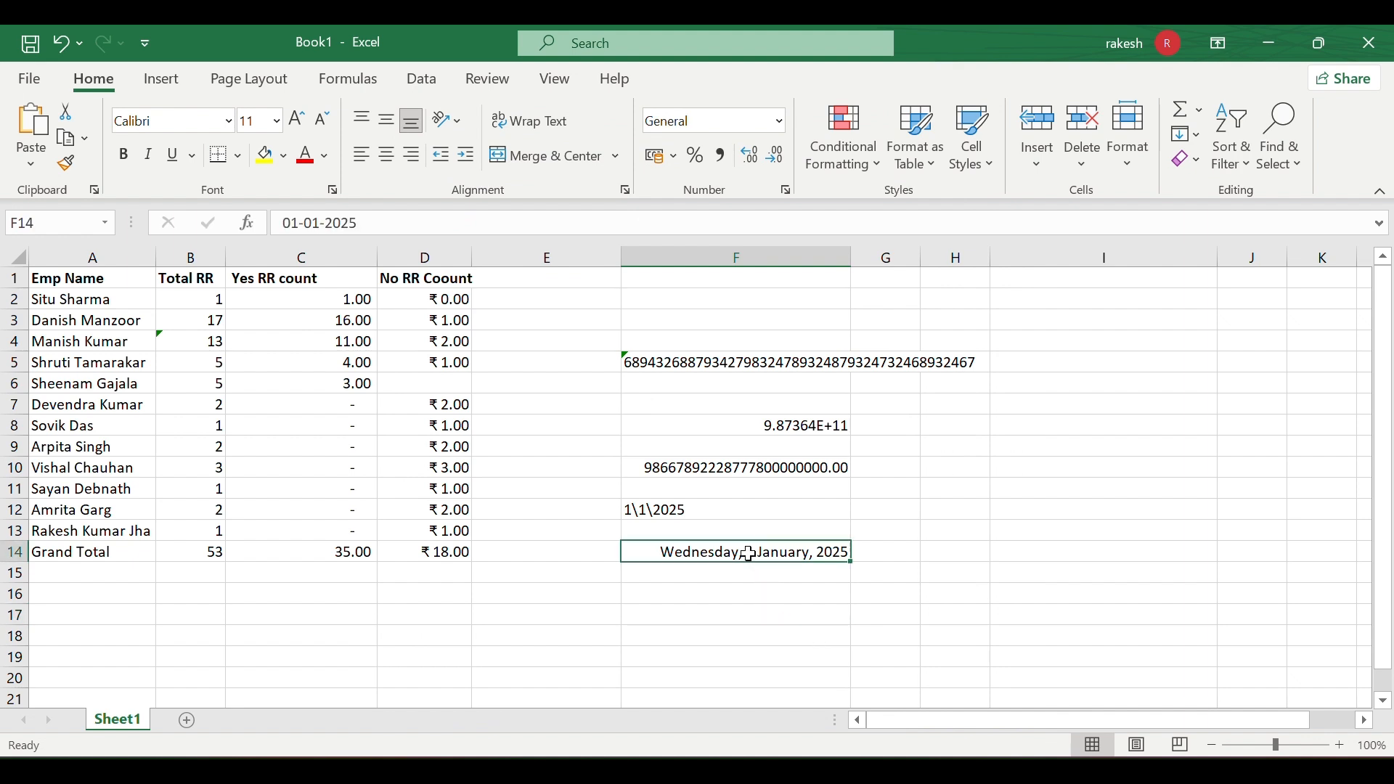
pyautogui.click(782, 117)
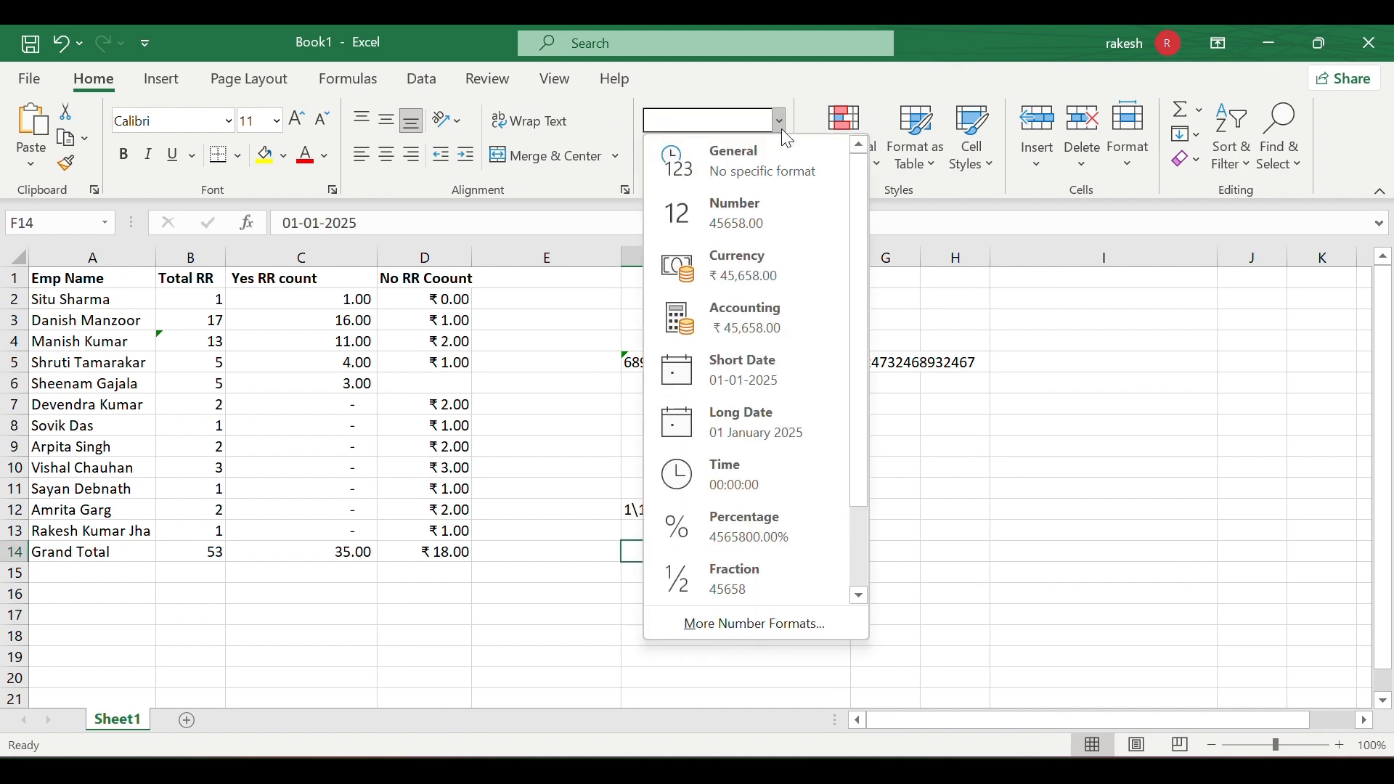
pyautogui.click(729, 377)
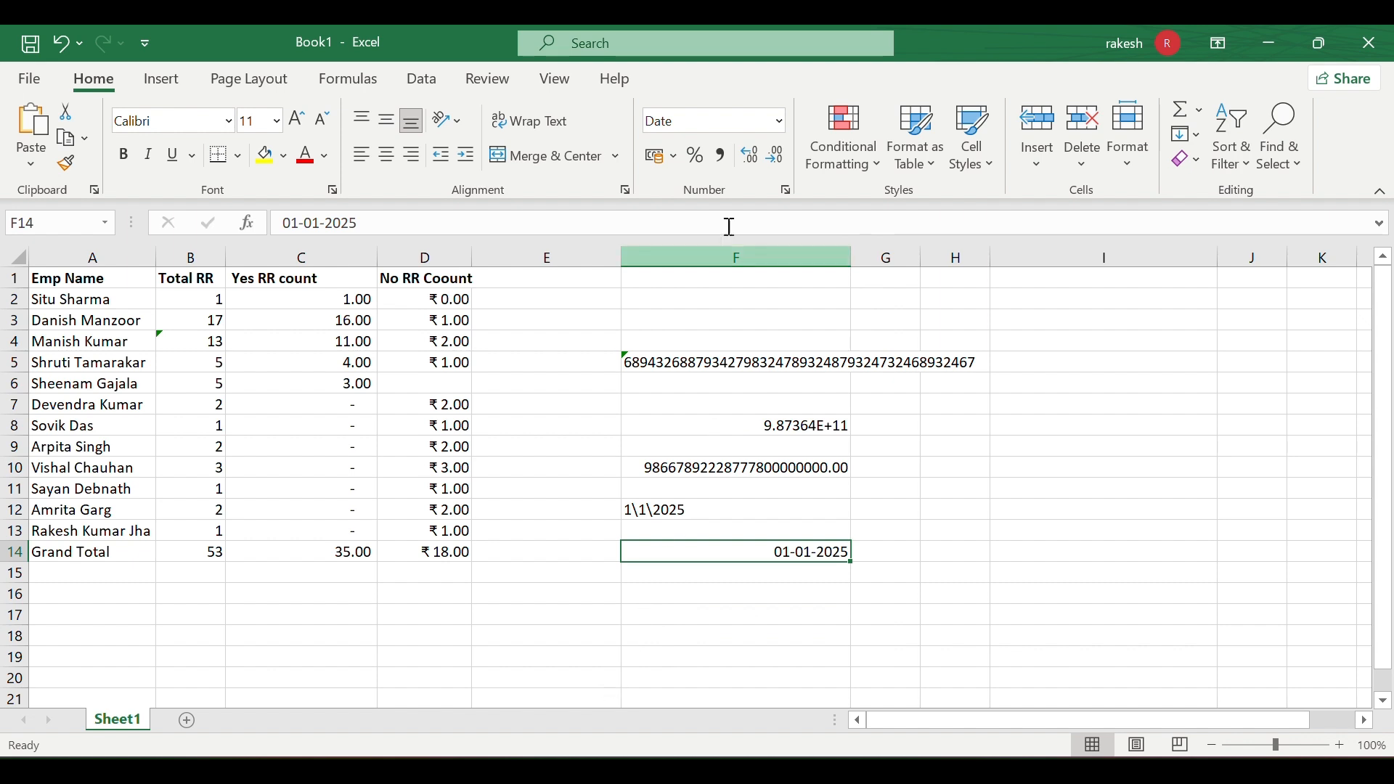
pyautogui.click(781, 120)
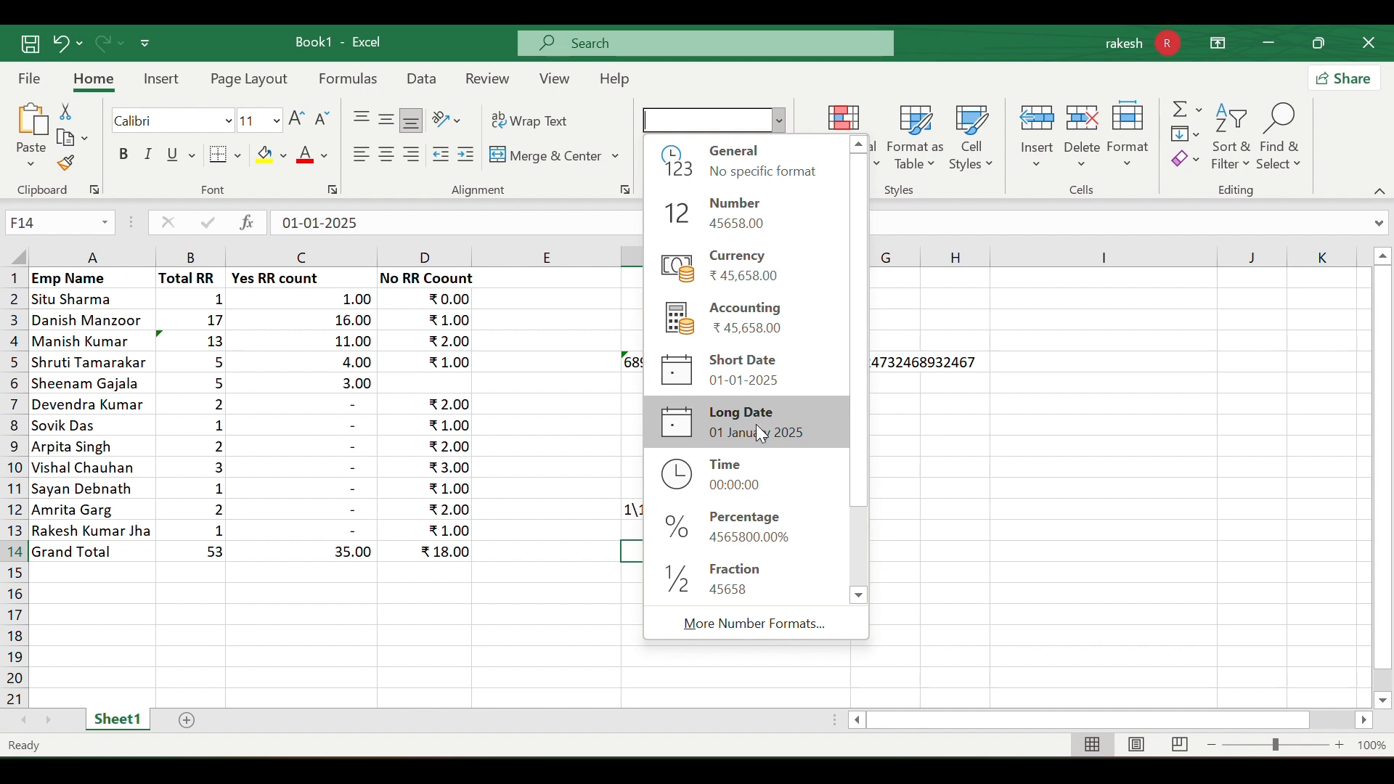
pyautogui.click(923, 450)
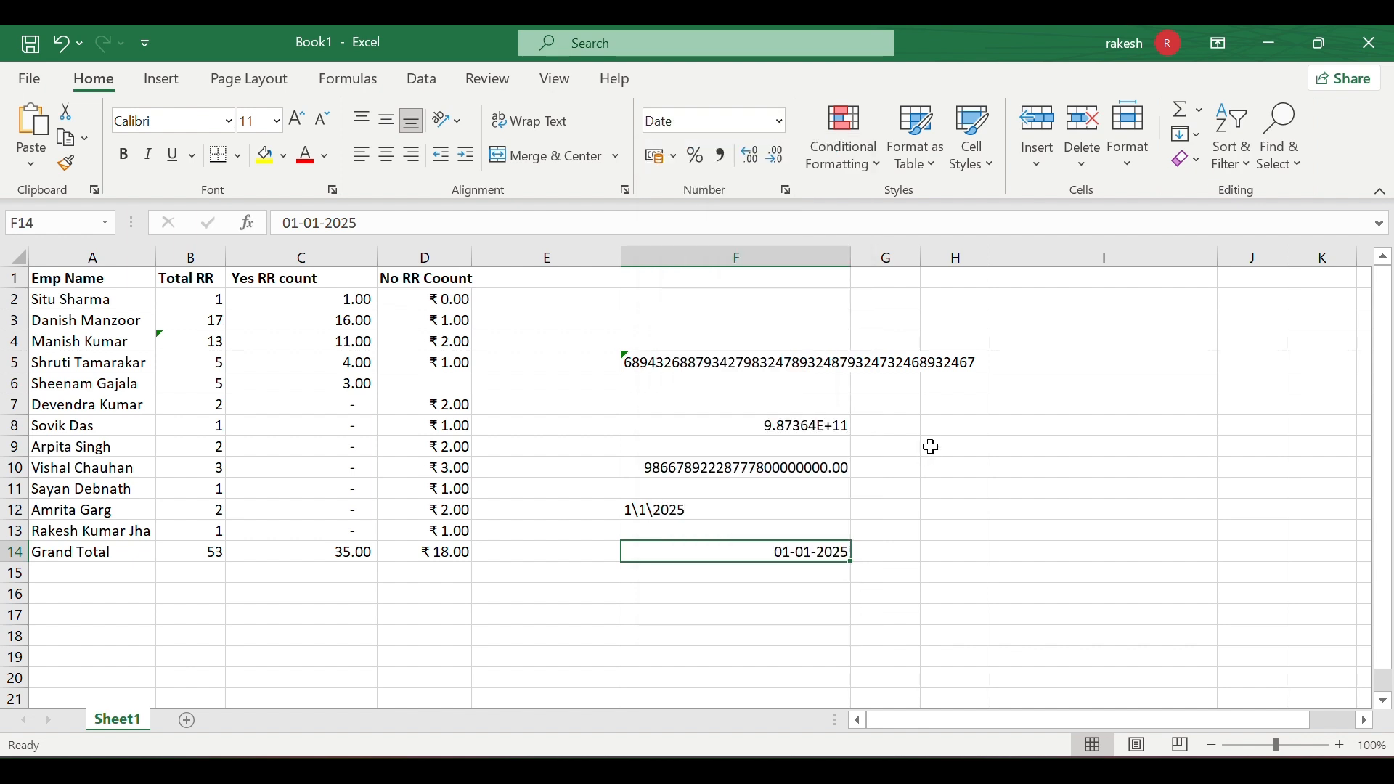
pyautogui.click(955, 450)
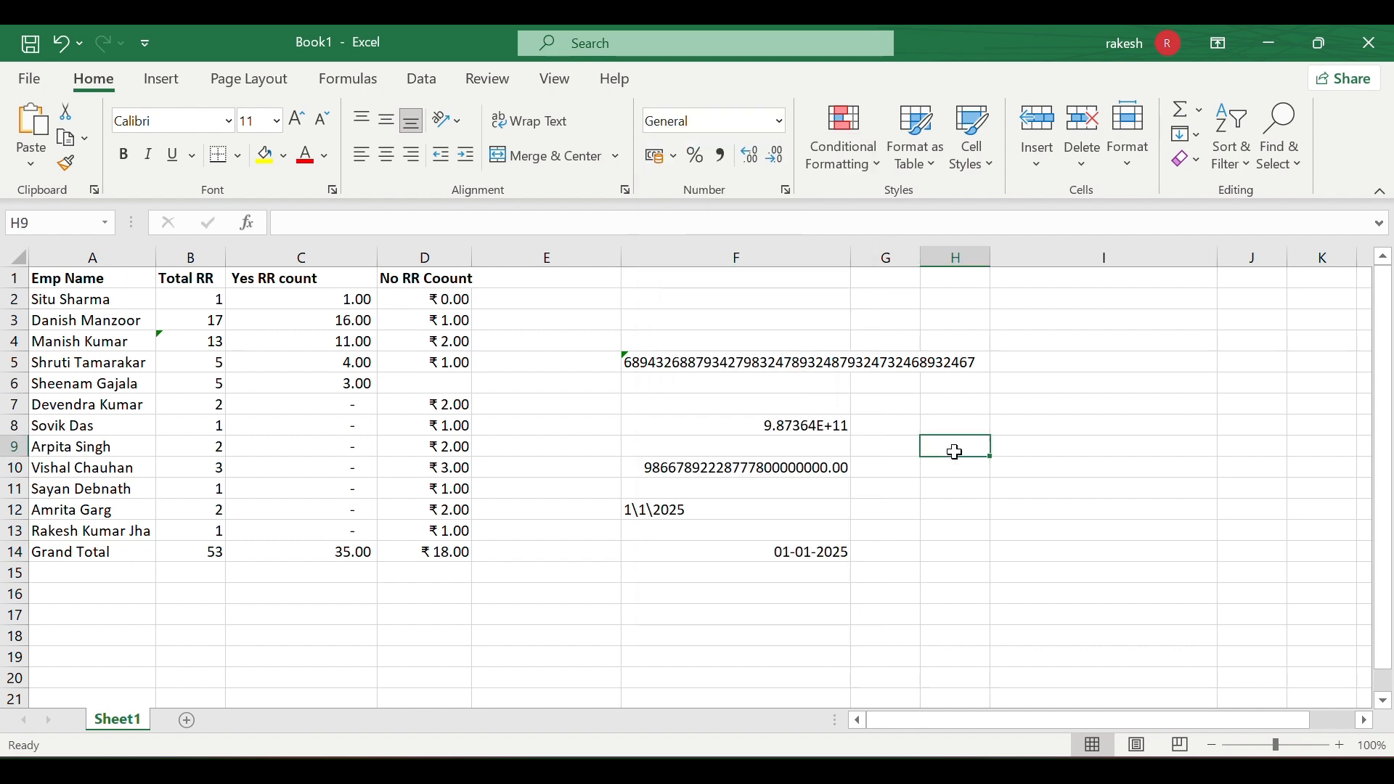
pyautogui.doubleClick(955, 452)
# - Enter the time 20:14 in cell H9
pyautogui.write('20:')
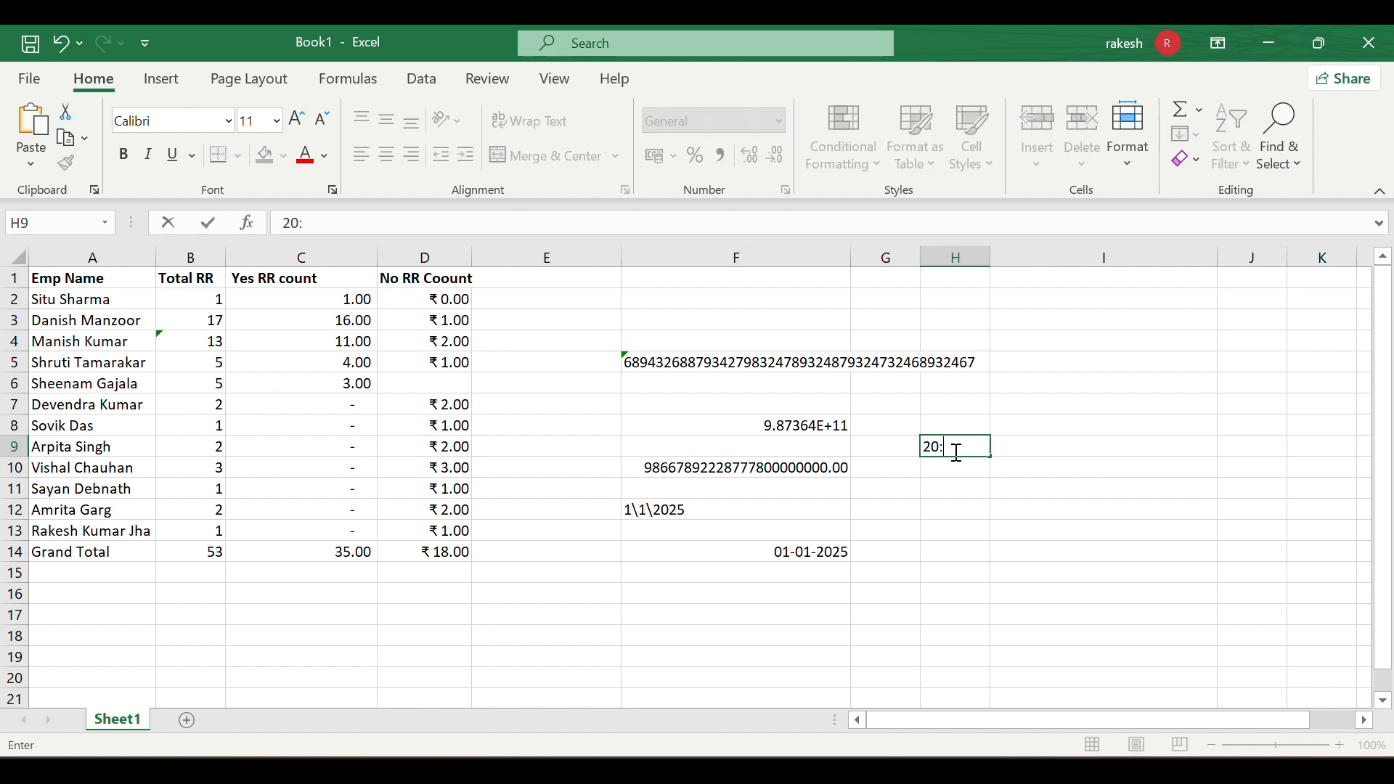
pyautogui.write('14')
pyautogui.click(957, 483)
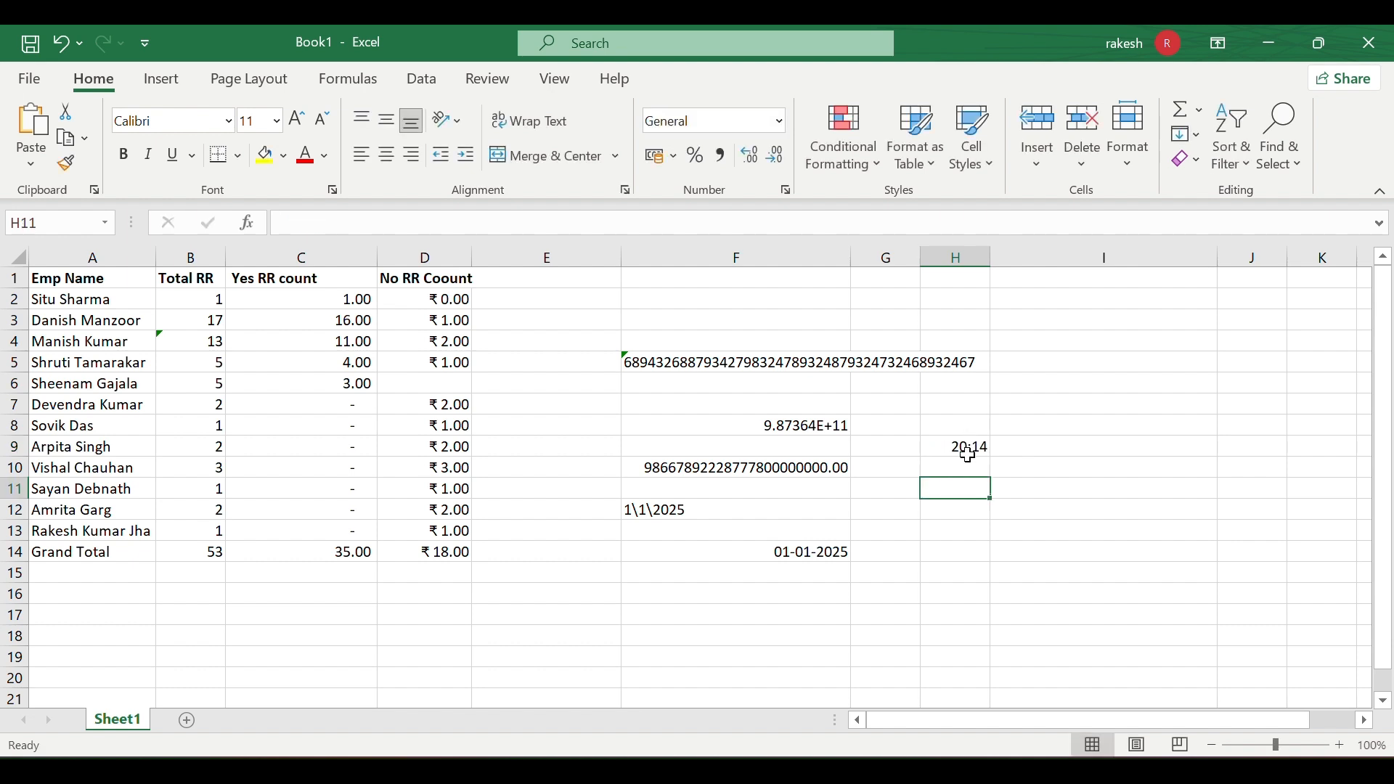
pyautogui.click(964, 449)
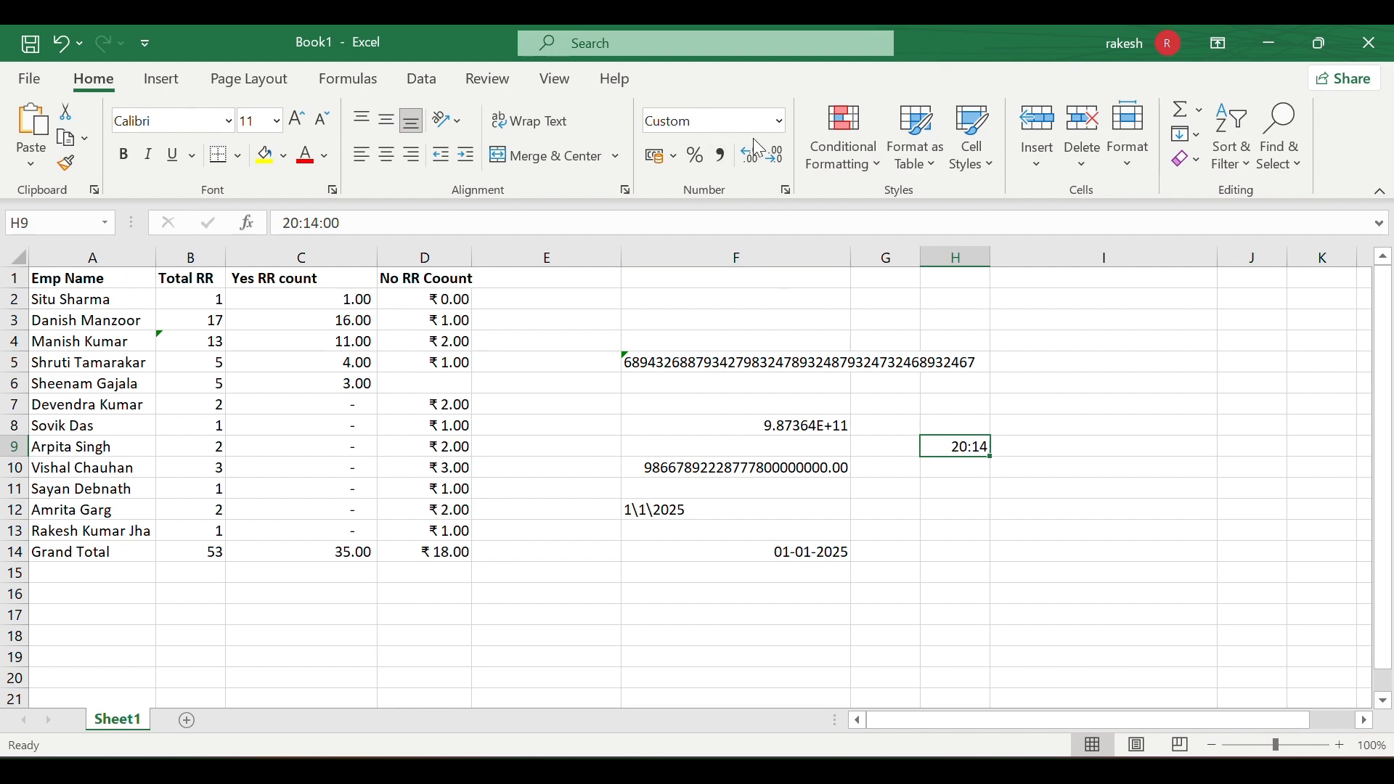
# - Apply the Time format to H9 so it shows 20:14:00, then open Format Cells
pyautogui.click(786, 190)
pyautogui.click(1000, 114)
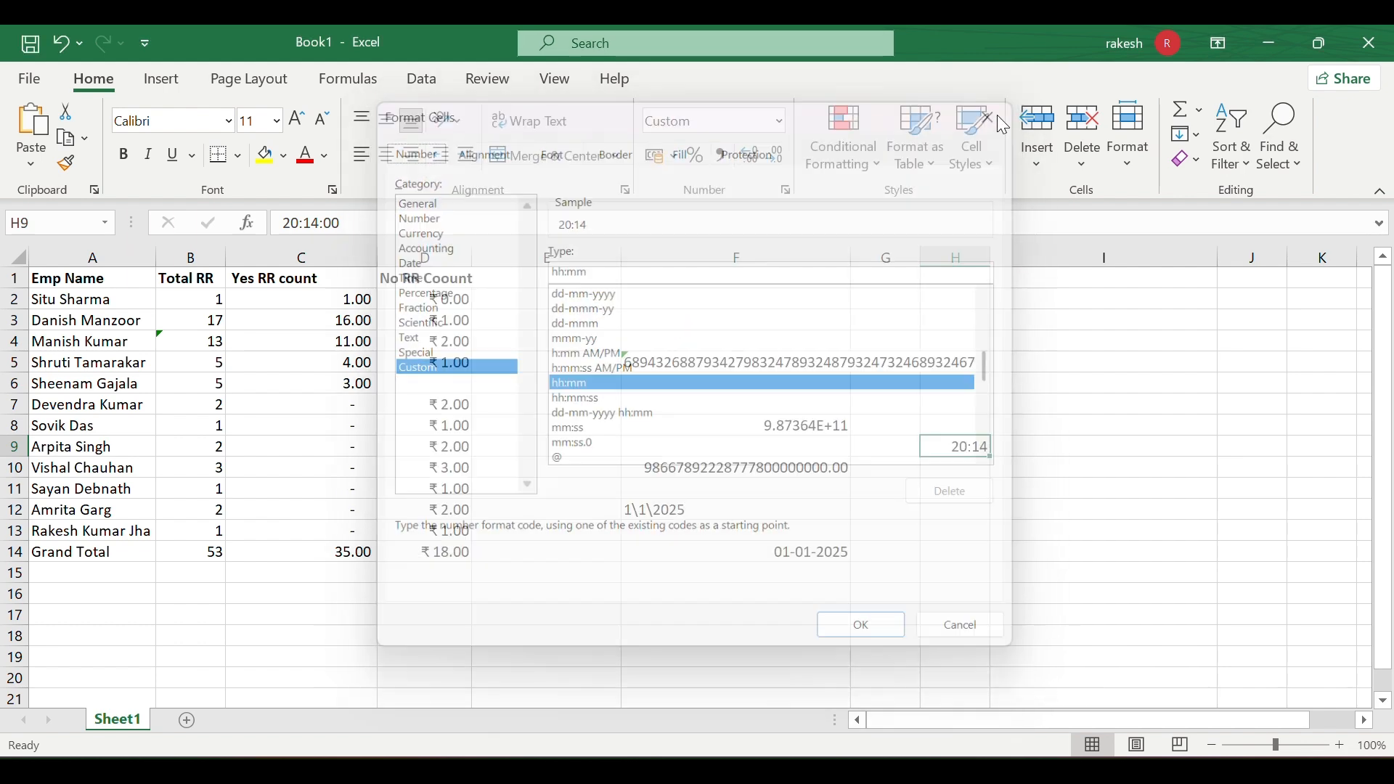
pyautogui.click(780, 123)
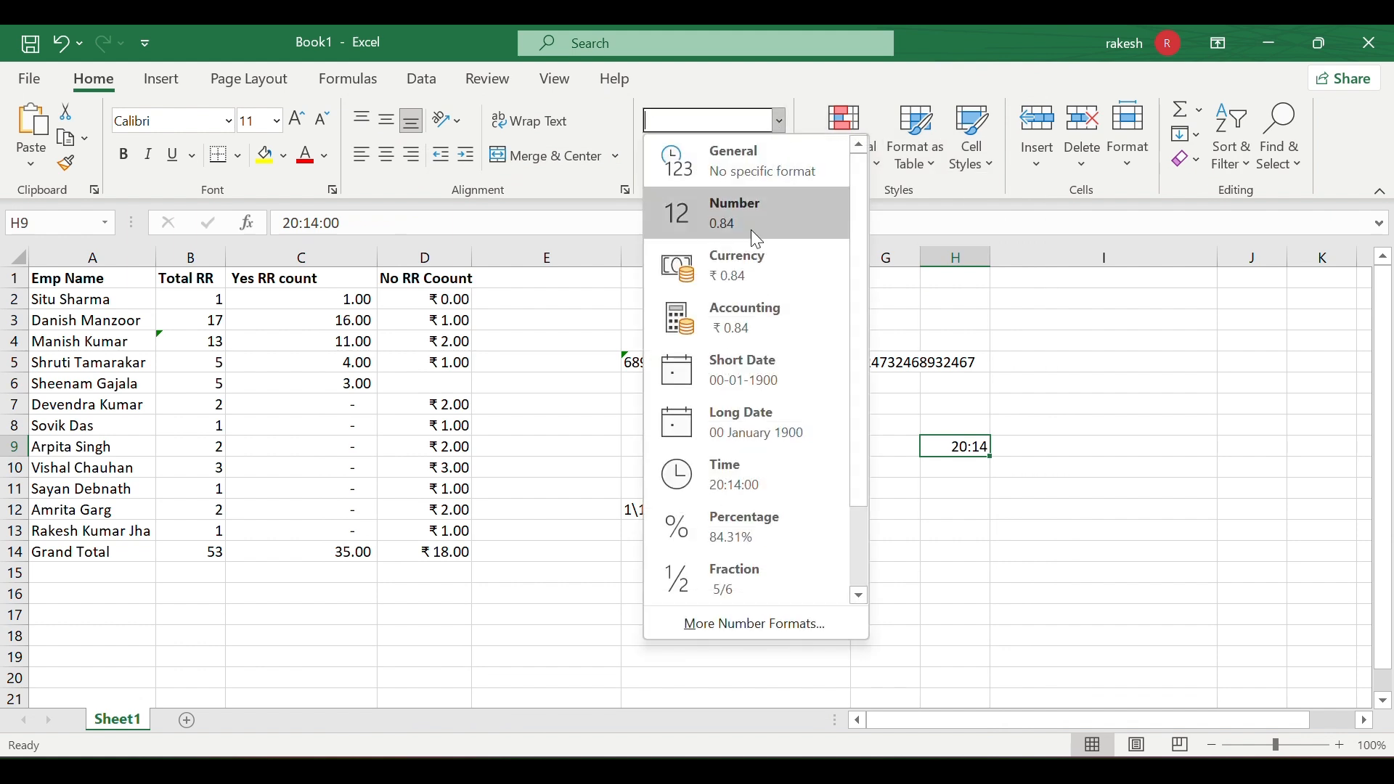
pyautogui.click(746, 476)
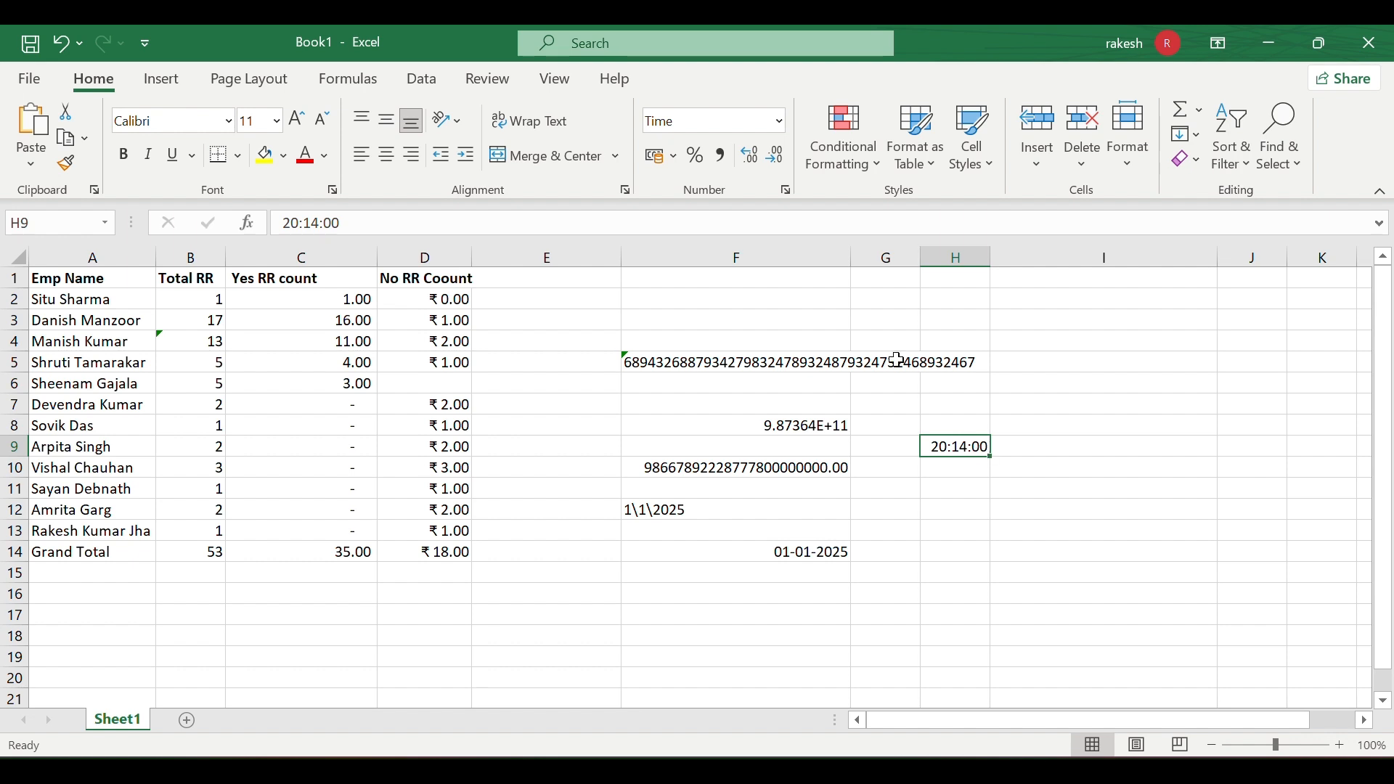
pyautogui.click(786, 191)
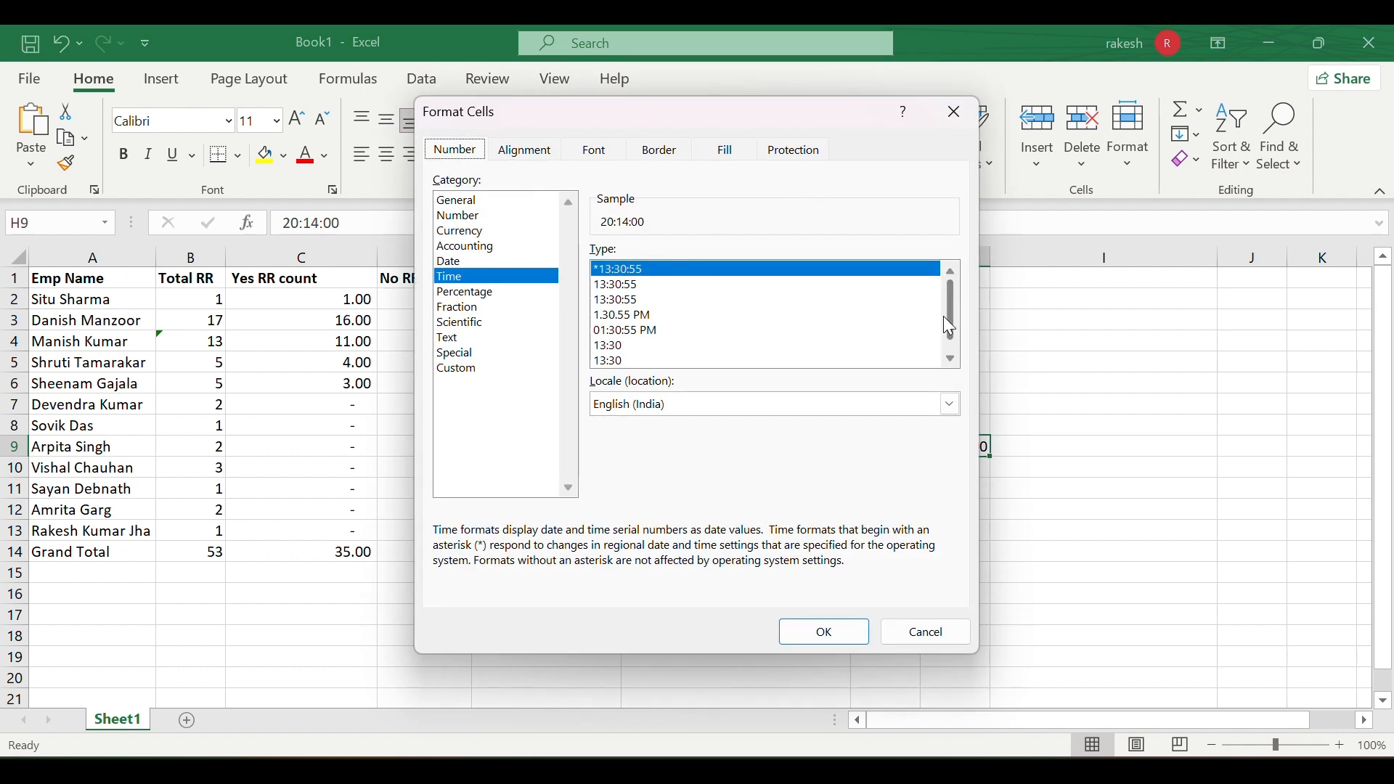
# - Choose the 12-hour 01:30:55 PM time type so H9 shows 08:14:00 PM
pyautogui.moveTo(943, 316); pyautogui.dragTo(950, 339)
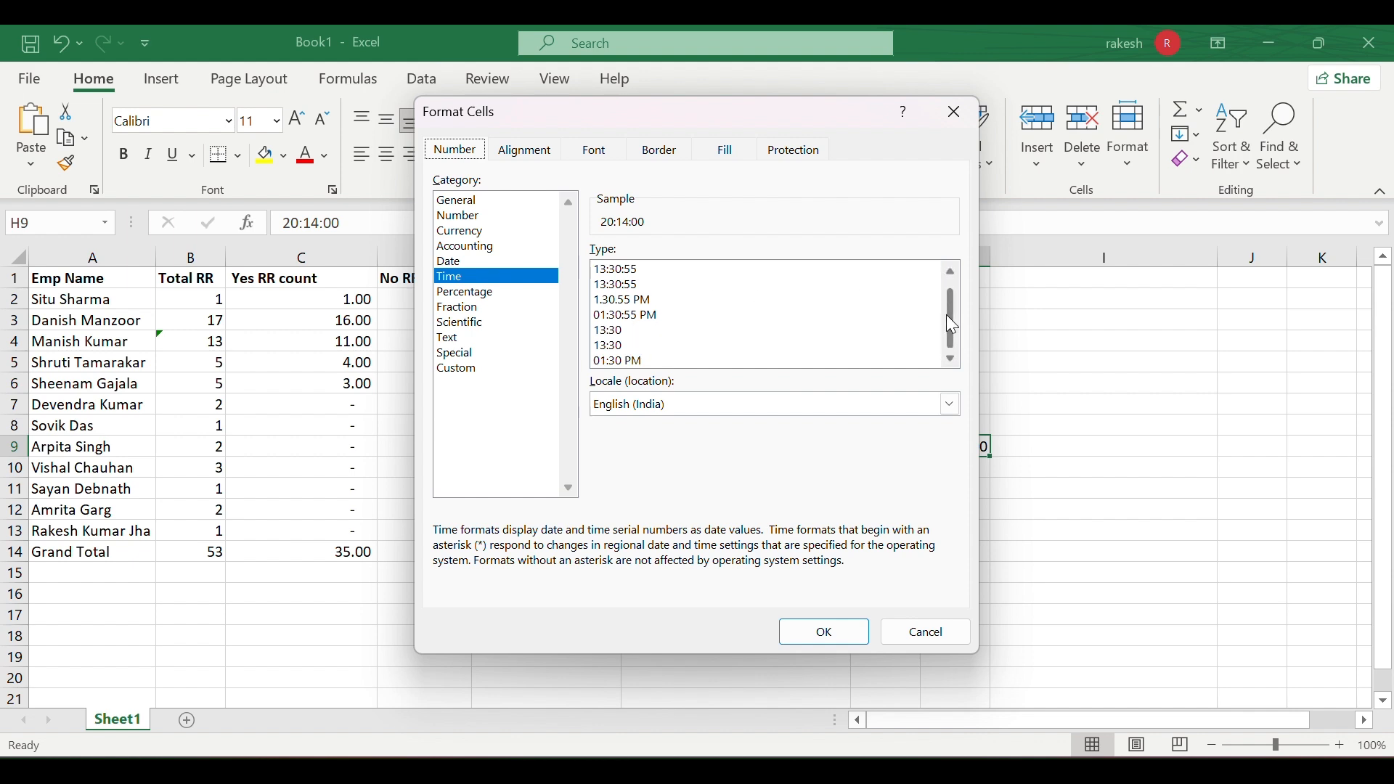
pyautogui.moveTo(947, 315); pyautogui.dragTo(943, 311)
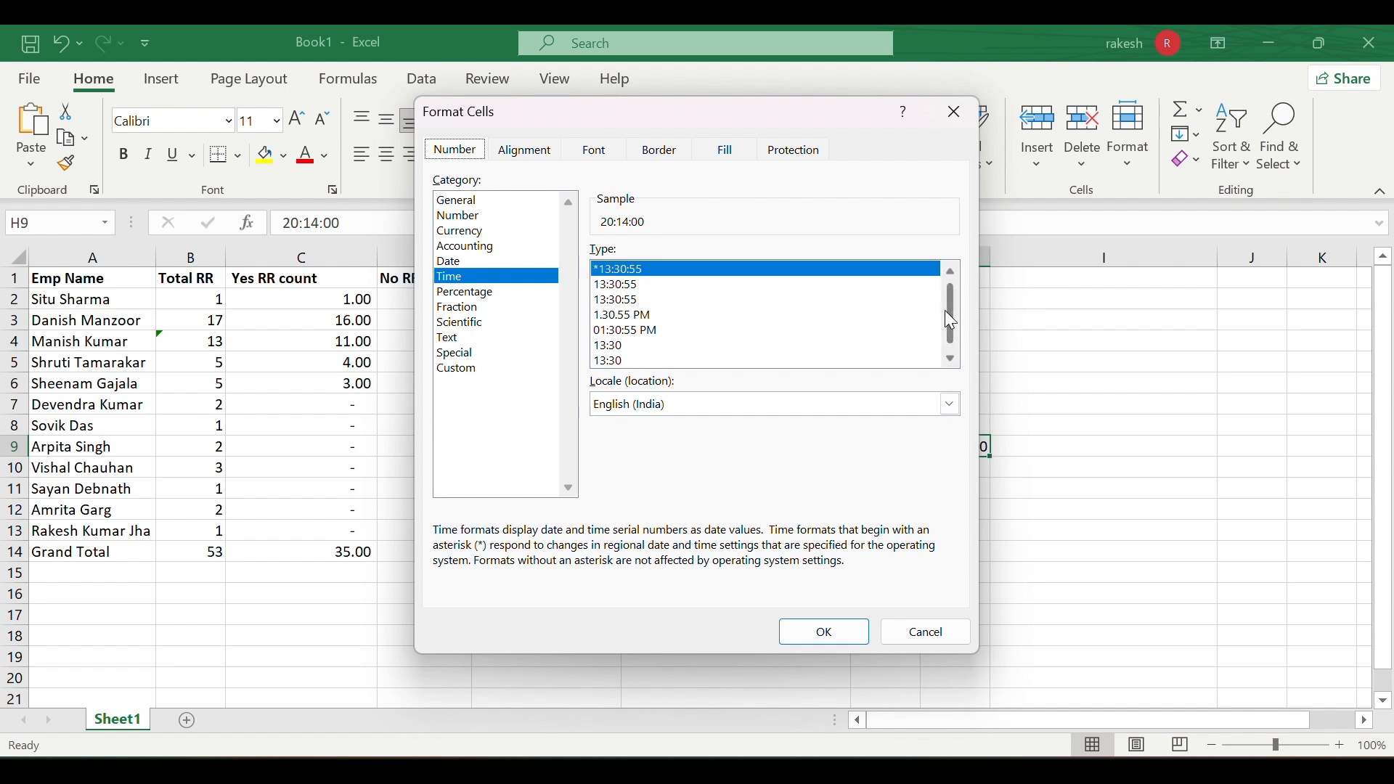
pyautogui.click(639, 330)
pyautogui.click(826, 630)
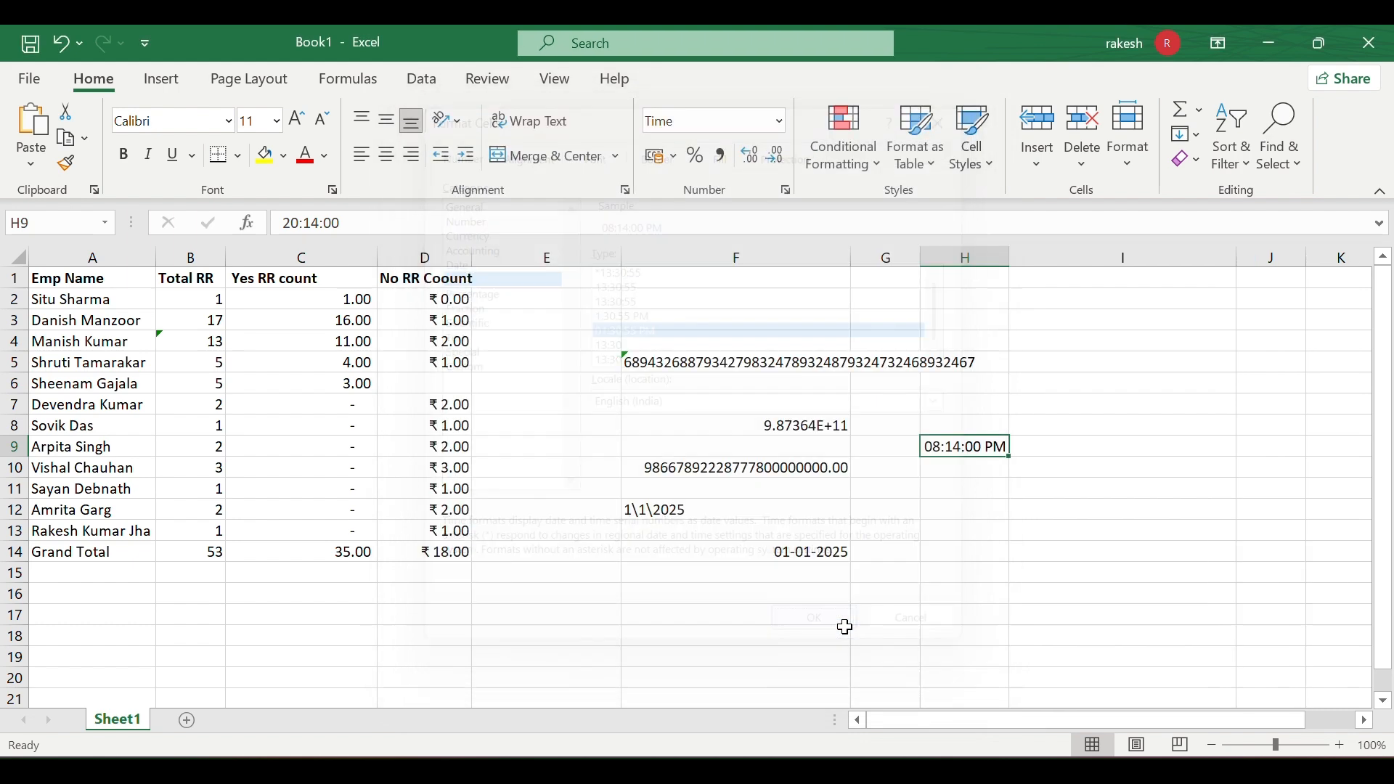
# - Check H9's stored time in edit mode, leaving the number format unchanged
pyautogui.click(968, 529)
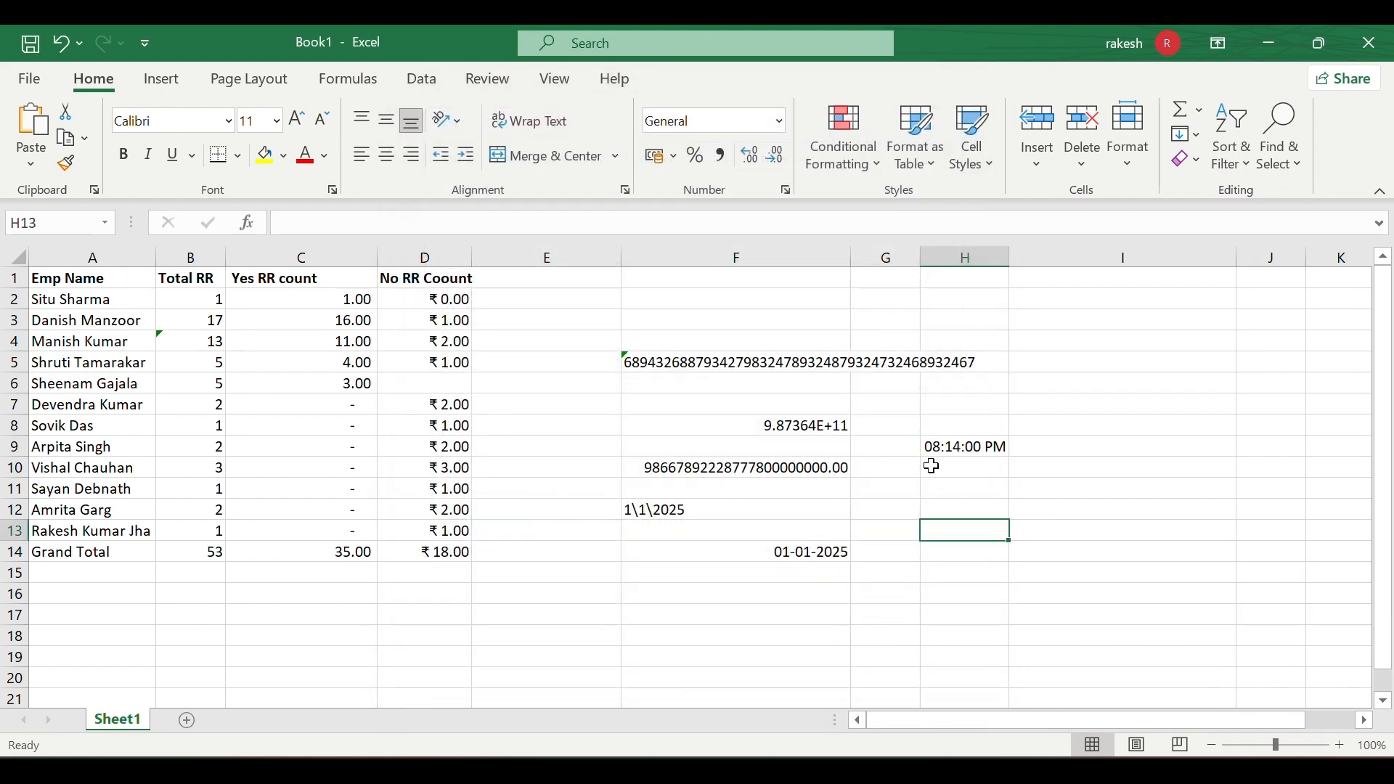
pyautogui.click(996, 448)
pyautogui.doubleClick(980, 446)
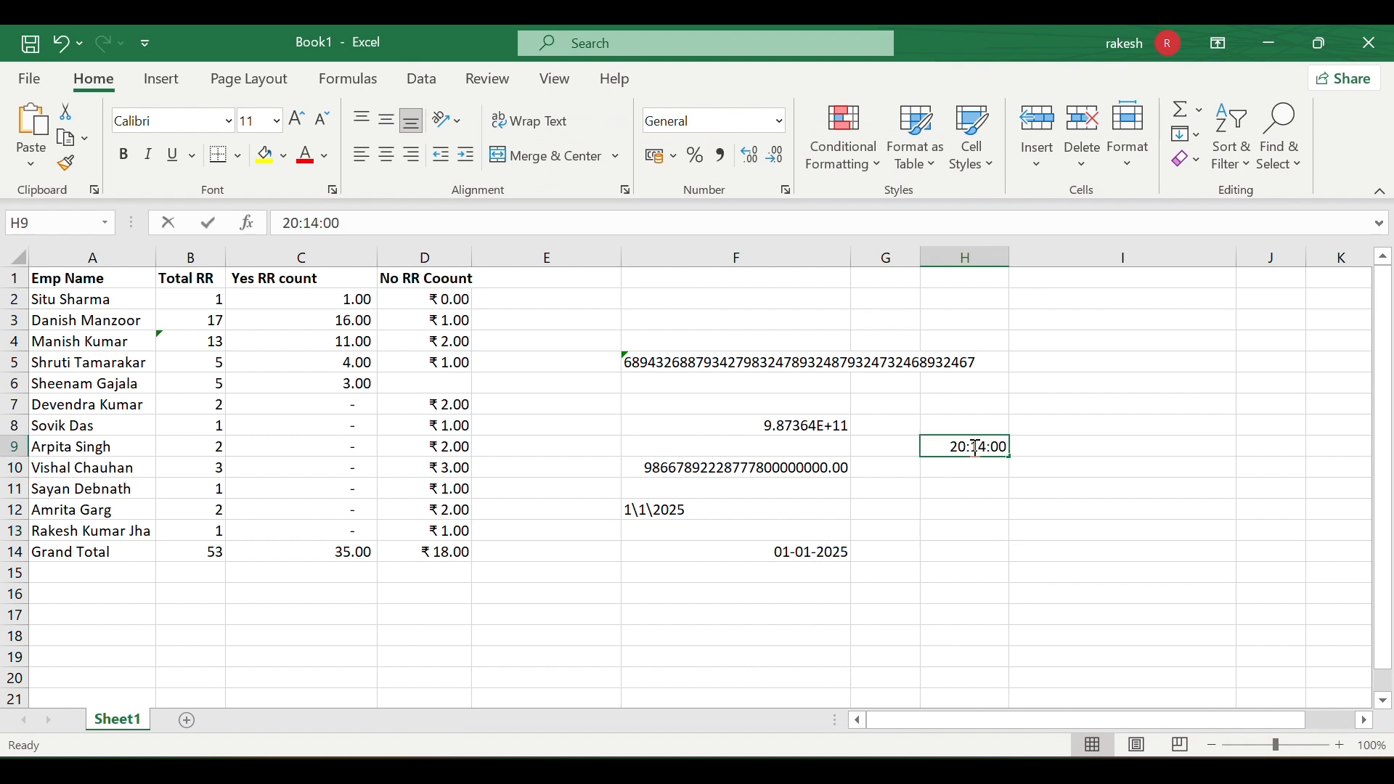
pyautogui.click(982, 483)
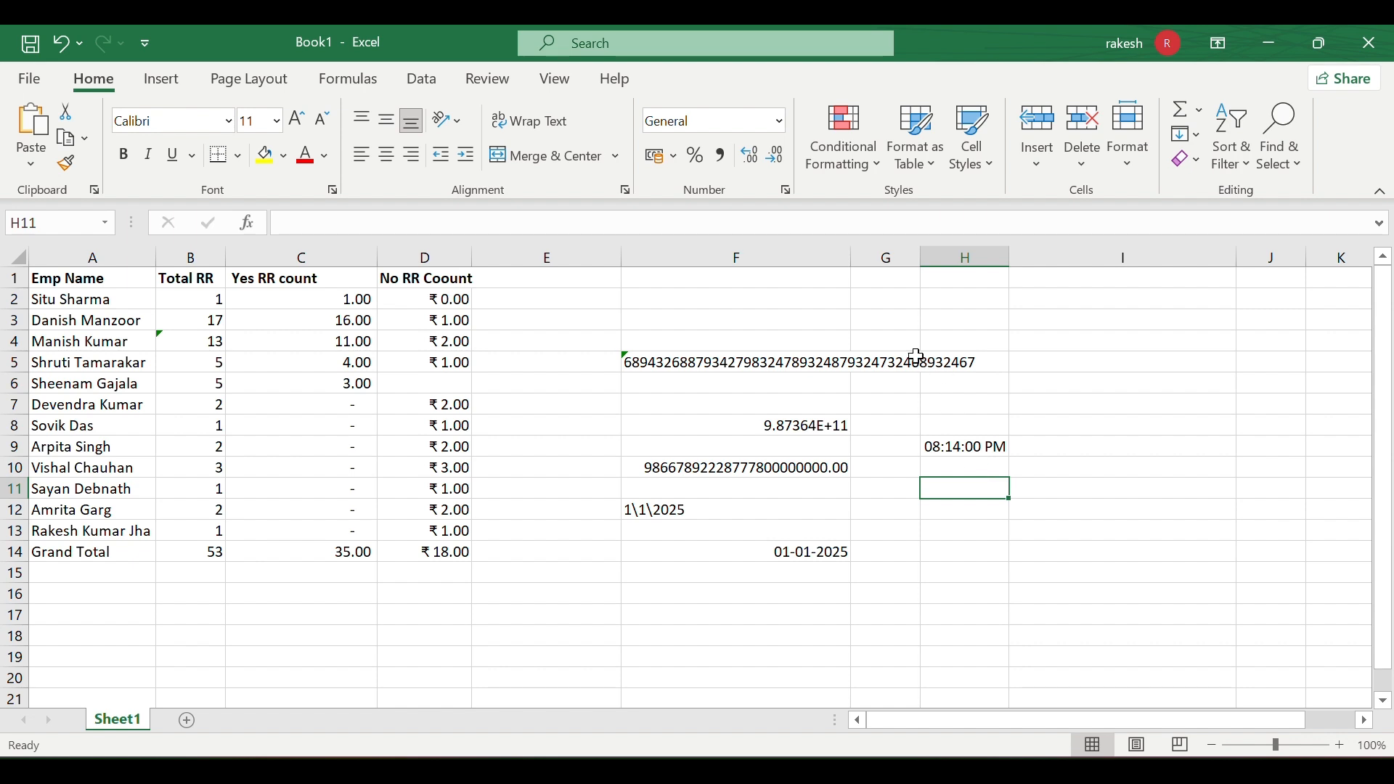
pyautogui.click(773, 120)
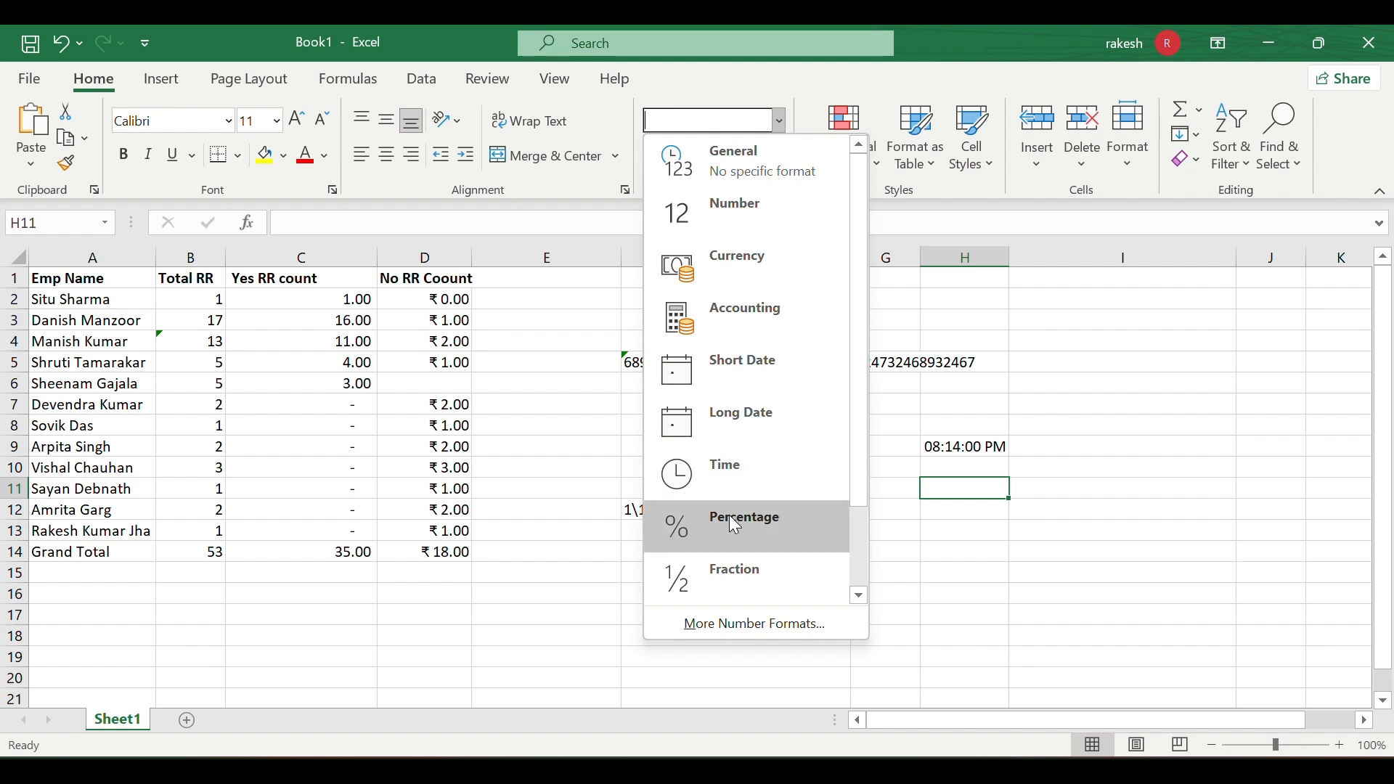
pyautogui.press('Escape')
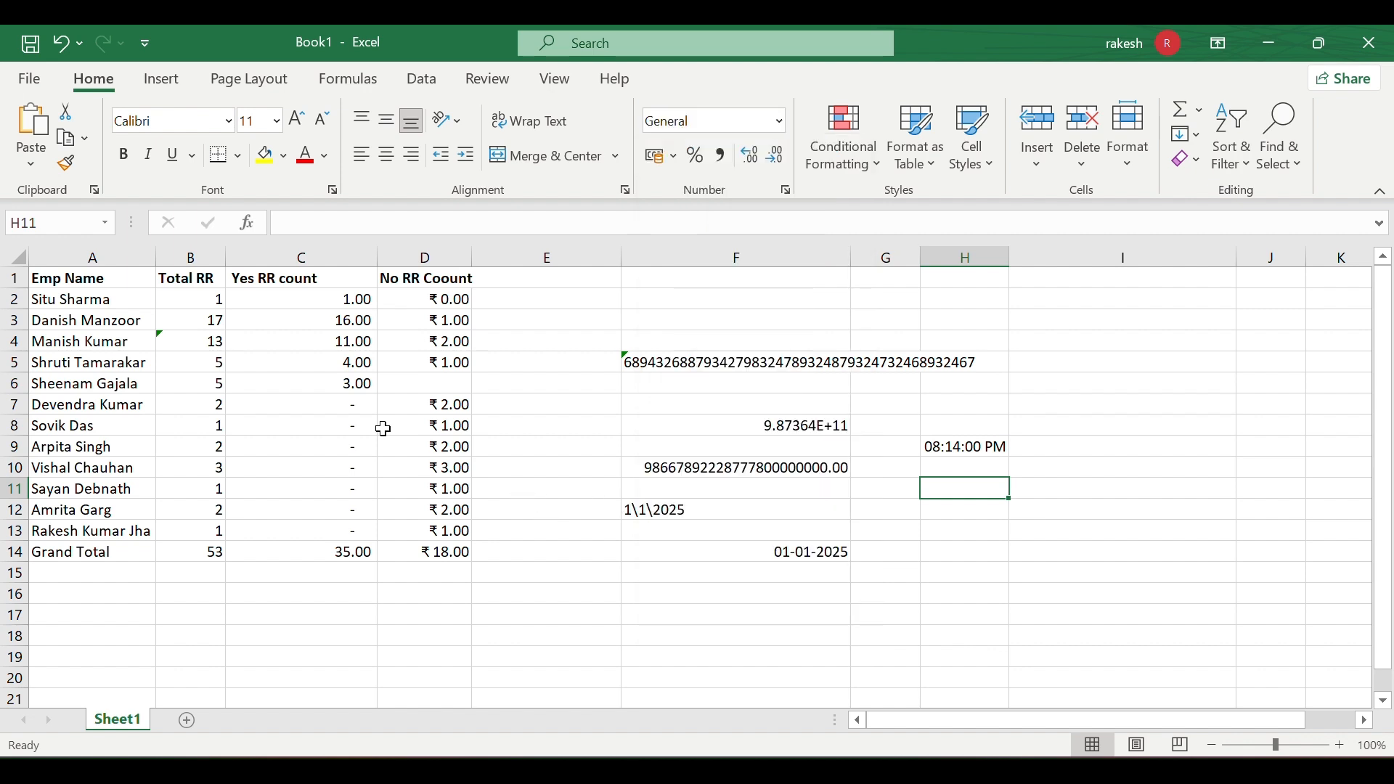
# - Apply the Percentage format to the Total RR values in B2:B14
pyautogui.click(209, 302)
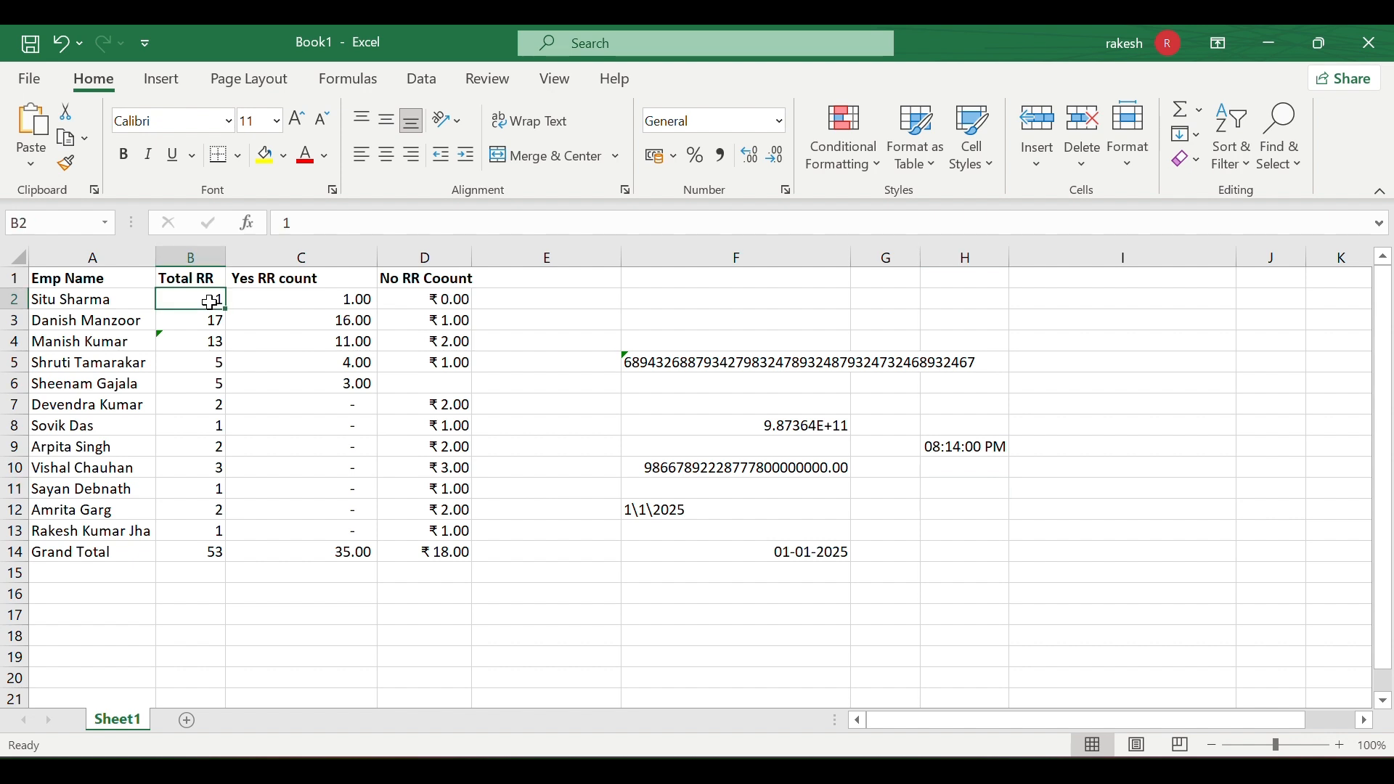
pyautogui.moveTo(209, 303); pyautogui.dragTo(207, 553)
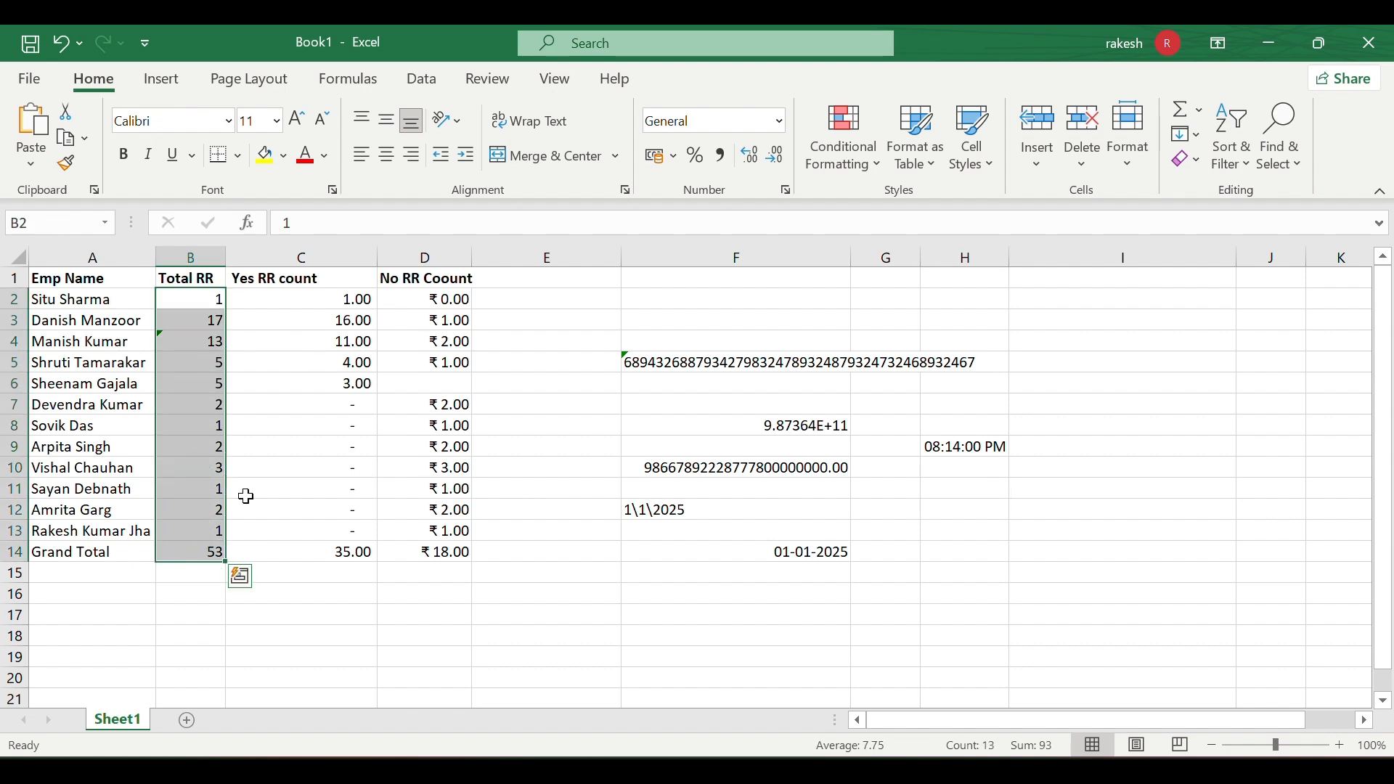
pyautogui.click(782, 123)
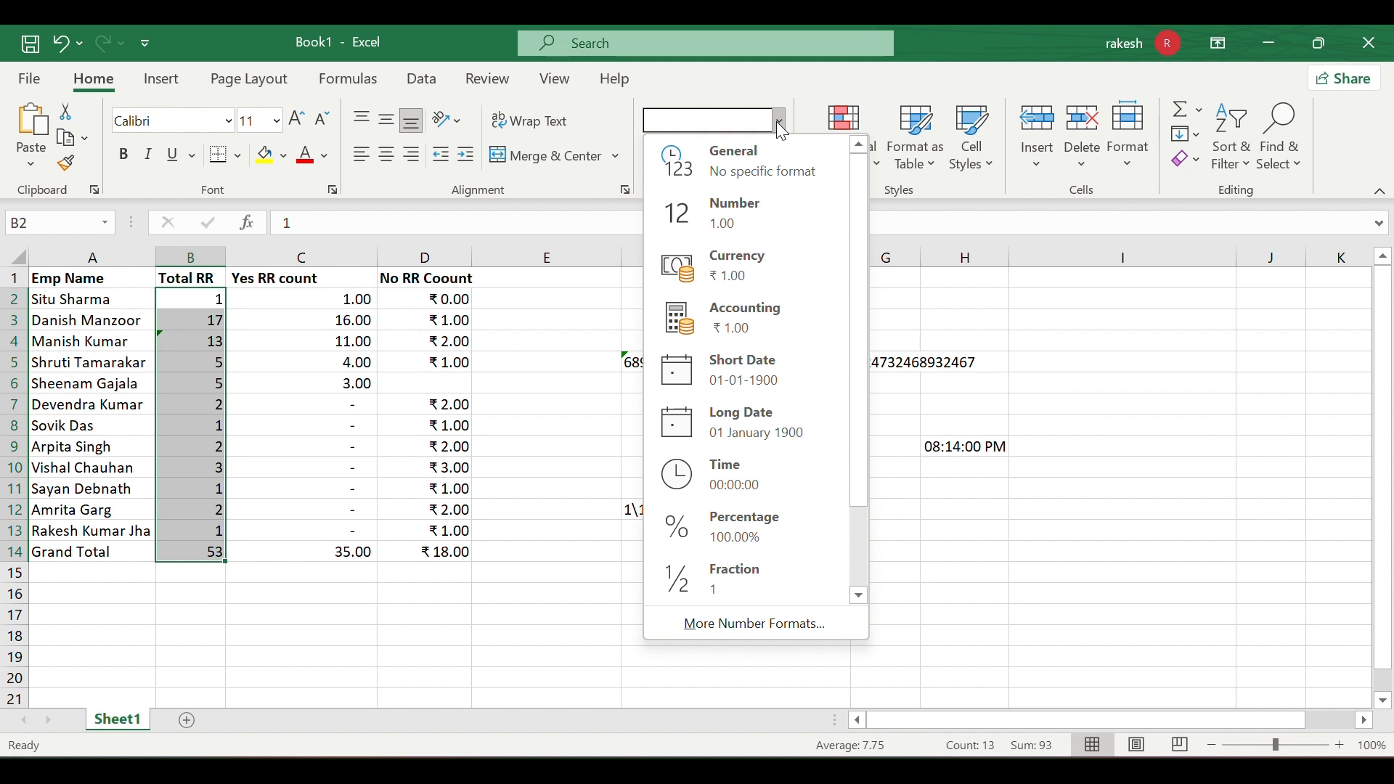
pyautogui.click(740, 511)
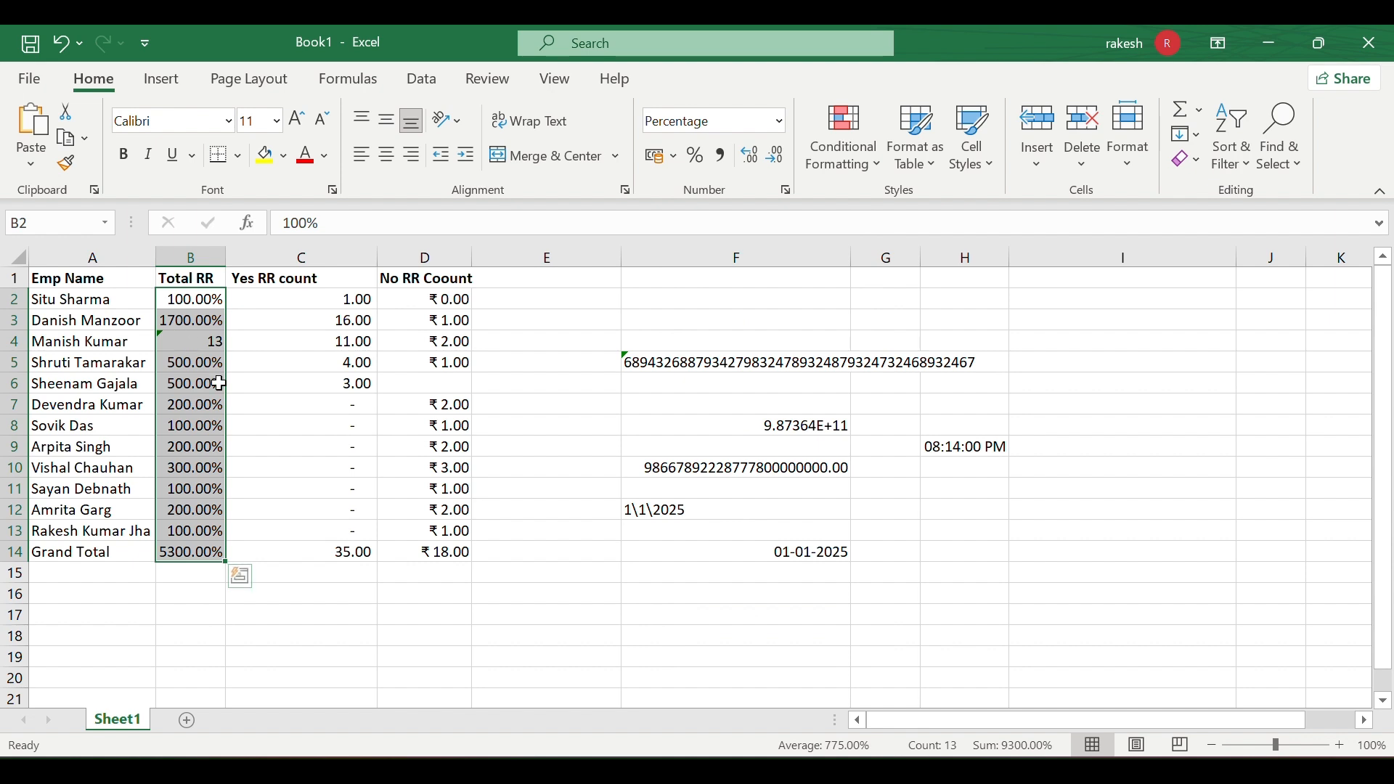
# - Adjust the percentage decimals until B2:B14 show whole numbers like 100% and 1700%
pyautogui.click(445, 674)
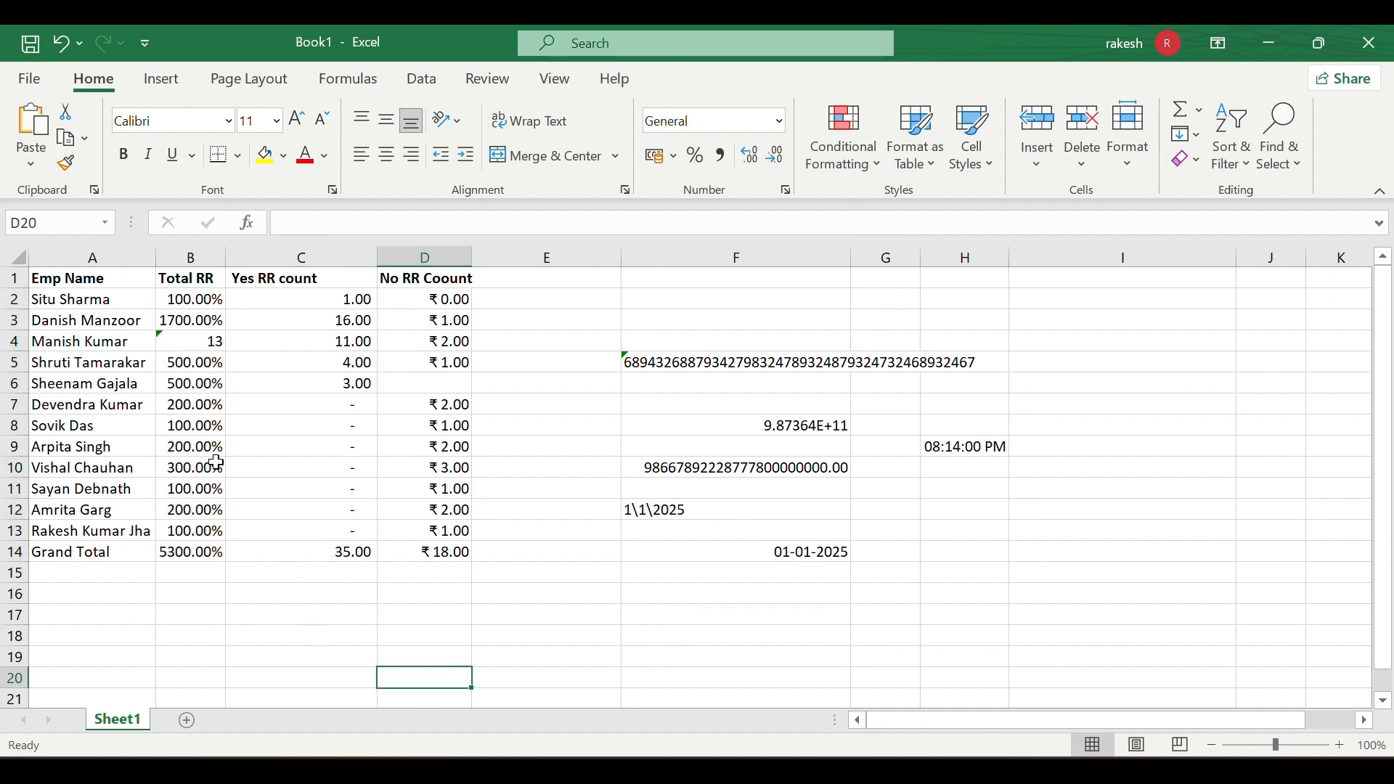
pyautogui.moveTo(208, 298); pyautogui.dragTo(177, 551)
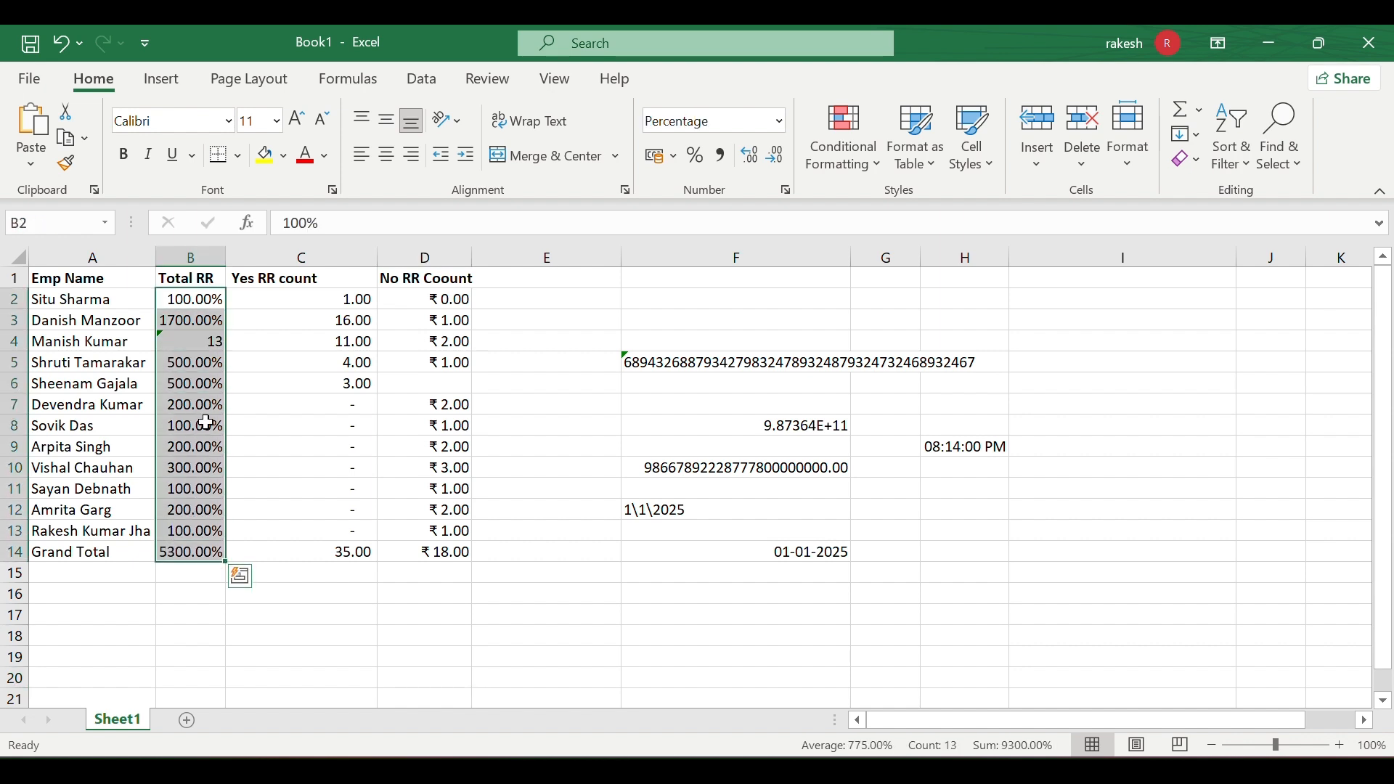
pyautogui.click(777, 157)
pyautogui.click(777, 157)
pyautogui.click(776, 155)
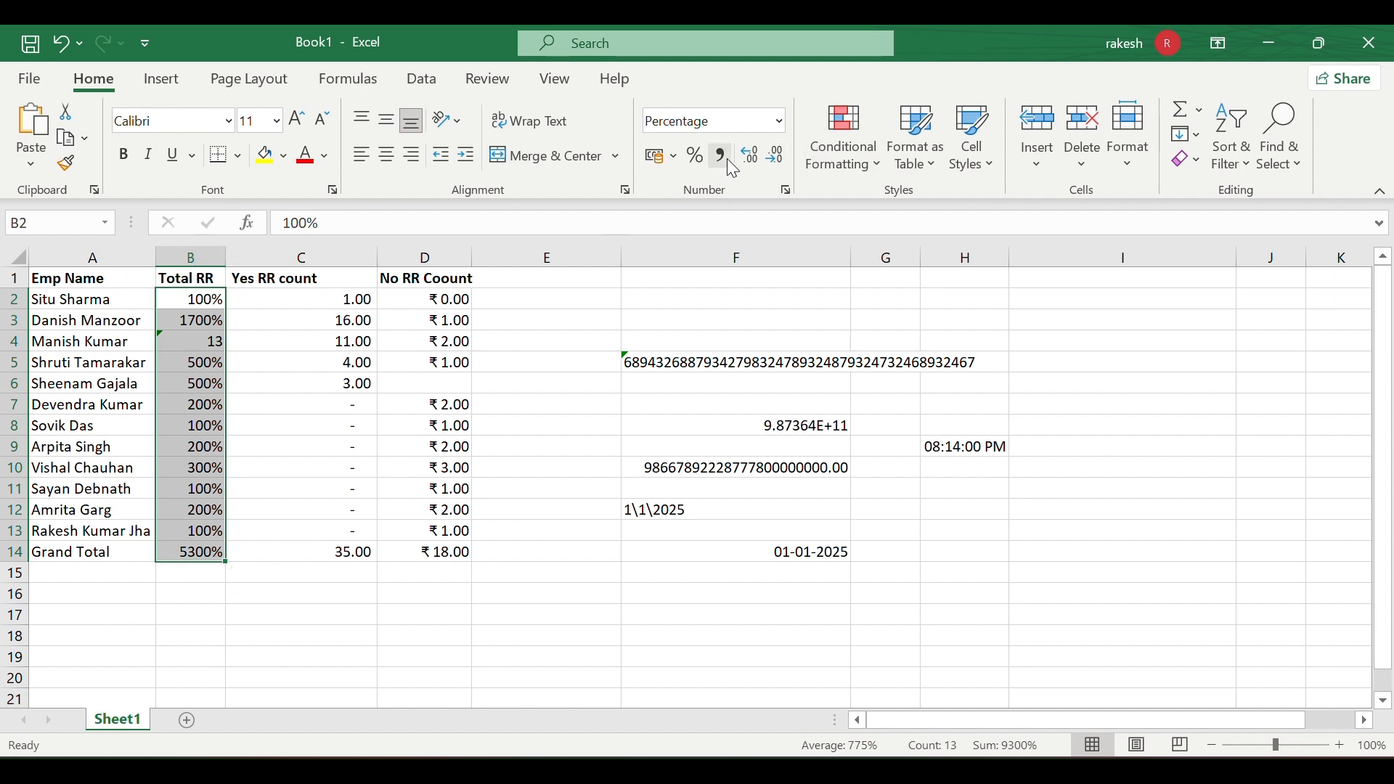
pyautogui.click(752, 155)
pyautogui.click(752, 155)
pyautogui.click(752, 155)
pyautogui.click(752, 155)
pyautogui.click(751, 155)
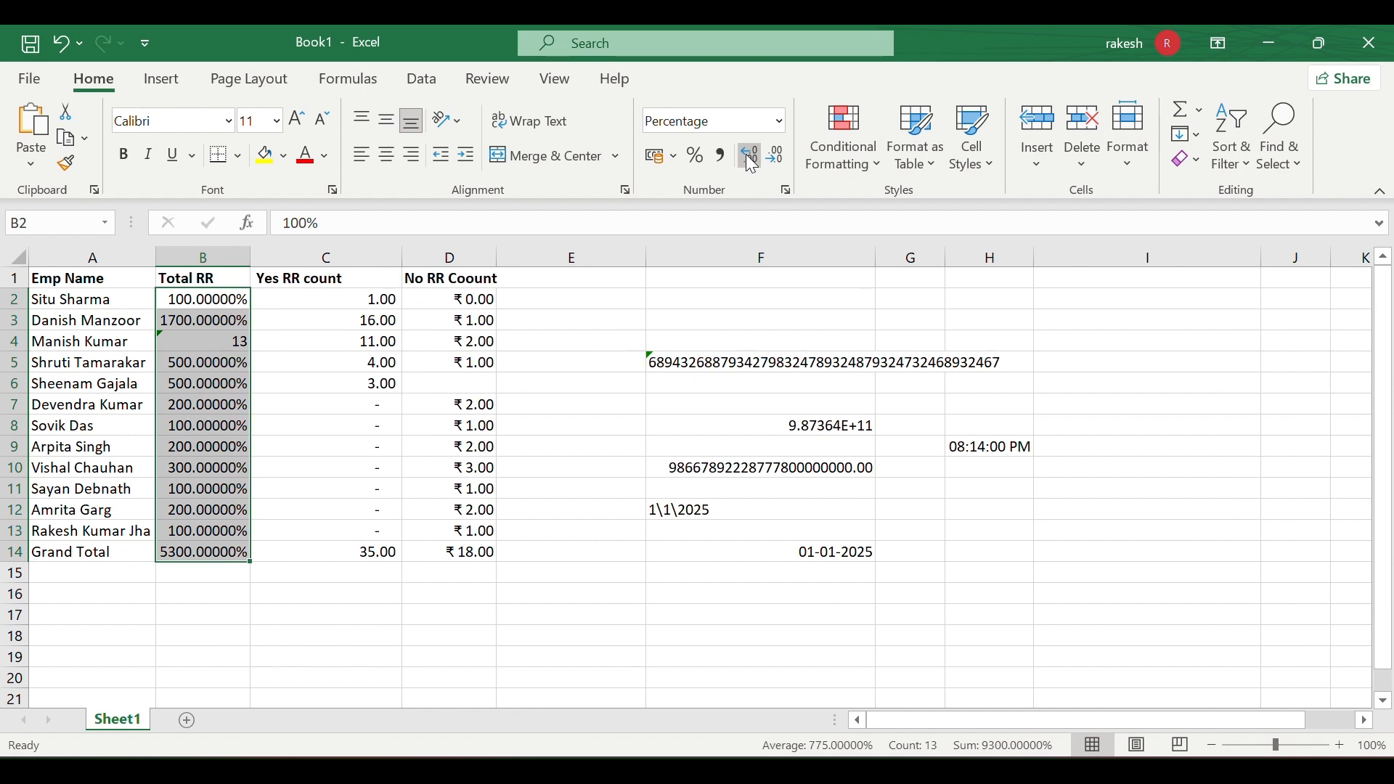
pyautogui.click(751, 156)
pyautogui.click(752, 156)
pyautogui.click(752, 157)
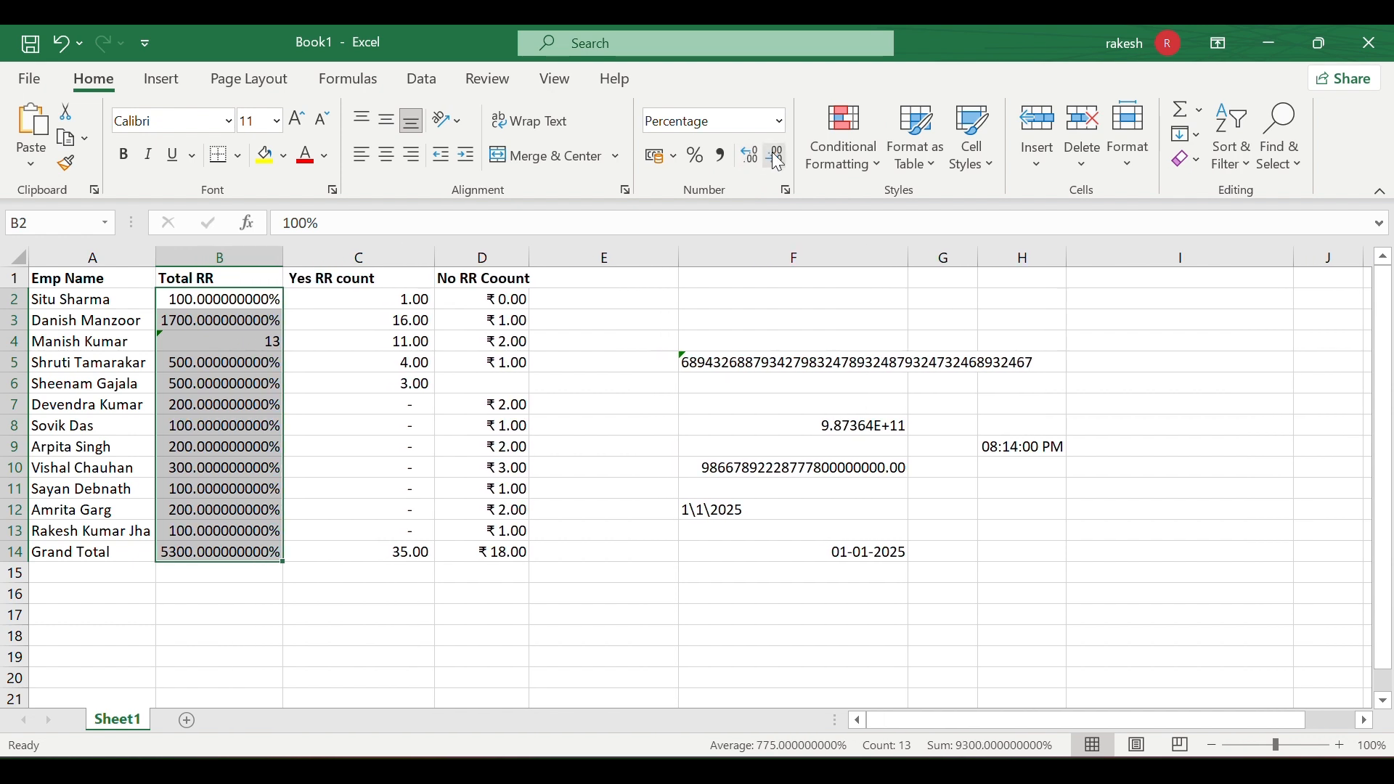
pyautogui.click(777, 155)
pyautogui.click(776, 155)
pyautogui.click(777, 156)
pyautogui.click(777, 155)
pyautogui.click(777, 156)
pyautogui.click(777, 155)
pyautogui.click(777, 156)
pyautogui.click(776, 156)
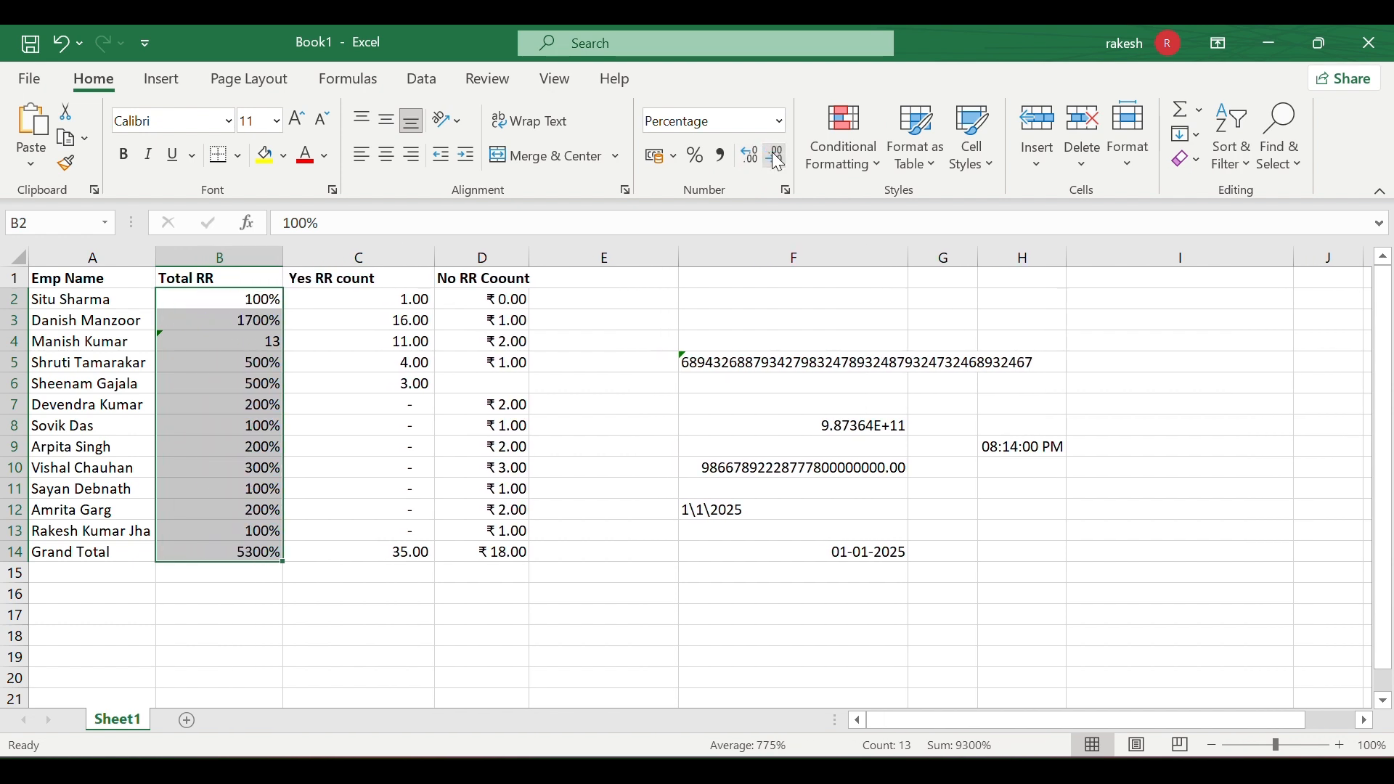
pyautogui.click(682, 381)
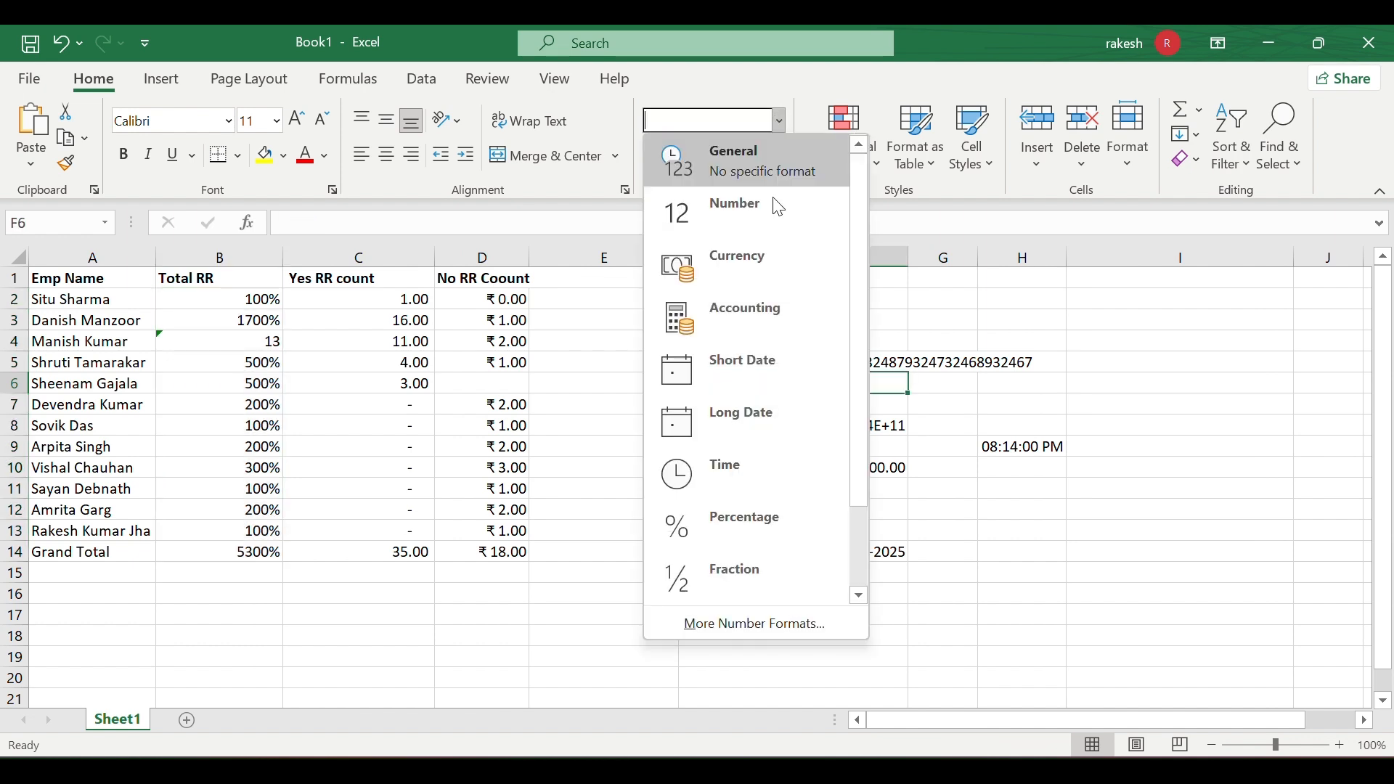
# - Enter 1/2 in E11 and 5/3 in E13, which Excel stores as 01-Feb and 05-Mar
pyautogui.click(778, 120)
pyautogui.scroll(-2, 786, 476)
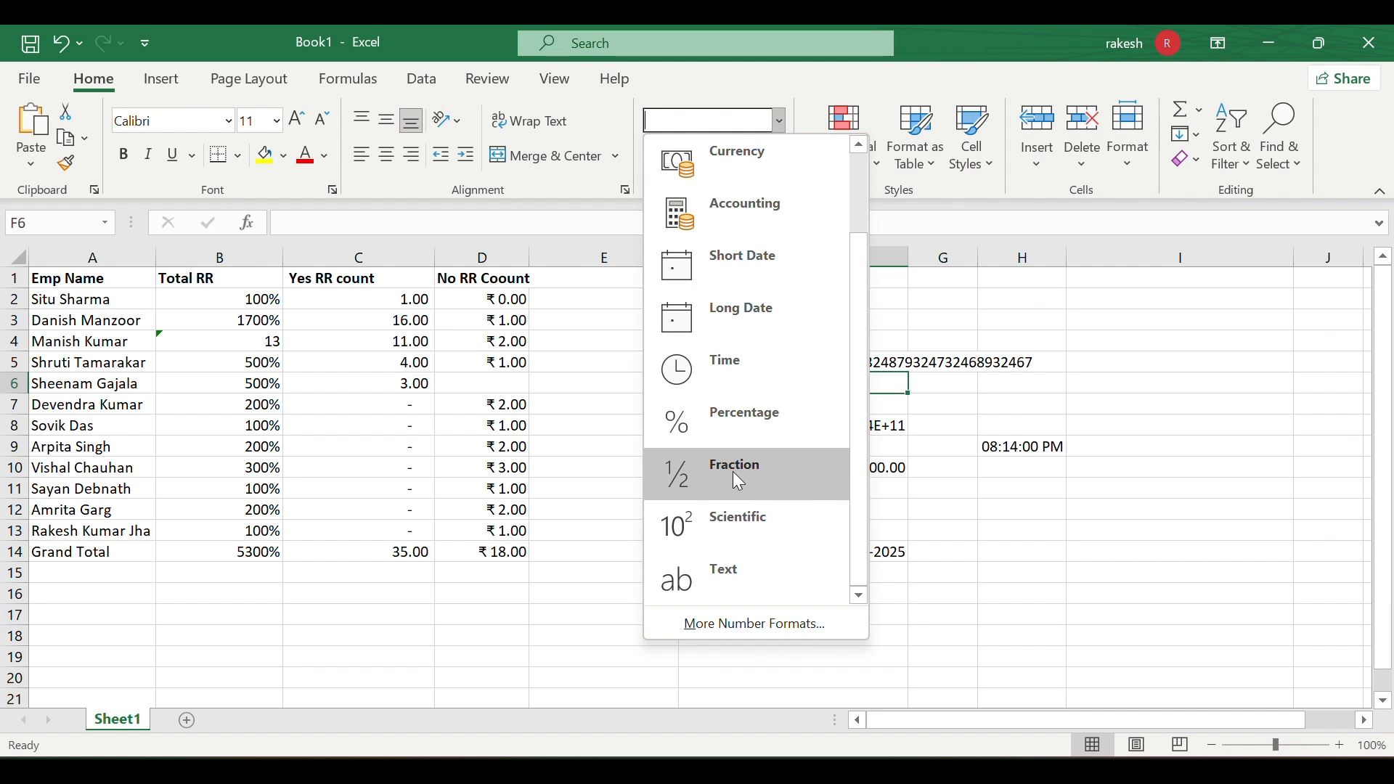
pyautogui.press('Escape')
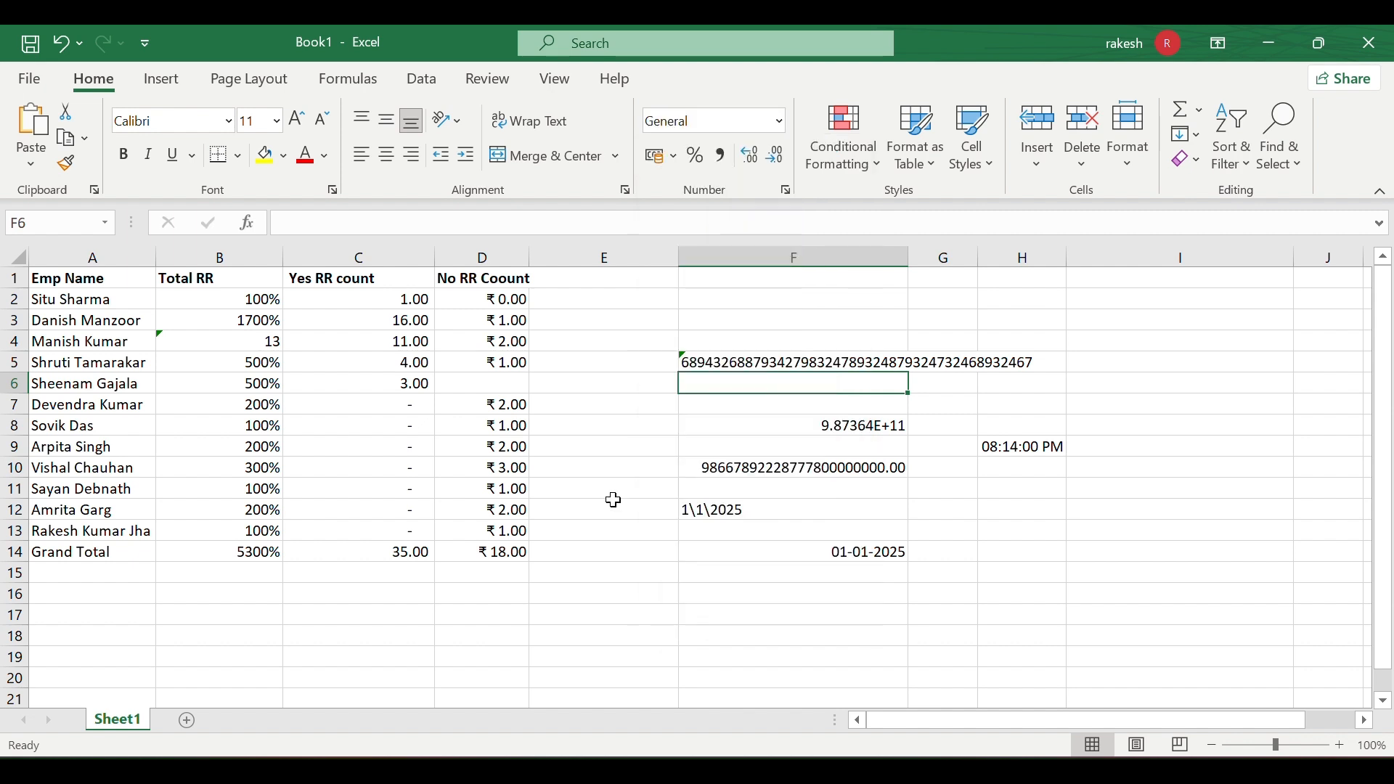
pyautogui.click(617, 484)
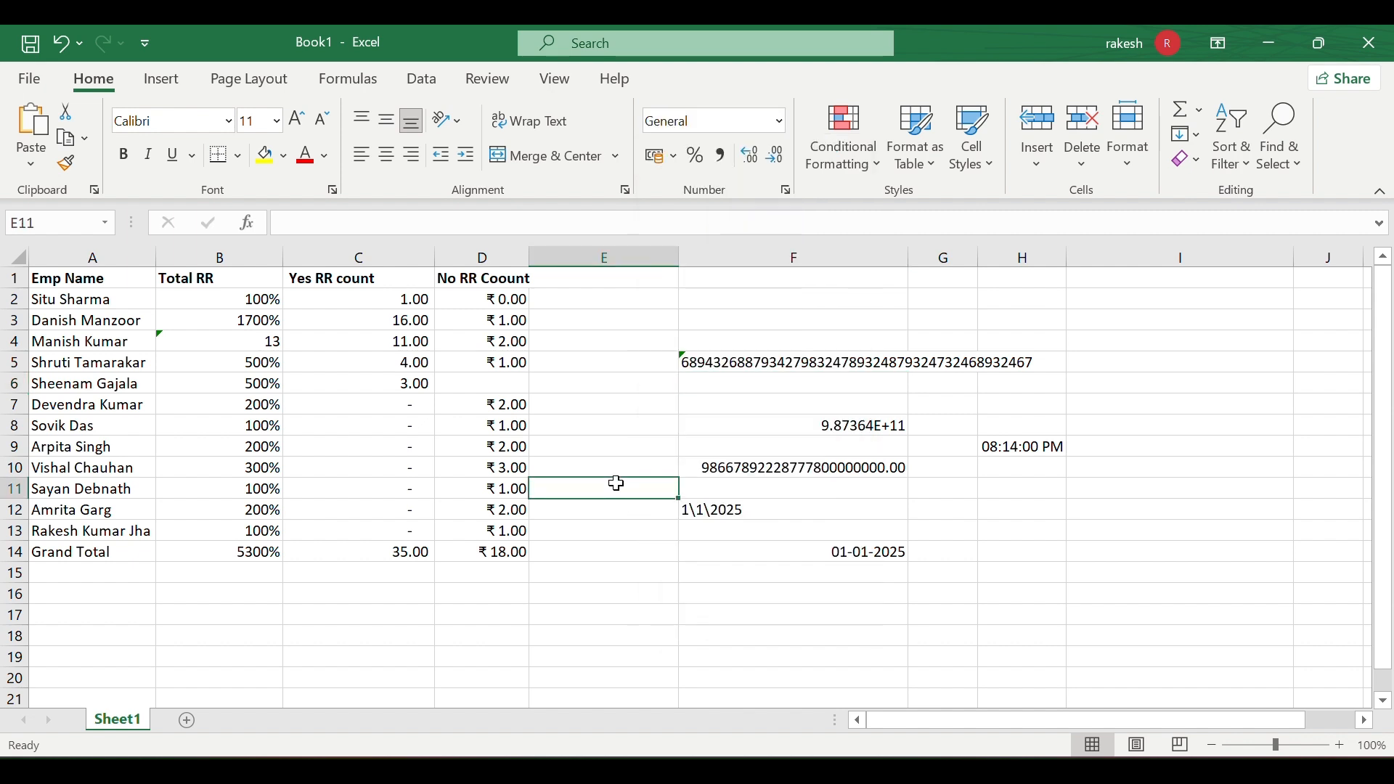
pyautogui.doubleClick(617, 484)
pyautogui.write('1/2')
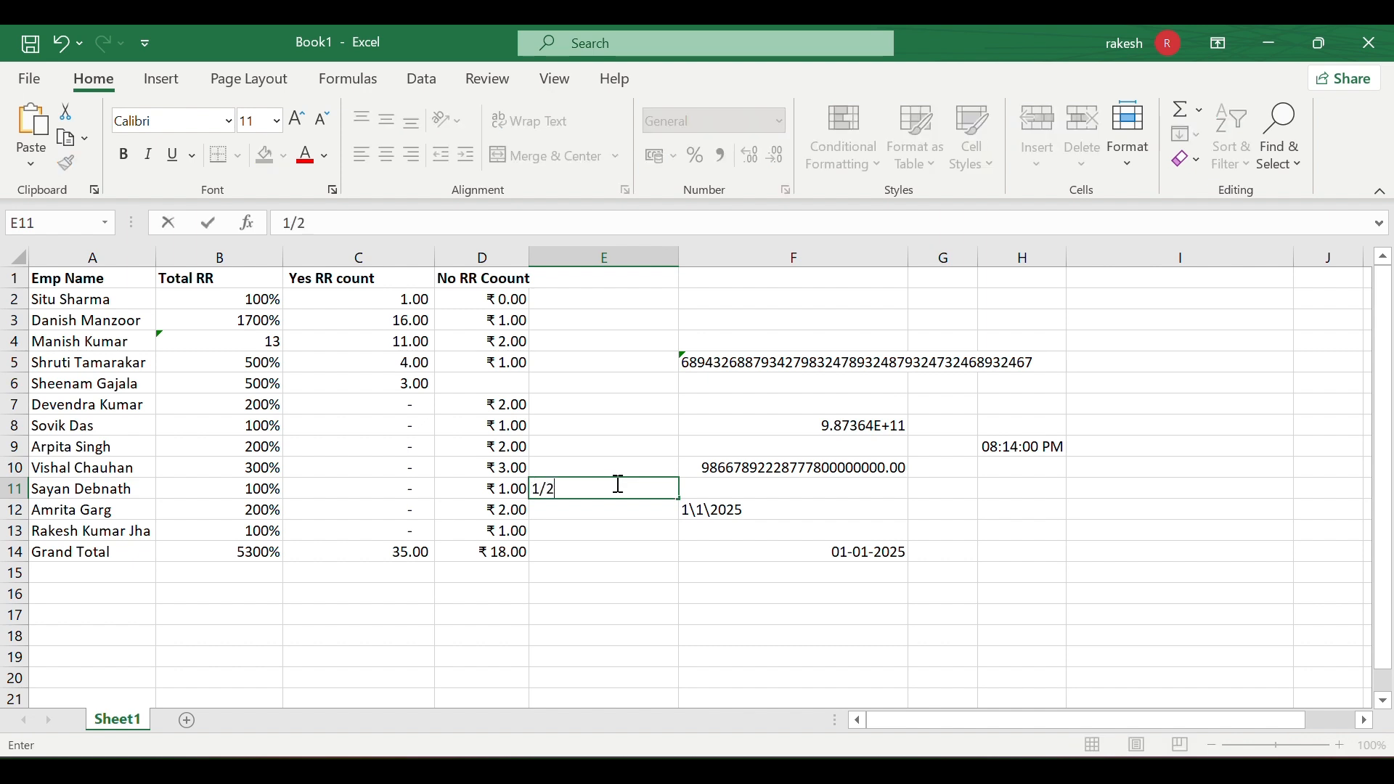
pyautogui.click(613, 513)
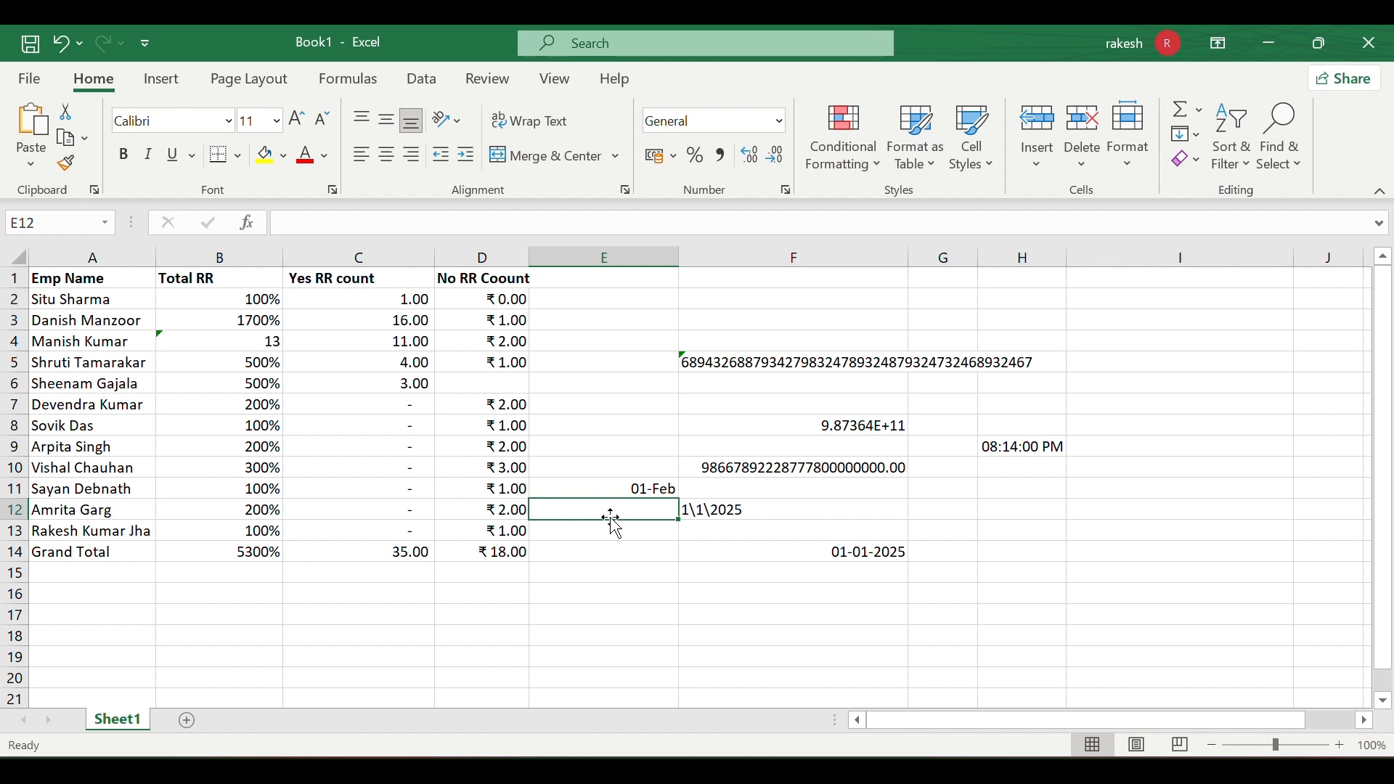
pyautogui.click(585, 487)
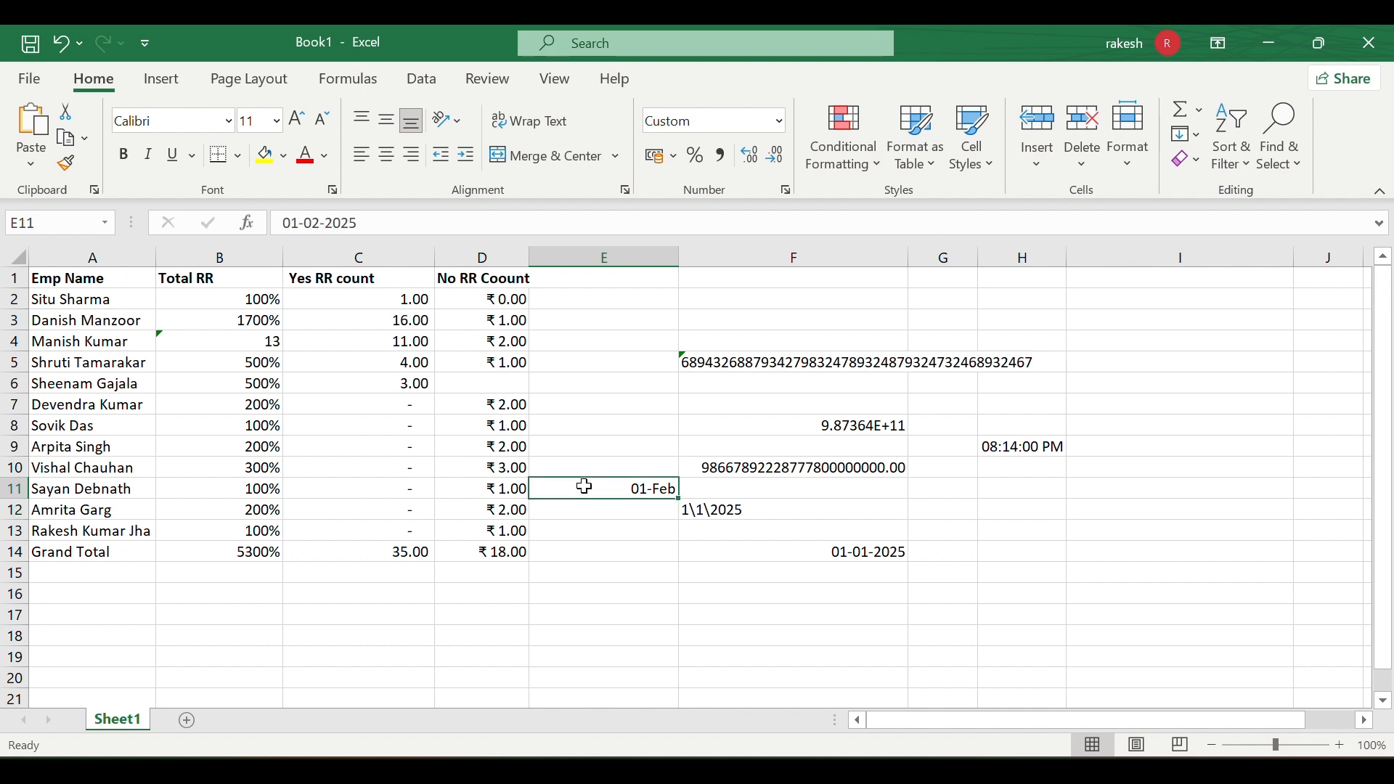
pyautogui.click(585, 532)
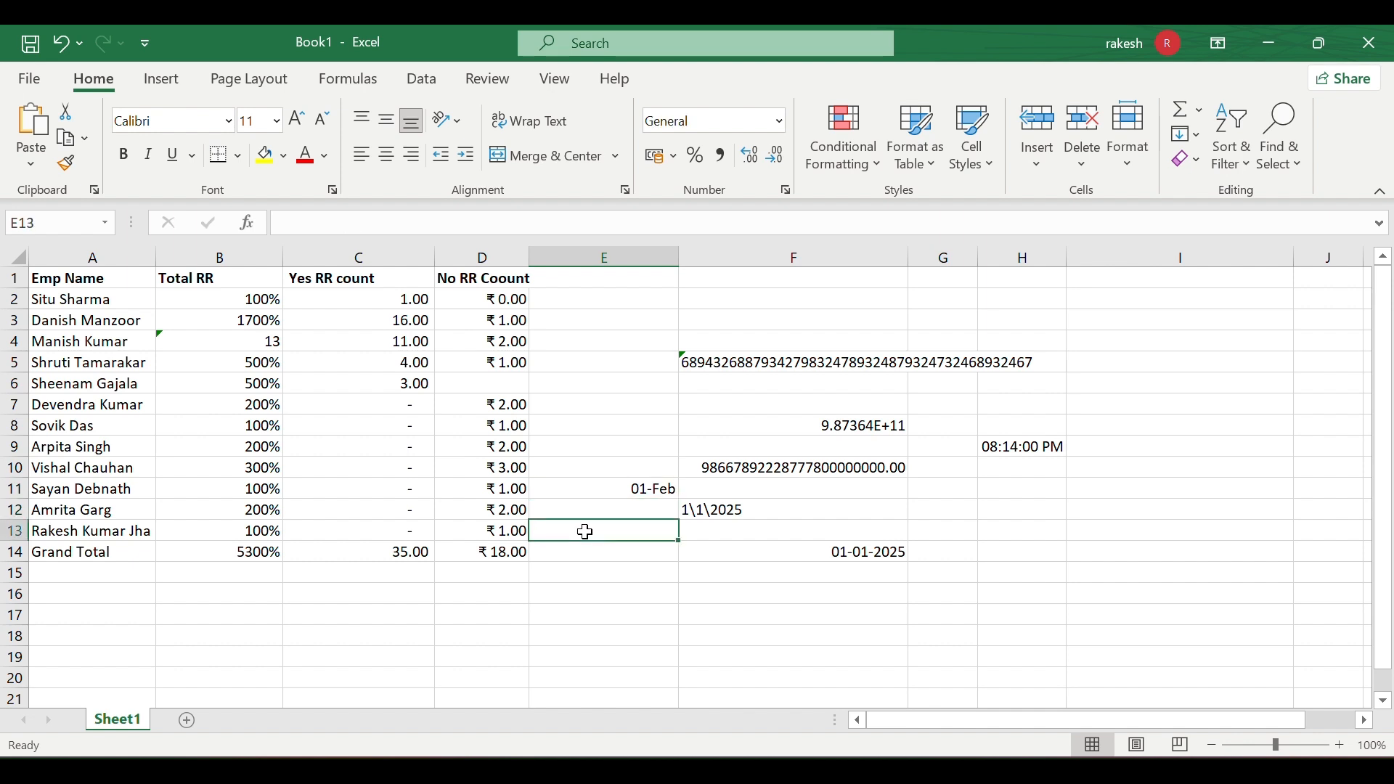
pyautogui.write('5')
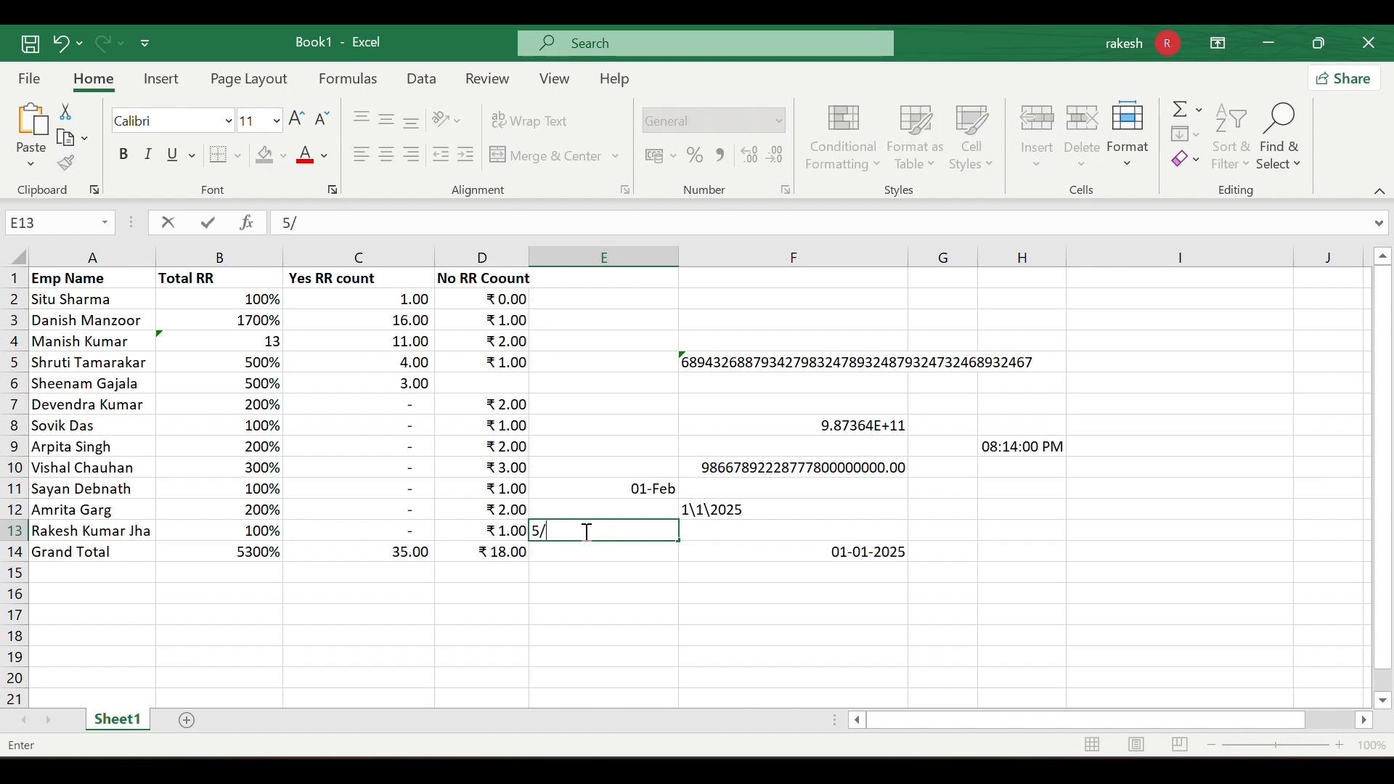
pyautogui.write('/3')
pyautogui.press('Return')
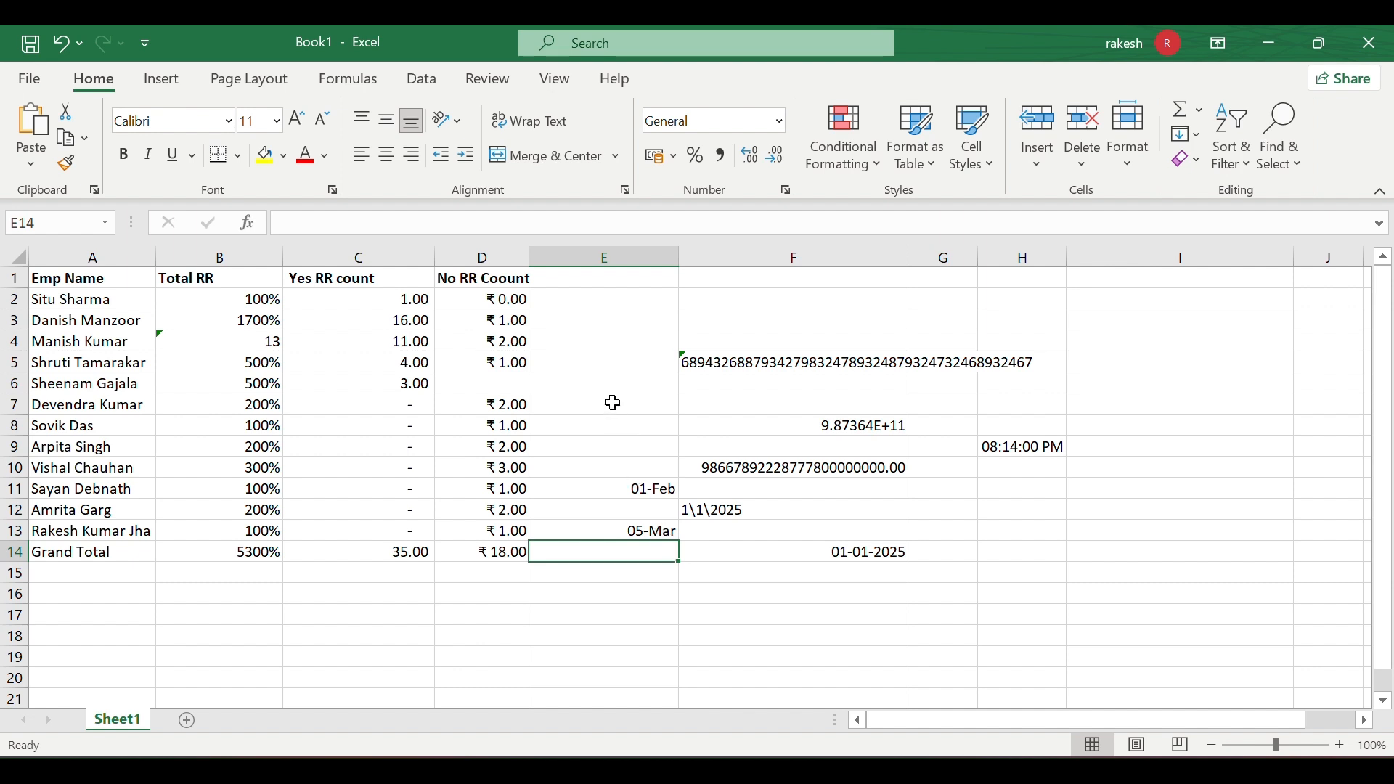
# - Apply Fraction format to E11, E13 and E7, turning the dates into 45689 and 45721
pyautogui.click(633, 489)
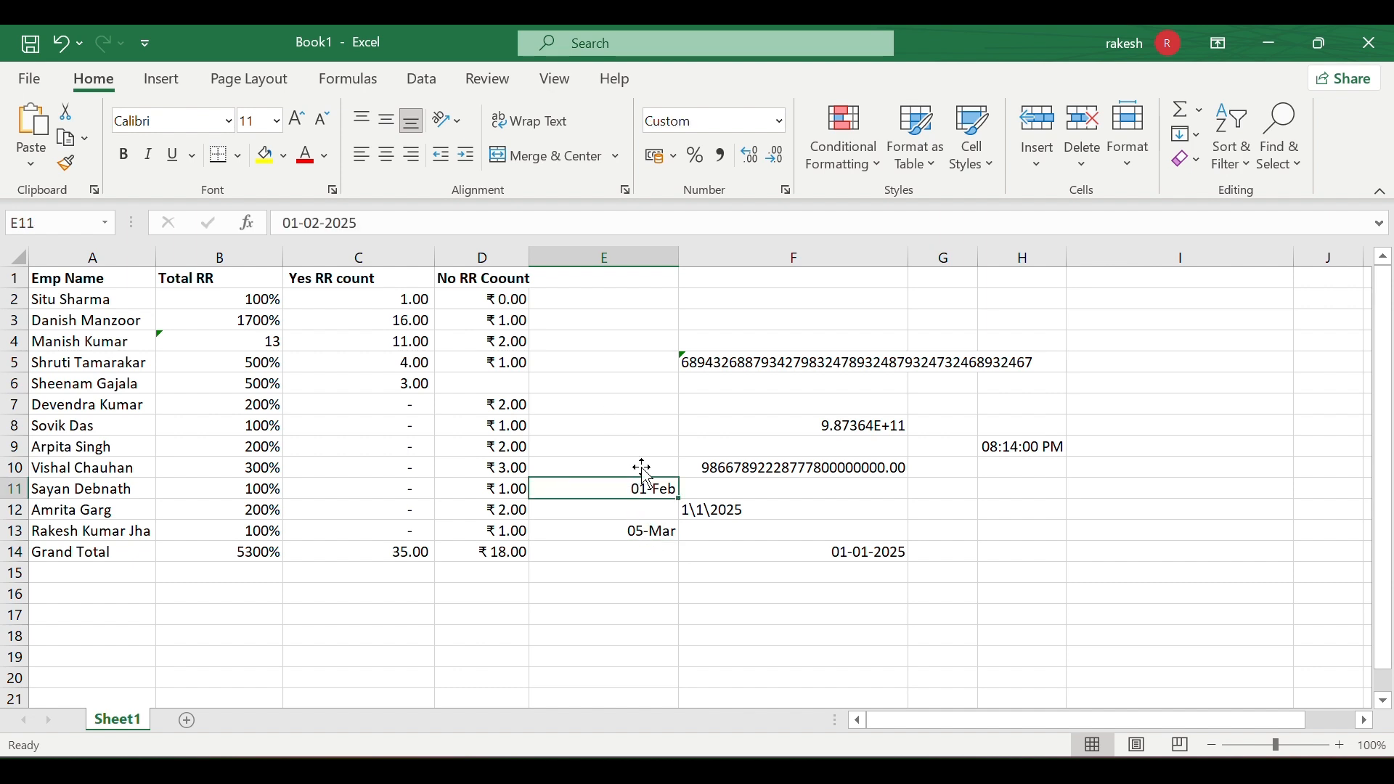
pyautogui.click(780, 124)
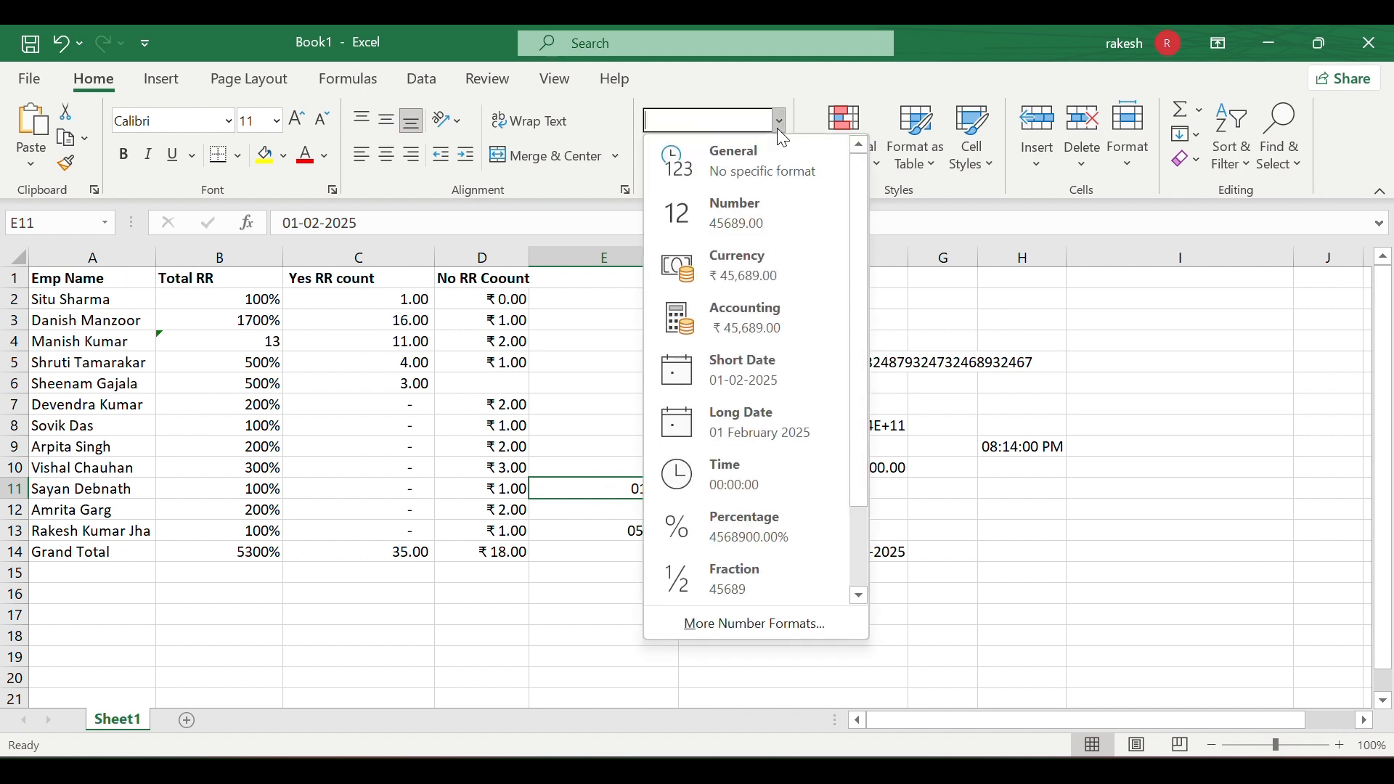
pyautogui.click(748, 567)
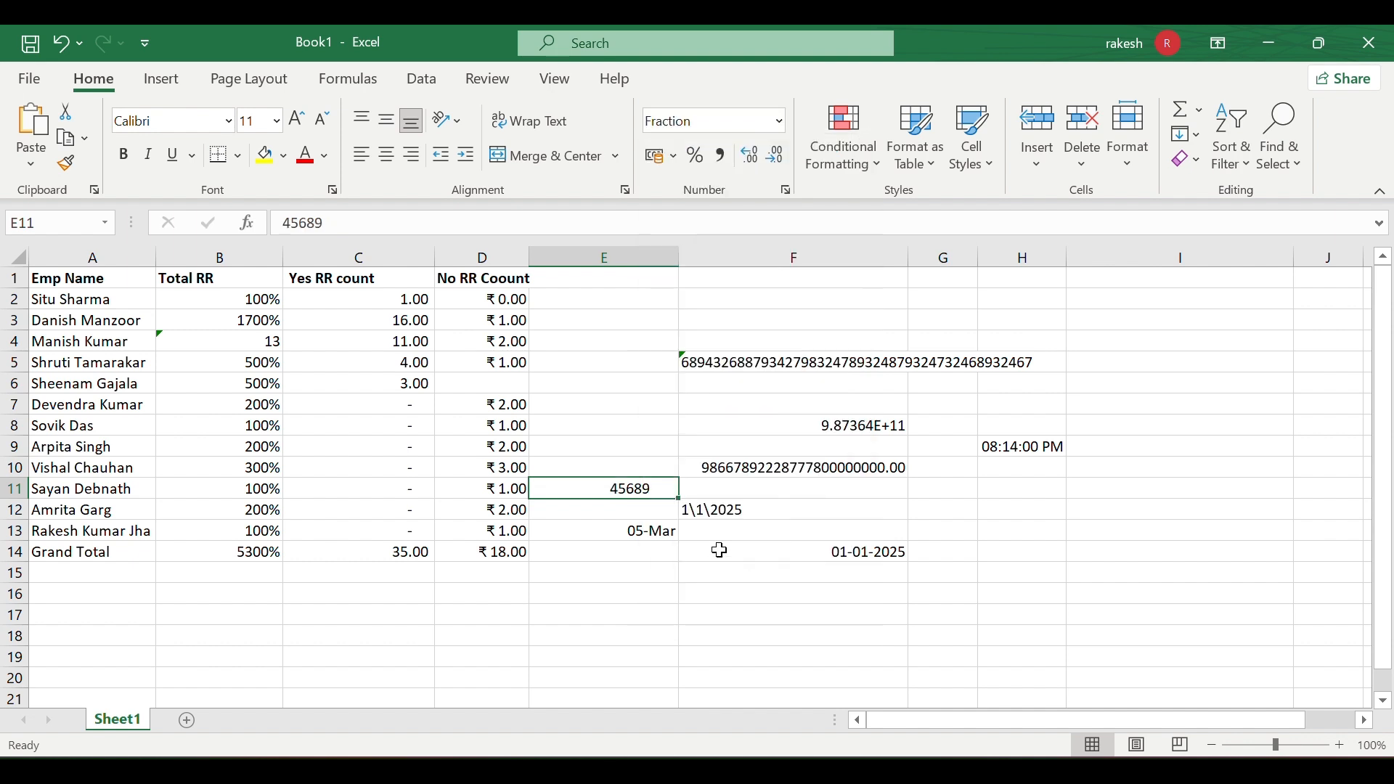
pyautogui.click(637, 538)
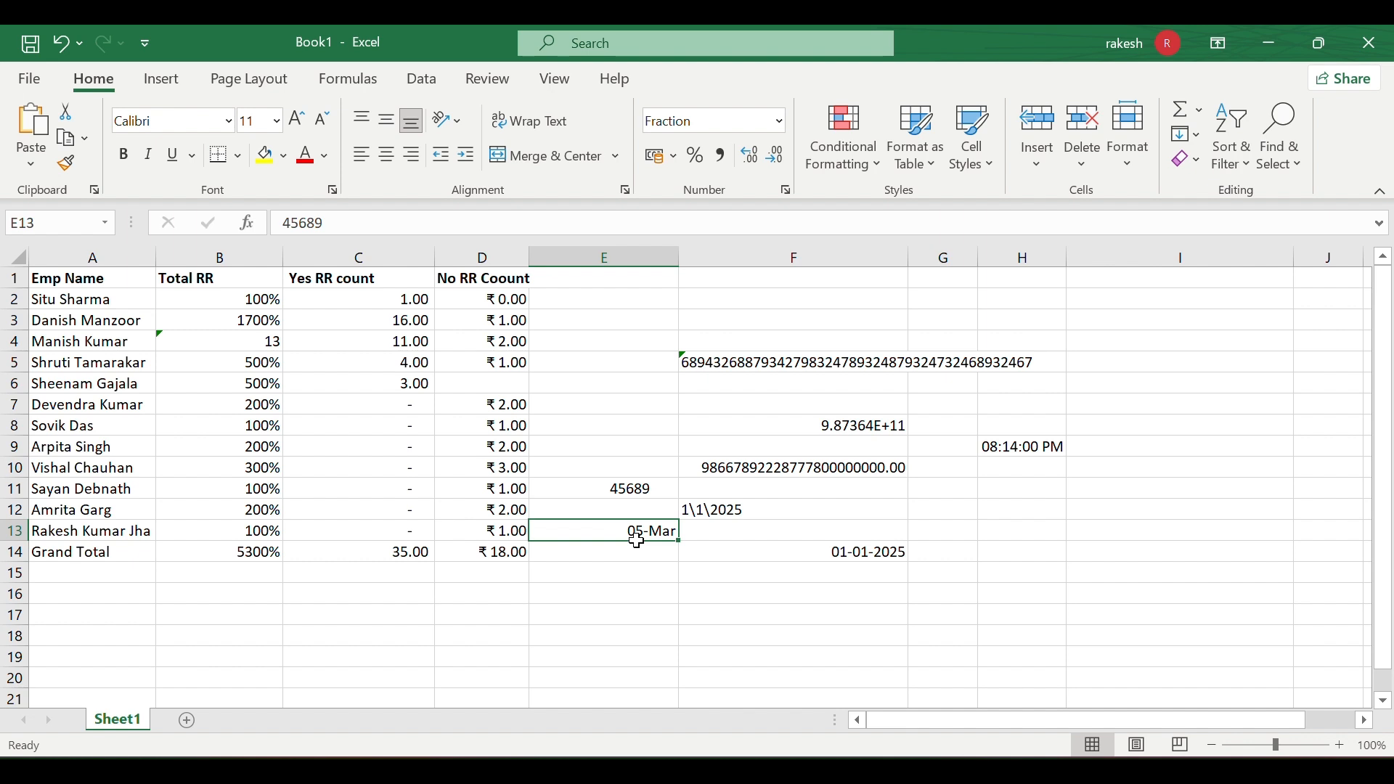
pyautogui.click(779, 122)
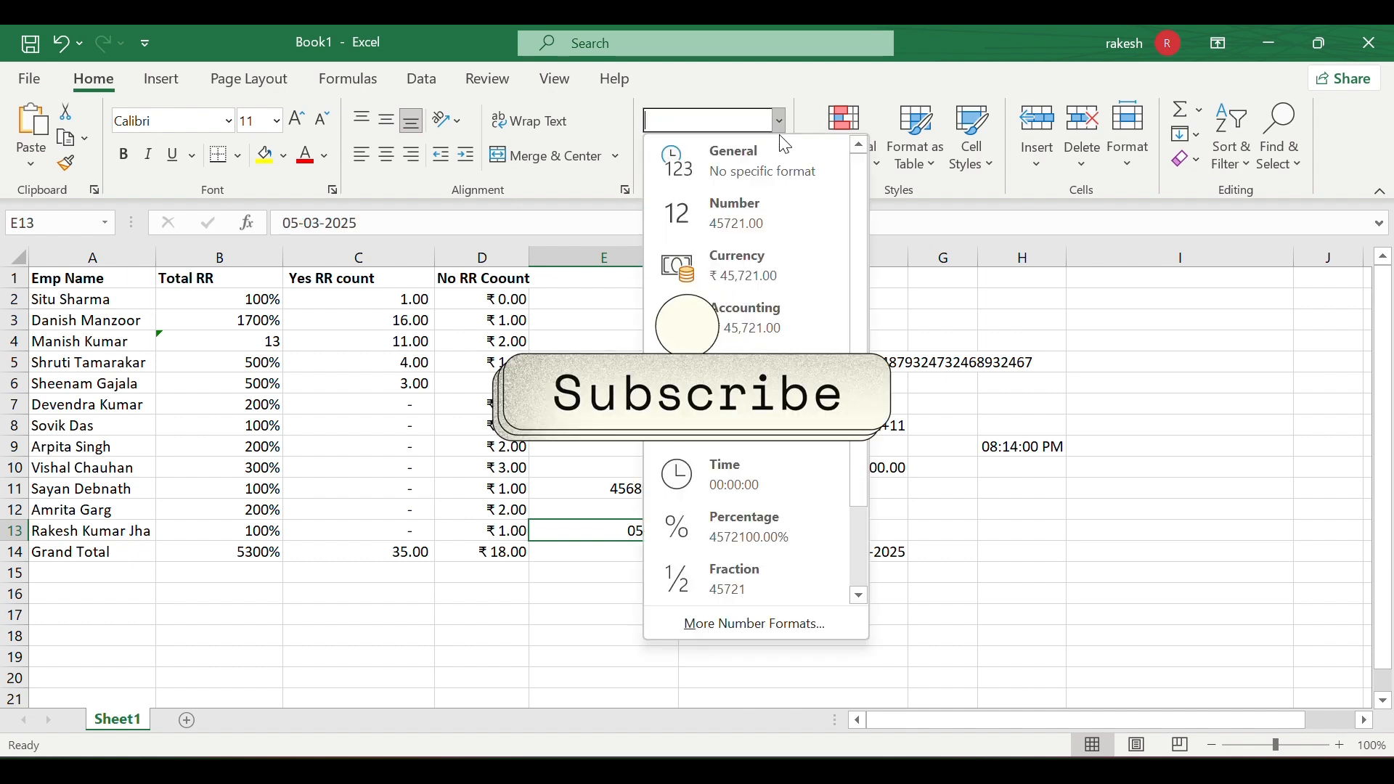
pyautogui.click(765, 580)
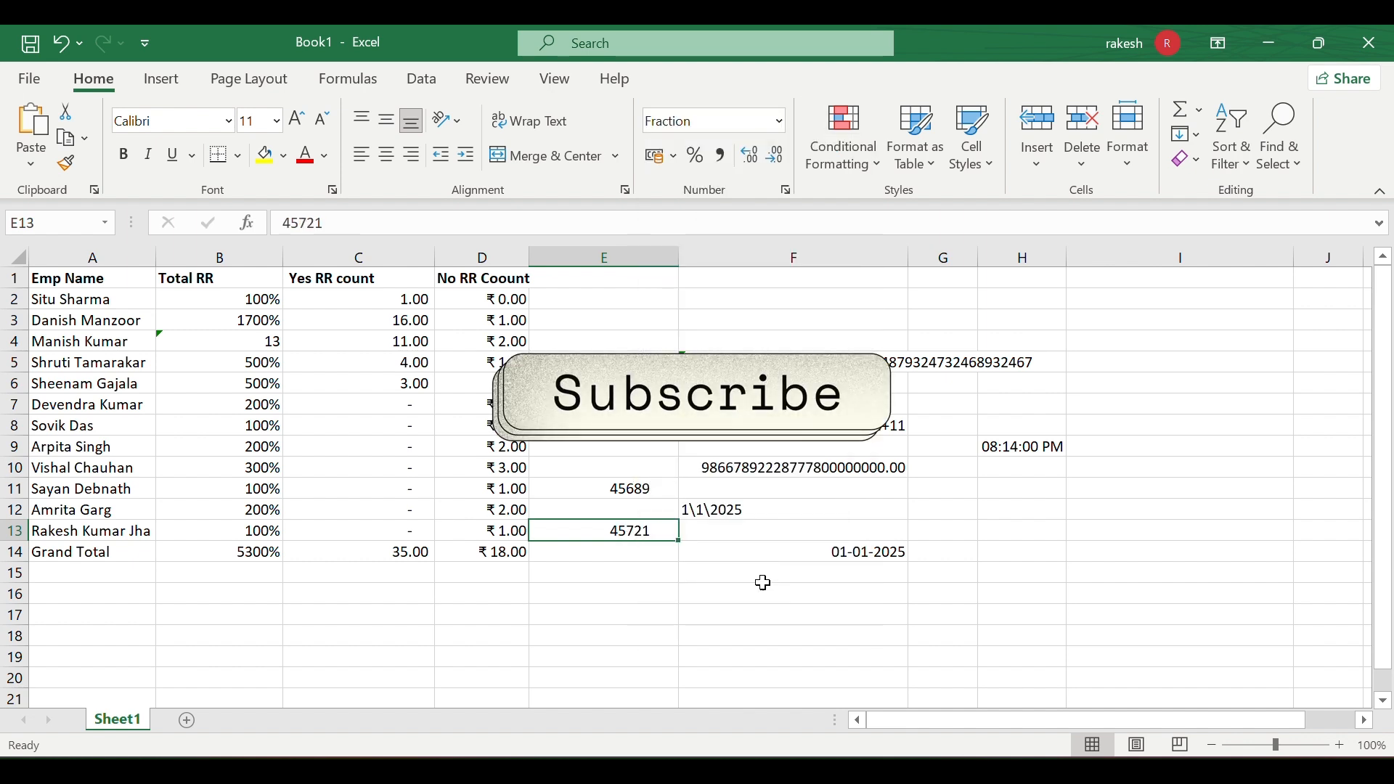
pyautogui.click(604, 404)
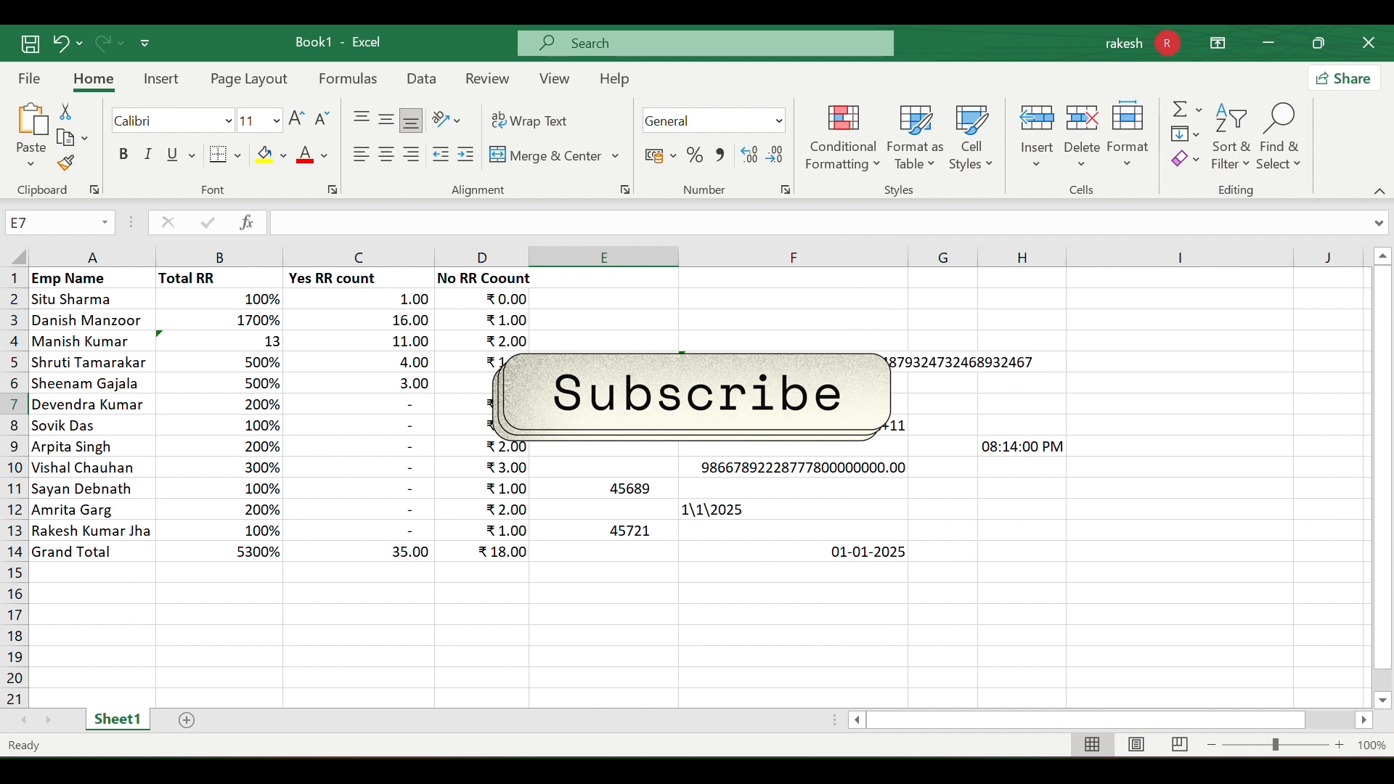
pyautogui.click(779, 121)
pyautogui.click(734, 560)
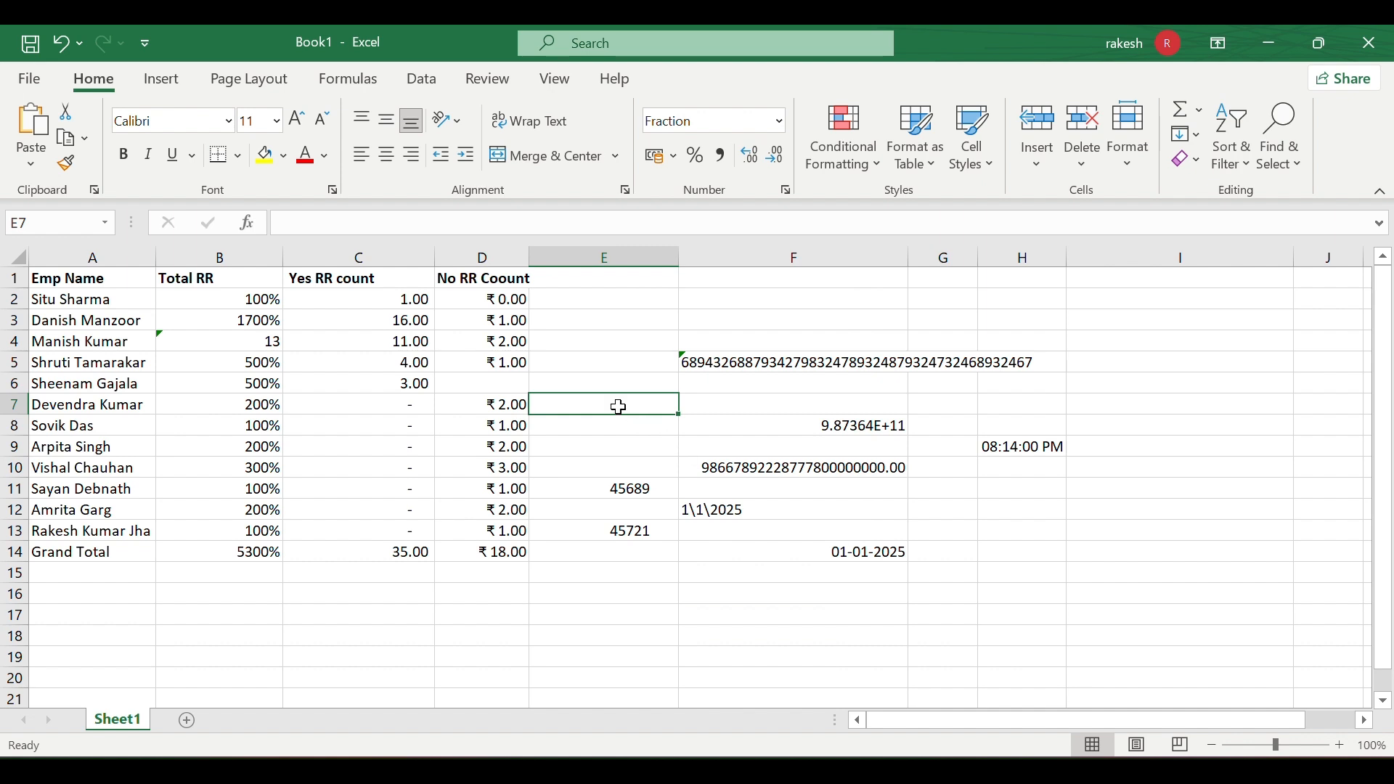
# - Enter 1/2 in E7, then replace it with the fraction 5/7
pyautogui.write('1')
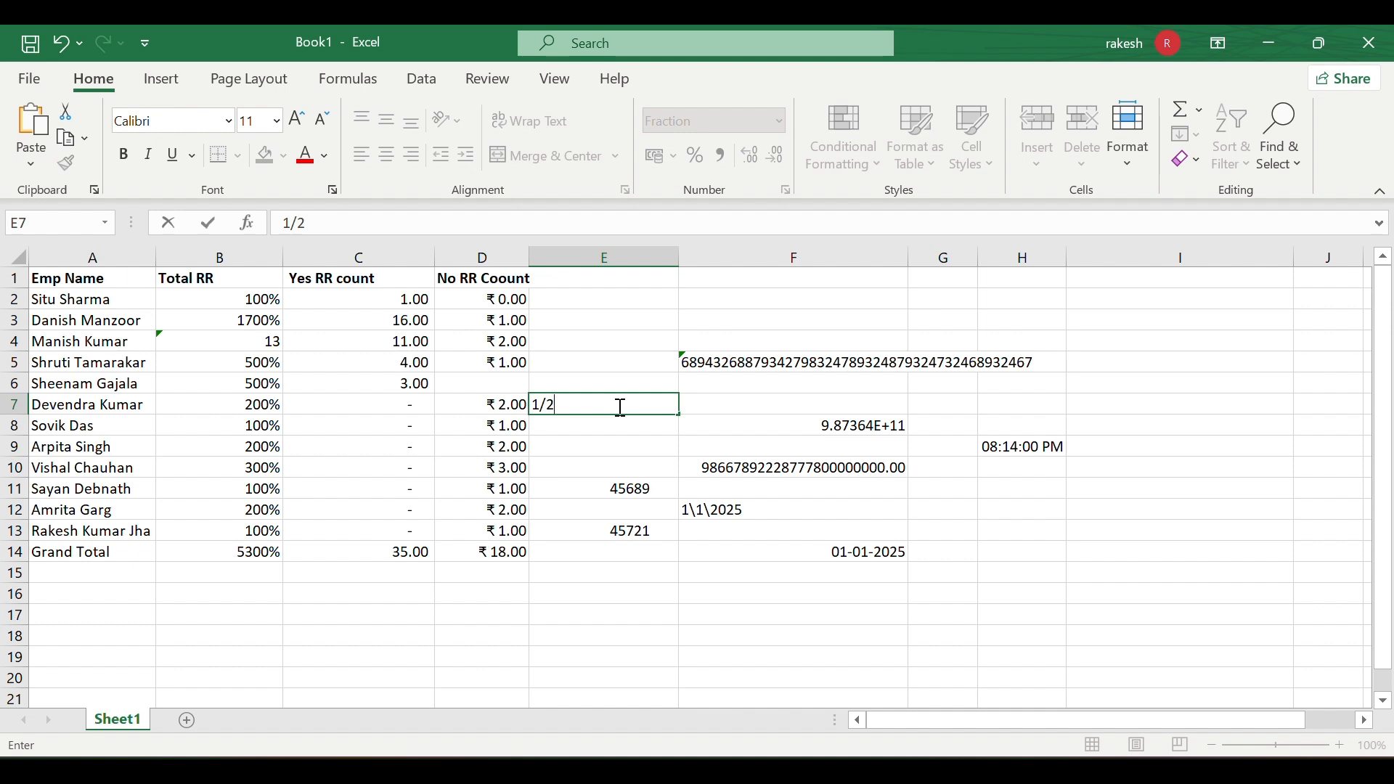
pyautogui.write('/2')
pyautogui.press('Return')
pyautogui.click(631, 489)
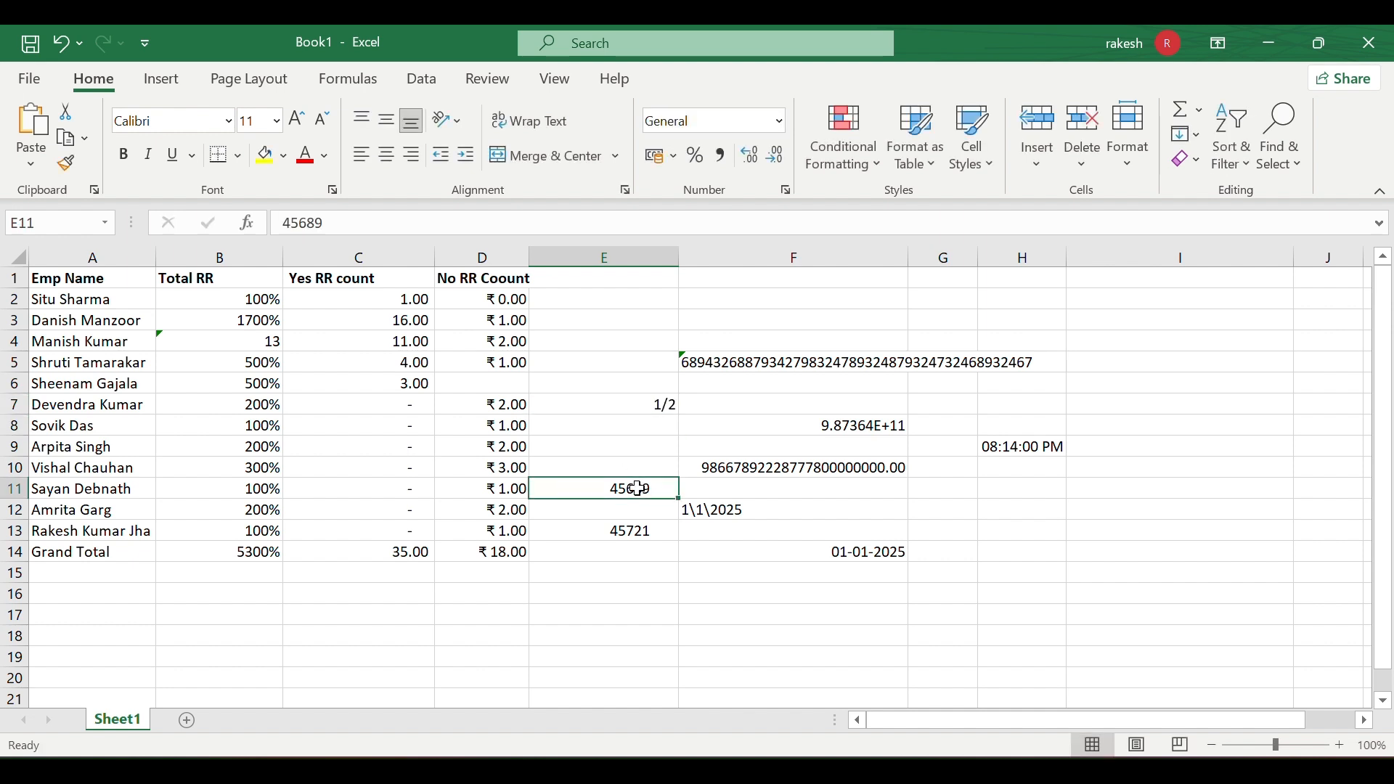
pyautogui.click(666, 406)
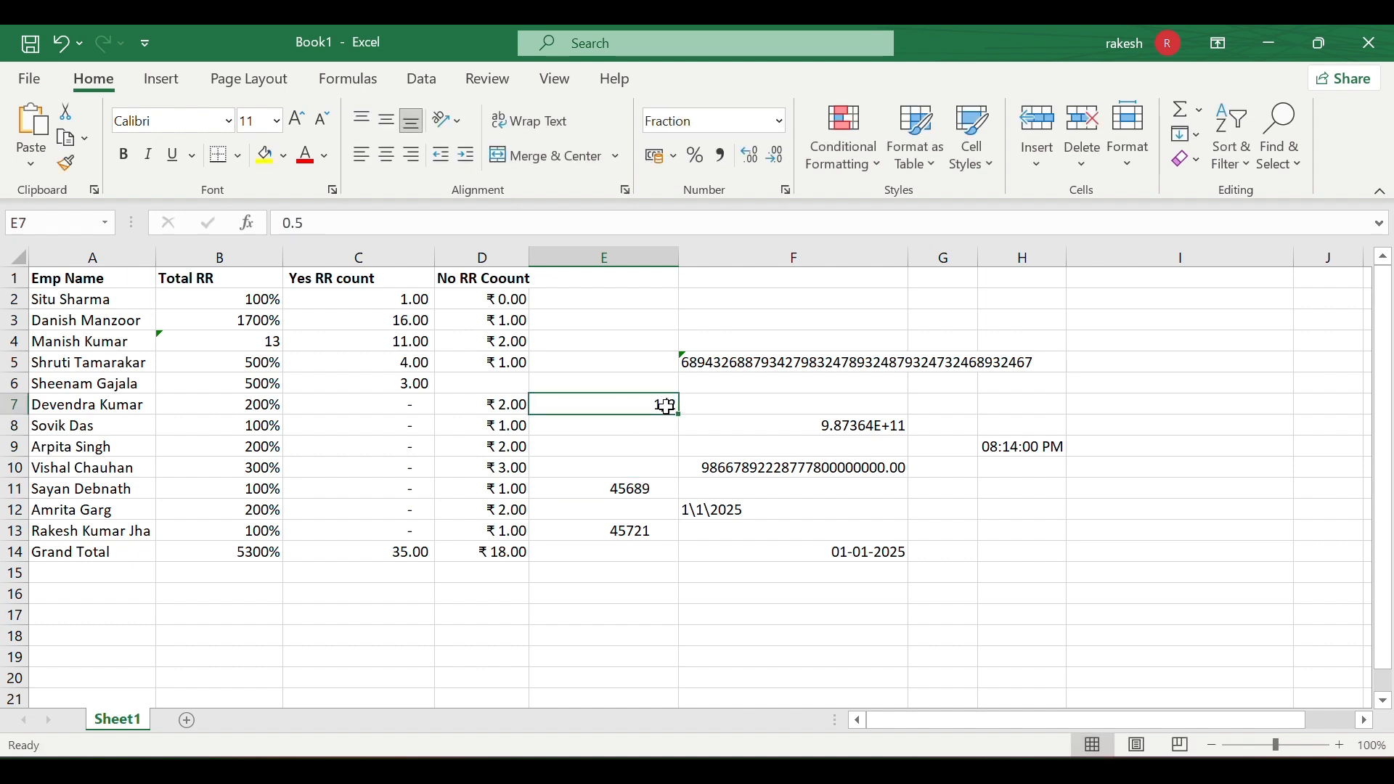
pyautogui.doubleClick(667, 407)
pyautogui.press('BackSpace')
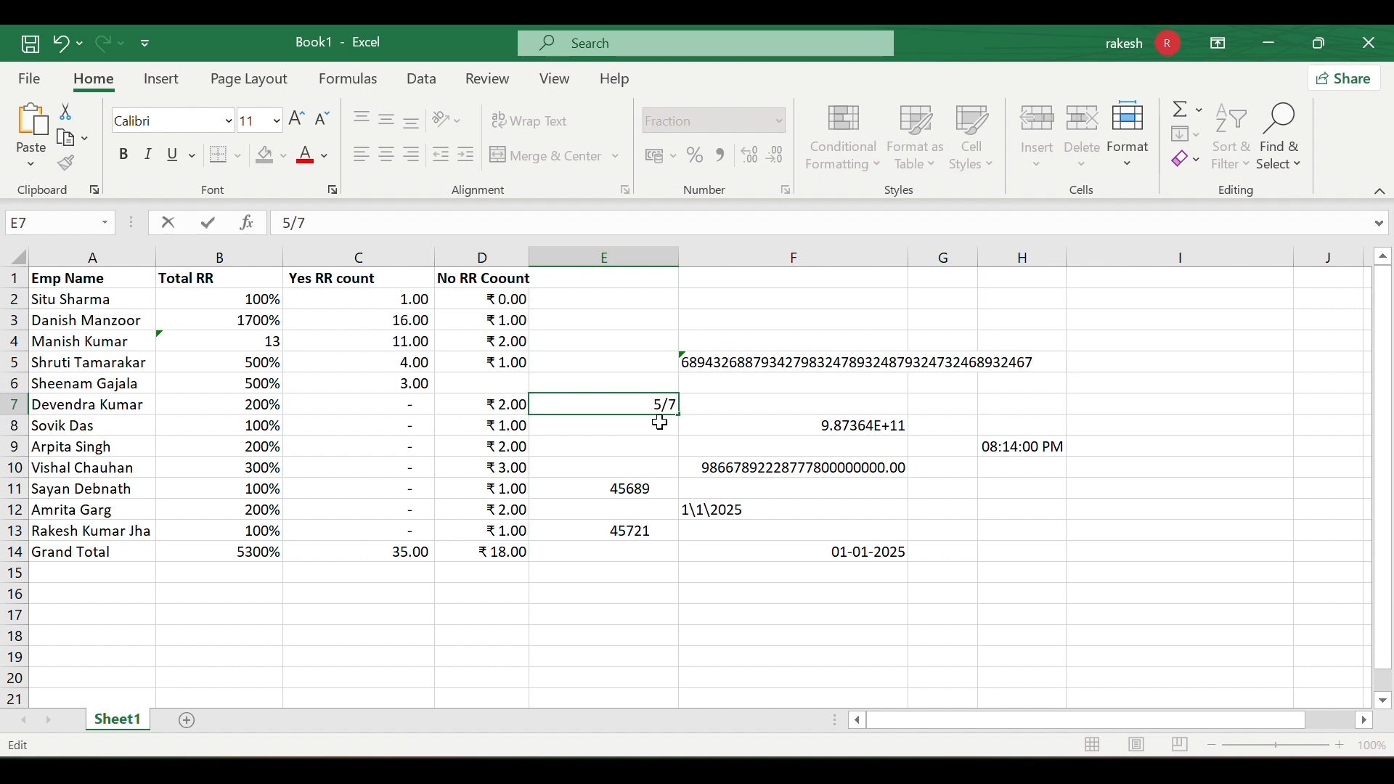
pyautogui.press('Return')
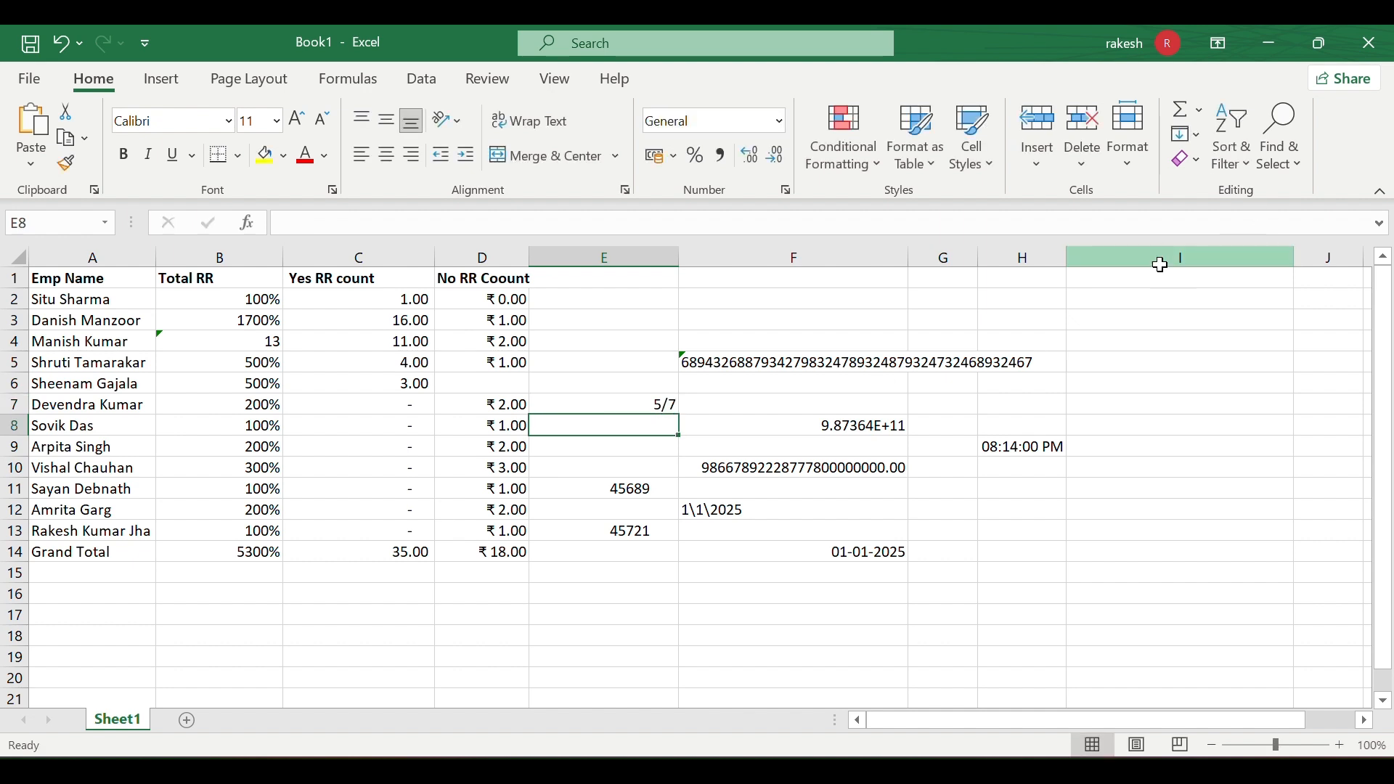
# - Apply the Fraction number format to the whole of column I
pyautogui.click(1161, 262)
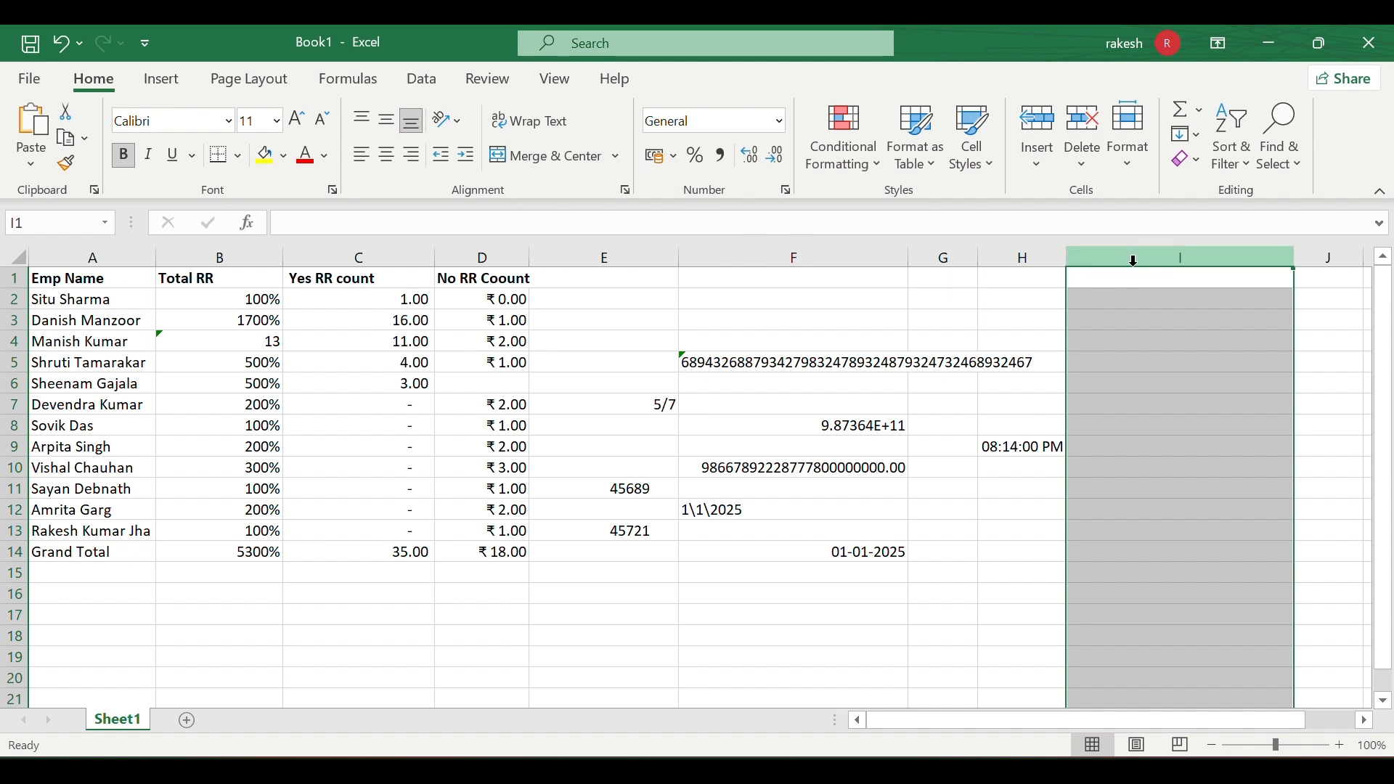
pyautogui.click(781, 122)
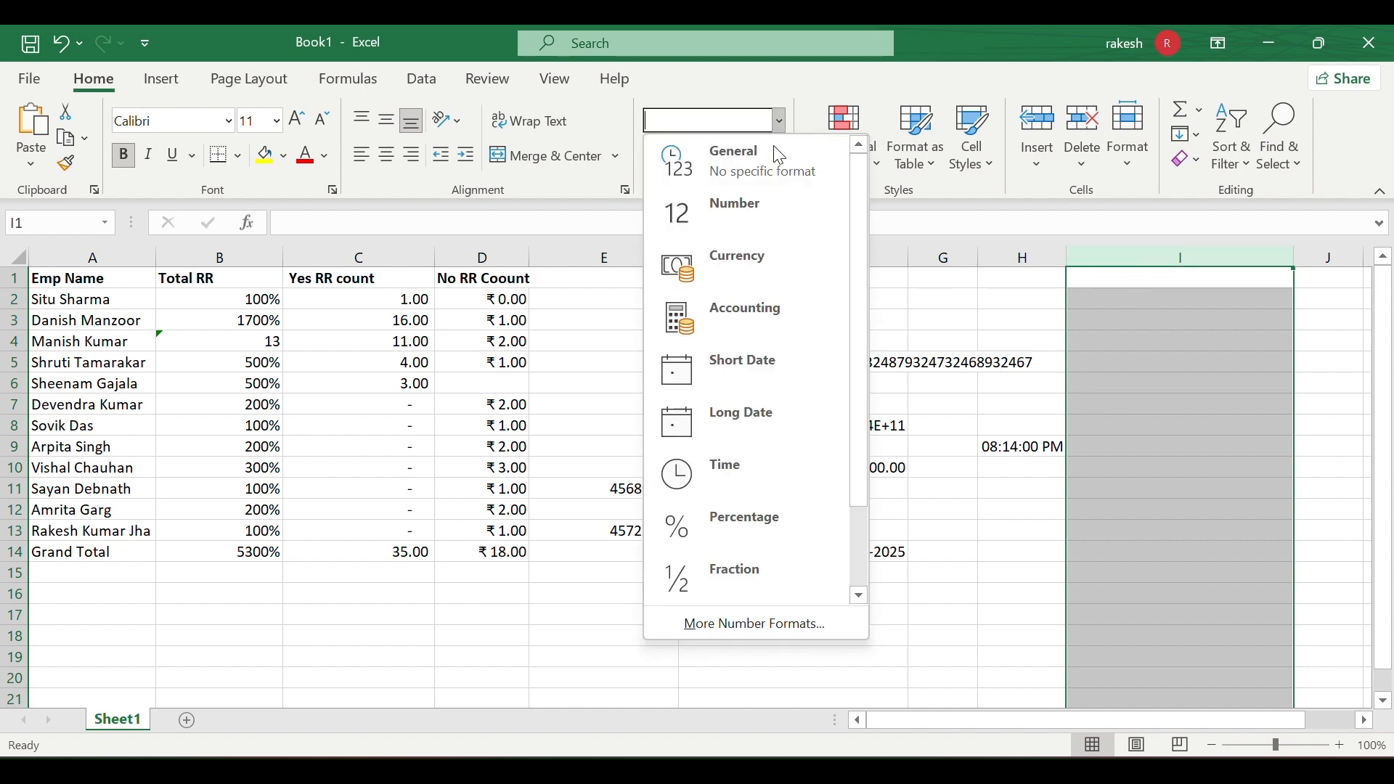
pyautogui.click(717, 567)
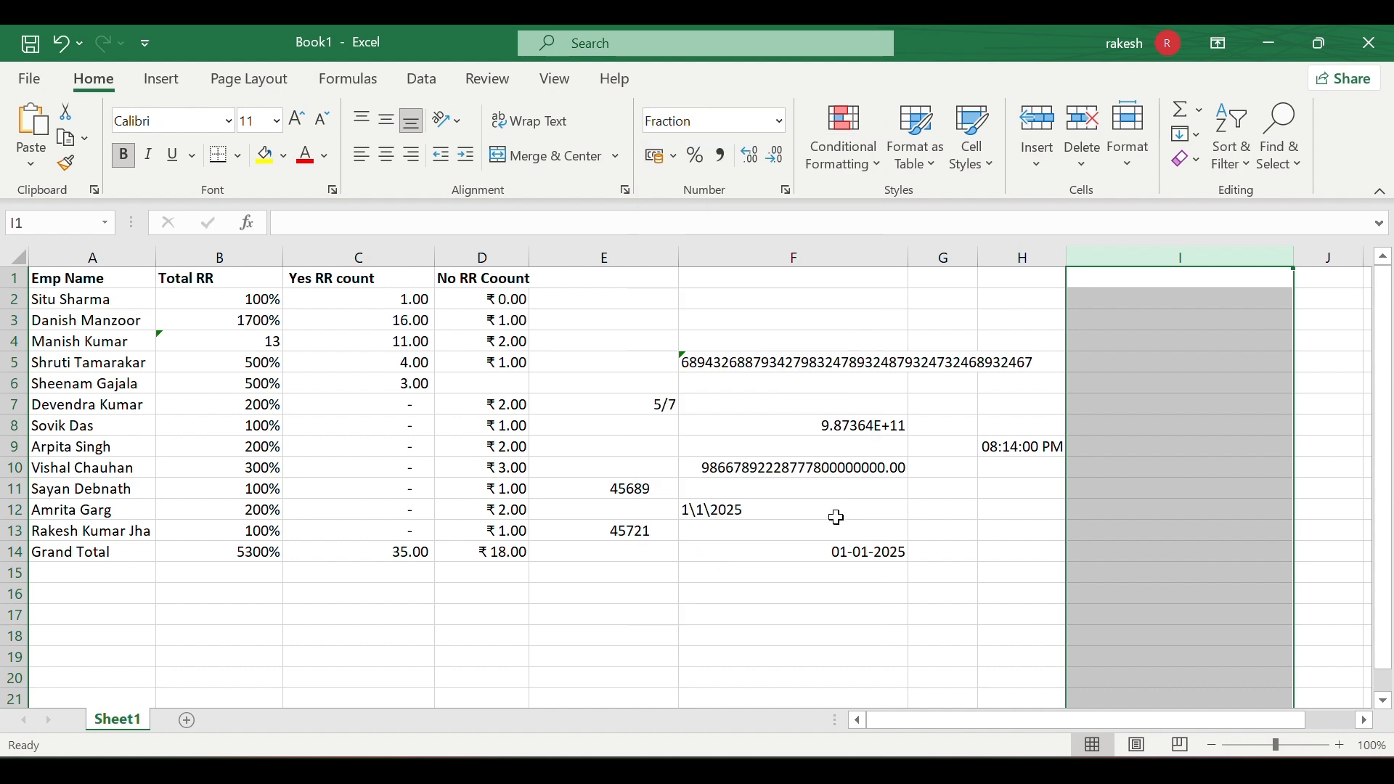
# - Enter 4/5 in I2 and 33/44 in I3, which displays as 3/4
pyautogui.click(1136, 309)
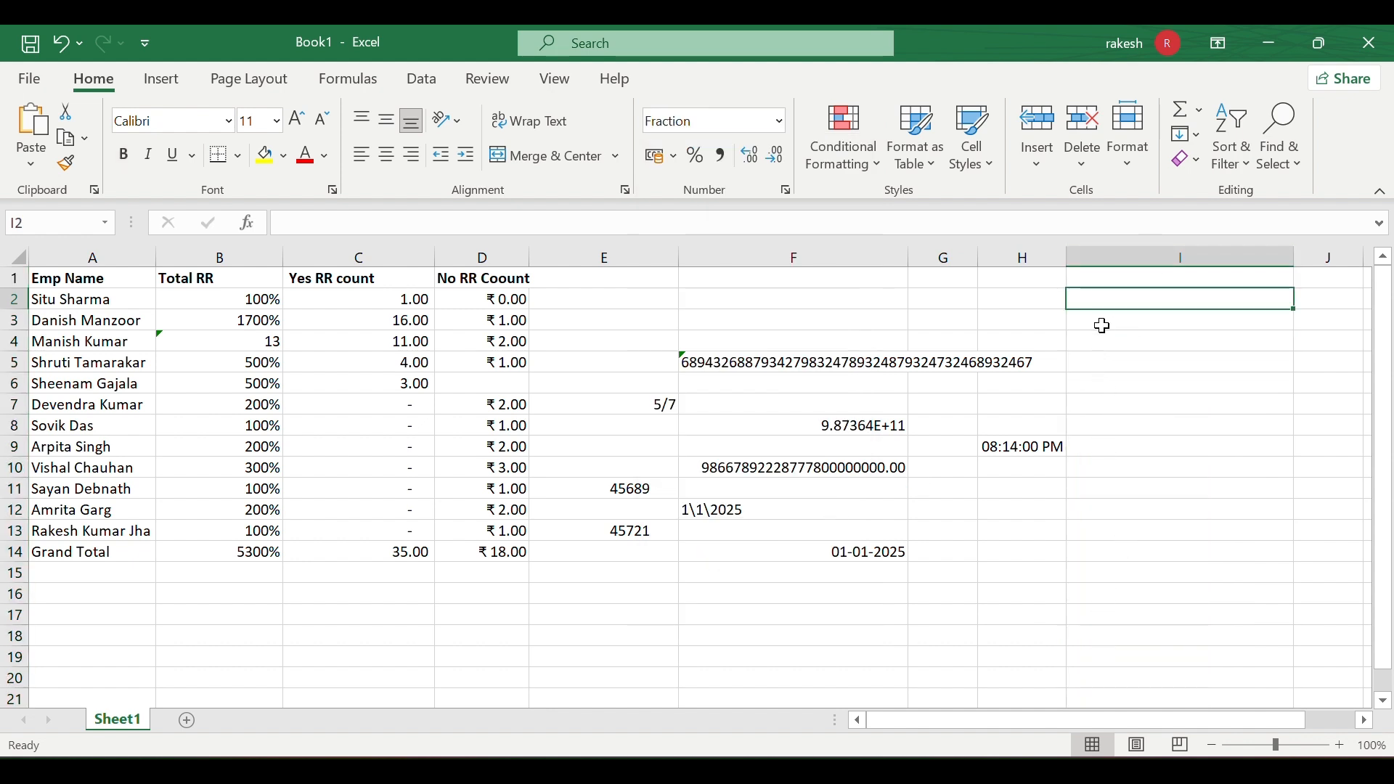
pyautogui.press('F2')
pyautogui.write('4')
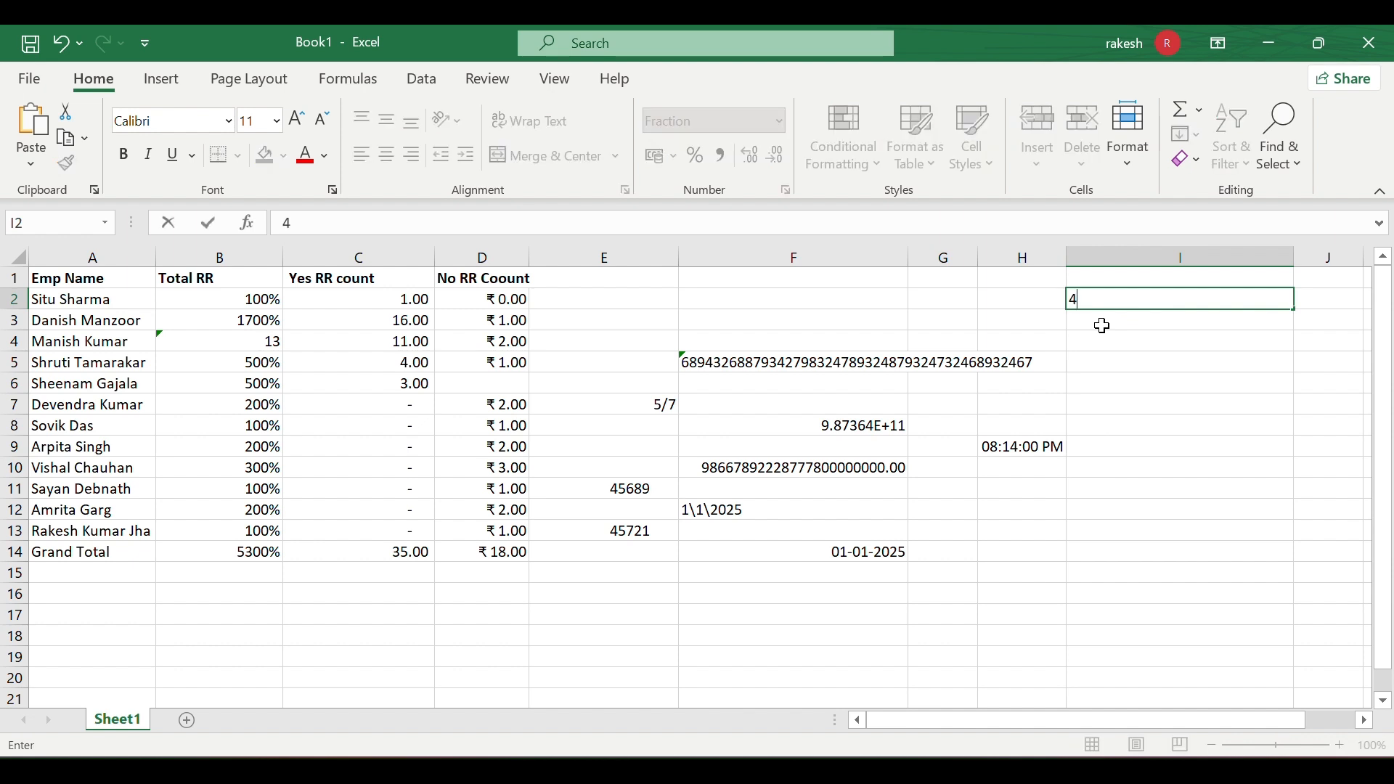
pyautogui.write('/5')
pyautogui.press('Return')
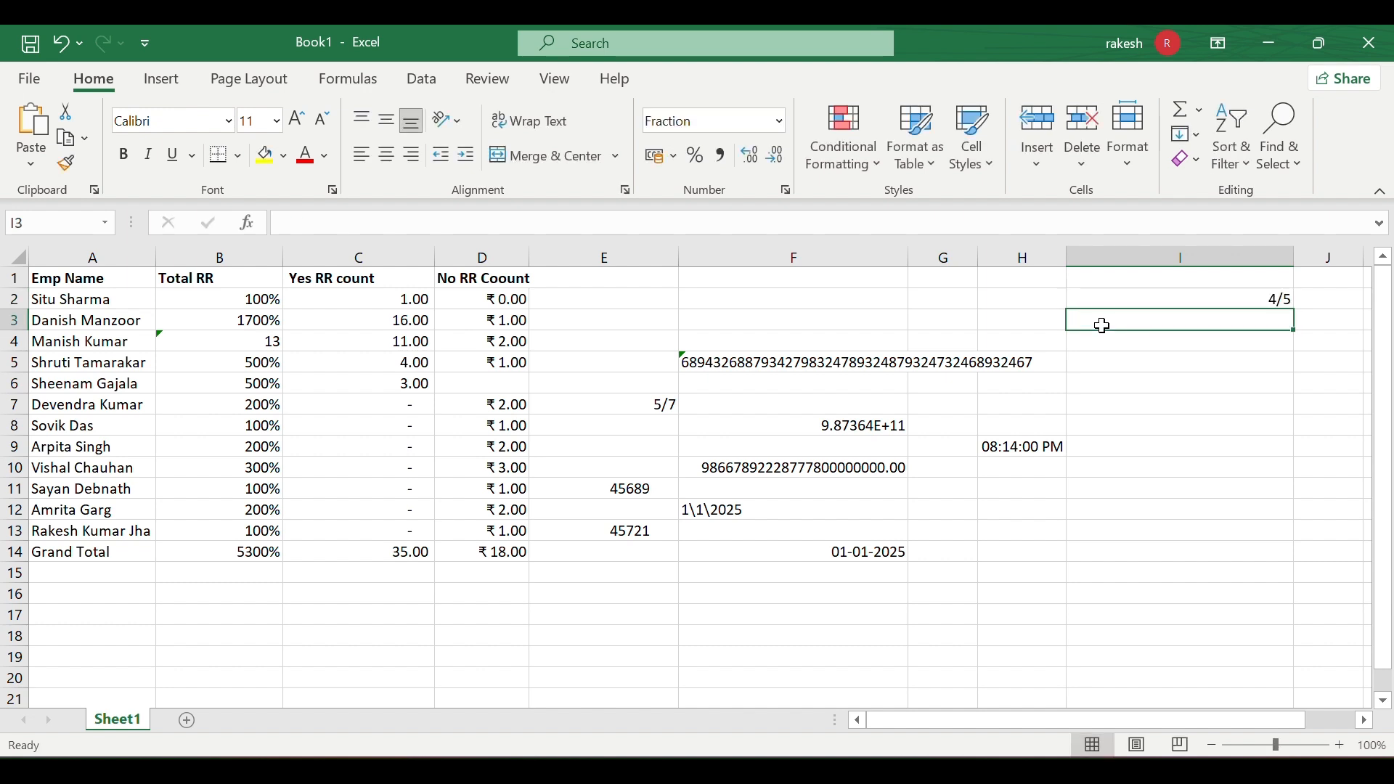
pyautogui.write('33')
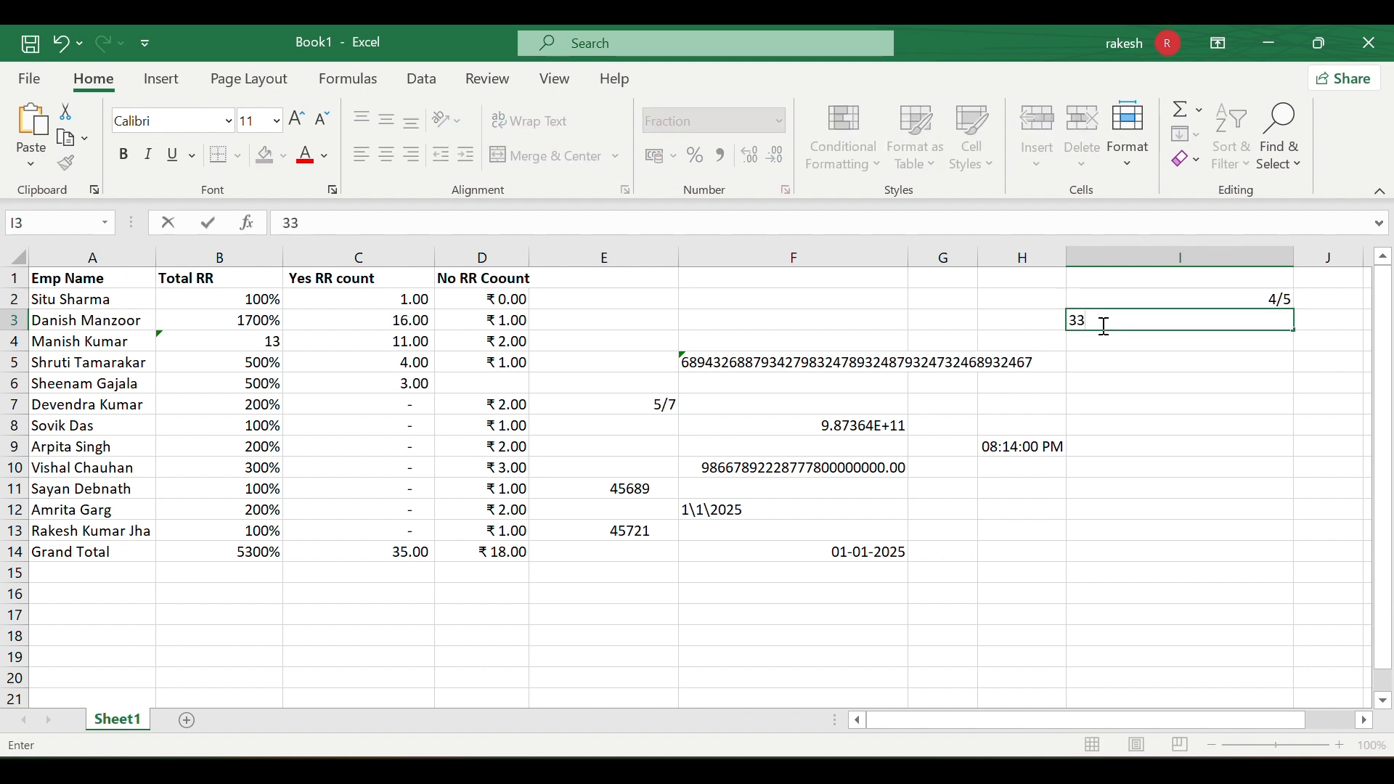
pyautogui.write('/44')
pyautogui.press('Return')
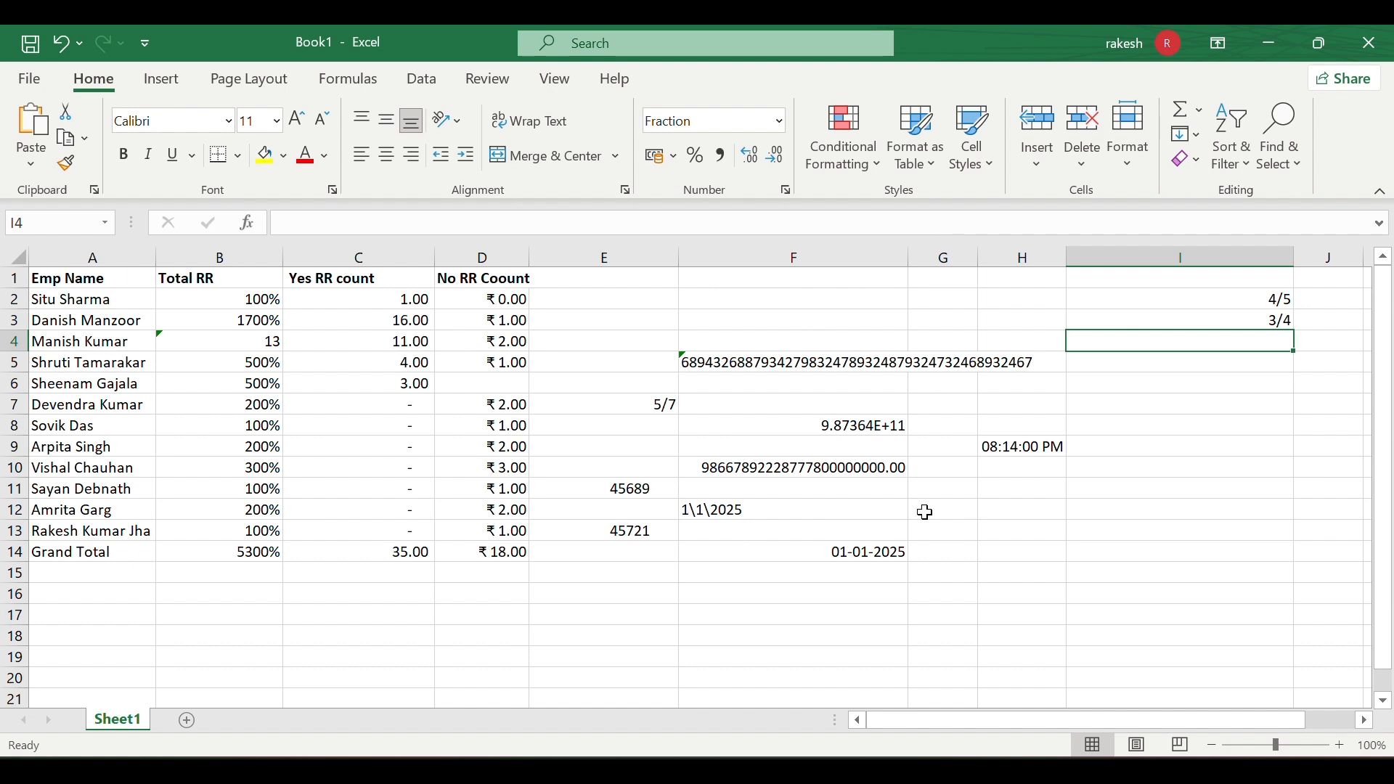
# - Enter 25940 in F23 and apply Comma Style so it reads 25,940.00
pyautogui.scroll(-4, 925, 512)
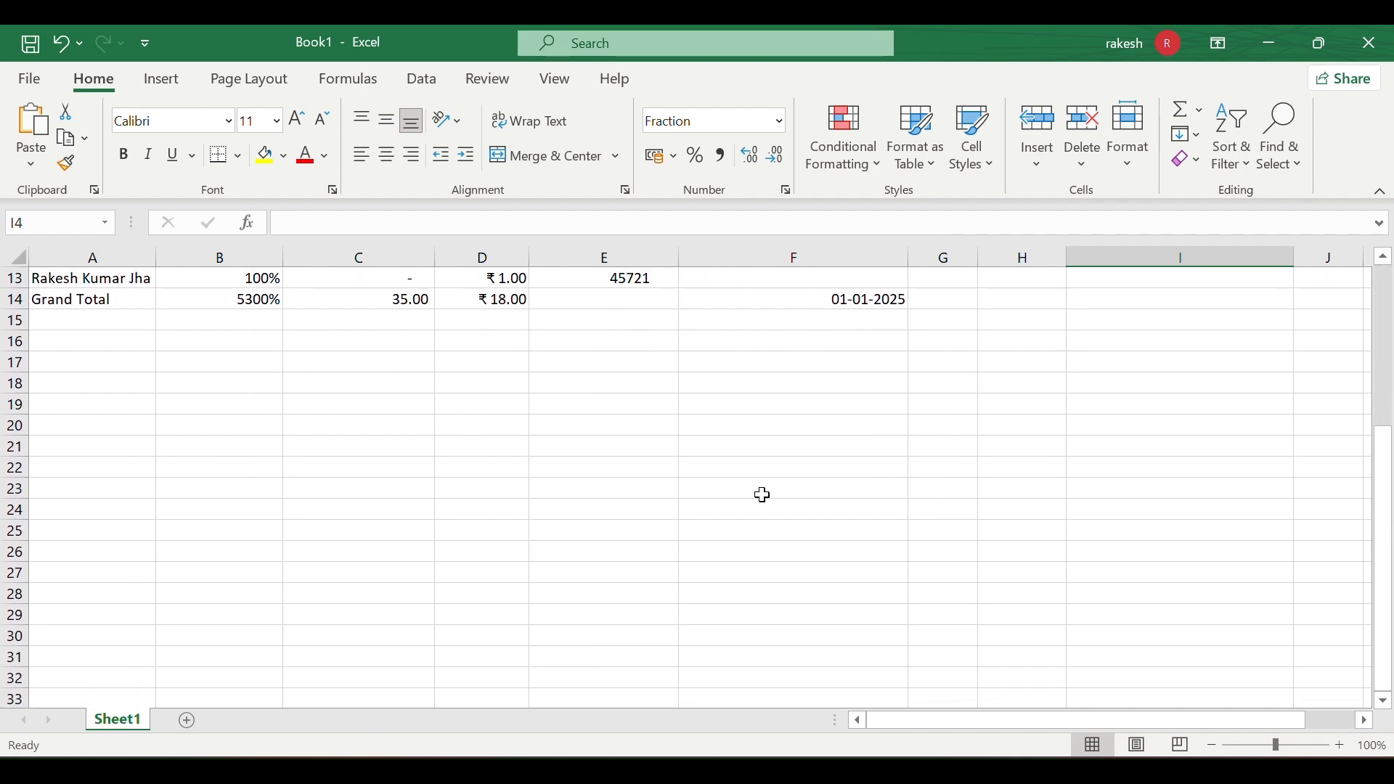
pyautogui.click(763, 495)
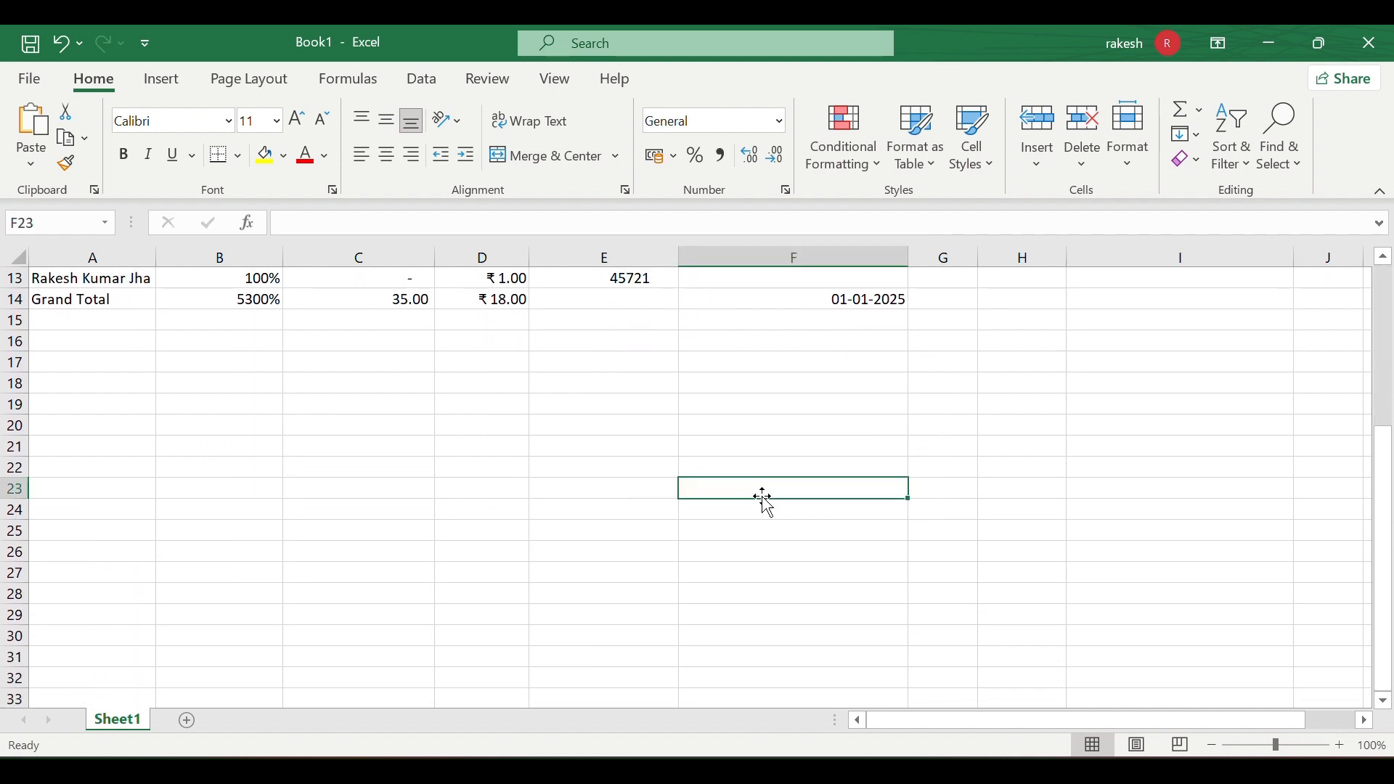
pyautogui.doubleClick(763, 496)
pyautogui.write('259')
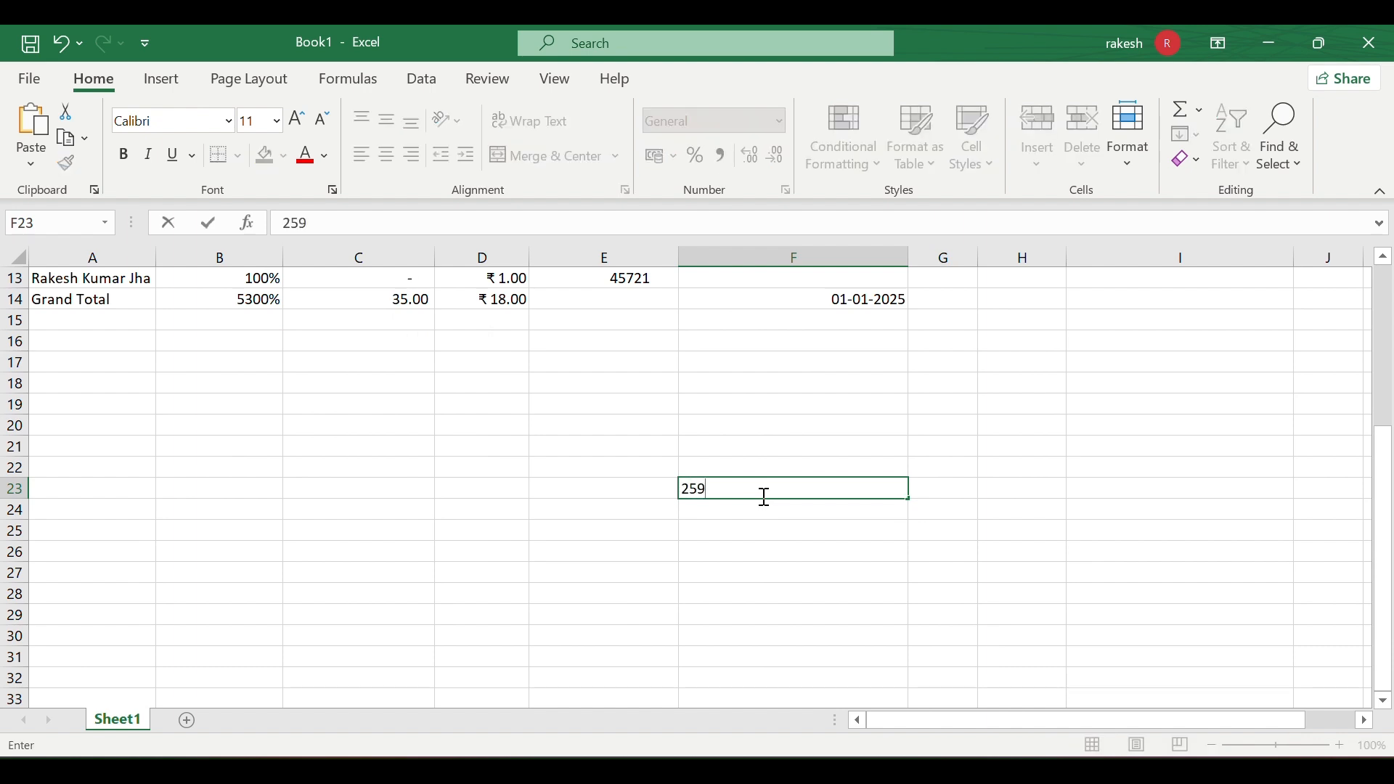
pyautogui.write('40')
pyautogui.press('Return')
pyautogui.click(814, 493)
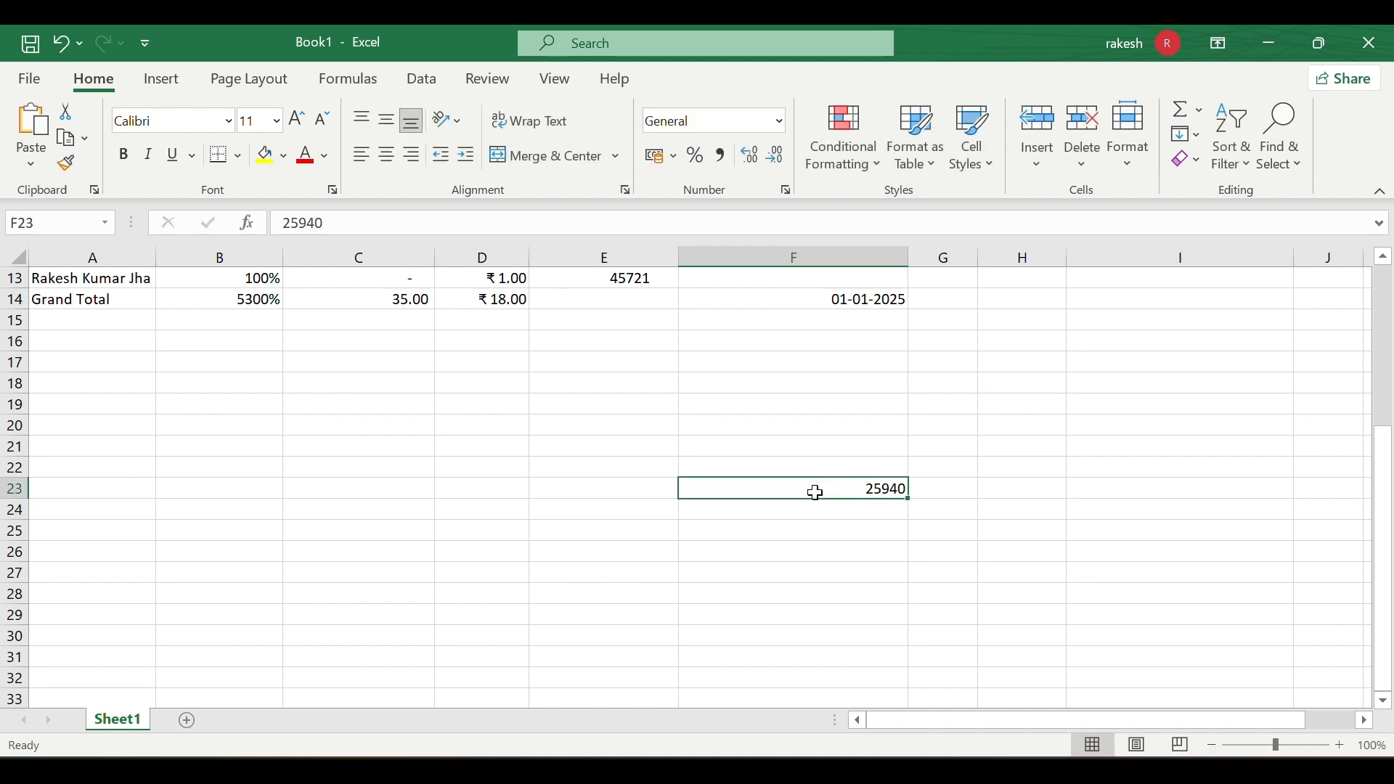
pyautogui.click(718, 156)
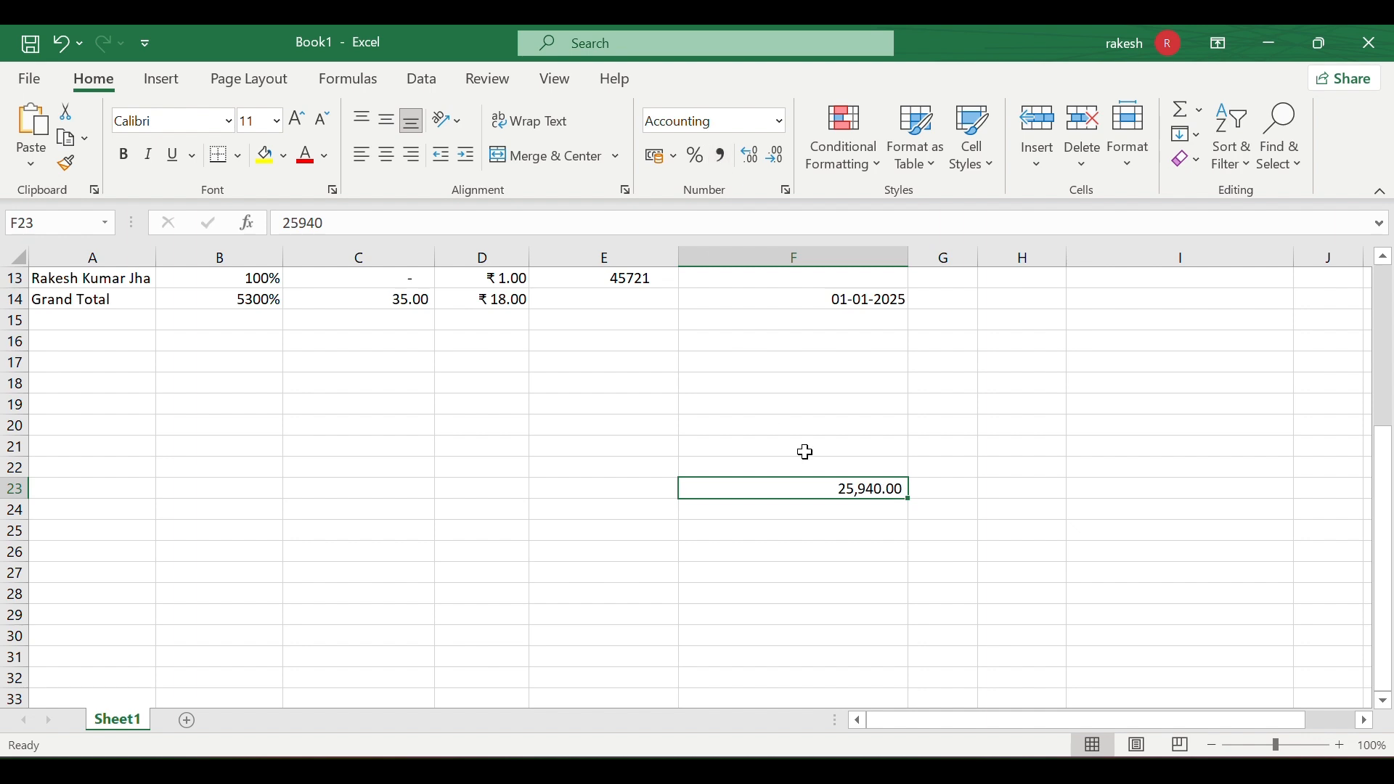
pyautogui.click(920, 547)
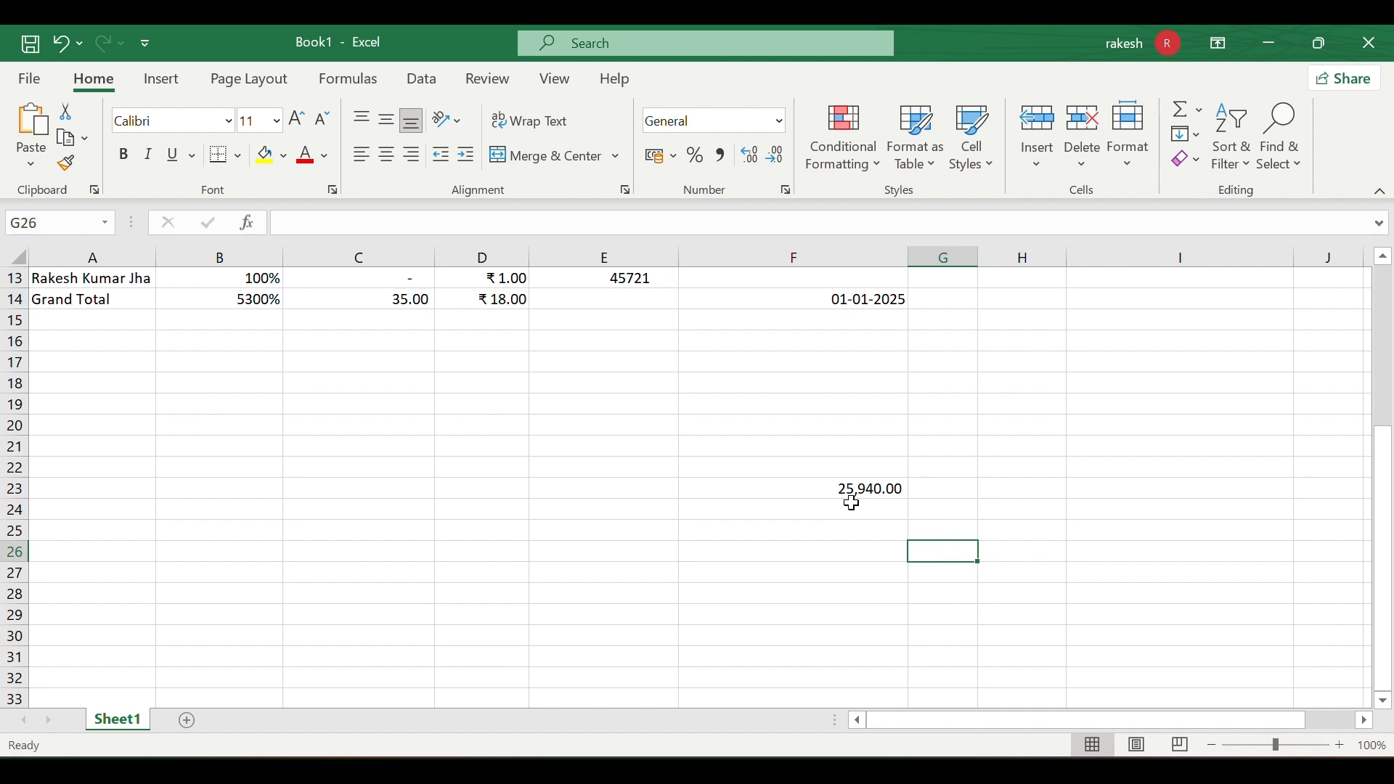
pyautogui.scroll(2, 897, 506)
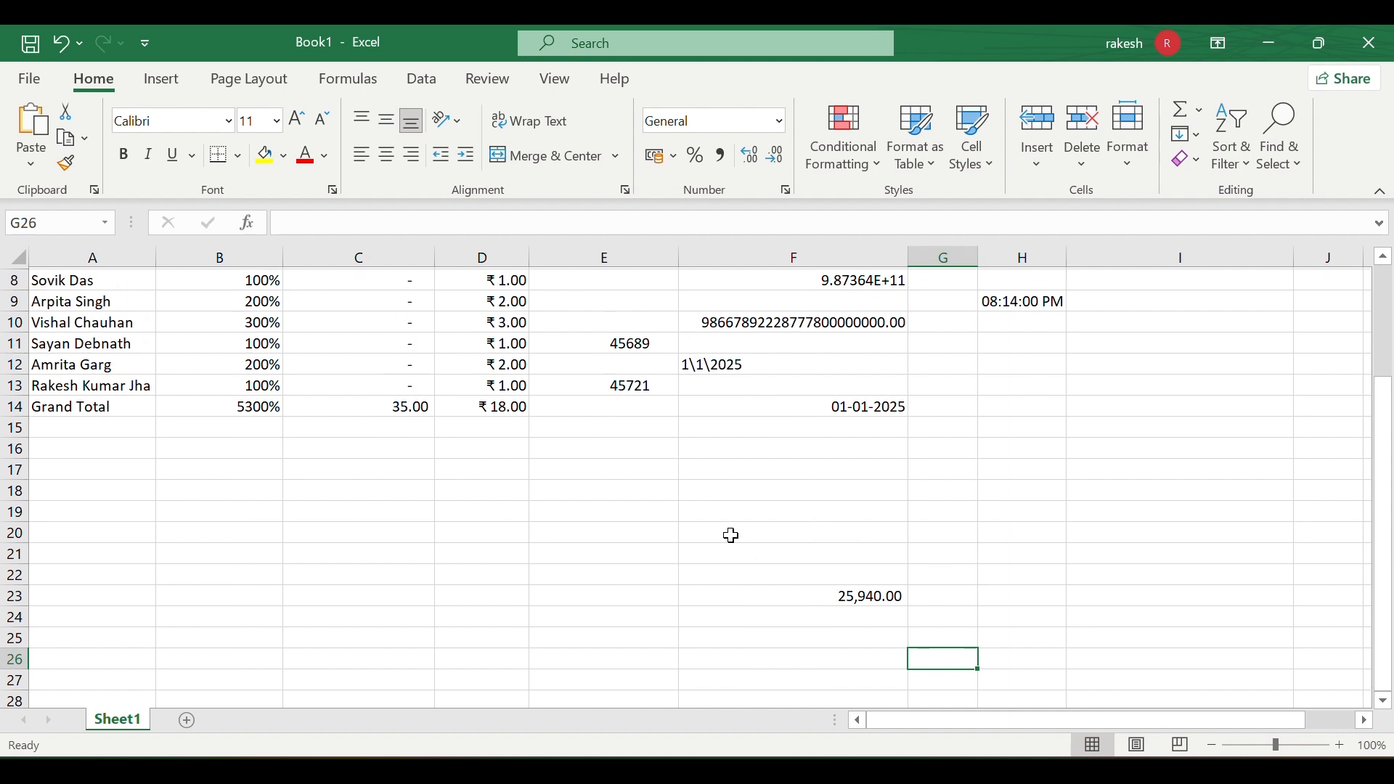
pyautogui.scroll(2, 732, 536)
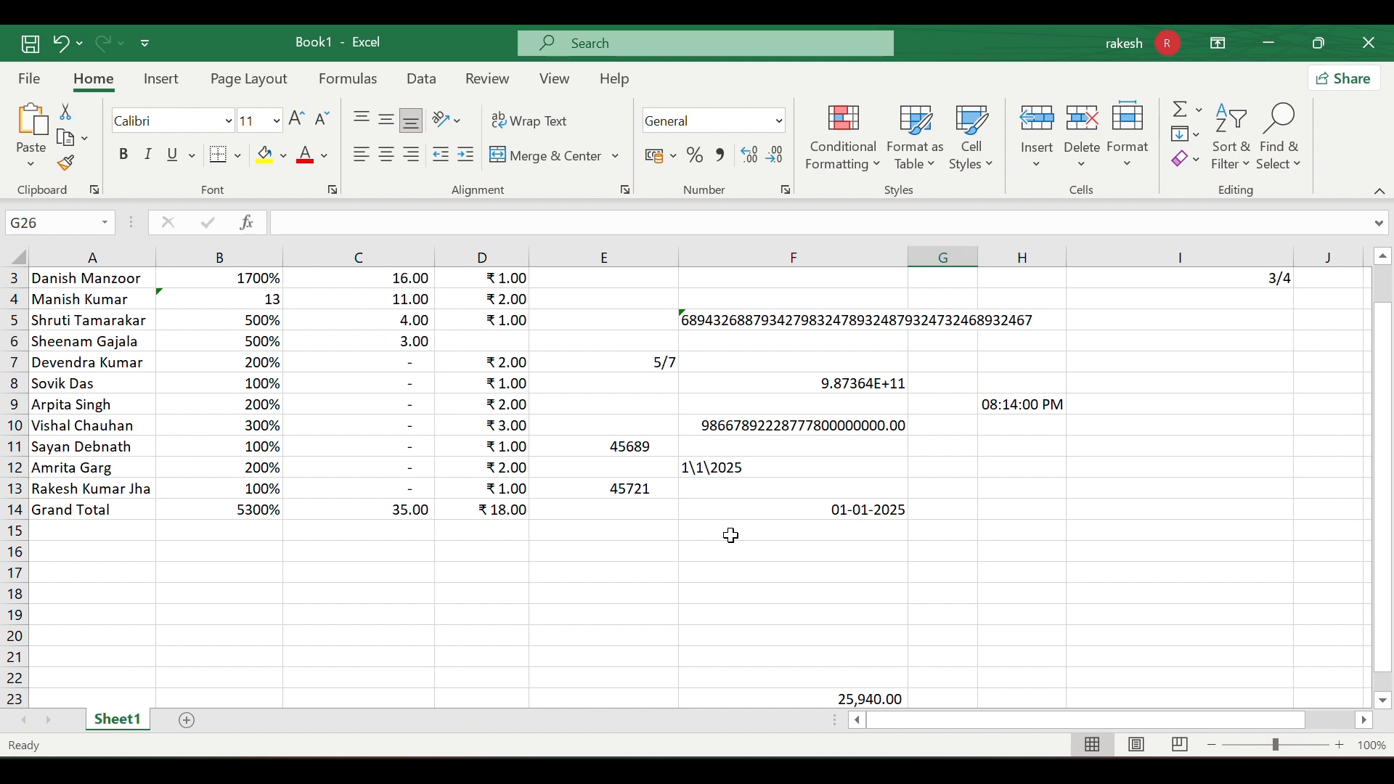
pyautogui.click(753, 574)
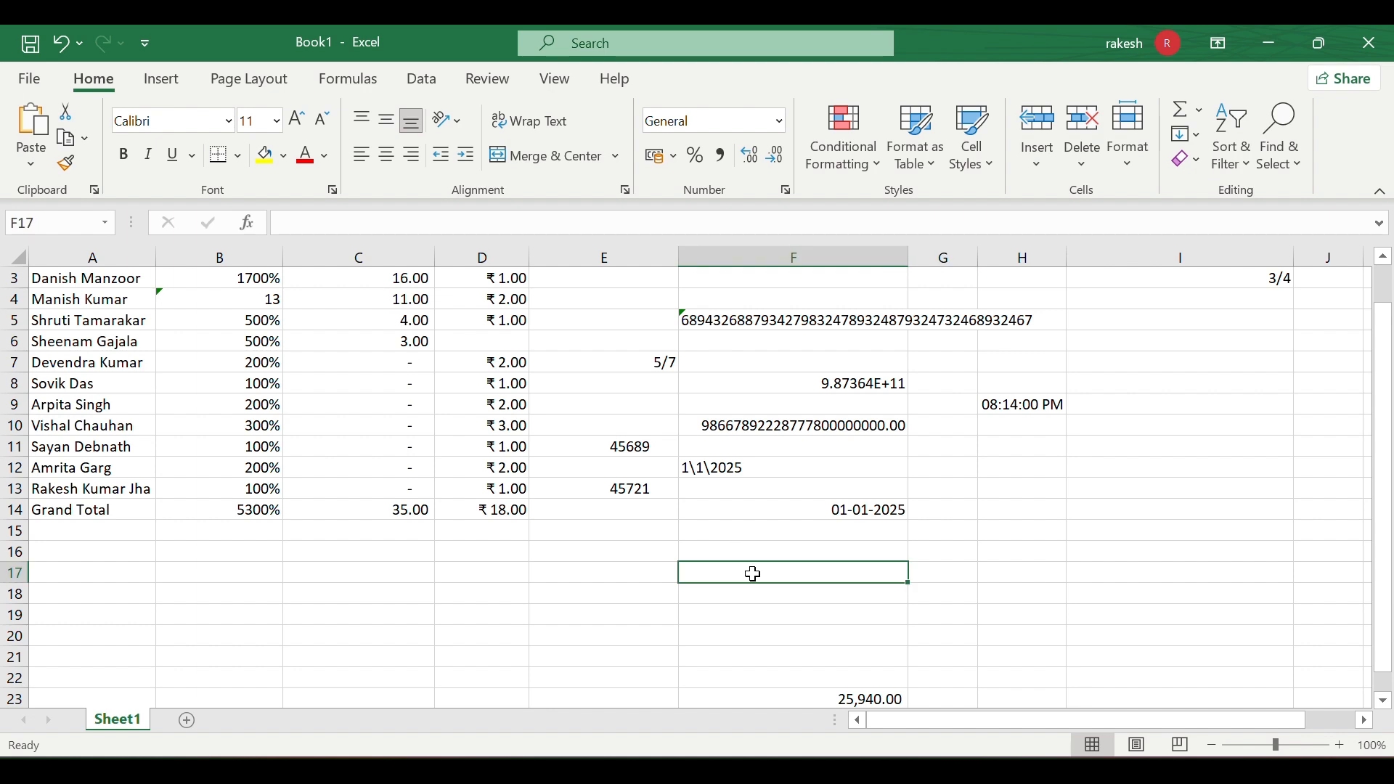
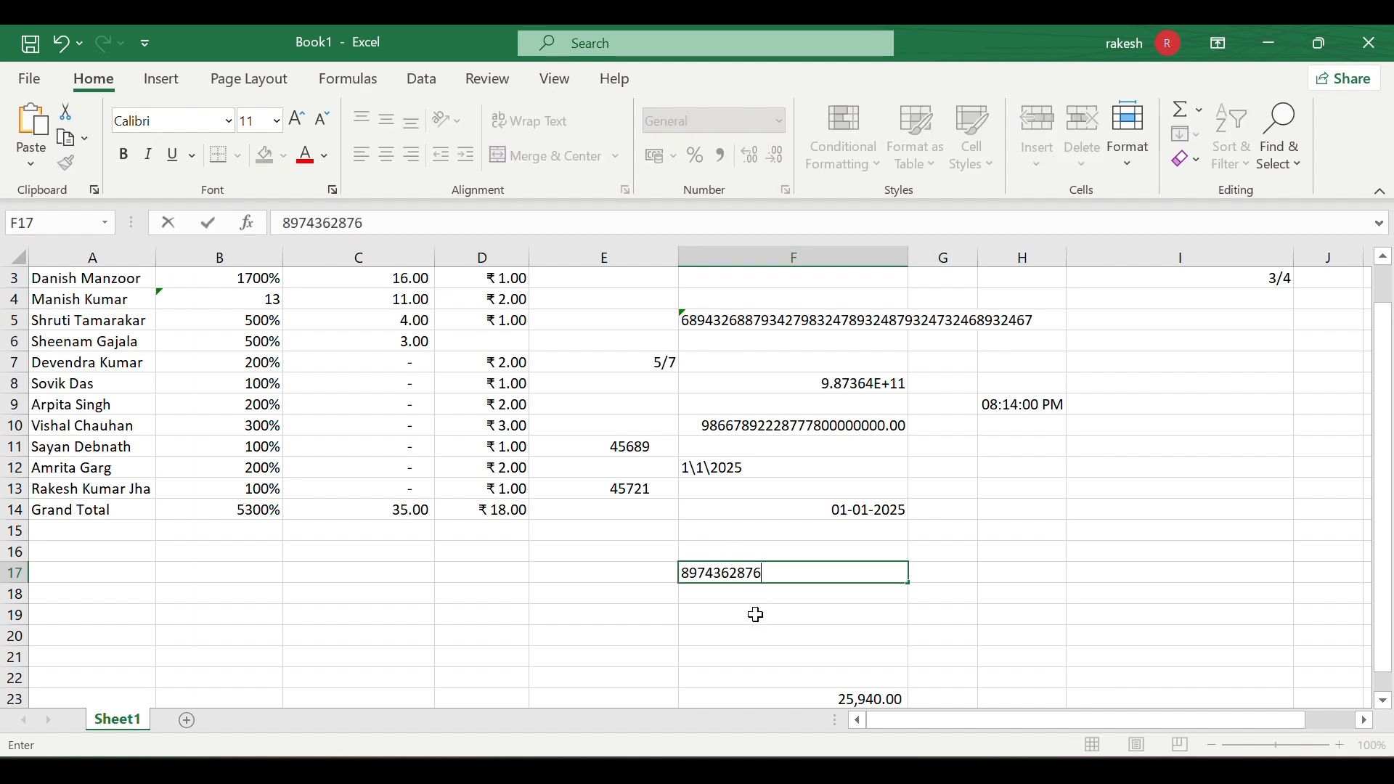
pyautogui.click(755, 614)
# - Apply Comma Style to F17 so it reads 8,97,43,62,876.00
pyautogui.click(828, 577)
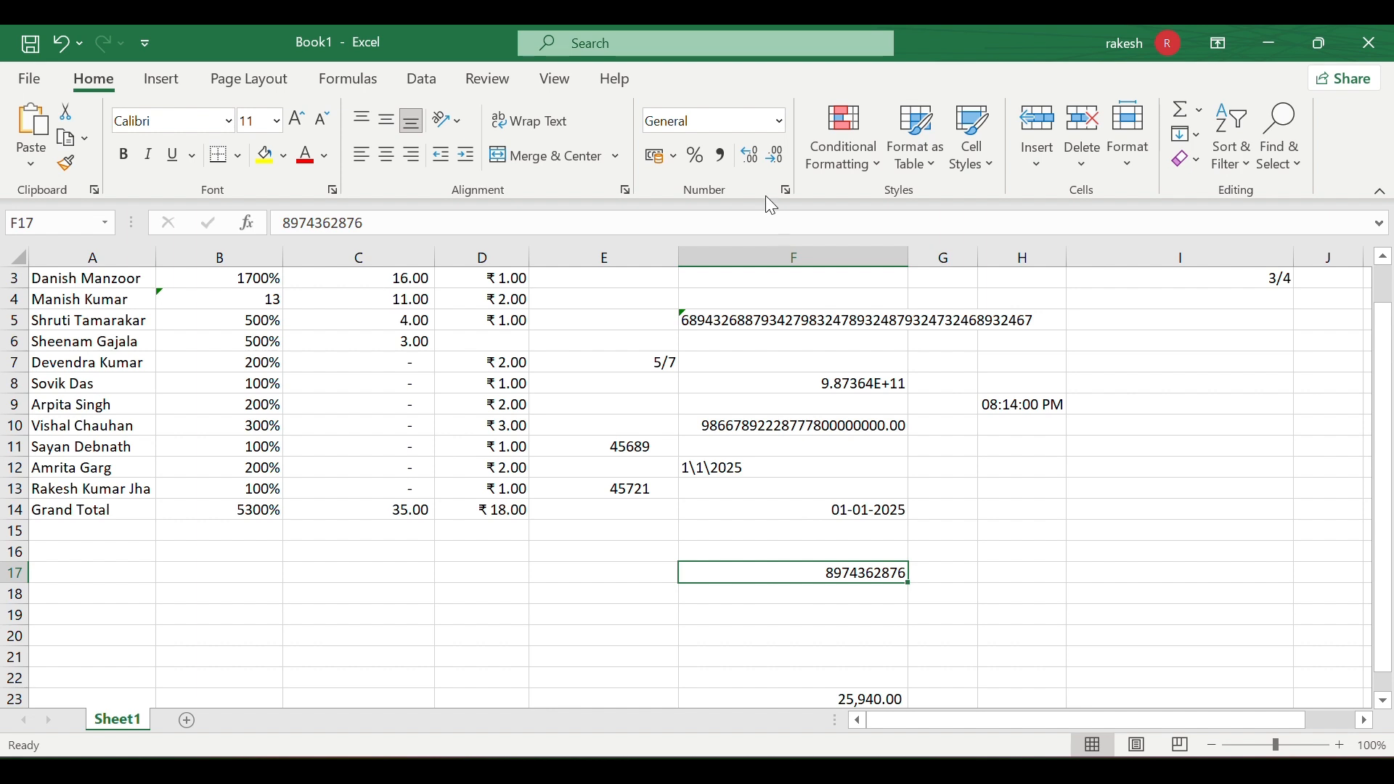
pyautogui.click(718, 164)
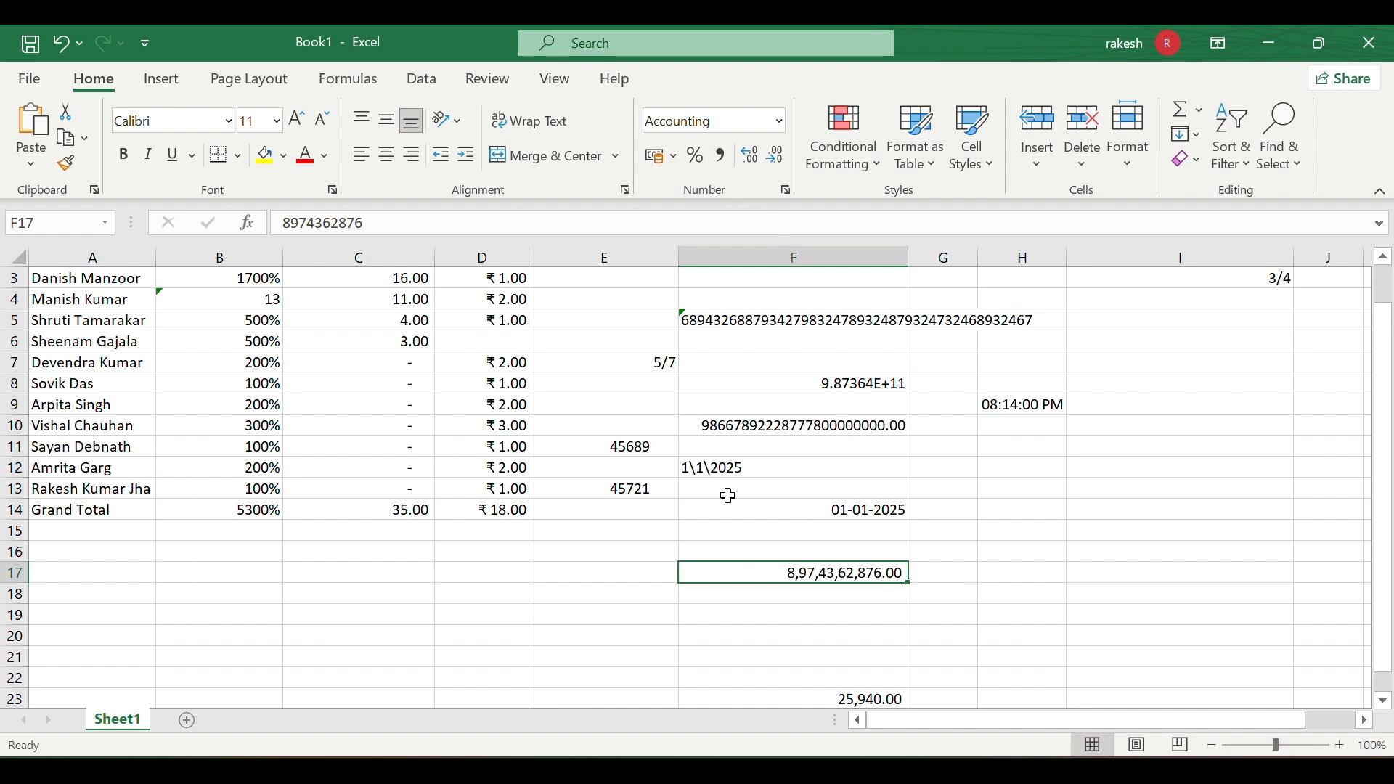
pyautogui.click(790, 596)
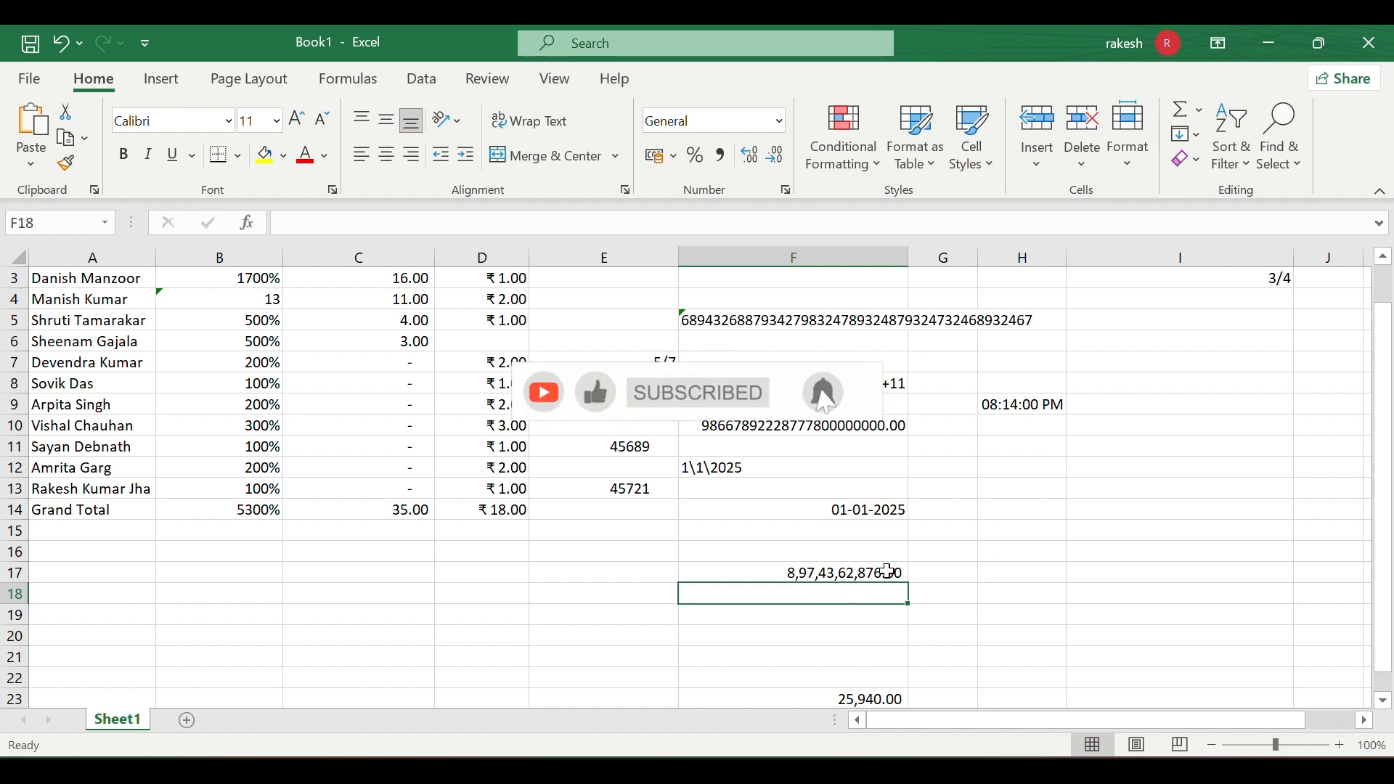
pyautogui.click(877, 575)
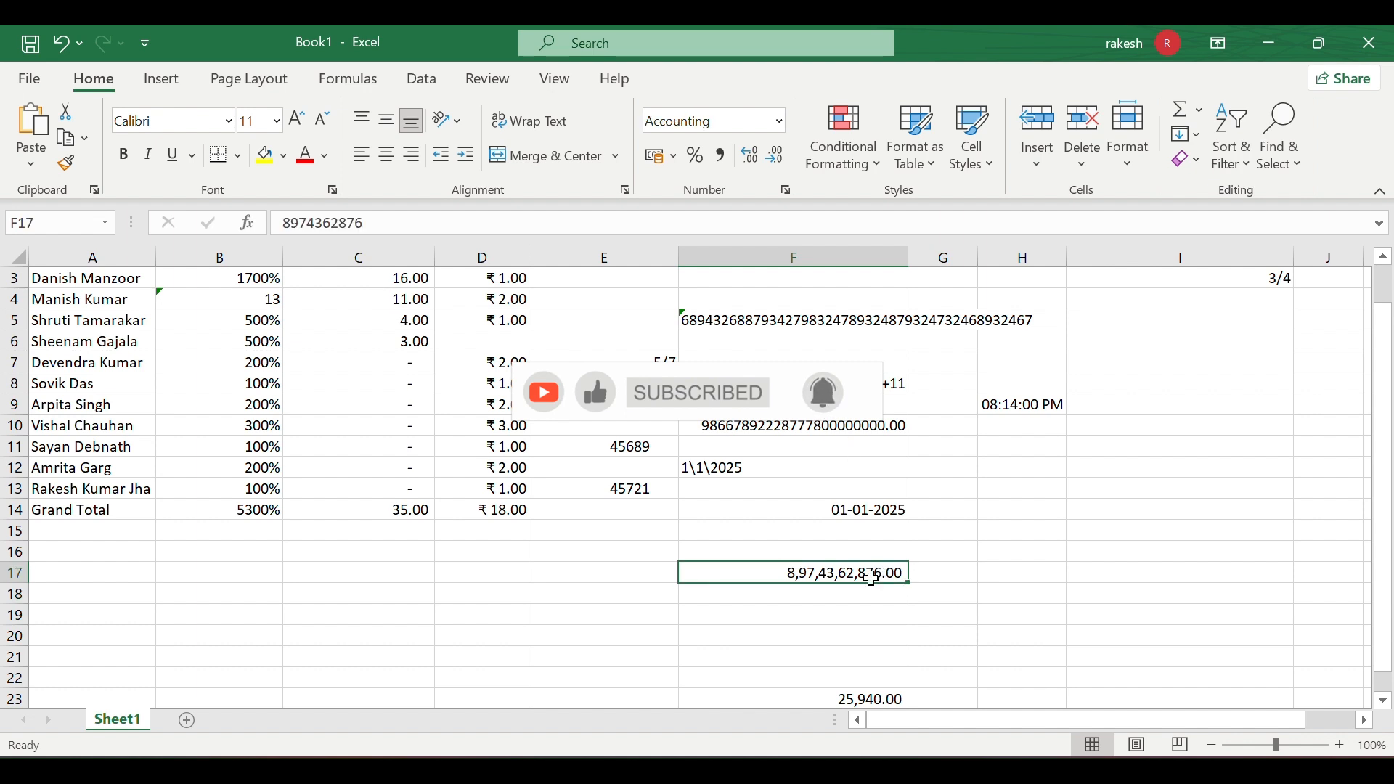
pyautogui.click(838, 610)
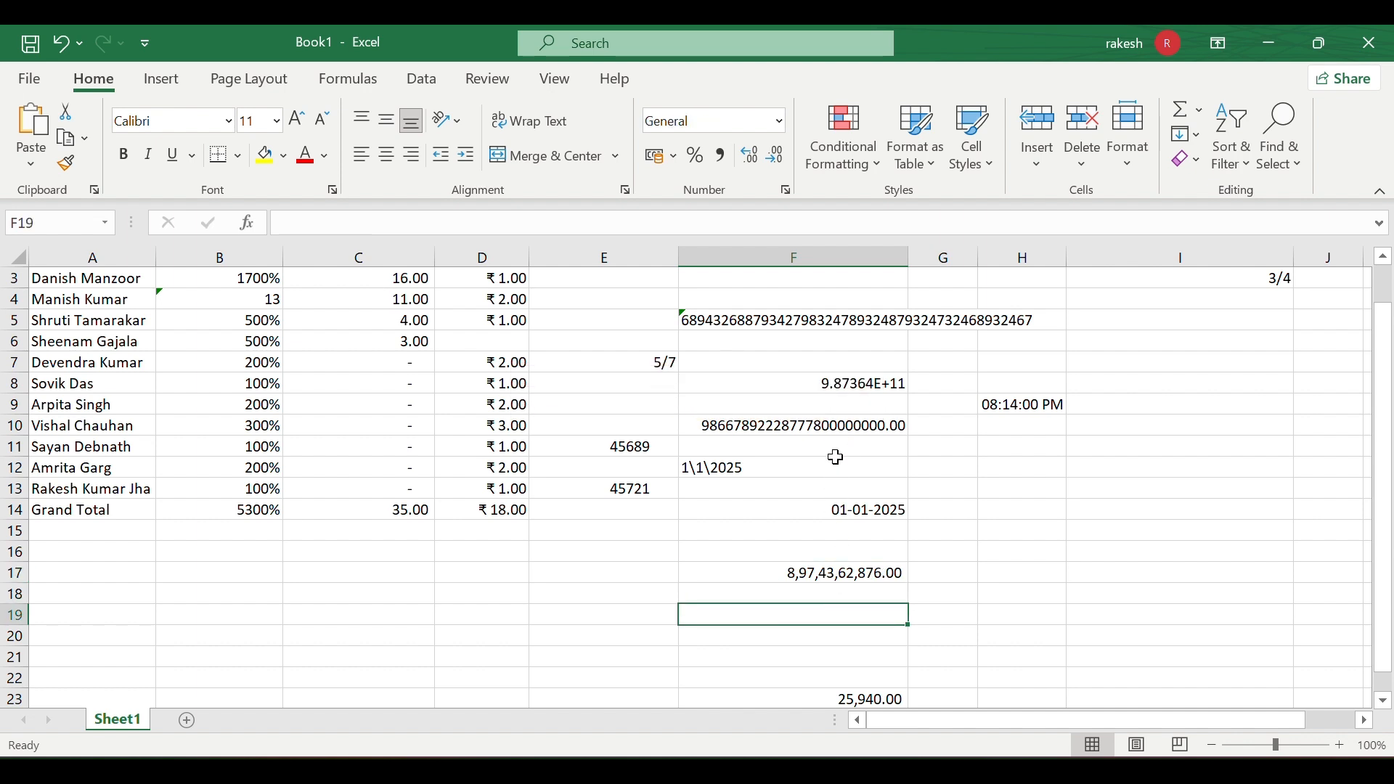
pyautogui.click(785, 191)
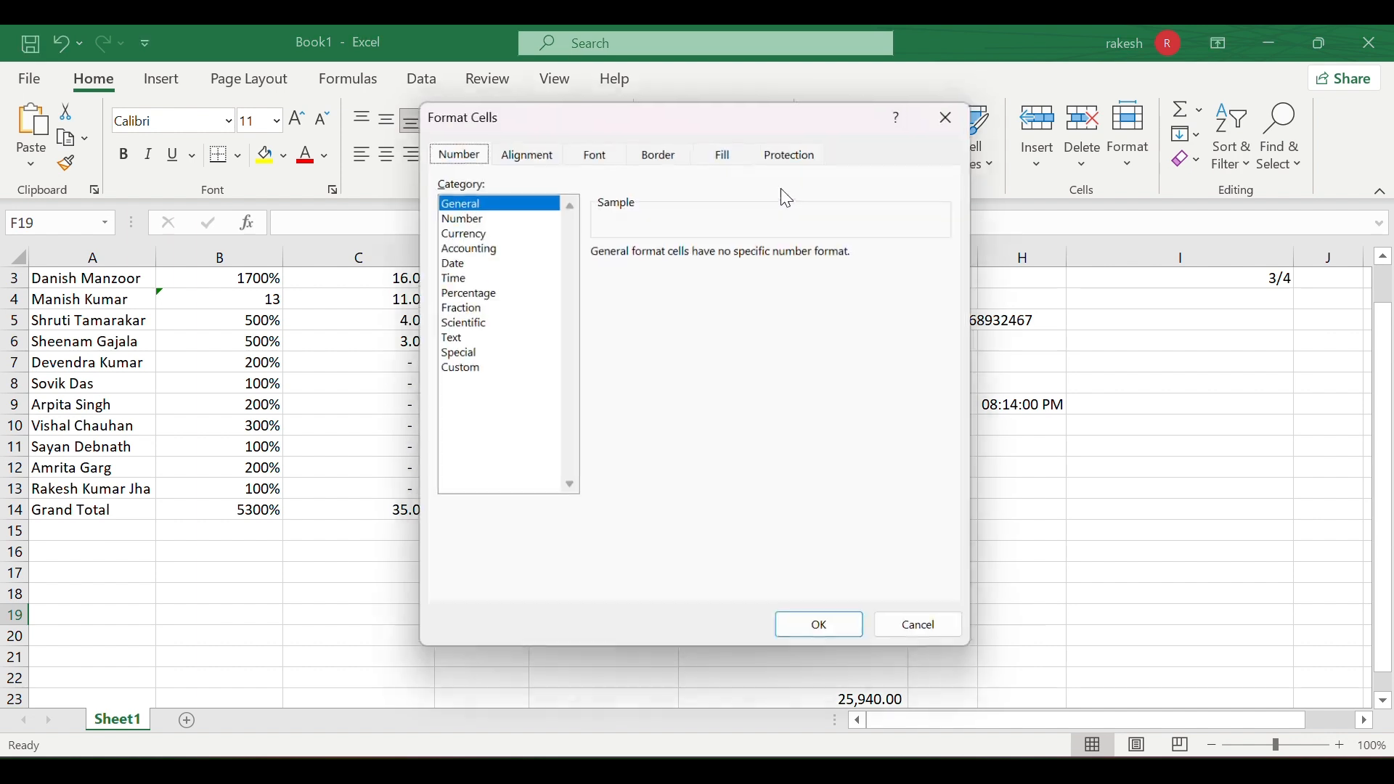
pyautogui.click(462, 217)
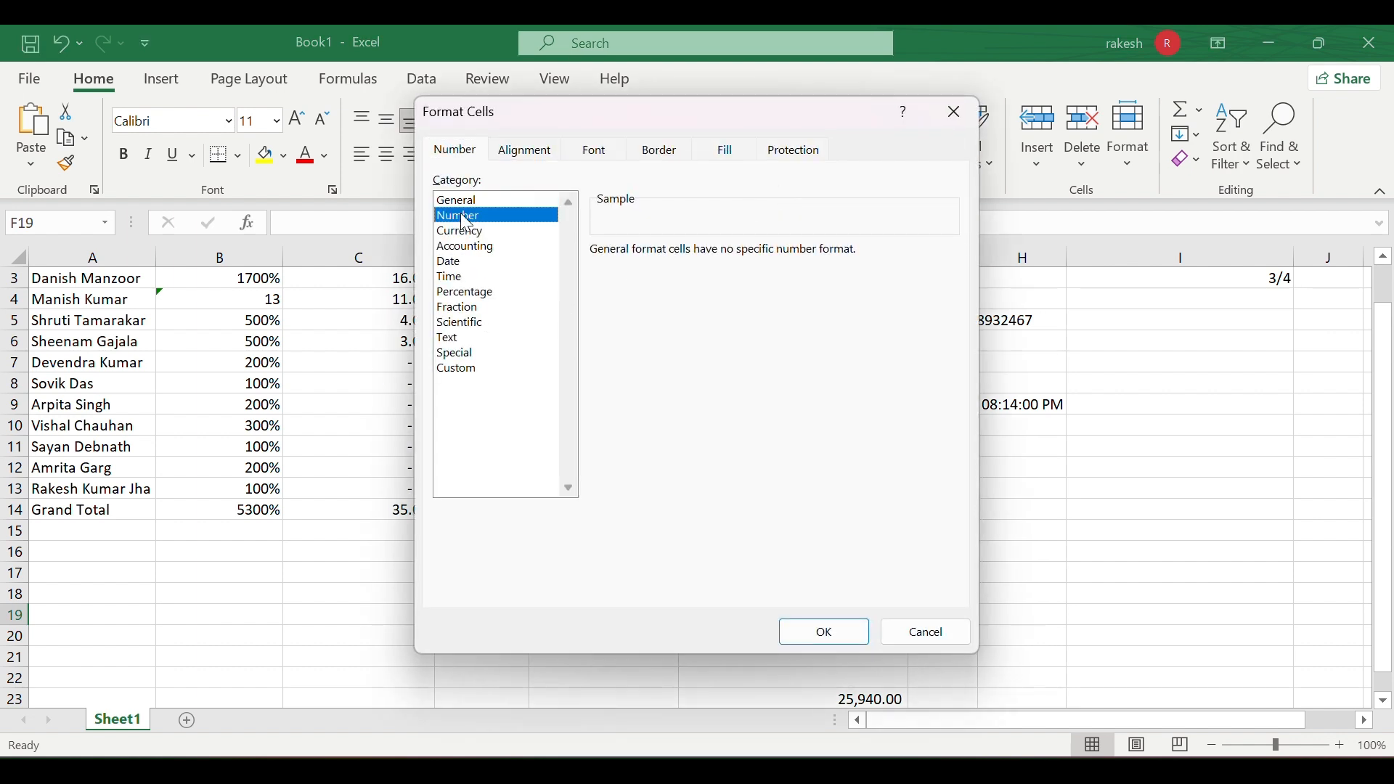
pyautogui.click(464, 231)
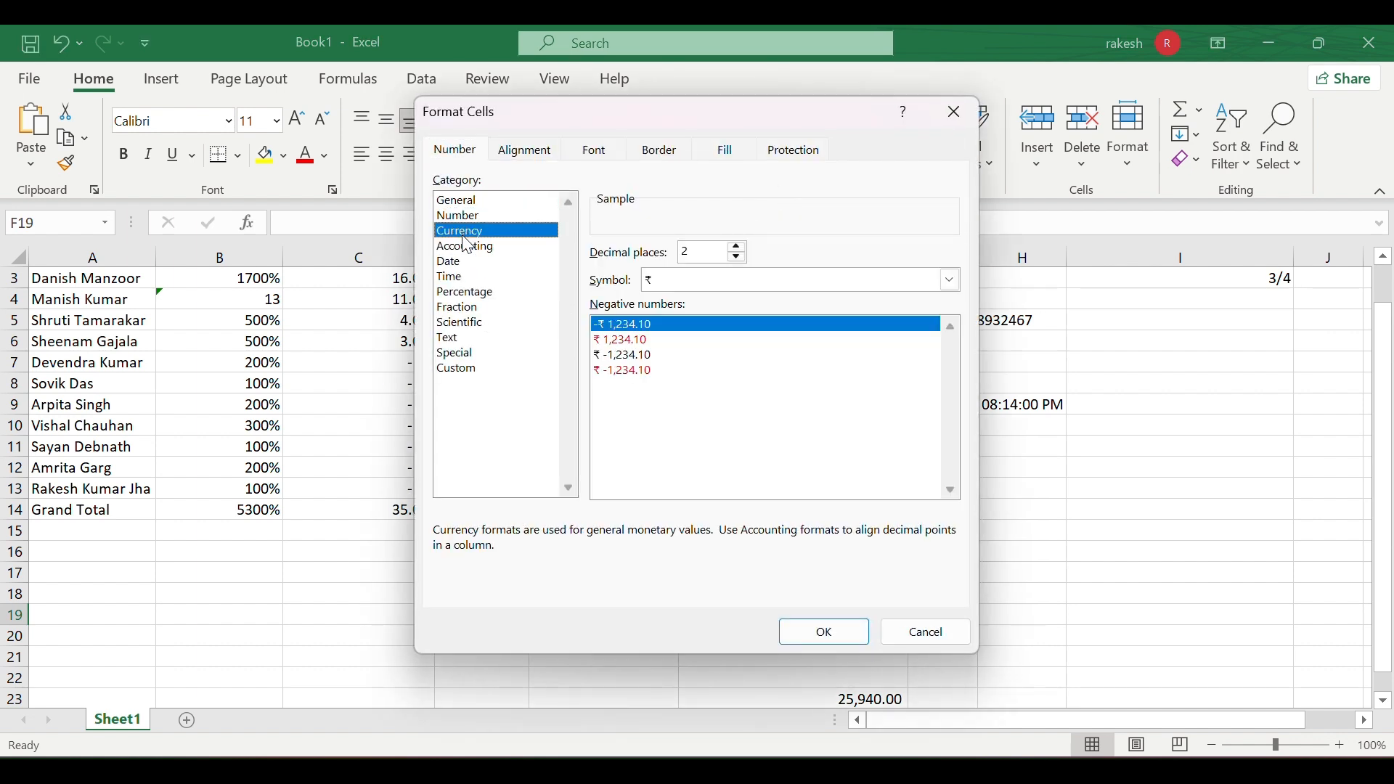
pyautogui.click(465, 261)
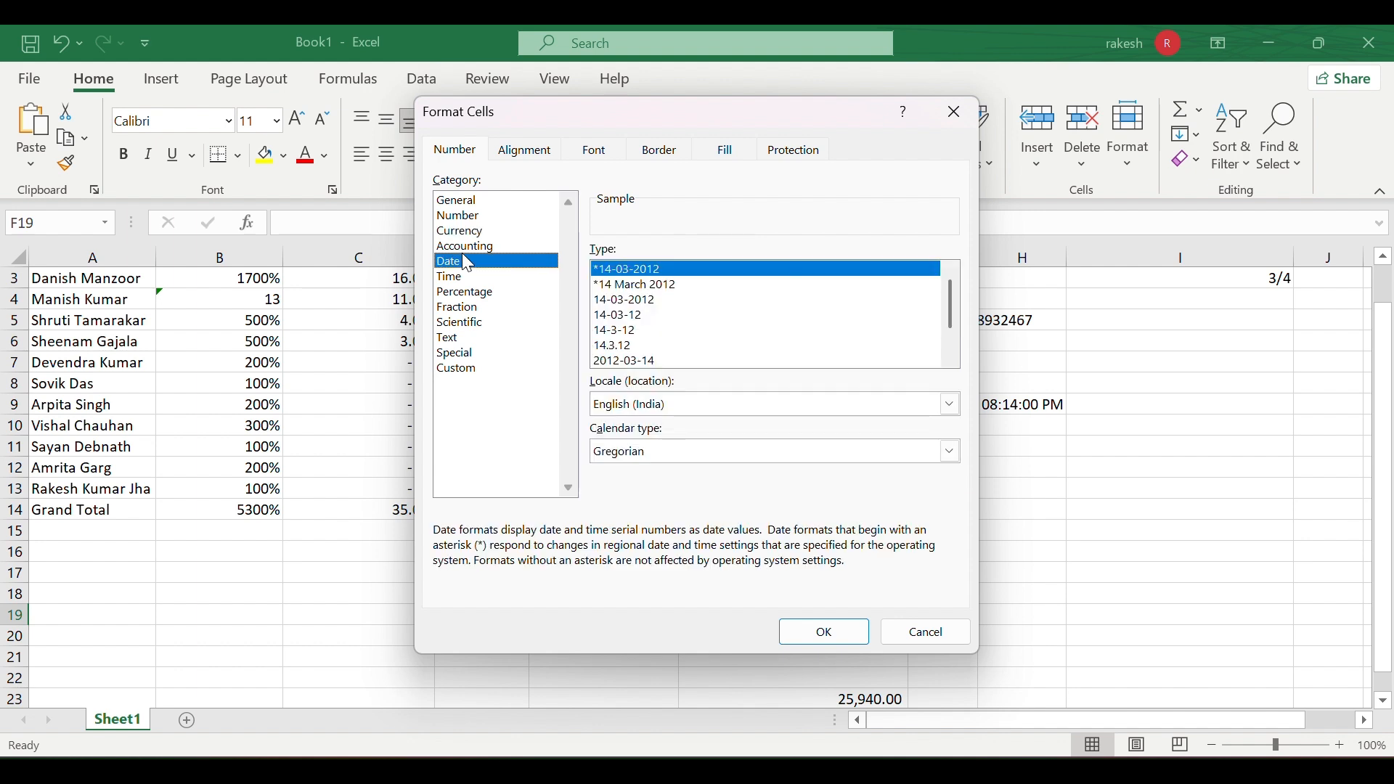
pyautogui.click(468, 291)
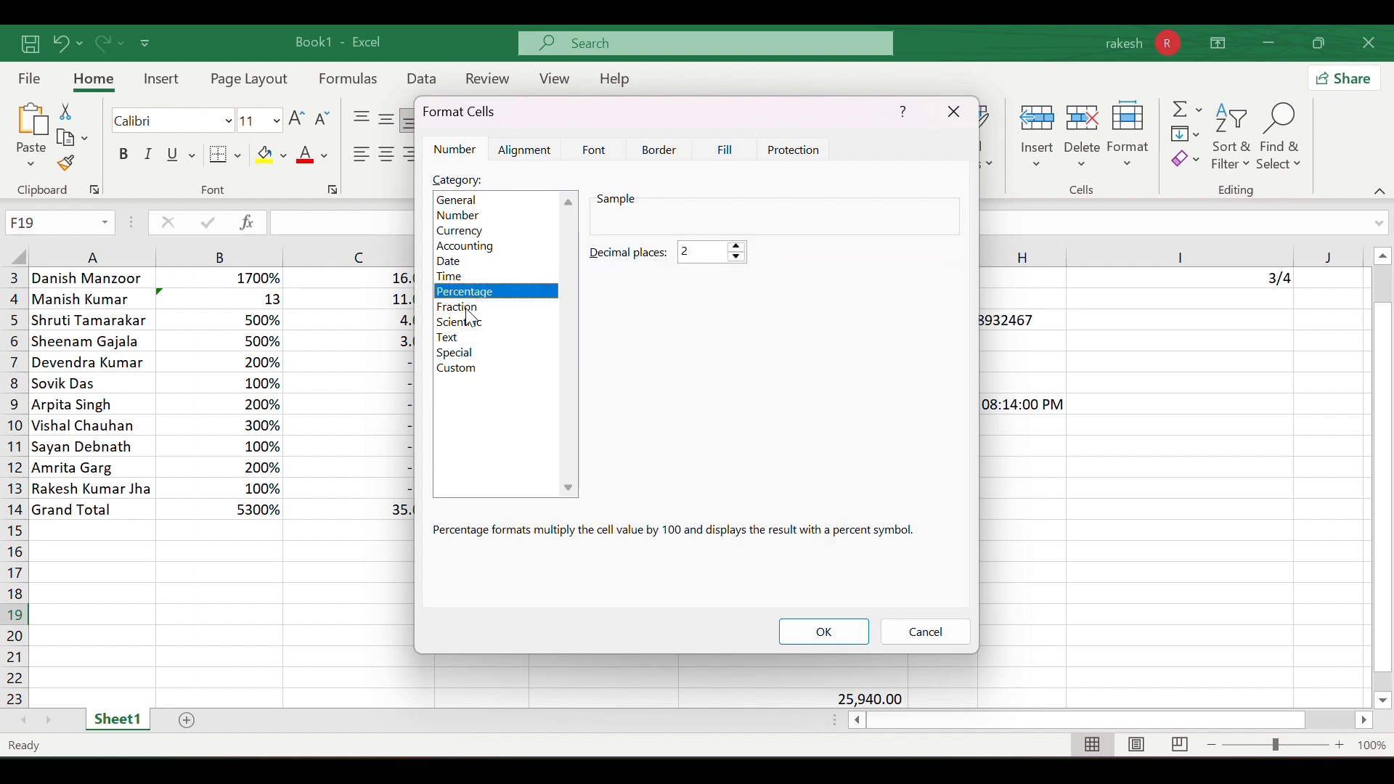
pyautogui.click(467, 309)
pyautogui.click(469, 324)
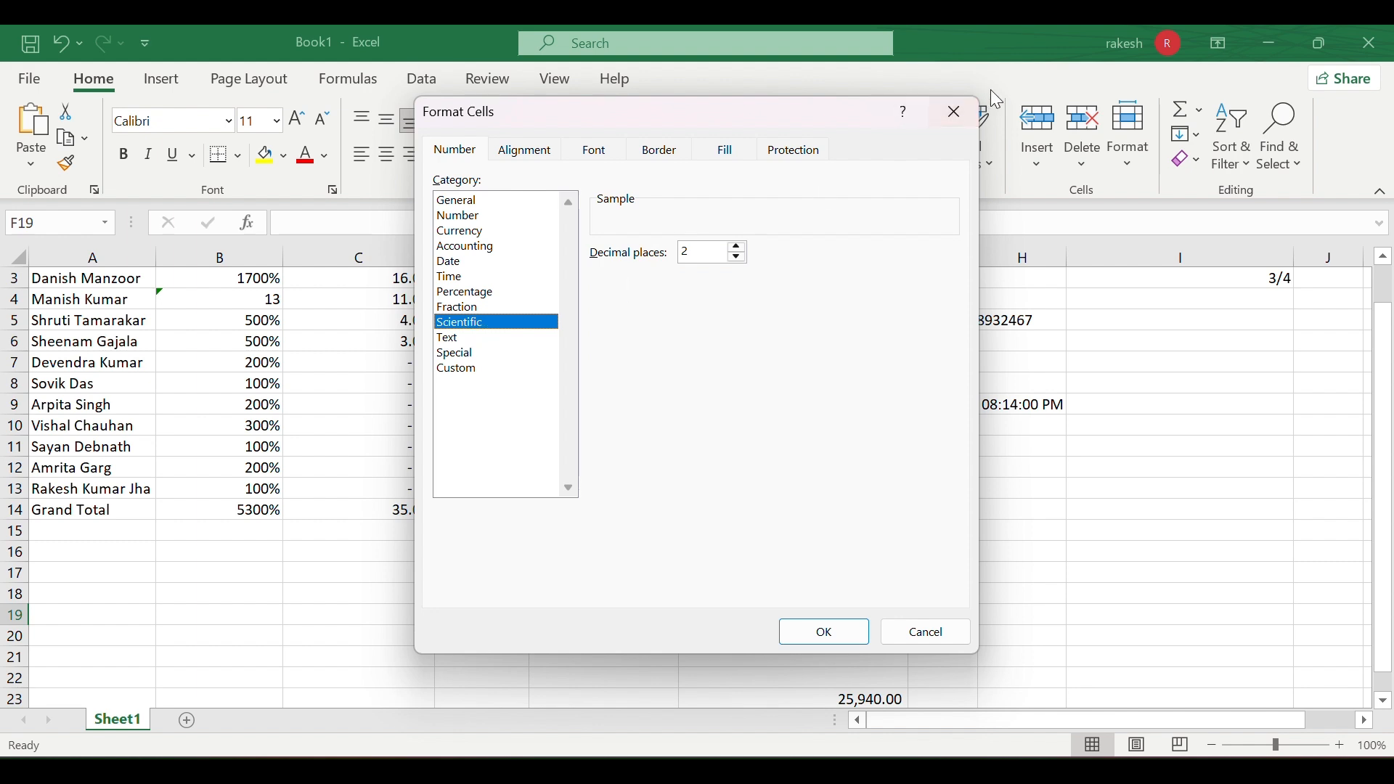
pyautogui.click(956, 112)
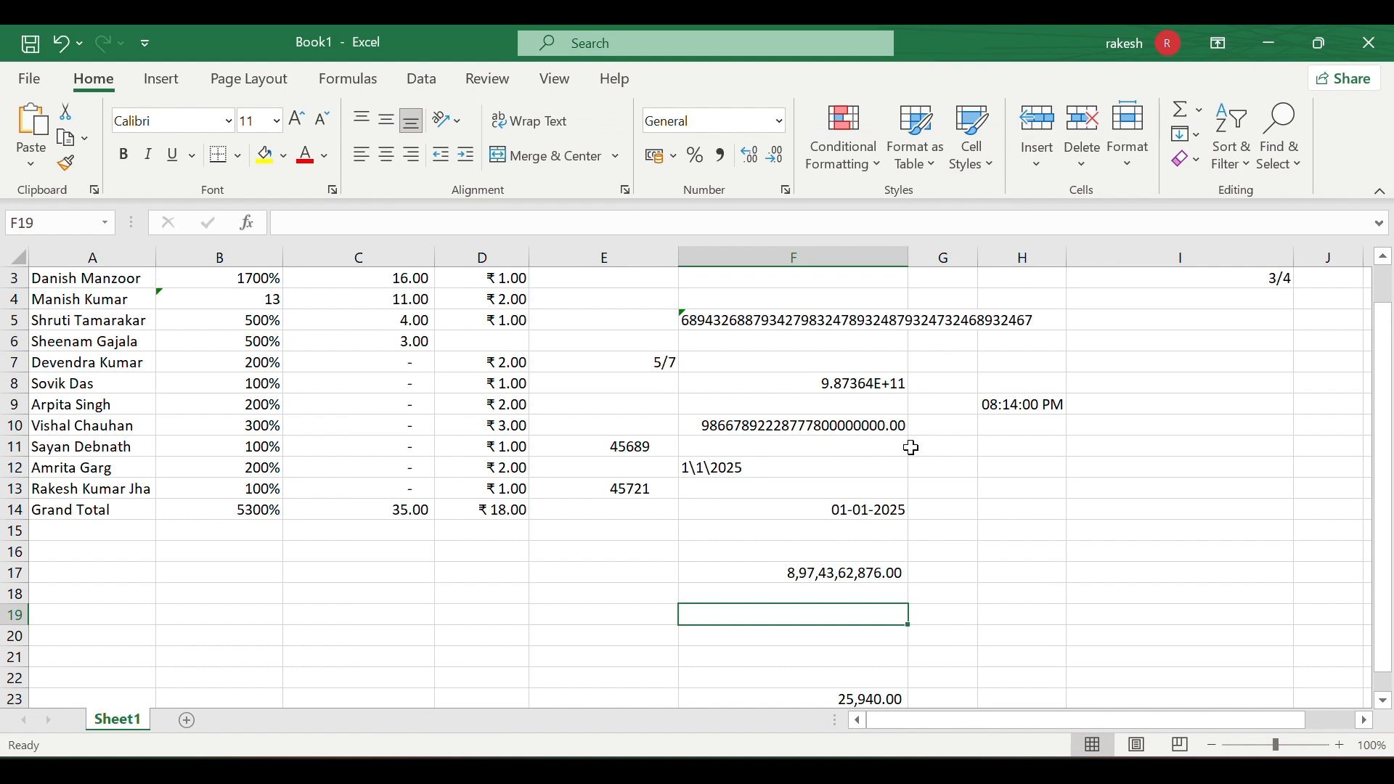
pyautogui.click(758, 429)
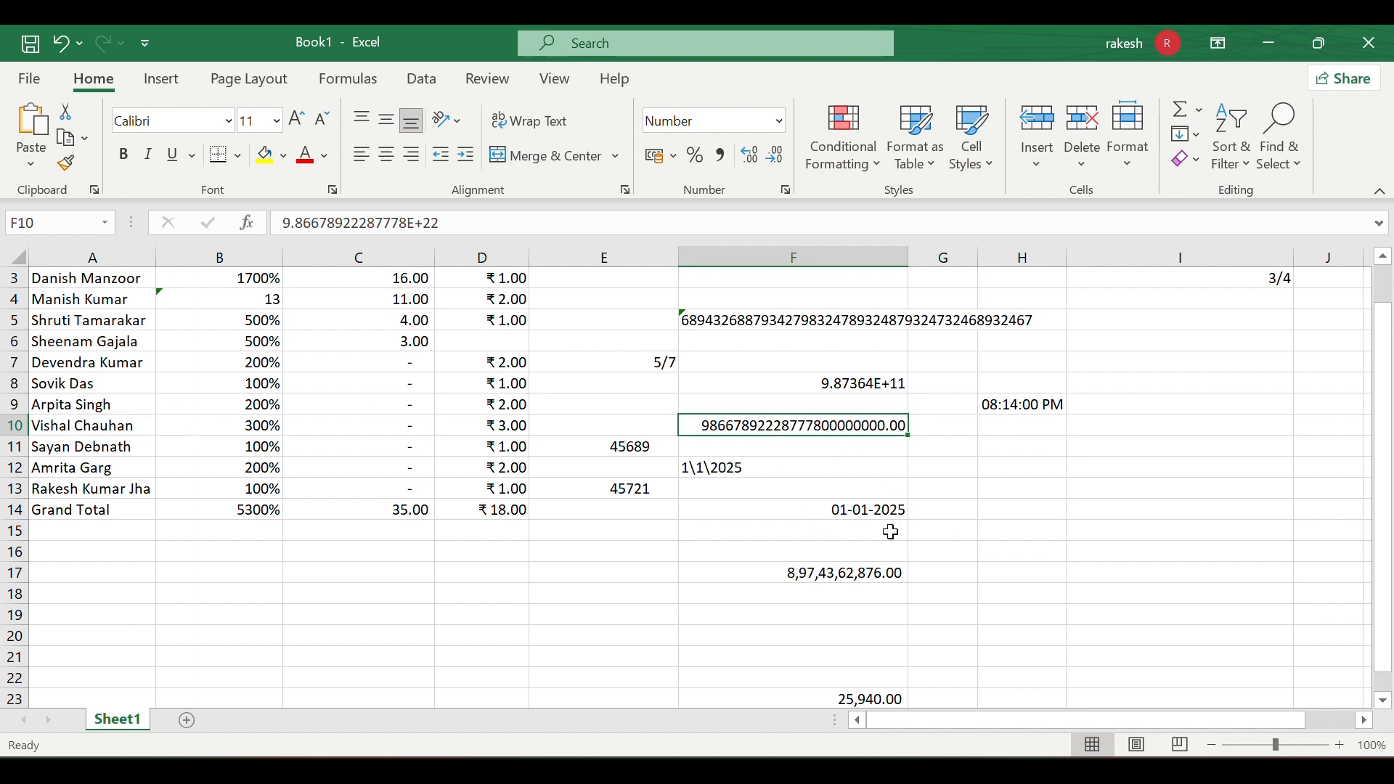
pyautogui.click(791, 576)
pyautogui.doubleClick(791, 576)
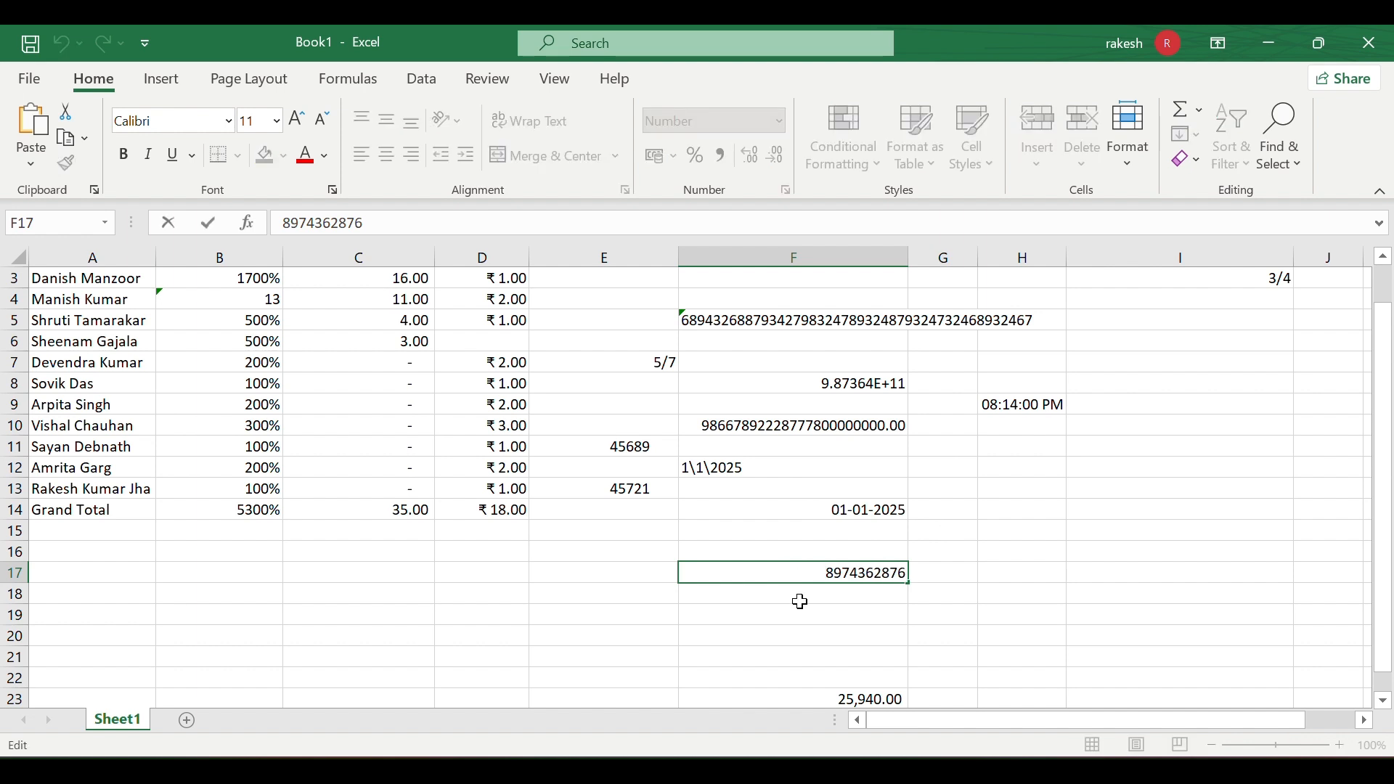
pyautogui.press('Return')
pyautogui.click(826, 577)
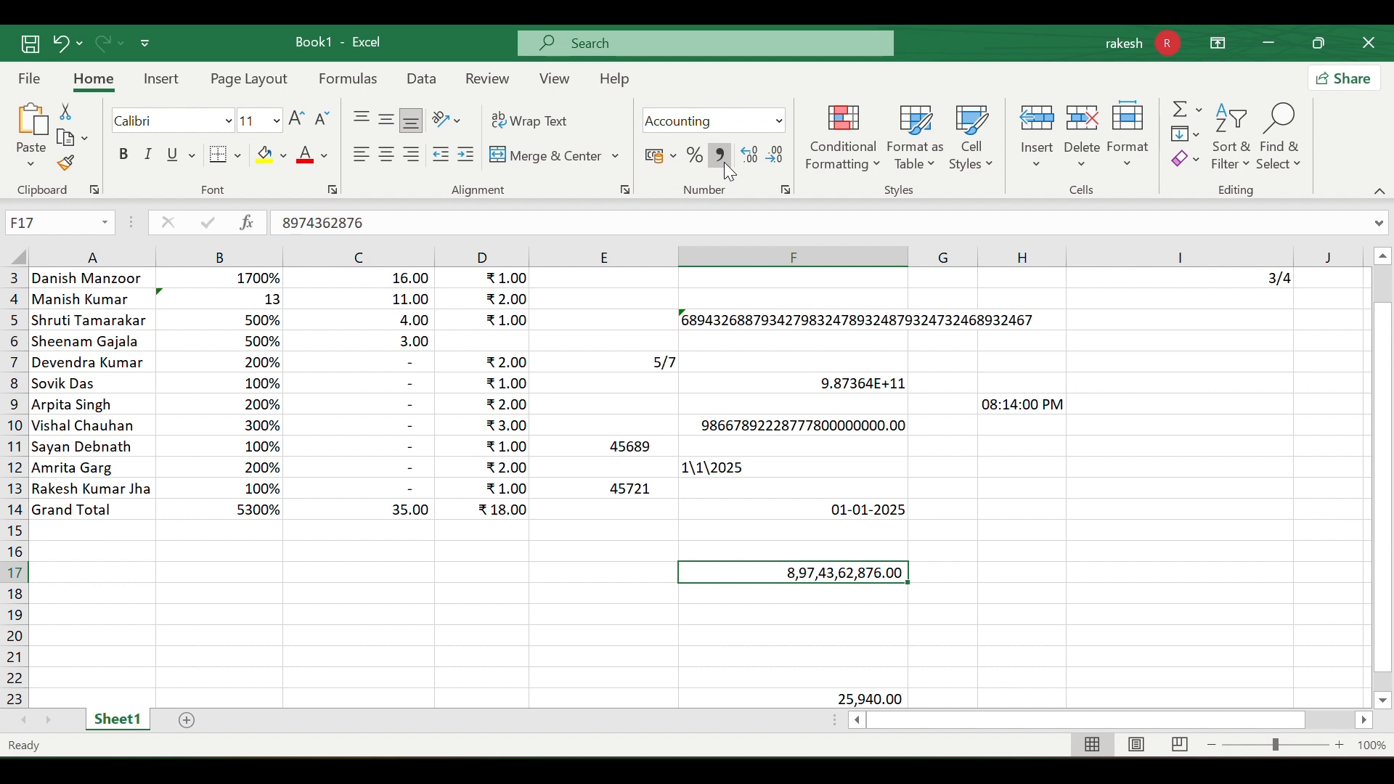
pyautogui.click(802, 634)
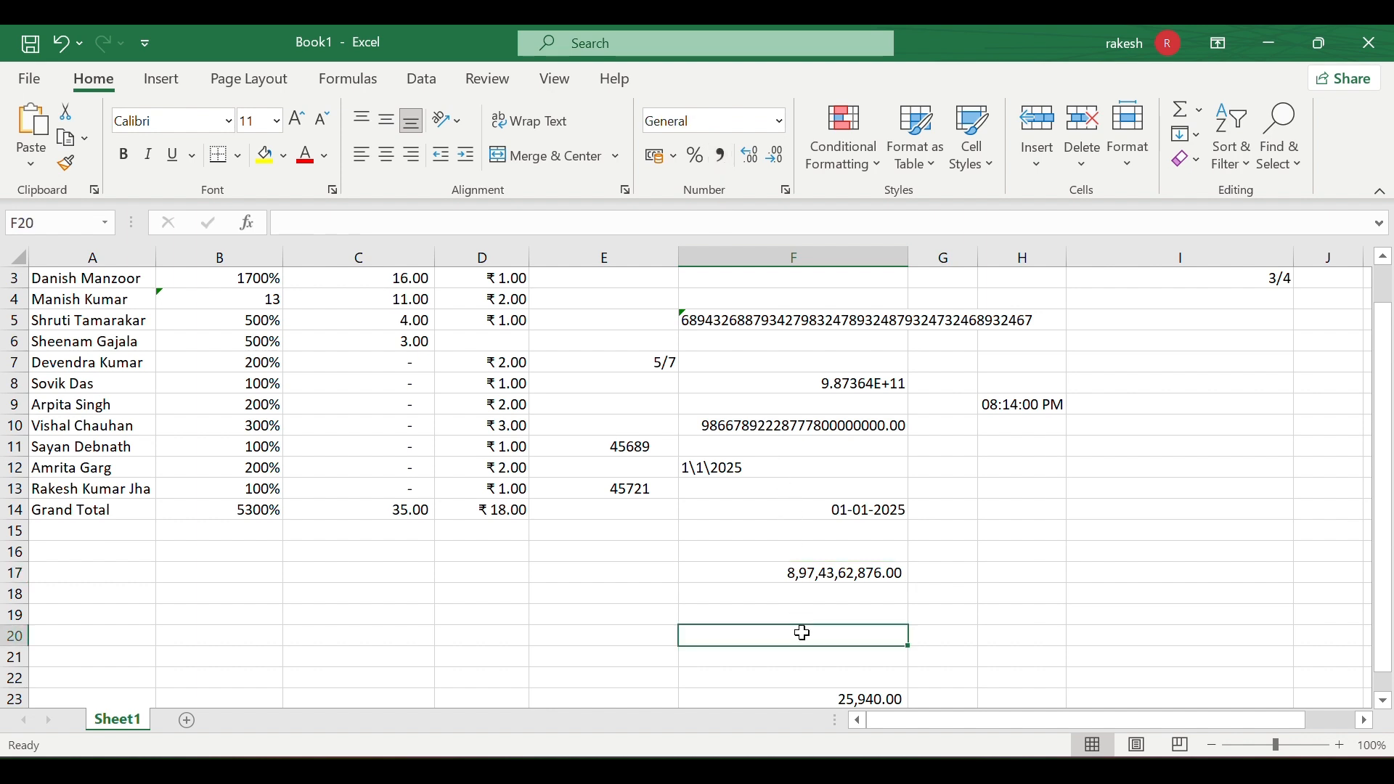
pyautogui.click(820, 572)
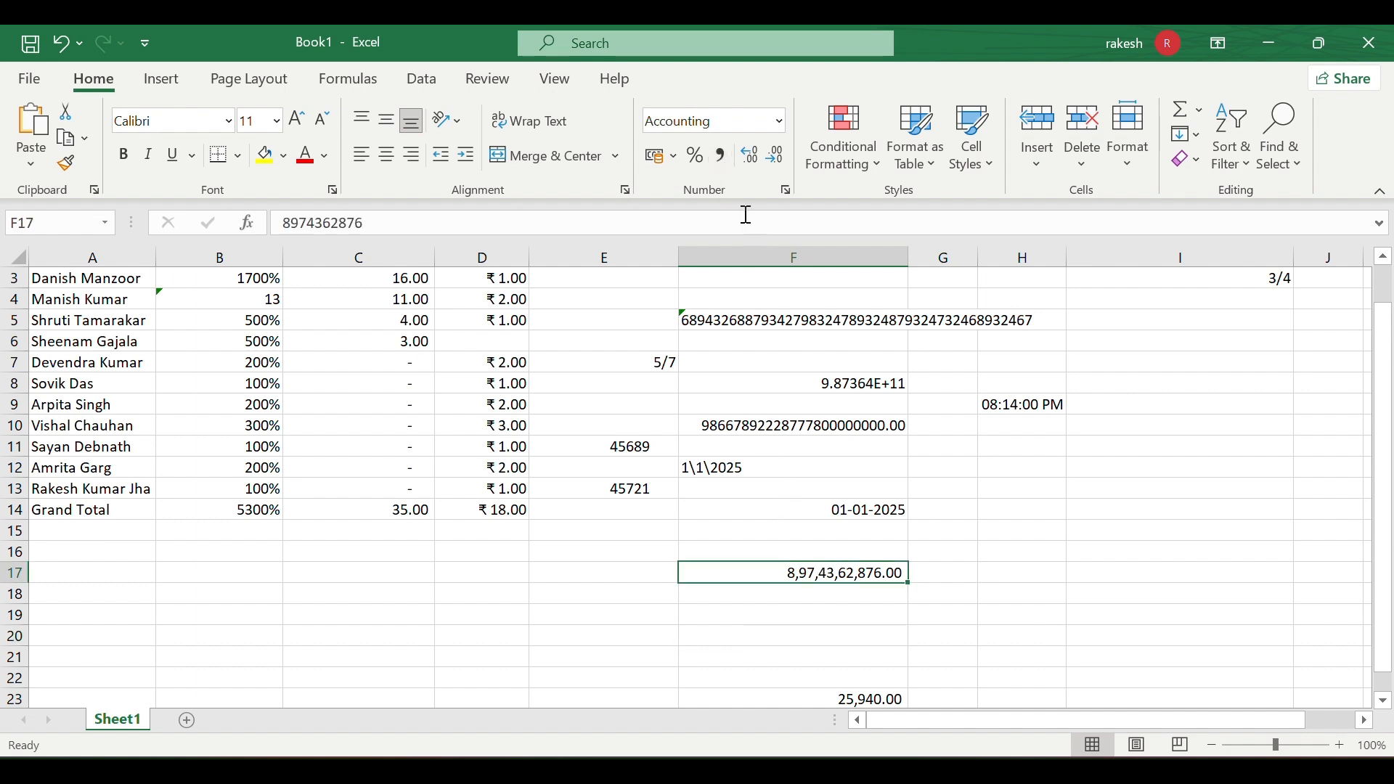
pyautogui.click(789, 492)
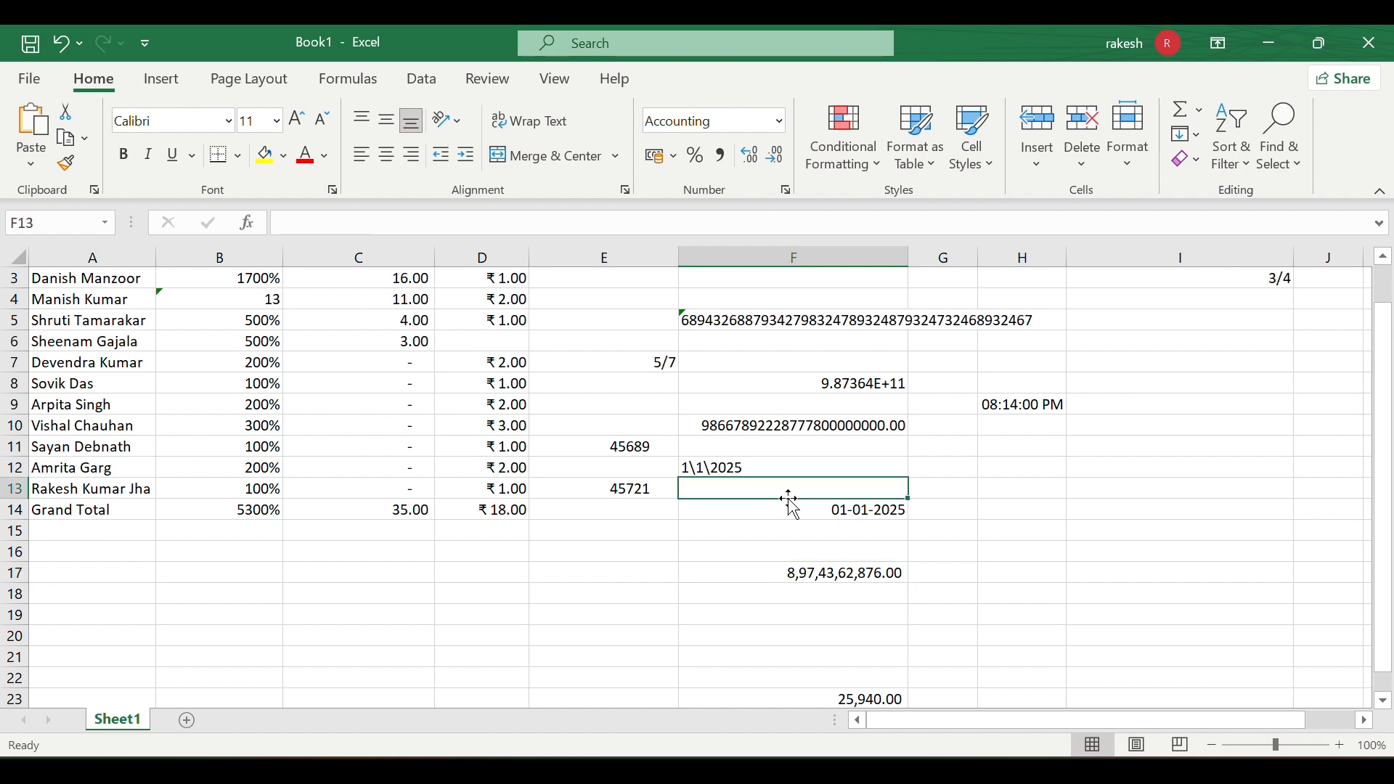
pyautogui.click(779, 575)
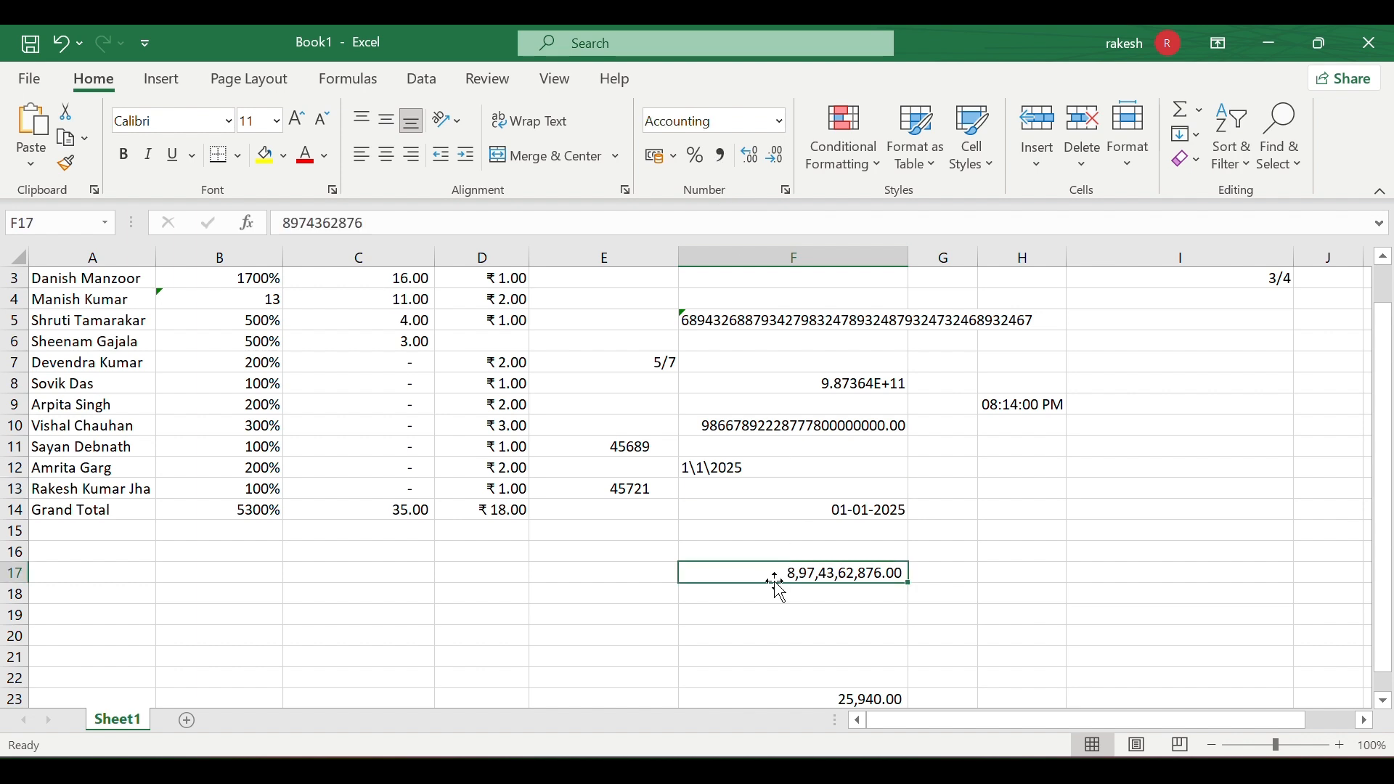
# - Reset F17 to the General number format
pyautogui.click(779, 121)
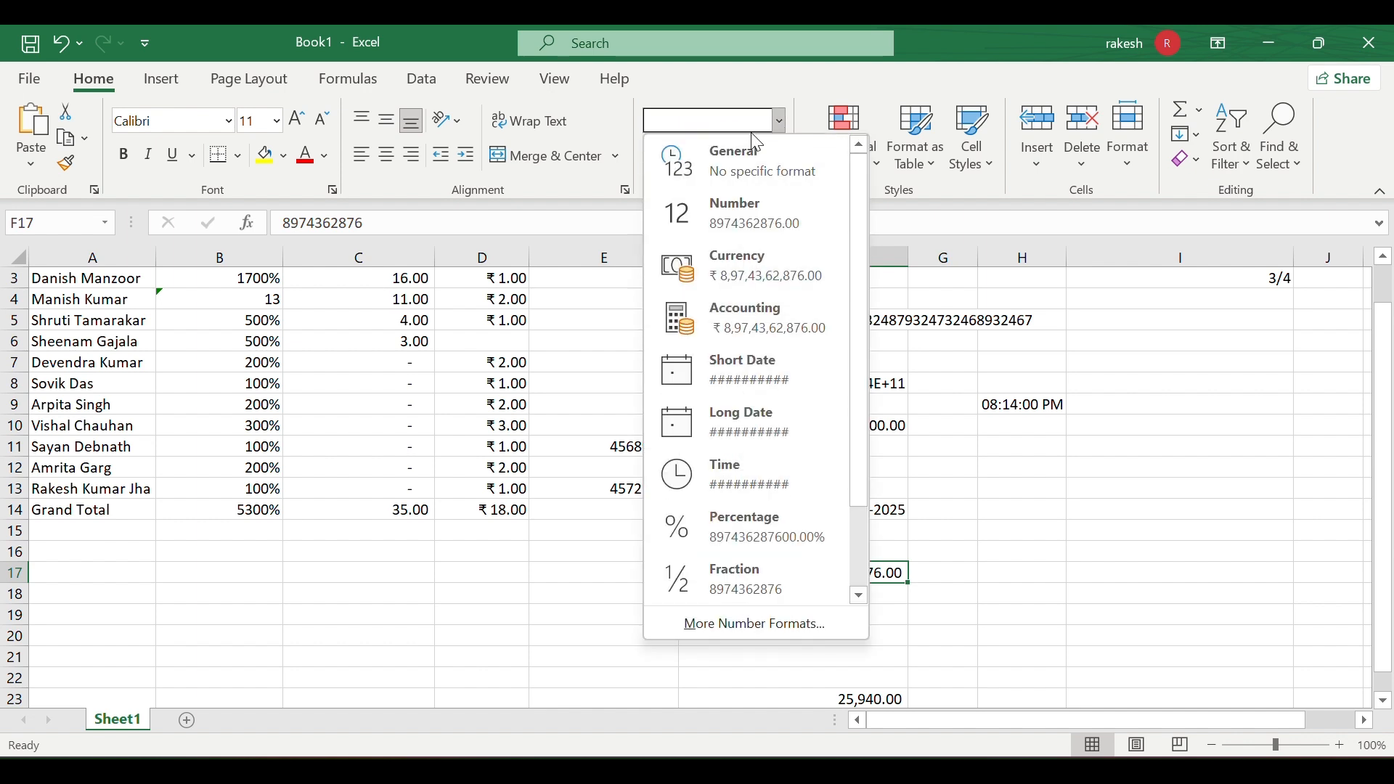
pyautogui.click(739, 155)
pyautogui.click(714, 638)
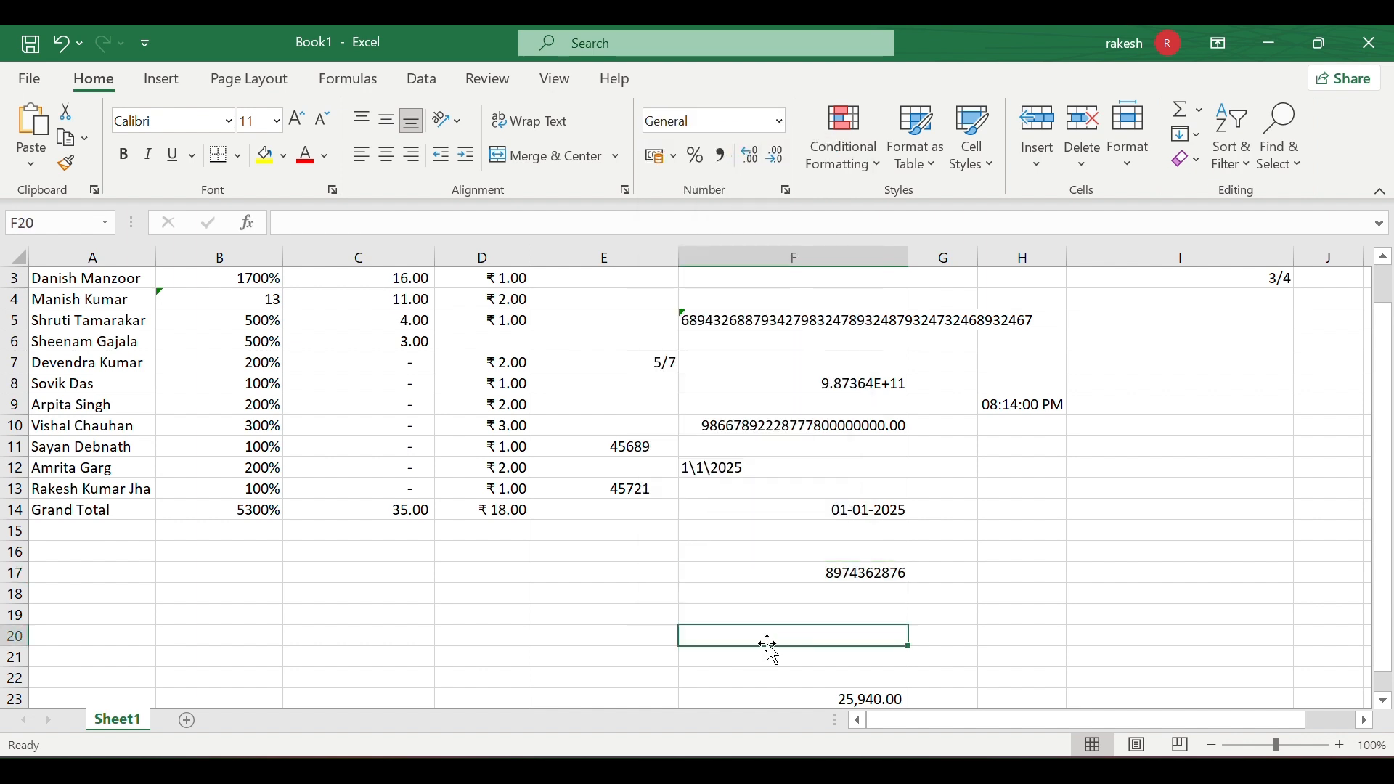
# - Apply Scientific format to F17 so it displays 8.97E+09
pyautogui.click(865, 573)
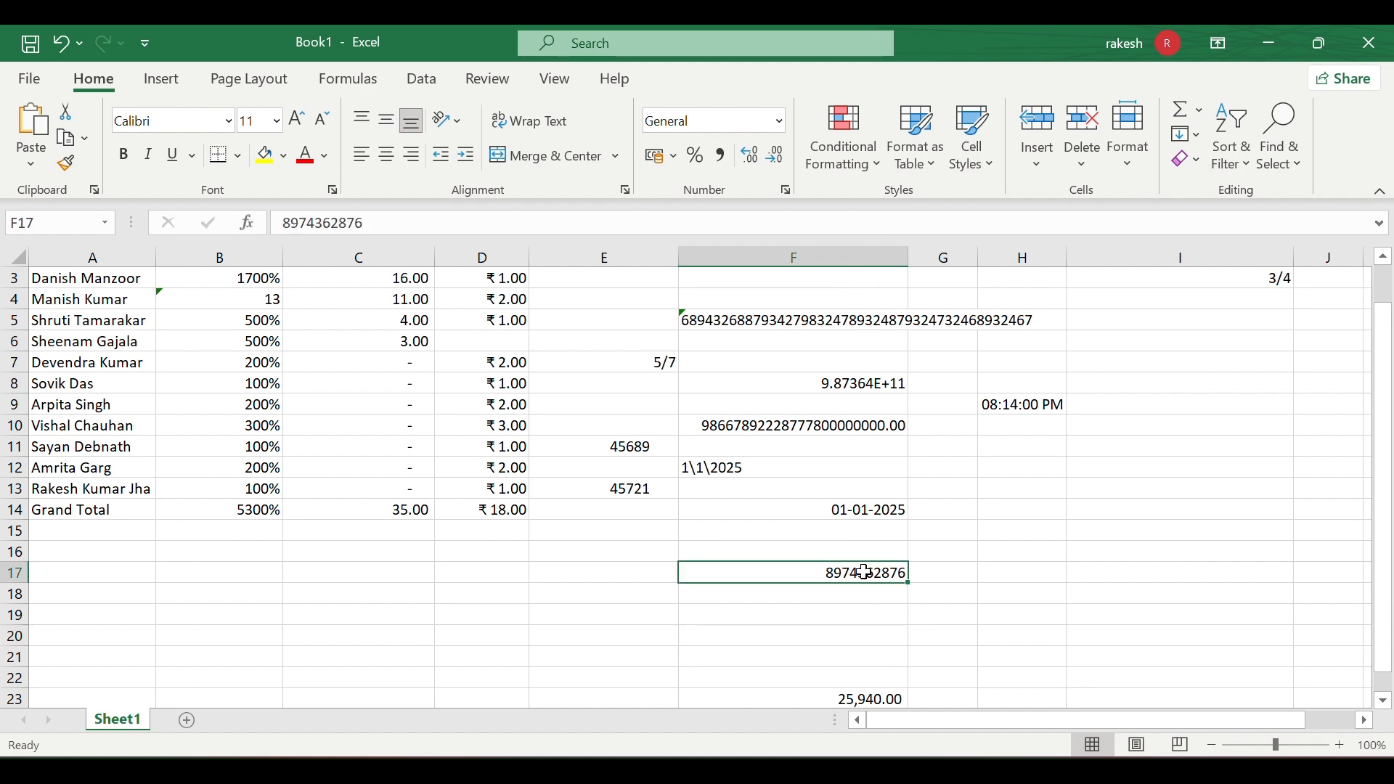
pyautogui.click(783, 123)
pyautogui.scroll(-2, 795, 465)
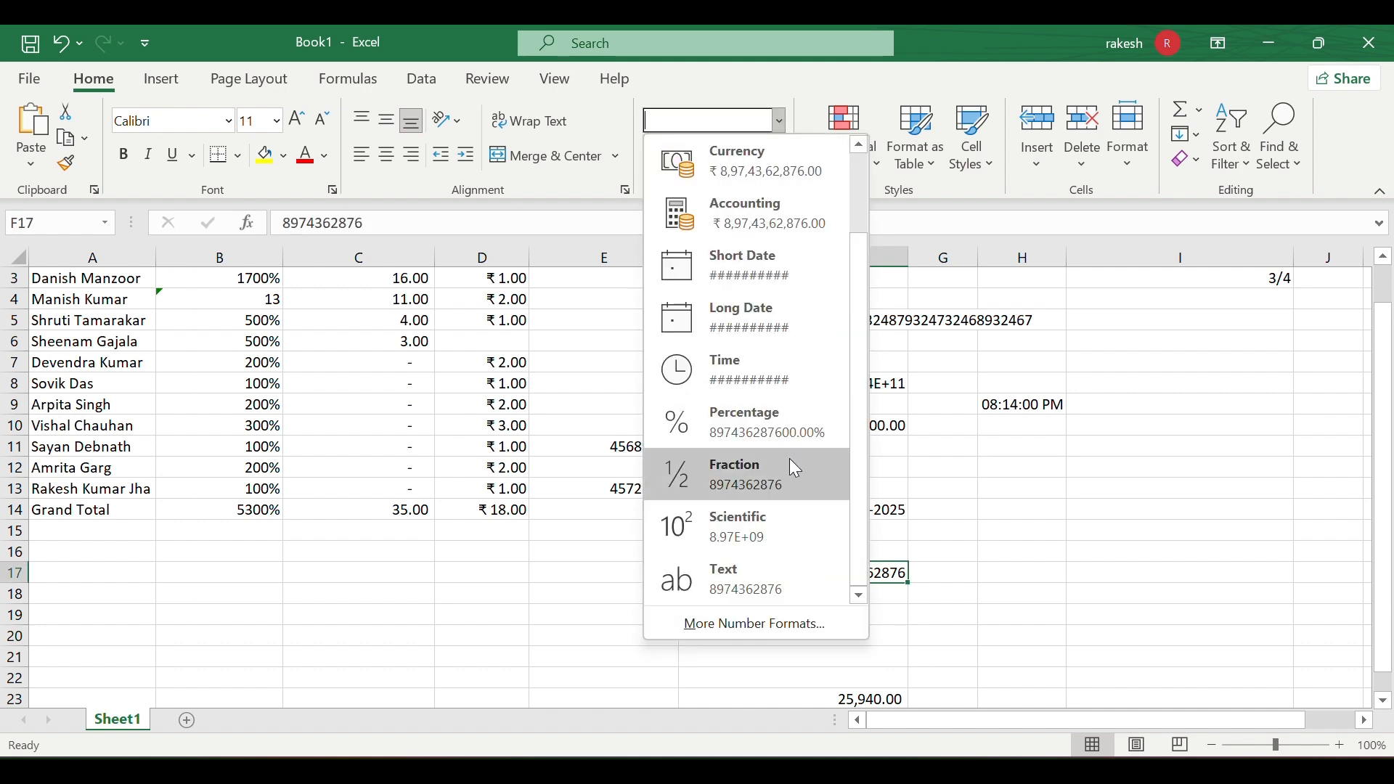
pyautogui.click(755, 519)
pyautogui.click(739, 617)
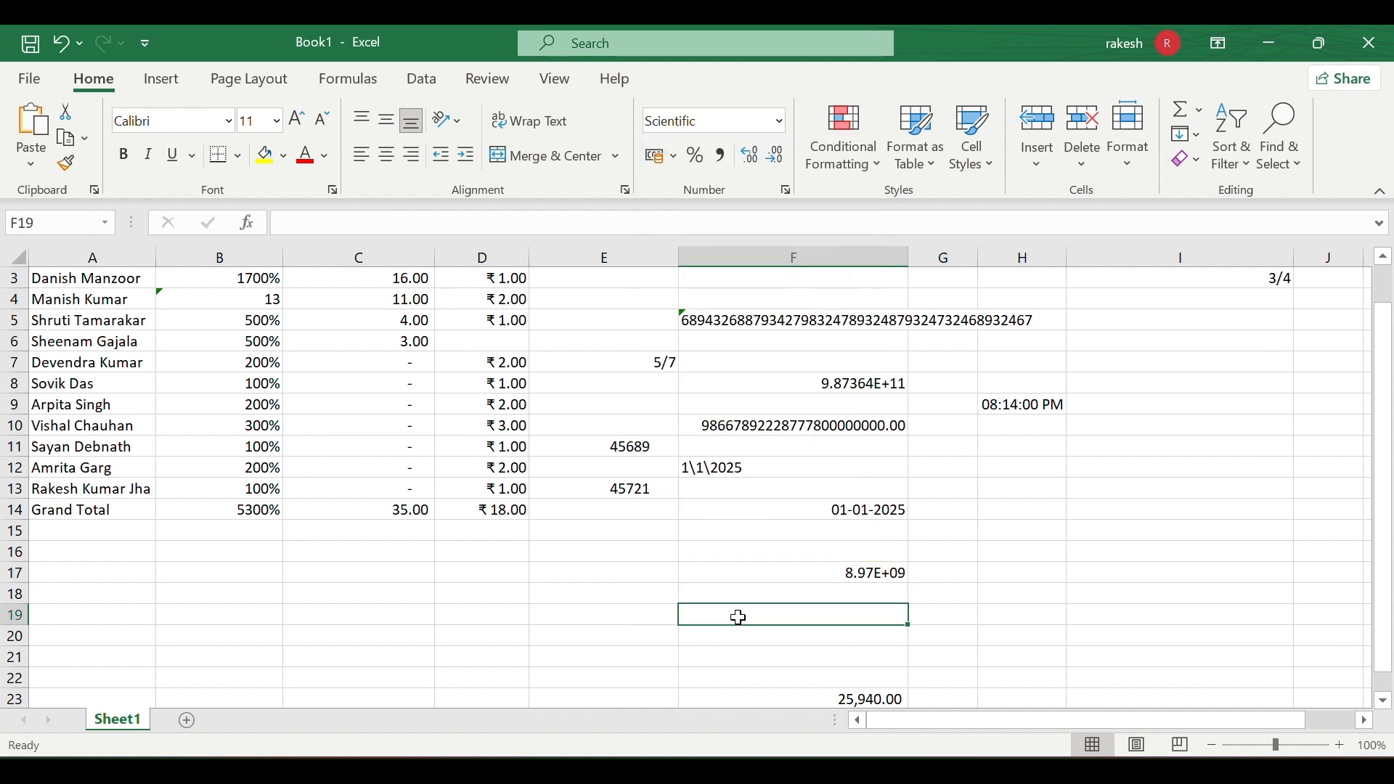
pyautogui.click(854, 579)
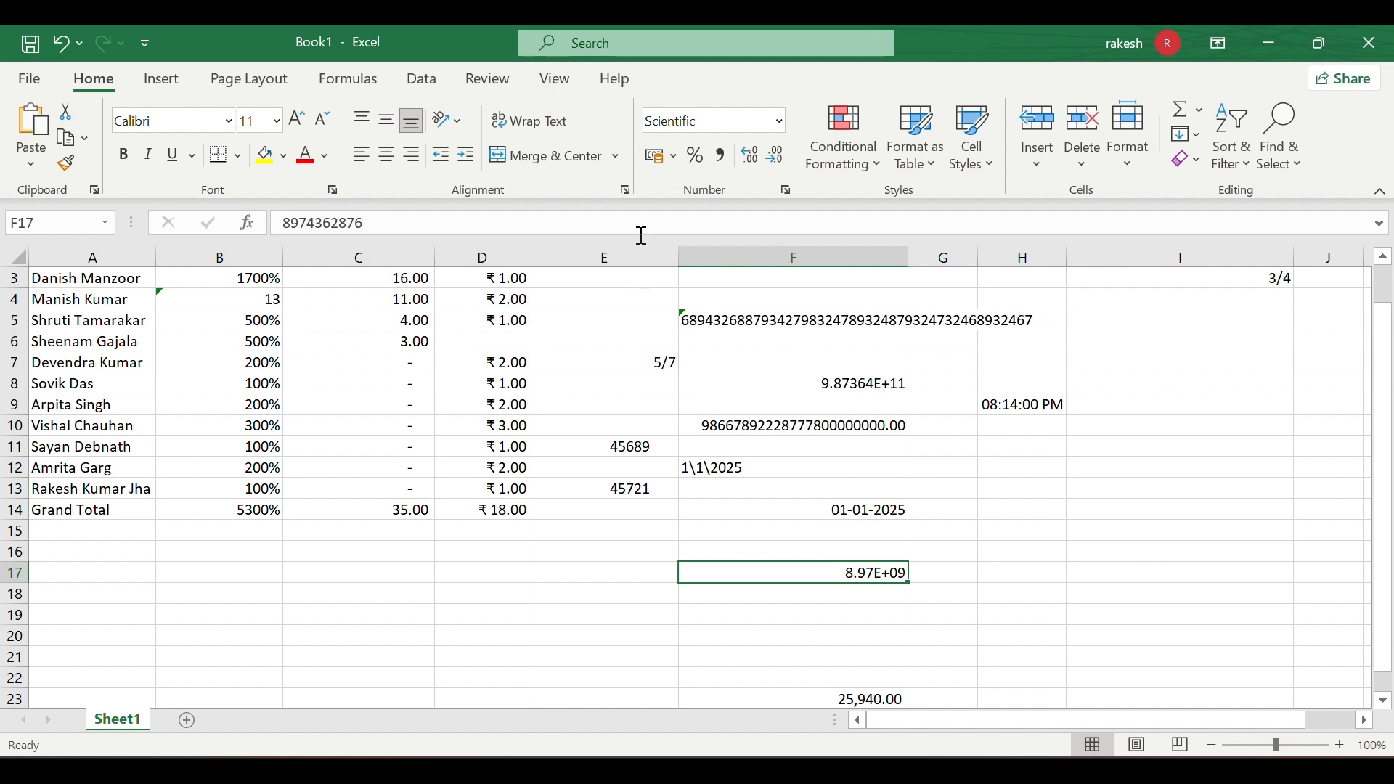
pyautogui.click(629, 45)
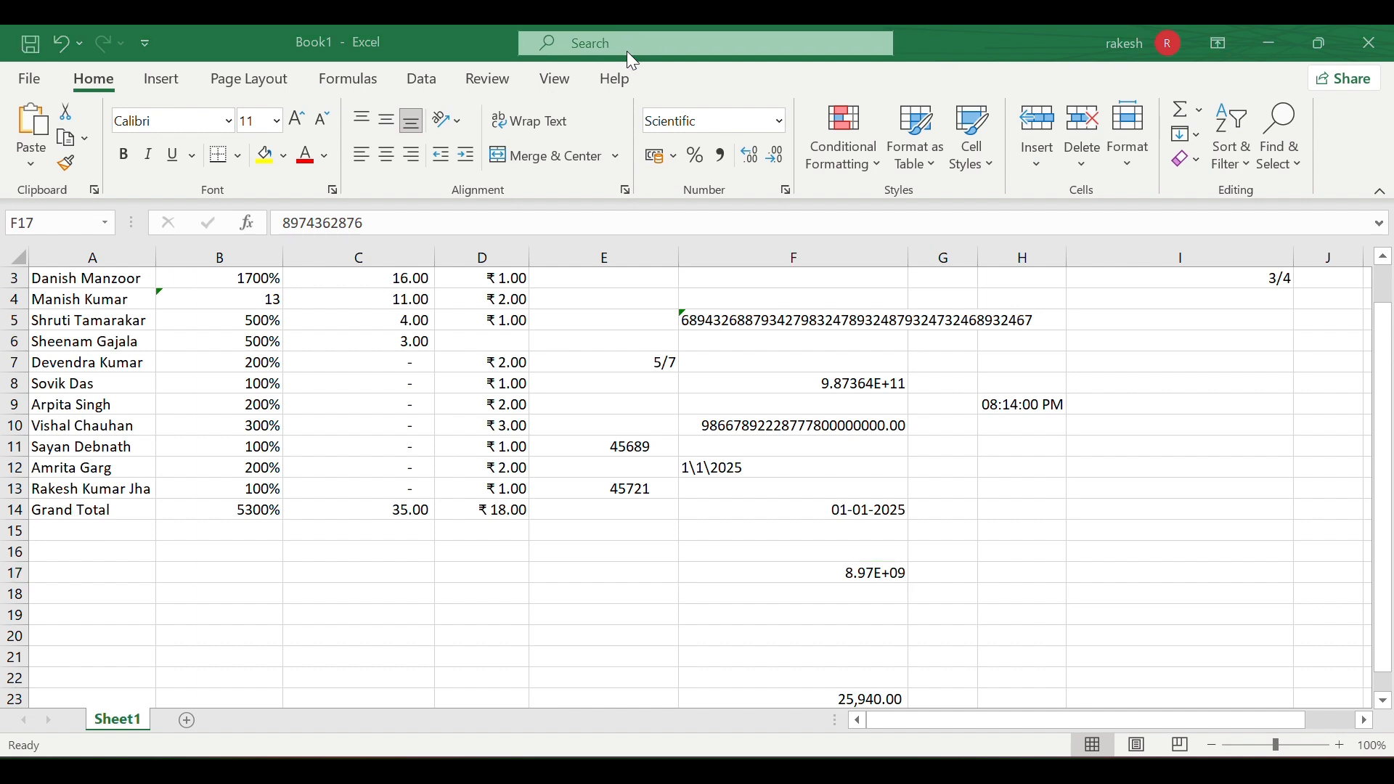